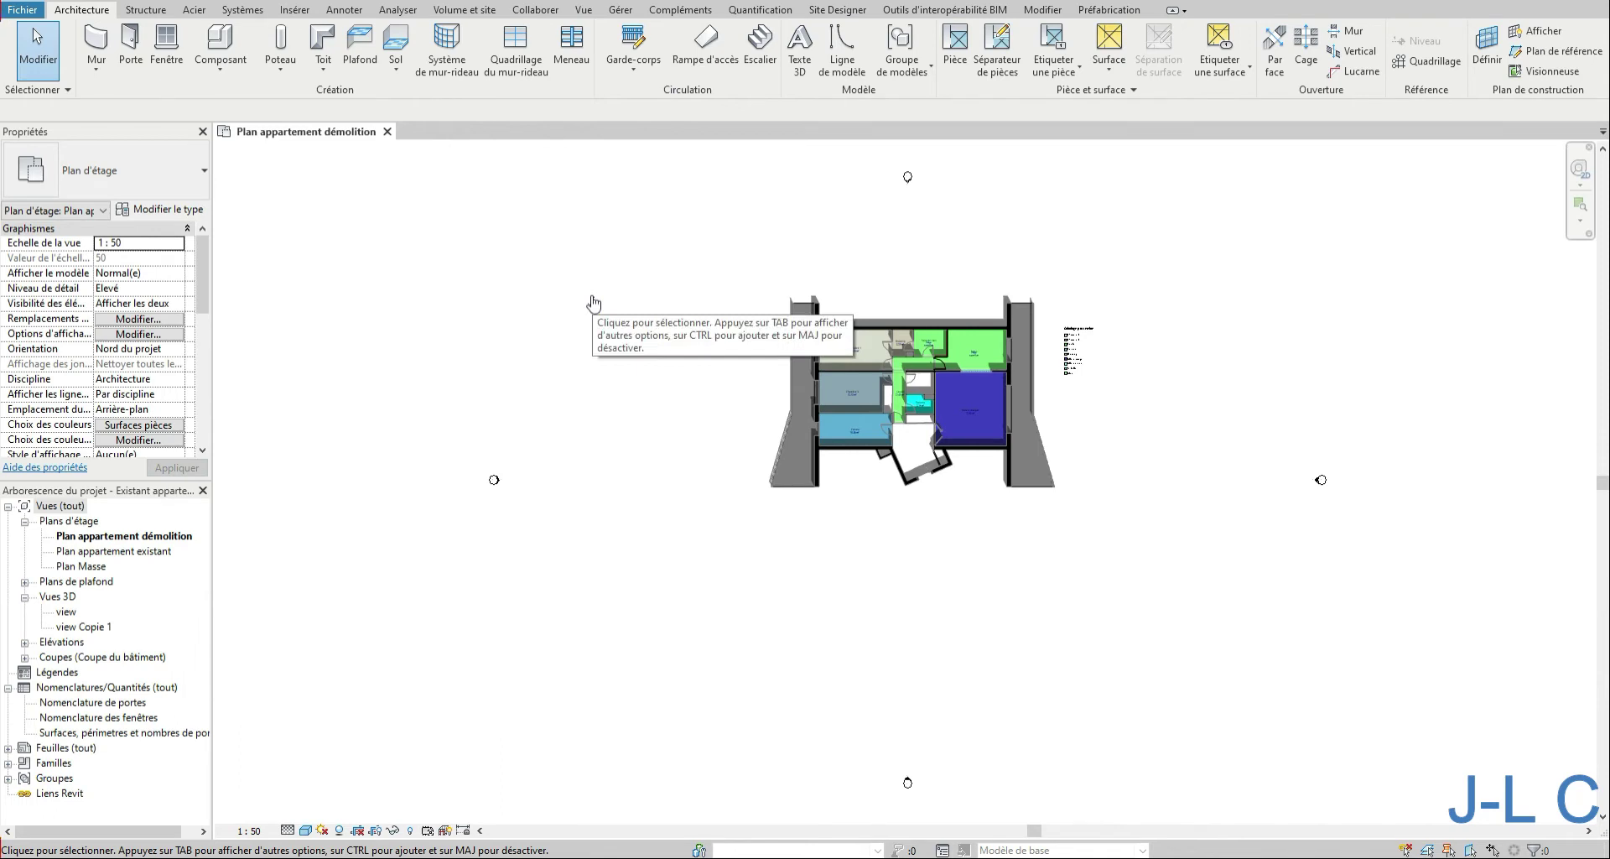
- Open the Plan appartement existant floor plan and examine the apartment's room layout
{"action": "left_click", "coordinate": [153, 539]}
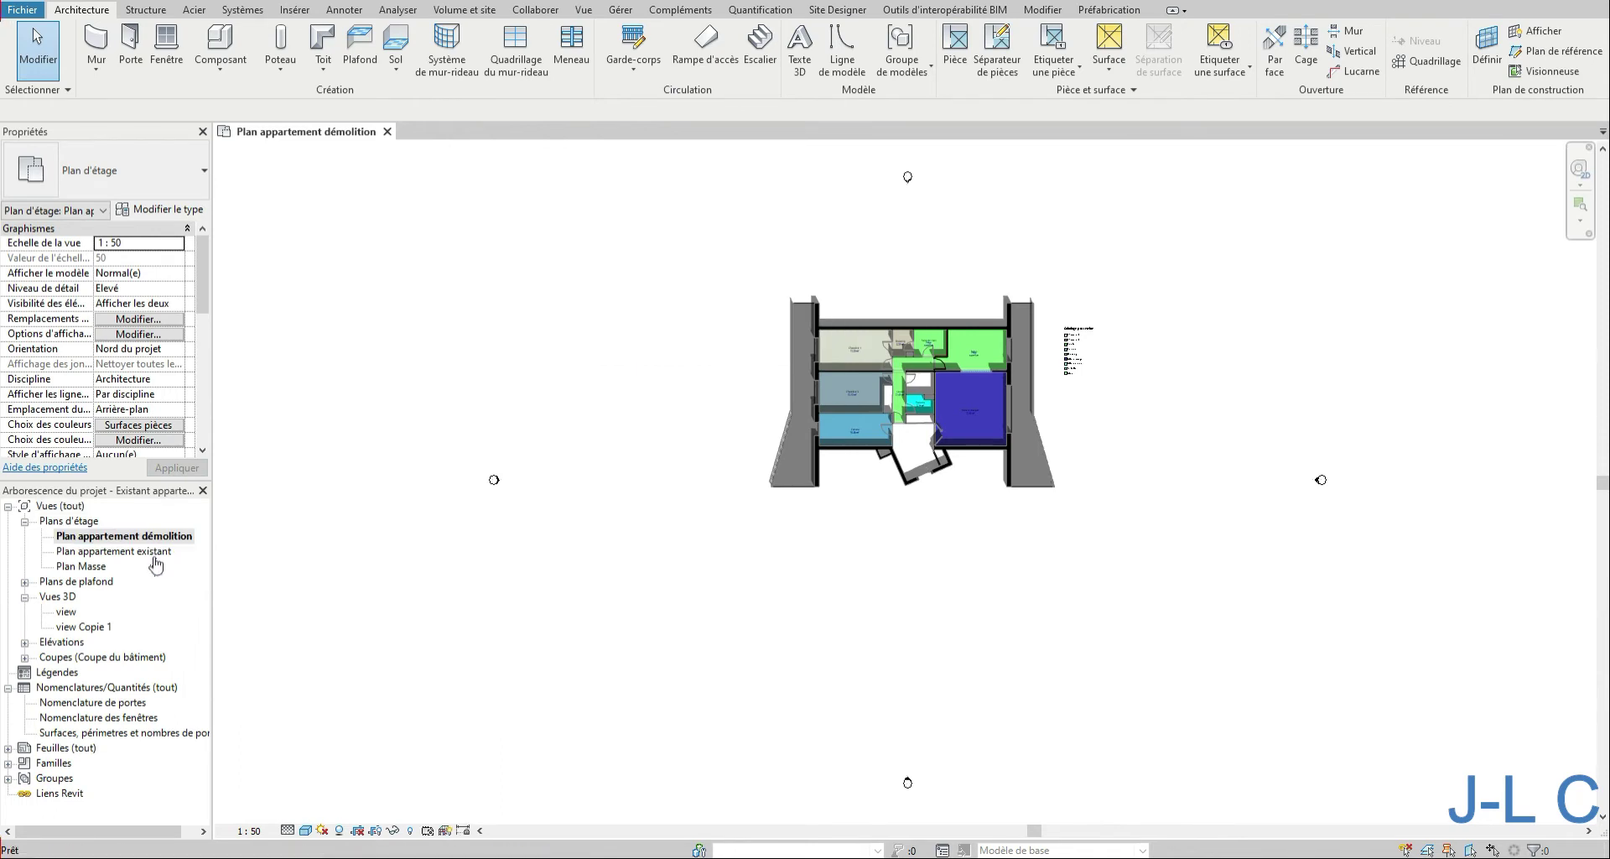
{"action": "left_click", "coordinate": [153, 553]}
{"action": "double_click", "coordinate": [163, 554]}
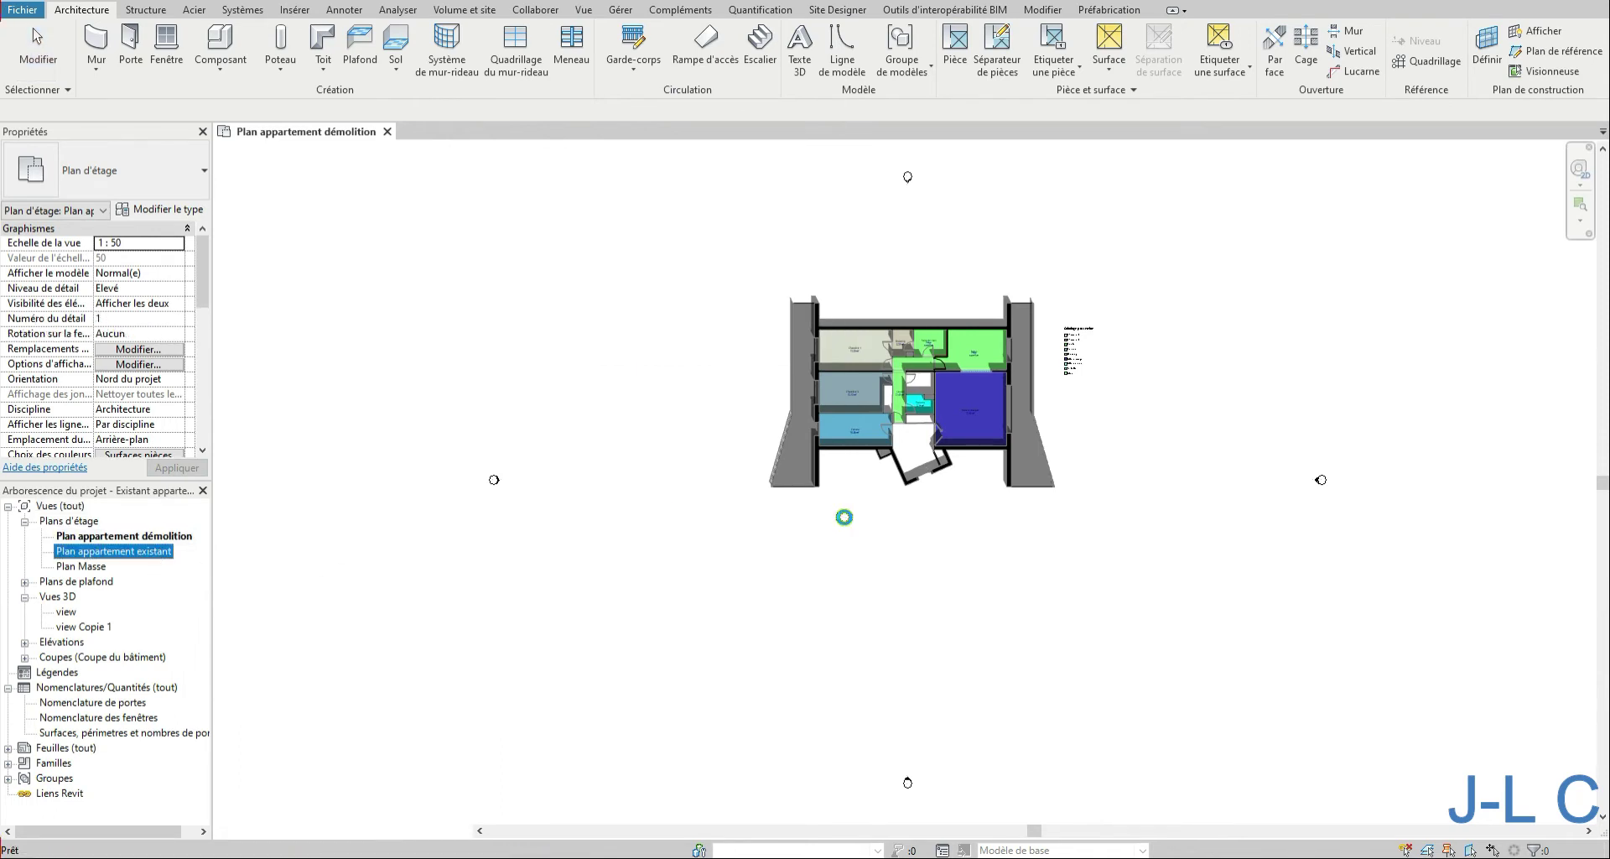
{"action": "scroll", "coordinate": [930, 495], "scroll_direction": "up", "scroll_amount": 5}
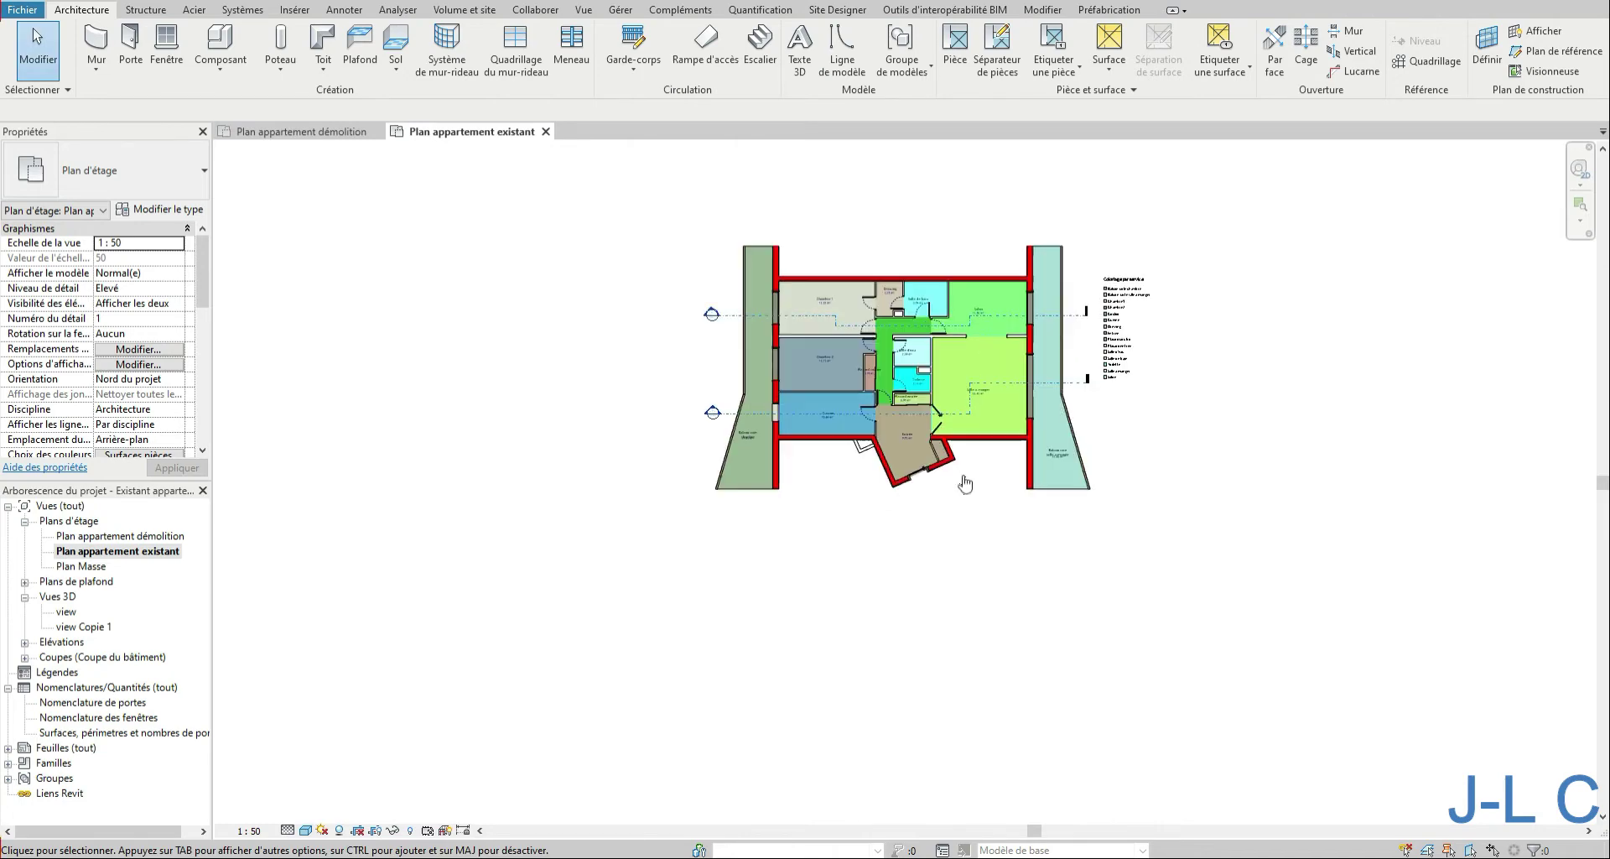
{"action": "middle_click_drag", "start_coordinate": [992, 464], "coordinate": [909, 589]}
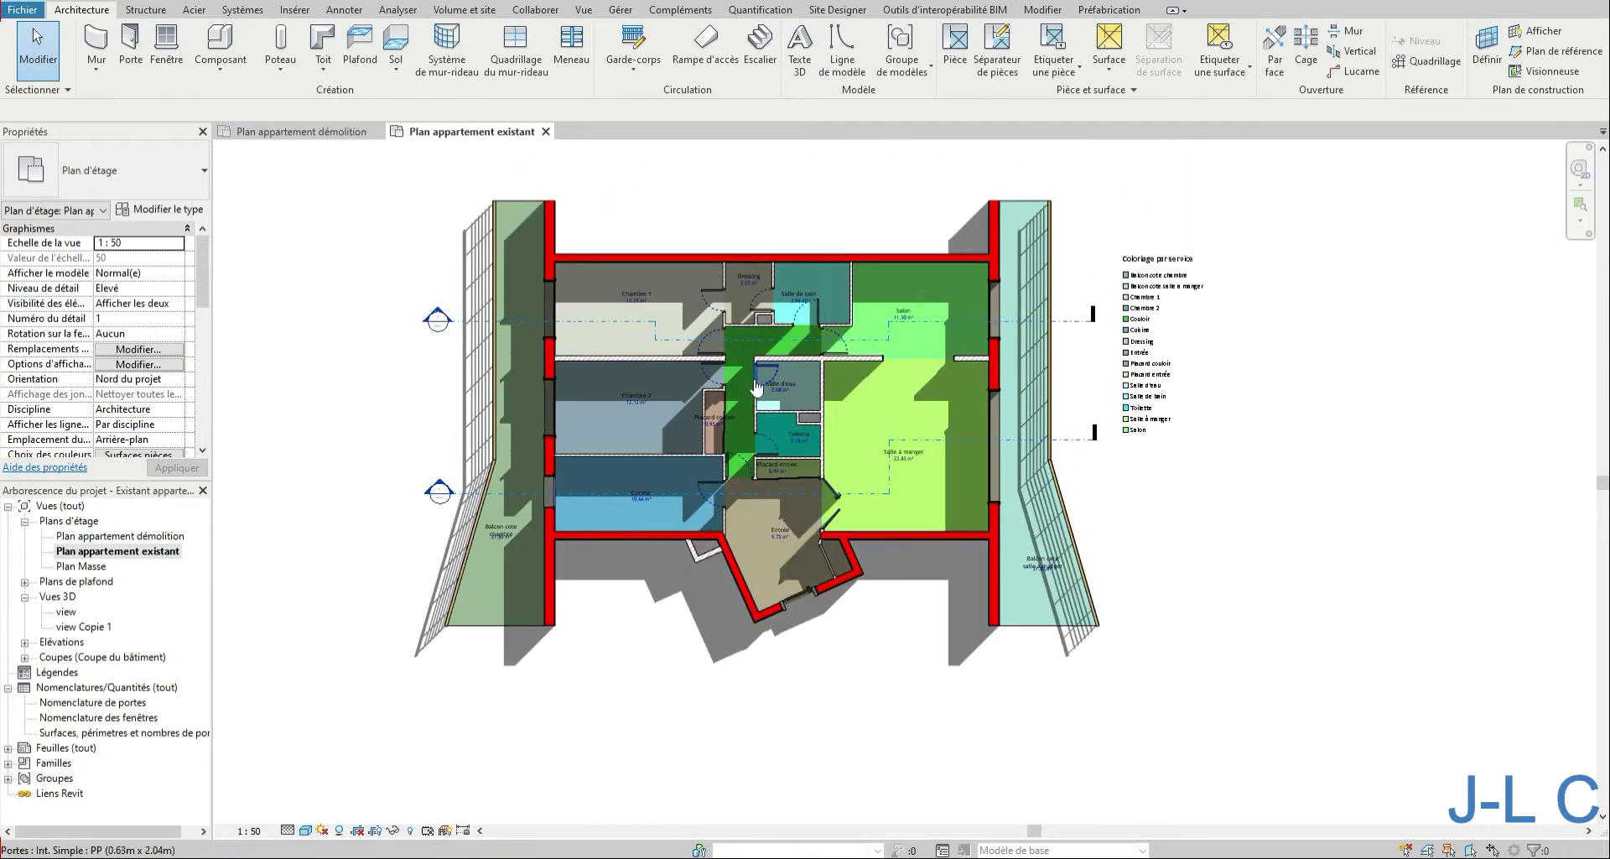
{"action": "scroll", "coordinate": [765, 394], "scroll_direction": "up", "scroll_amount": 3}
{"action": "middle_click_drag", "start_coordinate": [764, 406], "coordinate": [764, 483]}
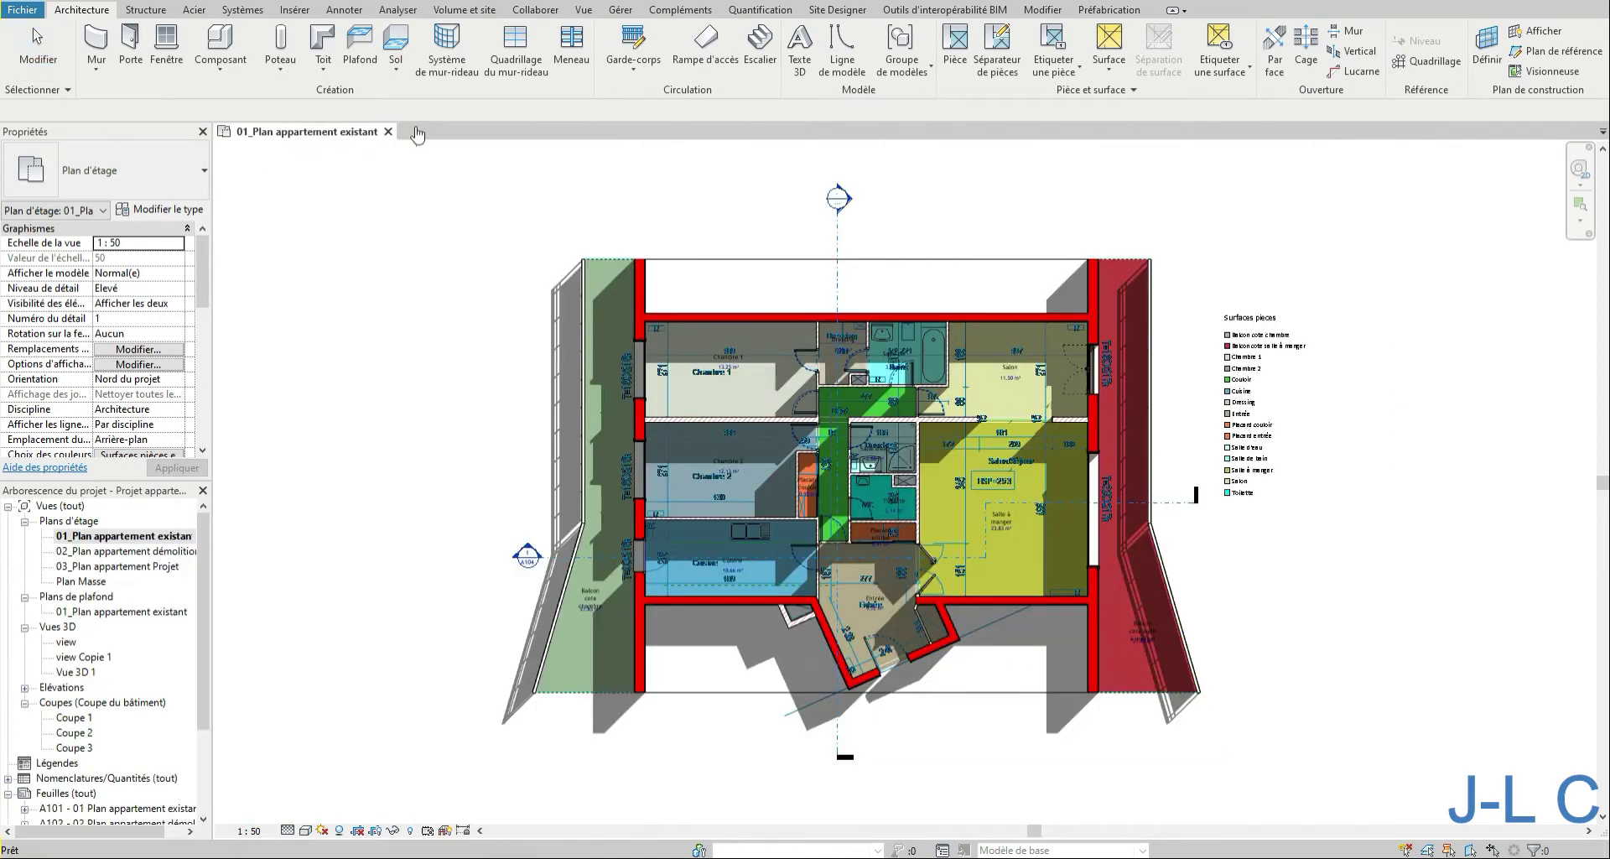
- Look over the existing apartment plan, and open the 02_Plan appartement démolition floor plan
{"action": "scroll", "coordinate": [948, 507], "scroll_direction": "up", "scroll_amount": 1}
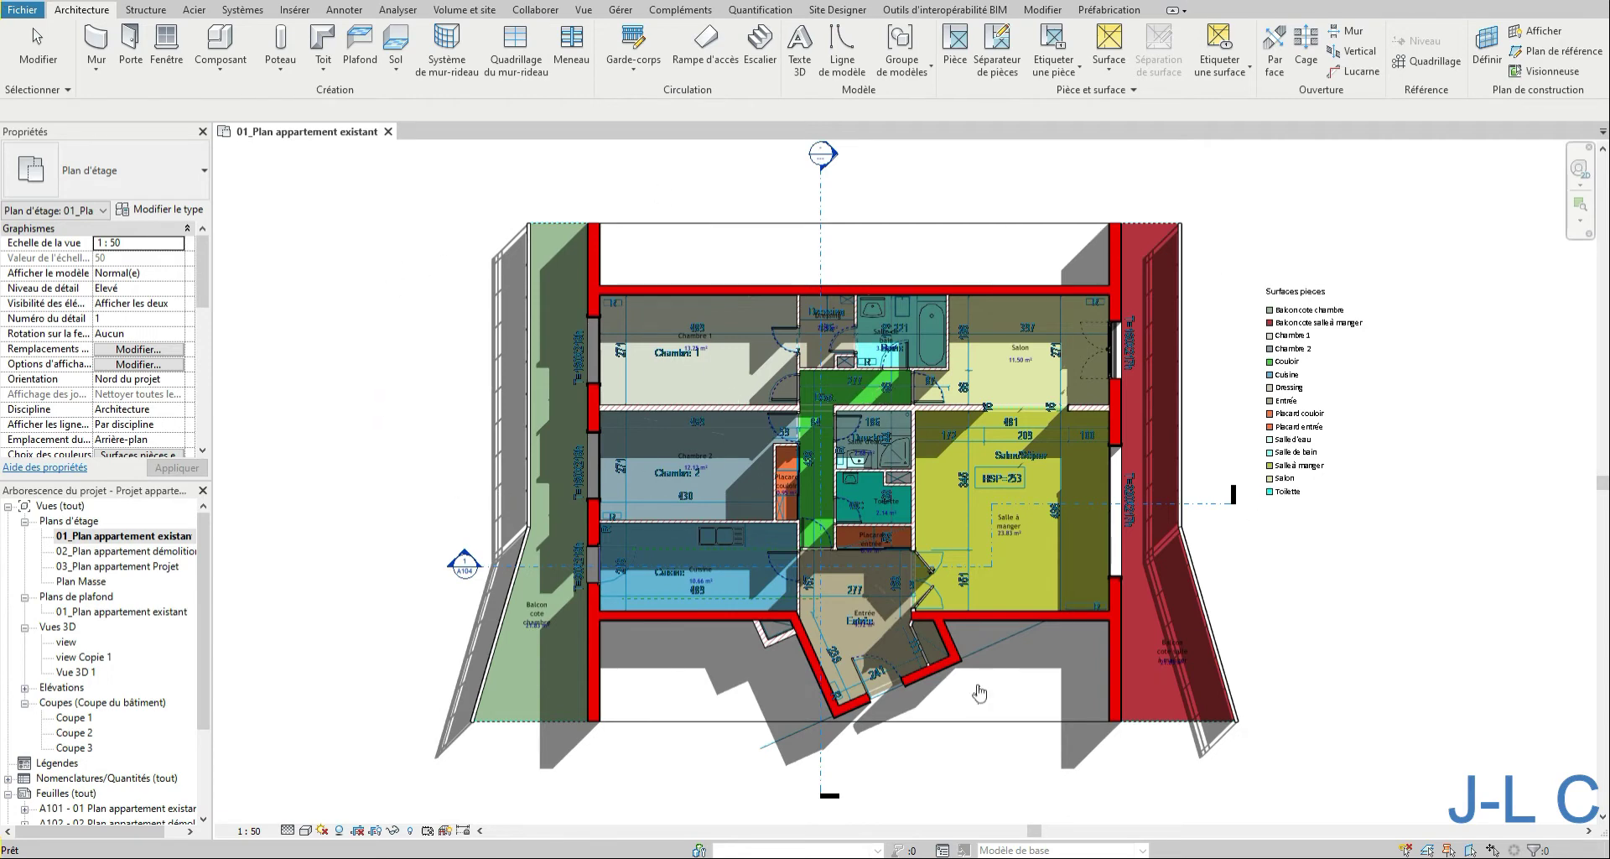
{"action": "left_click", "coordinate": [111, 557]}
{"action": "double_click", "coordinate": [112, 556]}
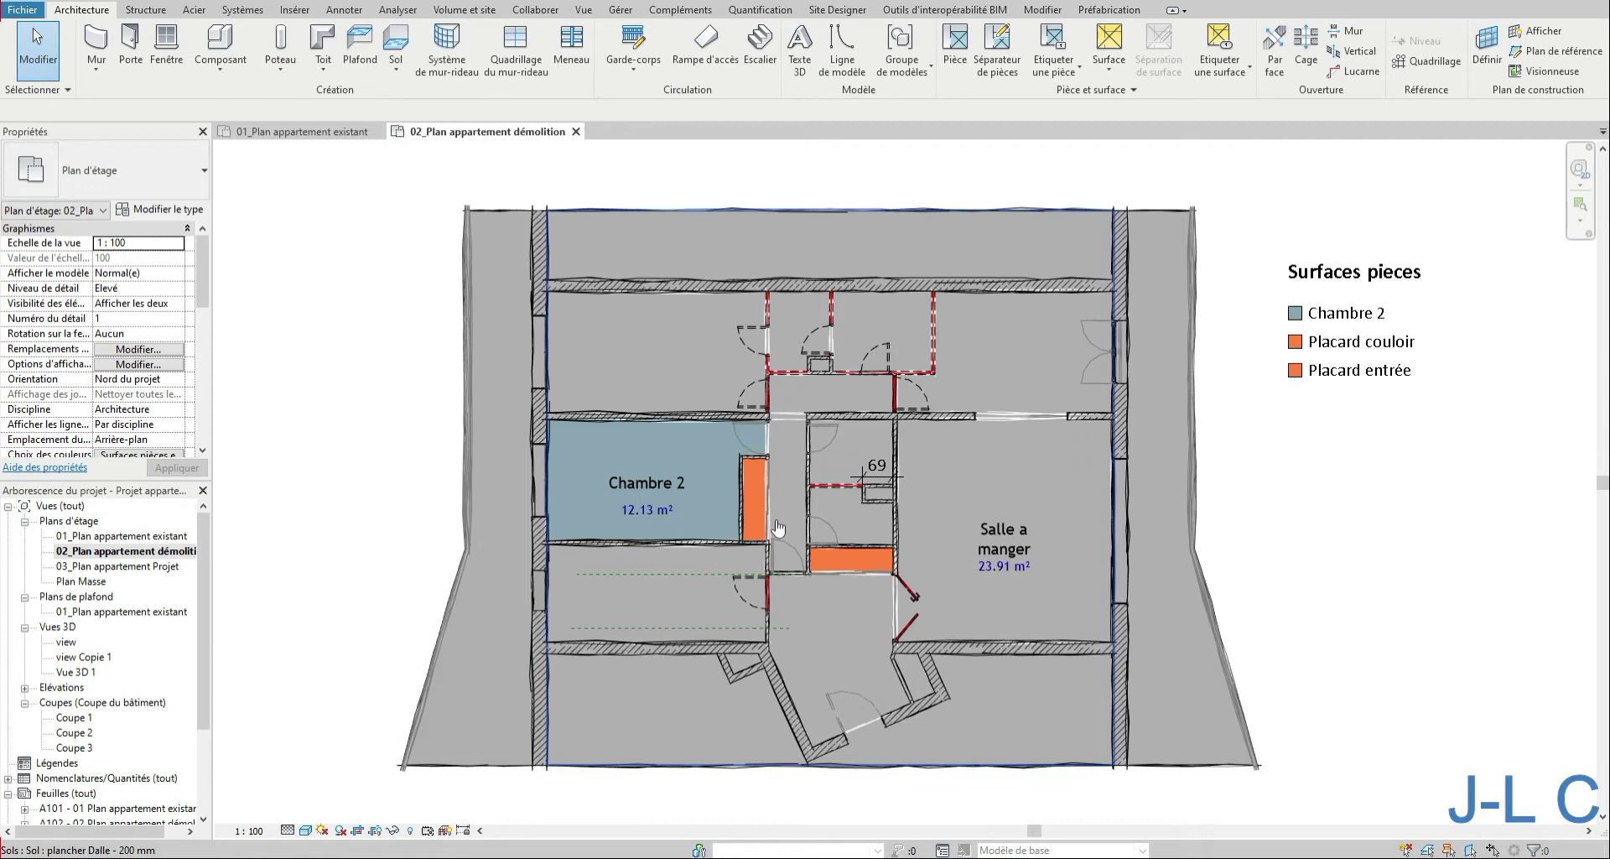
- Open the 03_Plan appartement Projet floor plan and inspect the 70 mm partition beside the entrance
{"action": "double_click", "coordinate": [91, 567]}
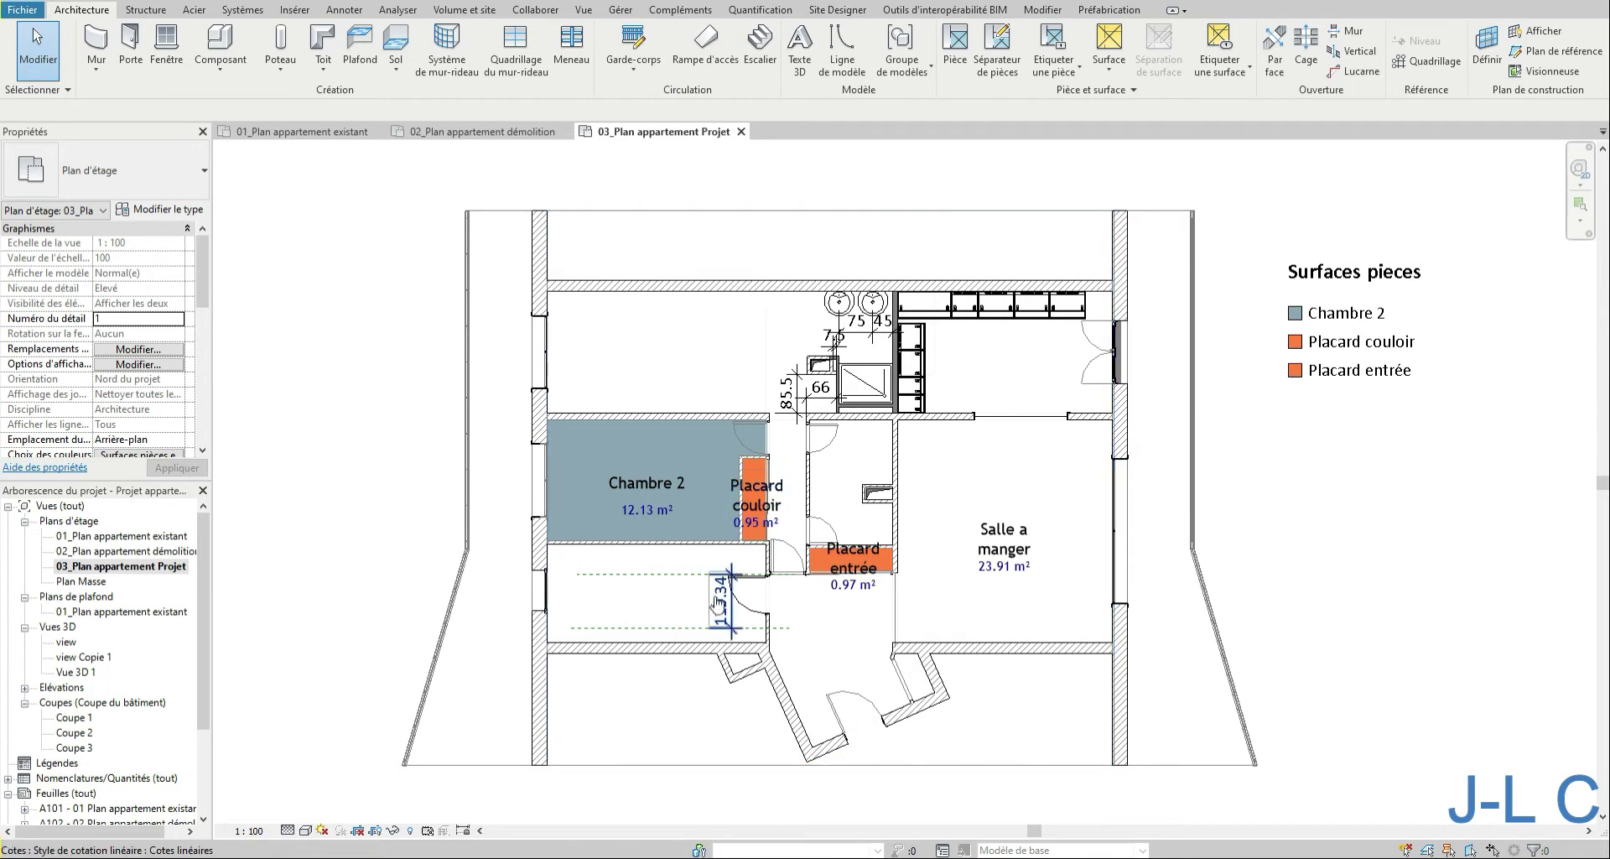
{"action": "left_click", "coordinate": [770, 635]}
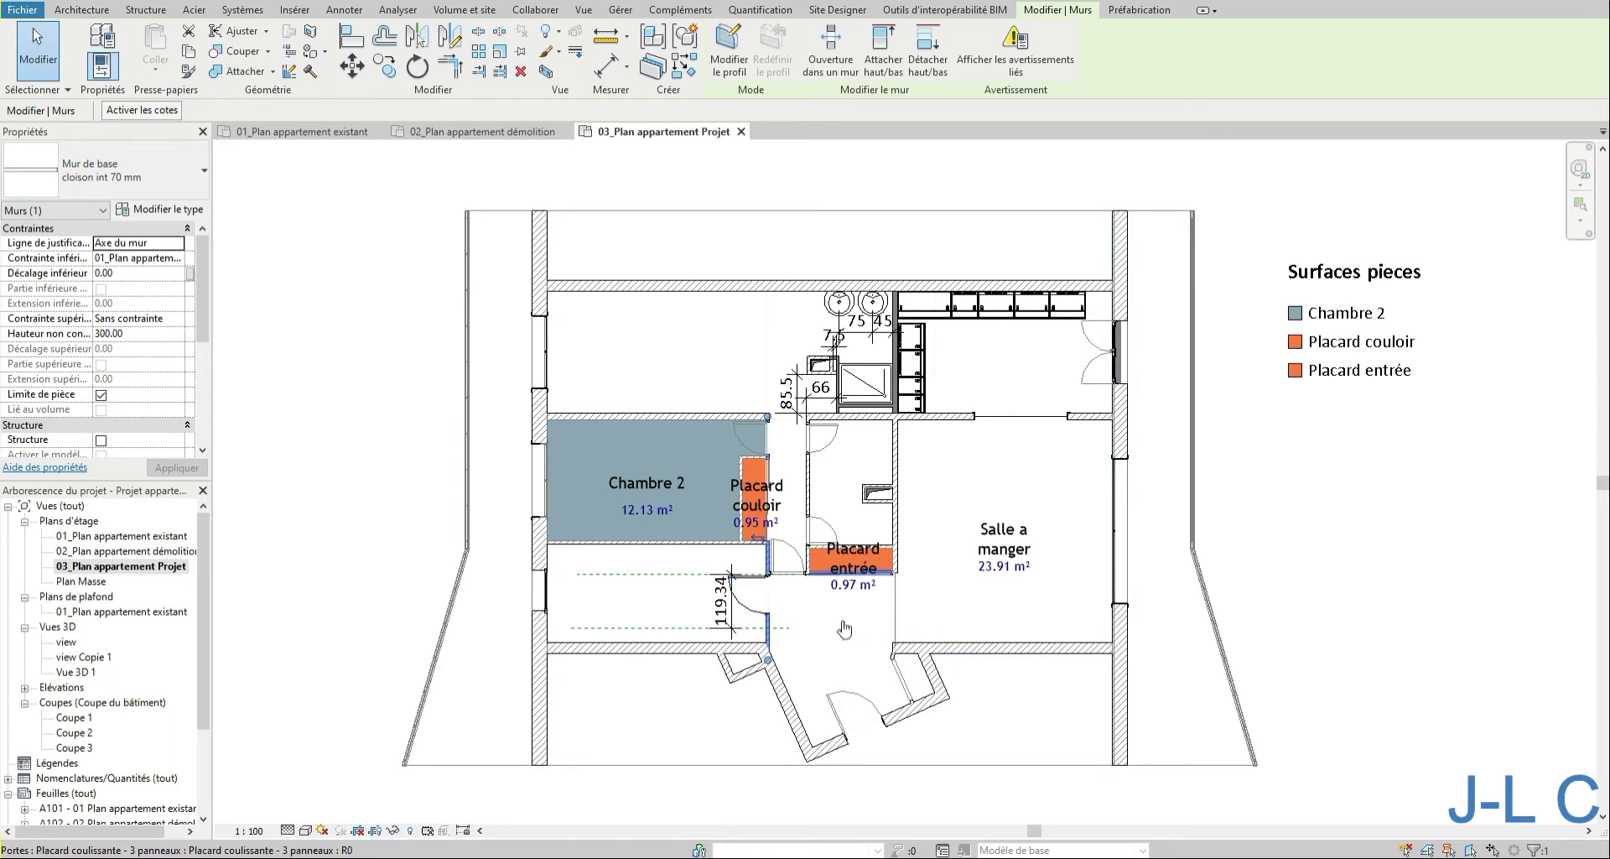
{"action": "scroll", "coordinate": [841, 630], "scroll_direction": "up", "scroll_amount": 2}
{"action": "scroll", "coordinate": [843, 630], "scroll_direction": "up", "scroll_amount": 2}
{"action": "middle_click_drag", "start_coordinate": [843, 629], "coordinate": [895, 724]}
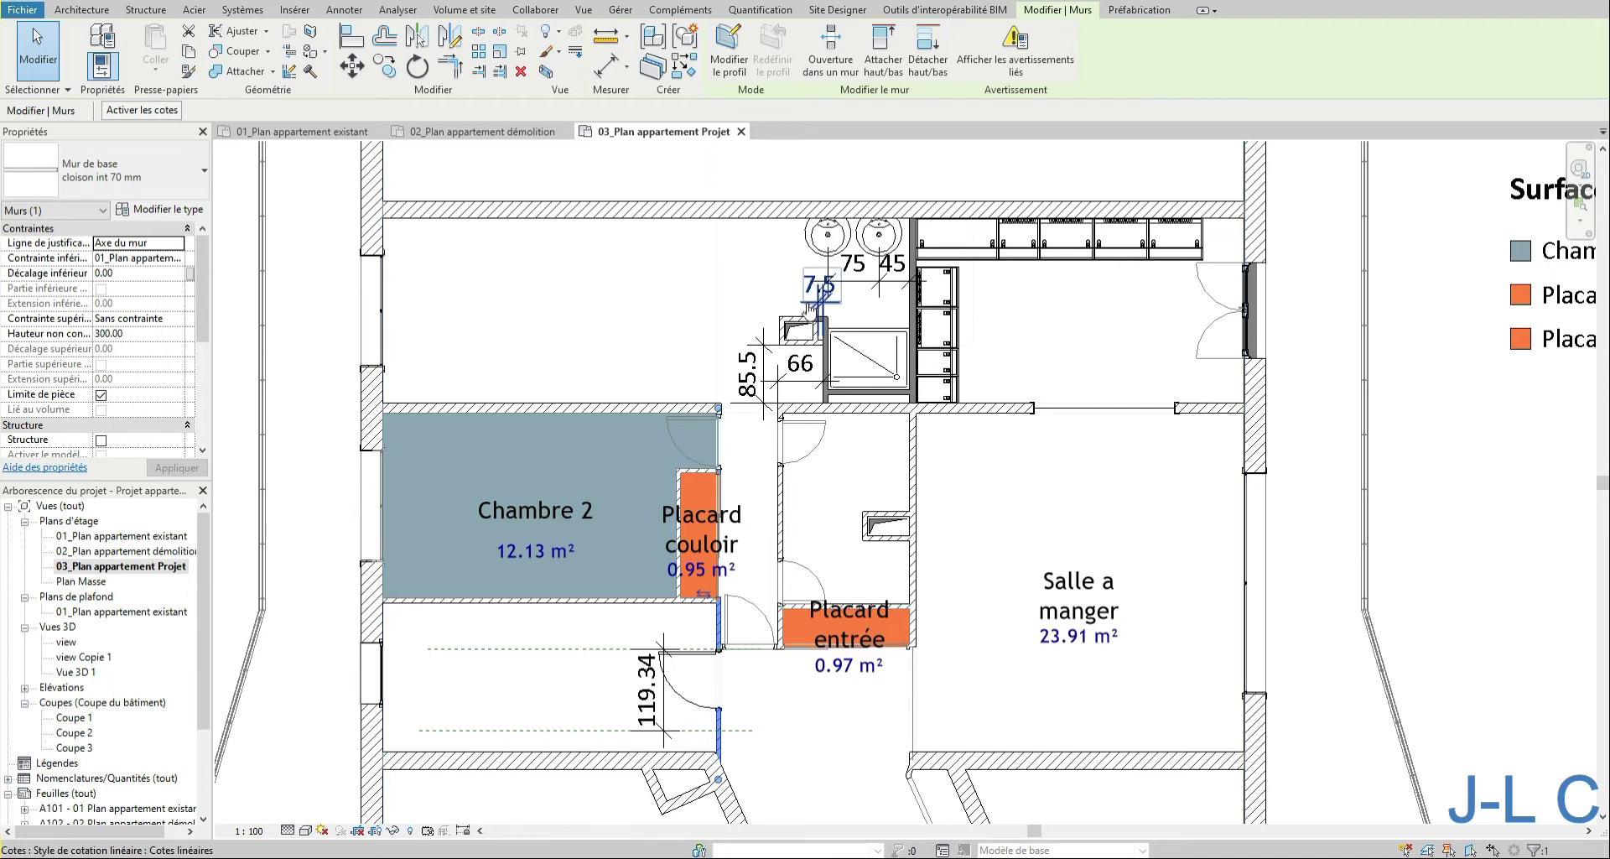
- Examine the shower area of the project plan and select the 100 mm partition between the washbasins and the kitchen units
{"action": "scroll", "coordinate": [810, 310], "scroll_direction": "up", "scroll_amount": 2}
{"action": "middle_click_drag", "start_coordinate": [811, 315], "coordinate": [775, 431]}
{"action": "scroll", "coordinate": [776, 431], "scroll_direction": "up", "scroll_amount": 2}
{"action": "left_click", "coordinate": [1013, 403]}
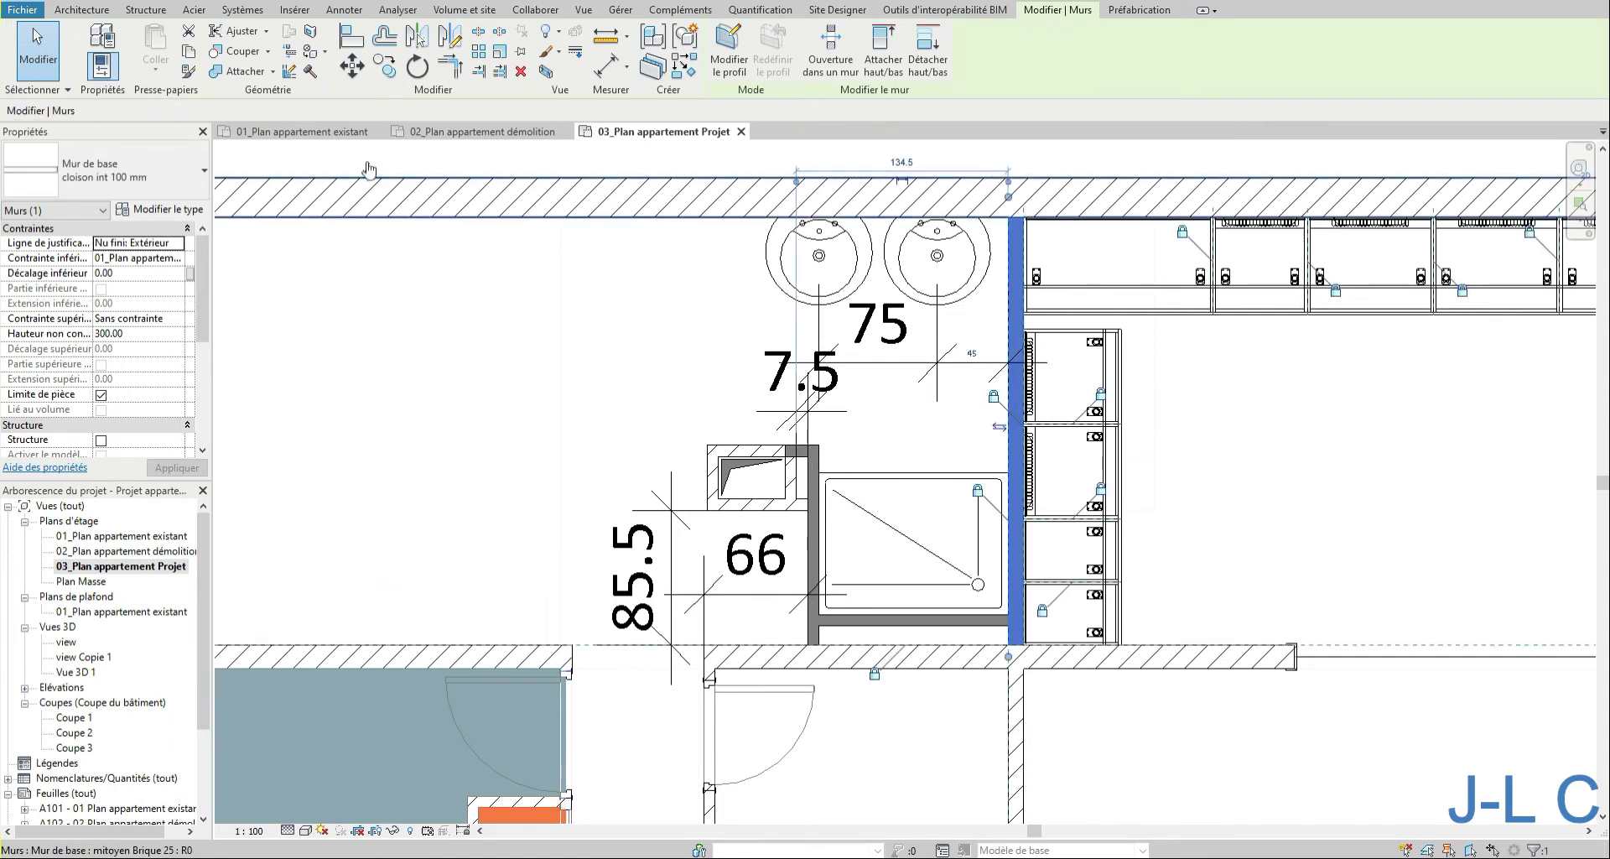
- Close the demolition plan and tile the project and existing plans side by side, with the project plan framed in its window
{"action": "left_click", "coordinate": [562, 132]}
{"action": "left_click", "coordinate": [584, 9]}
{"action": "left_click", "coordinate": [1496, 59]}
{"action": "scroll", "coordinate": [671, 361], "scroll_direction": "down", "scroll_amount": 5}
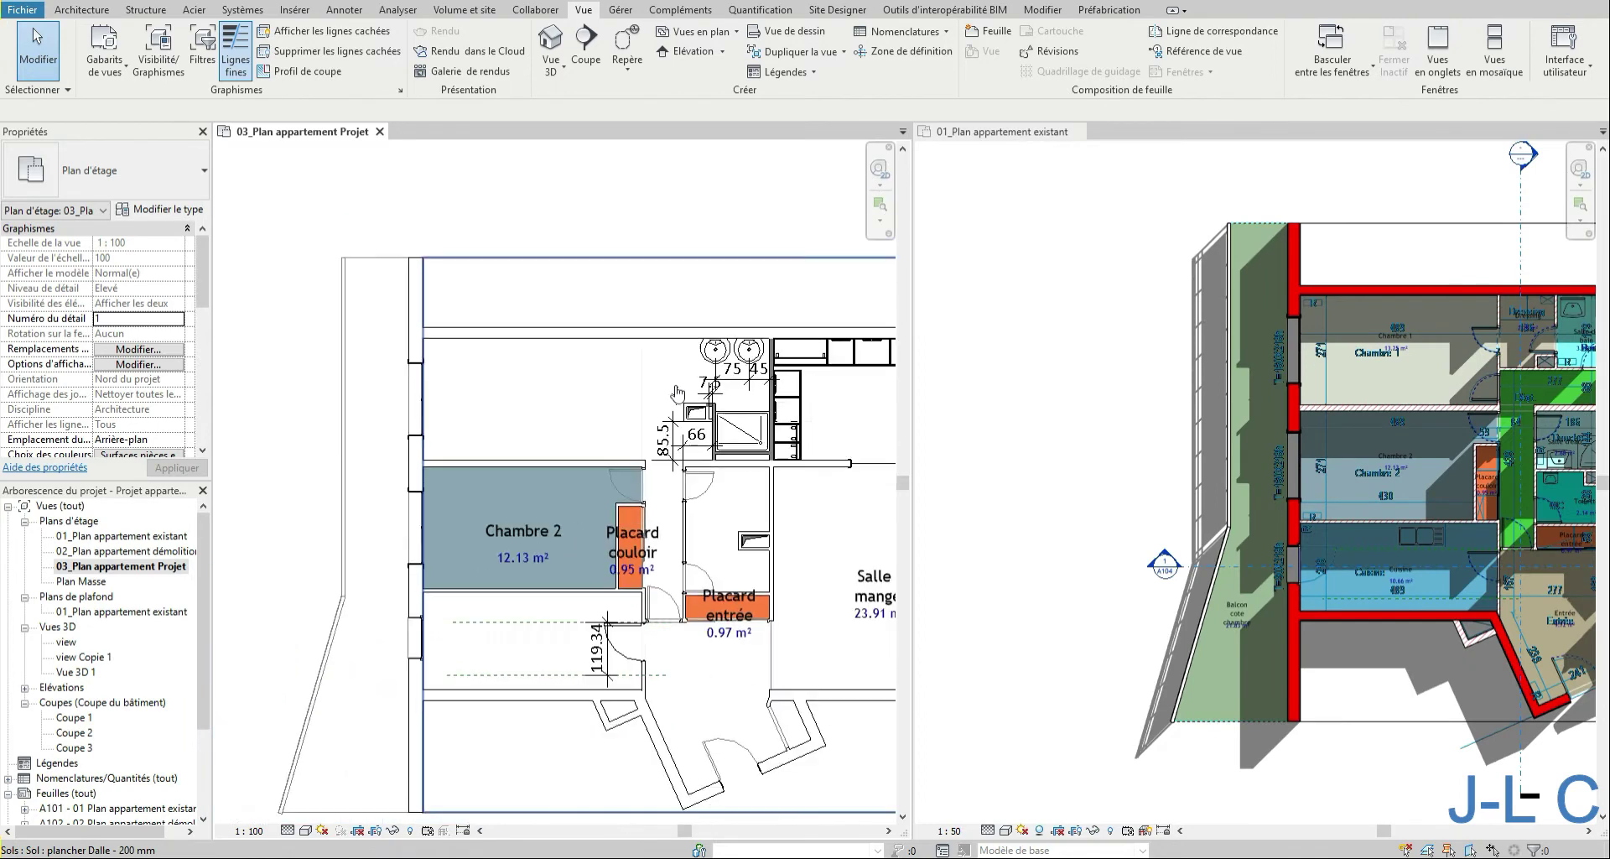
{"action": "middle_click_drag", "start_coordinate": [669, 357], "coordinate": [570, 332]}
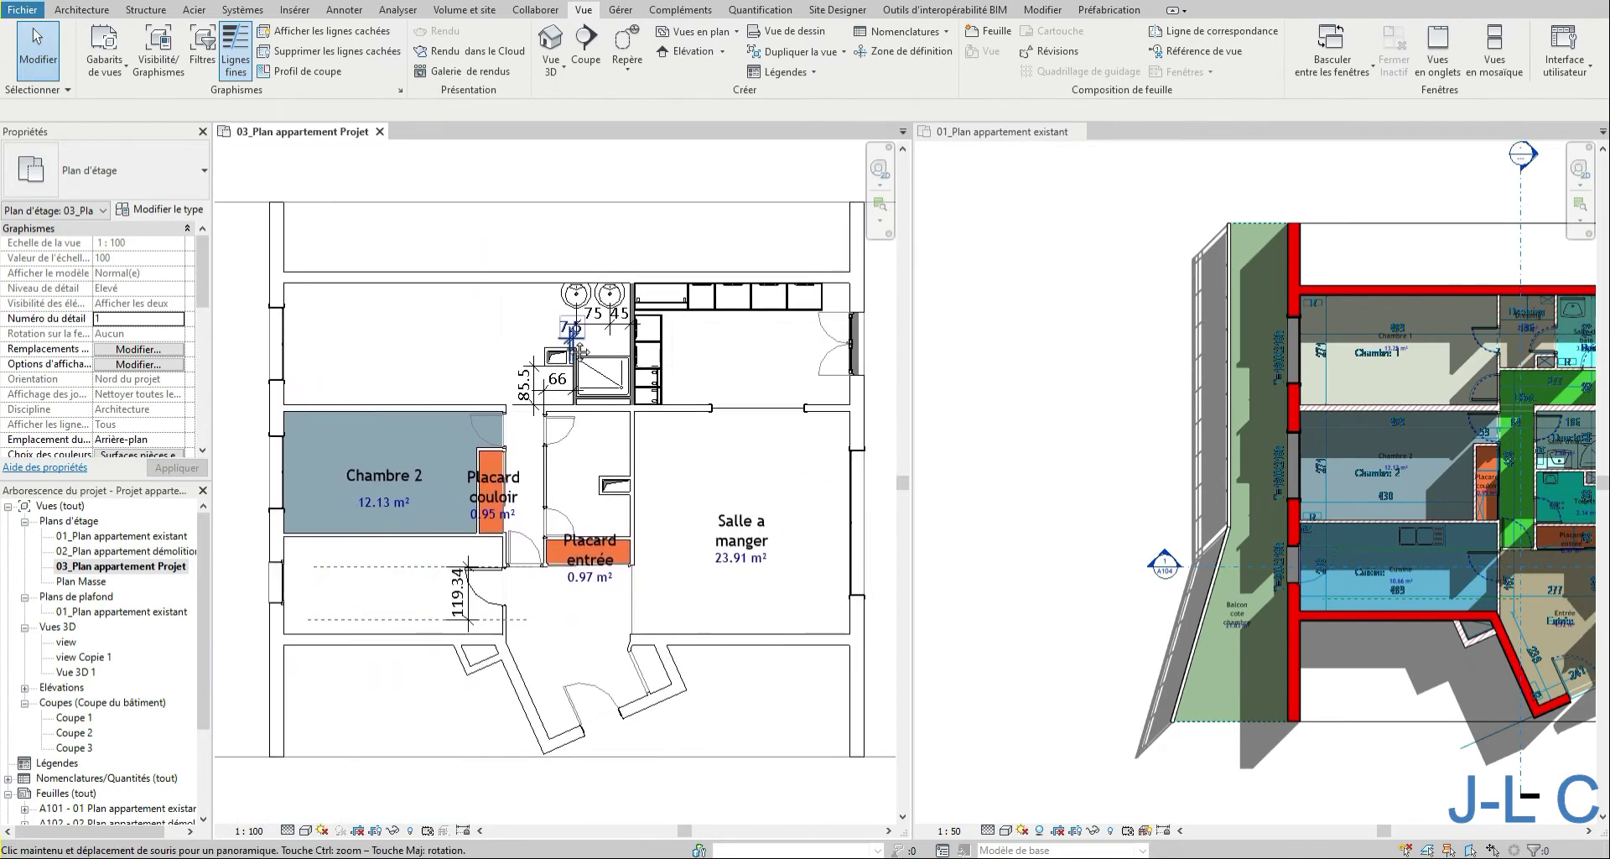
- Activate the existing apartment plan and examine its rooms around the bathroom for comparison with the project plan
{"action": "left_click", "coordinate": [1348, 401]}
{"action": "scroll", "coordinate": [1068, 341], "scroll_direction": "down", "scroll_amount": 4}
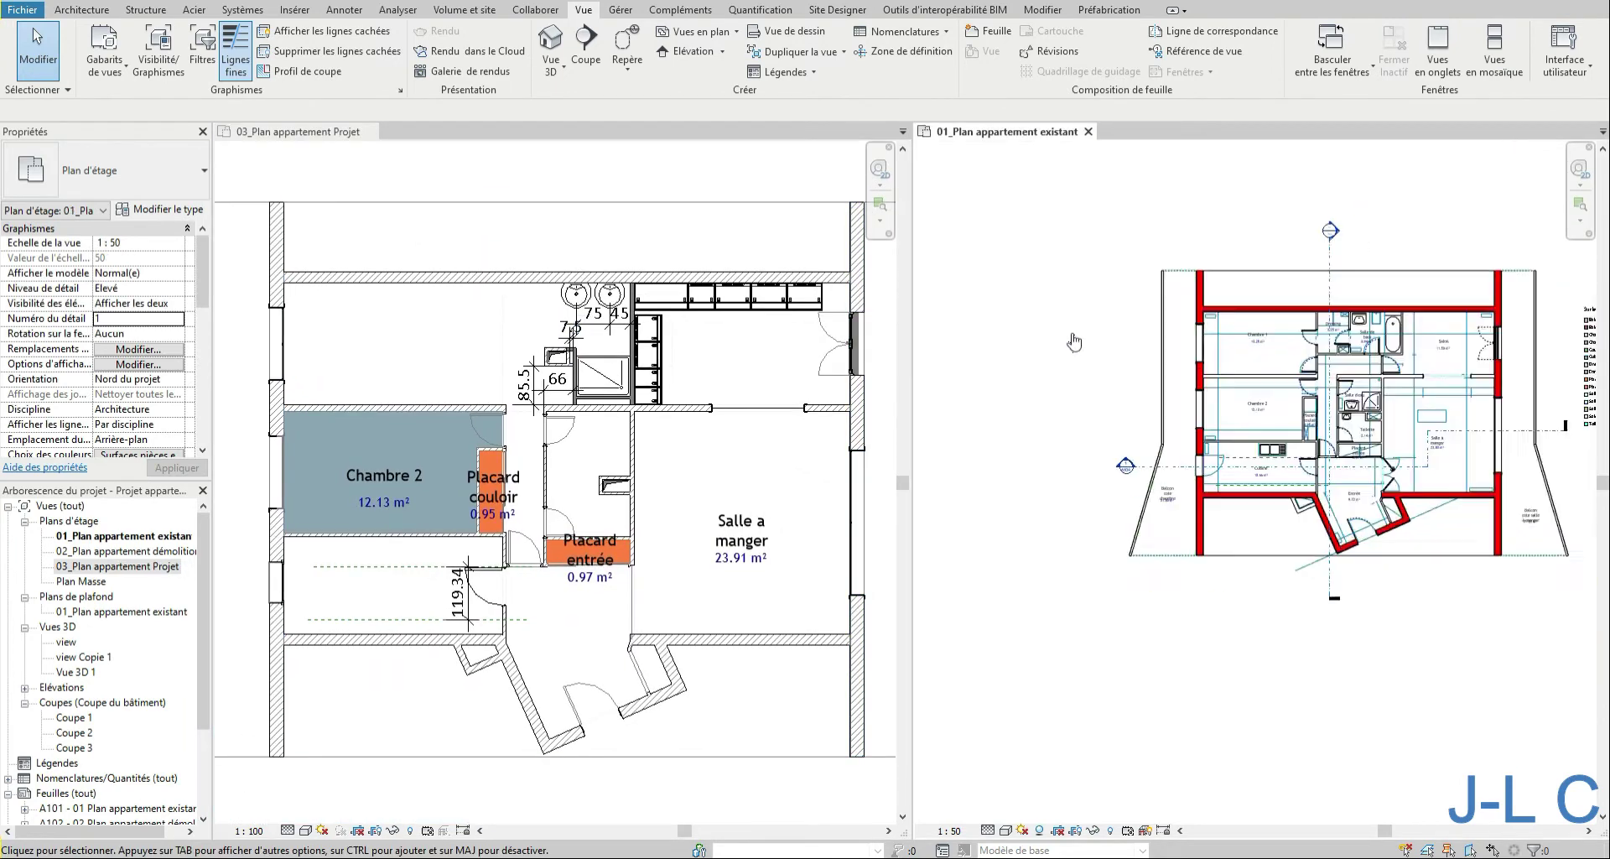
{"action": "scroll", "coordinate": [1464, 390], "scroll_direction": "up", "scroll_amount": 3}
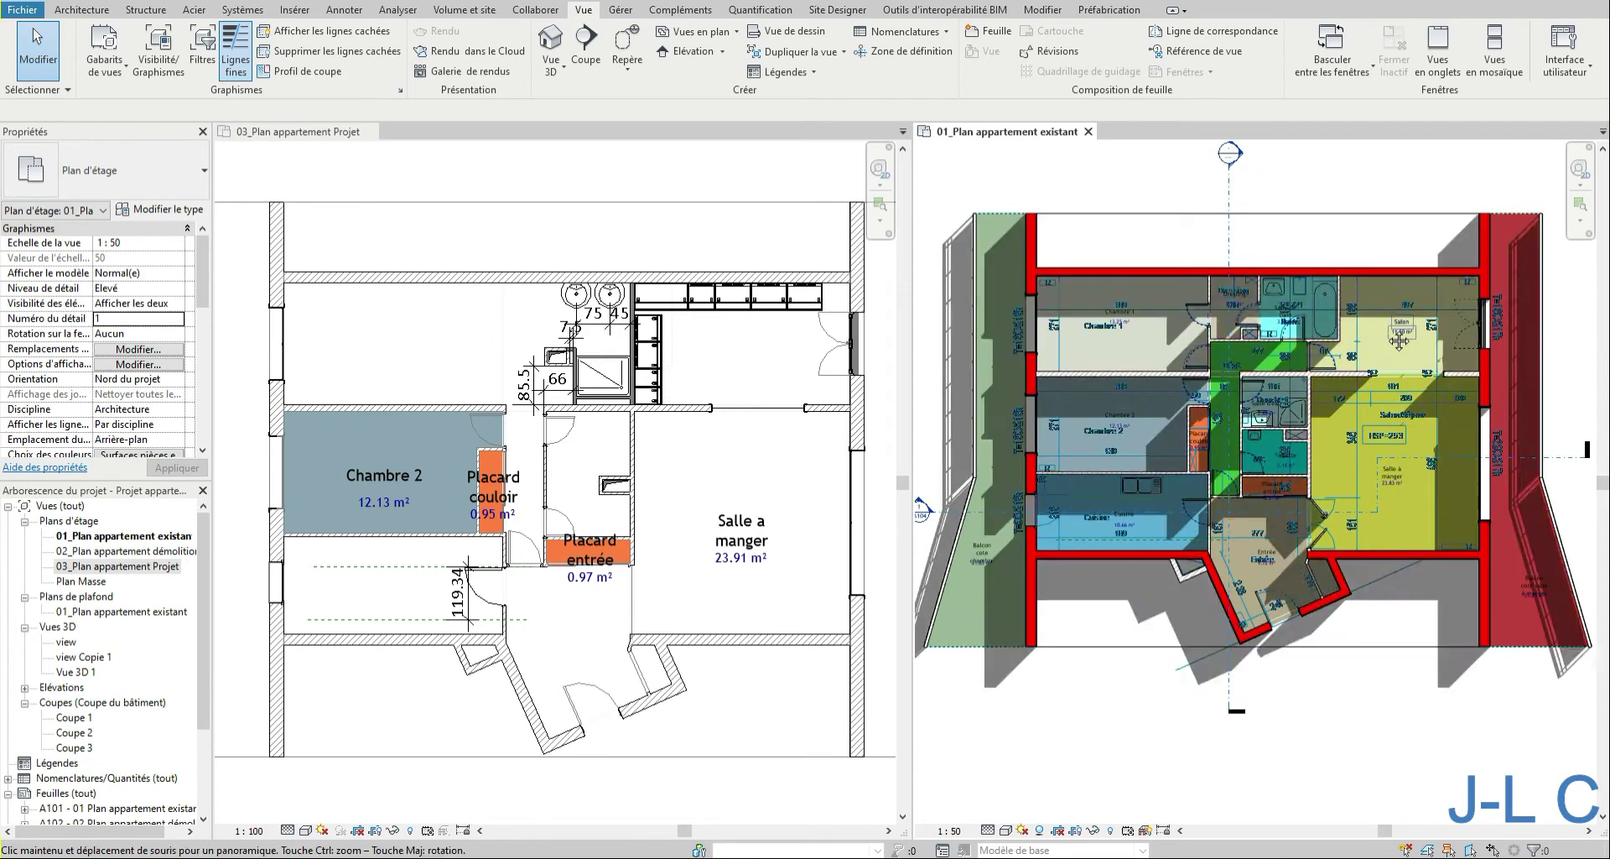
{"action": "scroll", "coordinate": [1296, 357], "scroll_direction": "up", "scroll_amount": 1}
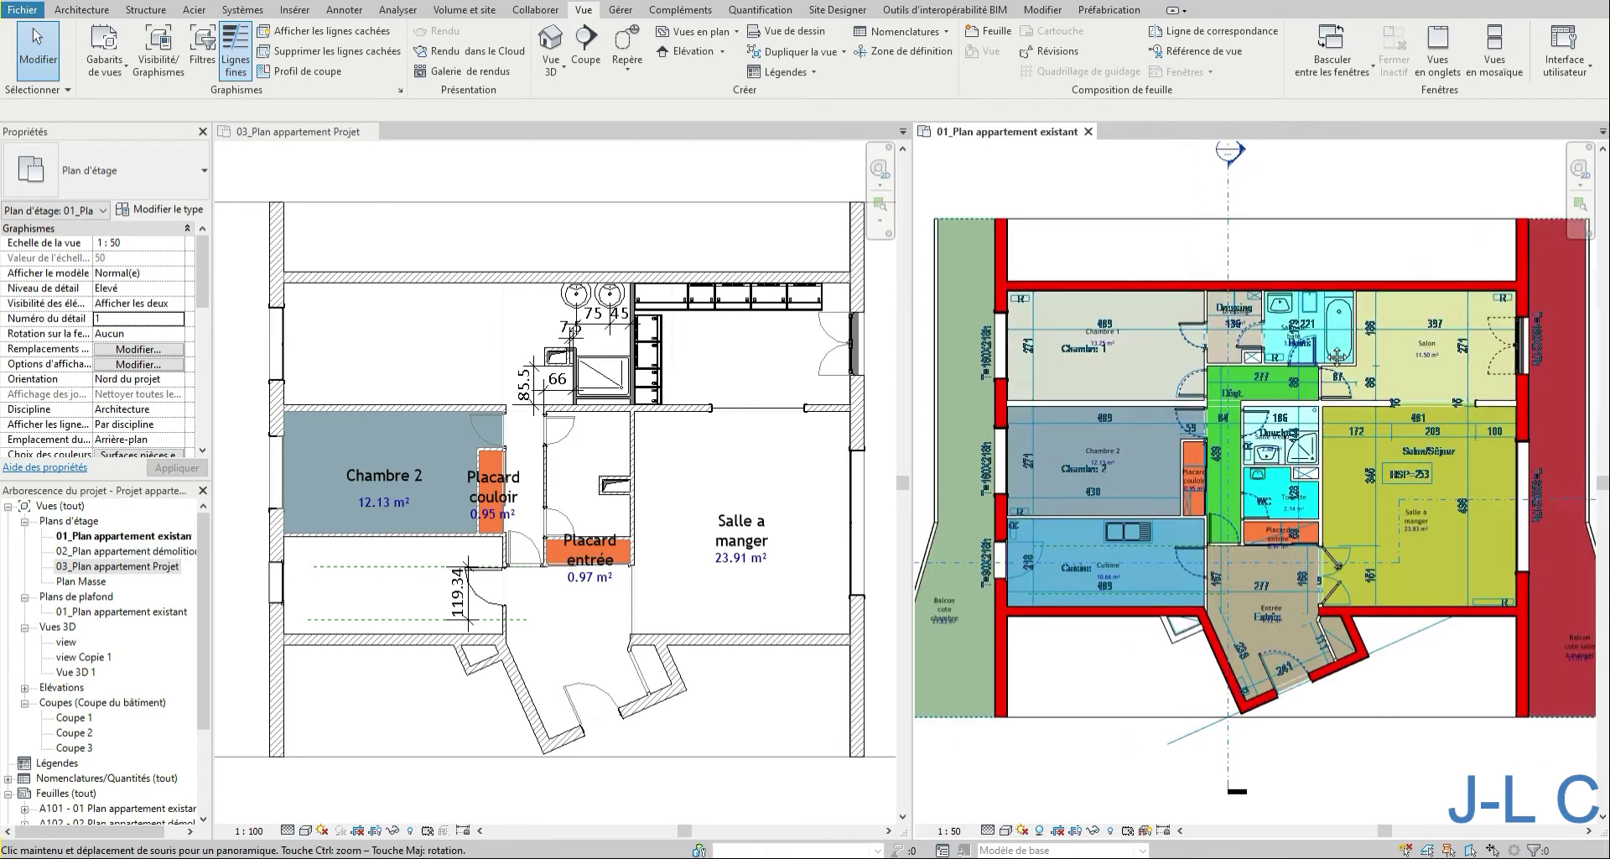
{"action": "middle_click_drag", "start_coordinate": [1293, 364], "coordinate": [1346, 356]}
{"action": "scroll", "coordinate": [1339, 353], "scroll_direction": "up", "scroll_amount": 2}
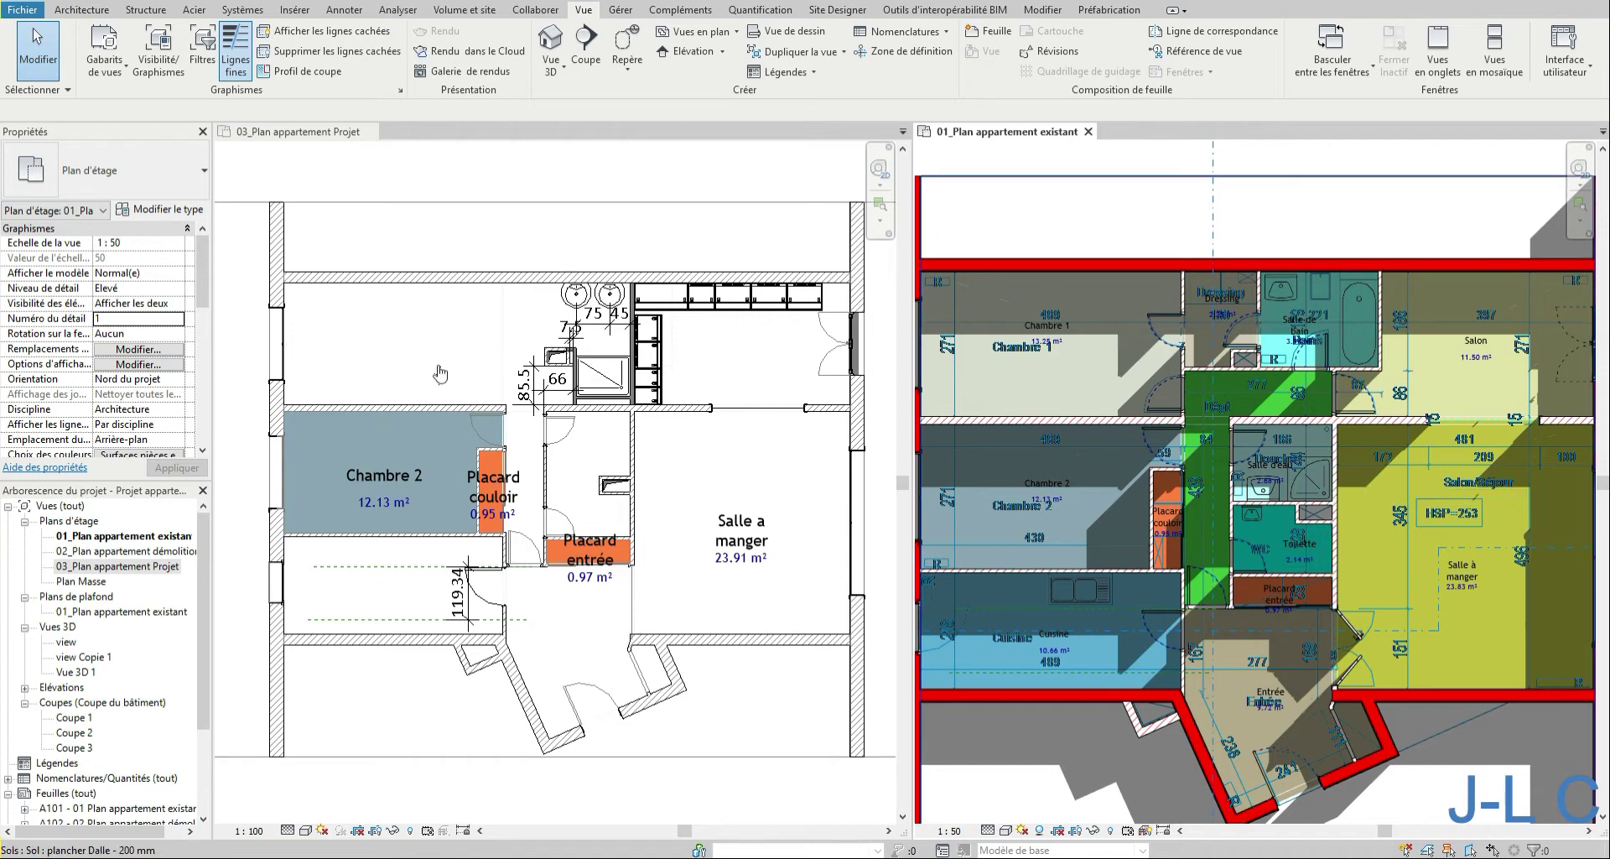
- Open the 02_Plan appartement démolition plan beside the project plan and examine the partitions and doors marked for demolition
{"action": "double_click", "coordinate": [151, 551]}
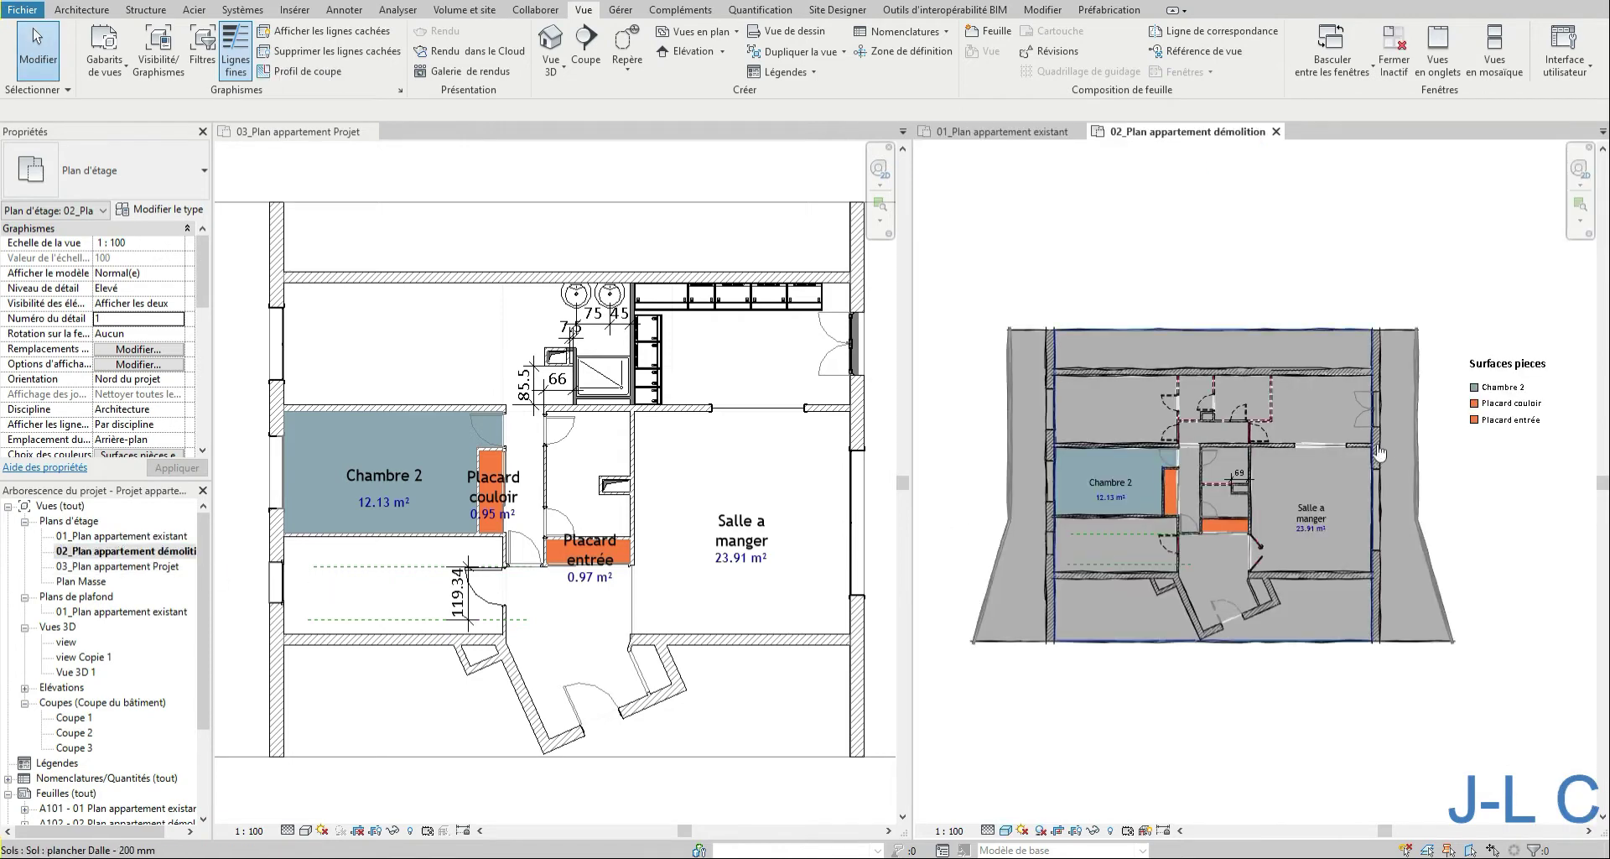
{"action": "scroll", "coordinate": [1267, 431], "scroll_direction": "up", "scroll_amount": 6}
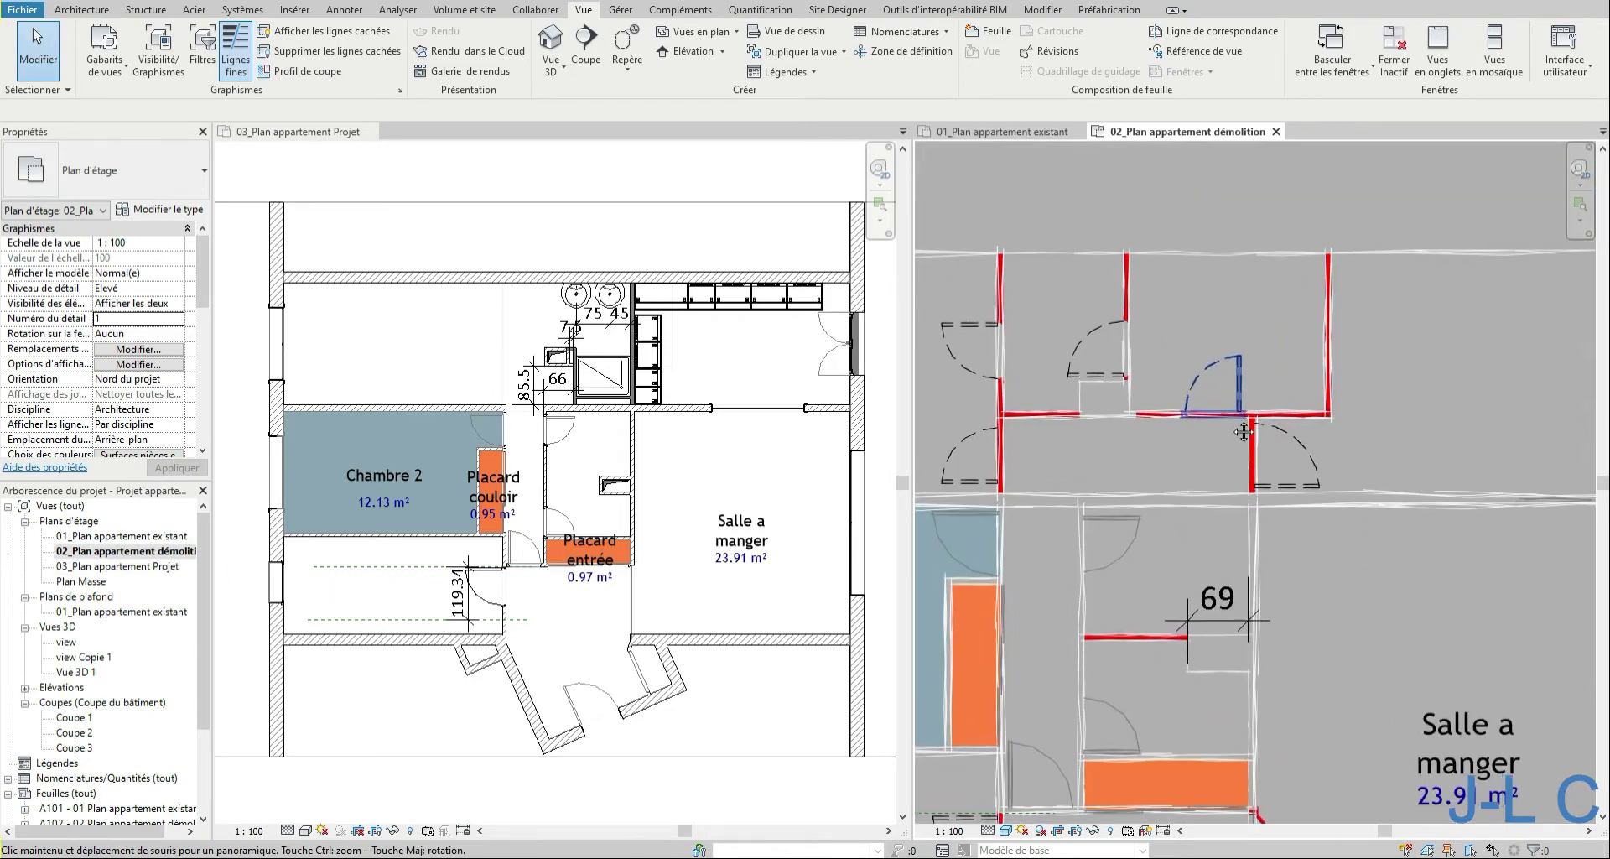
{"action": "middle_click_drag", "start_coordinate": [1434, 628], "coordinate": [1361, 319]}
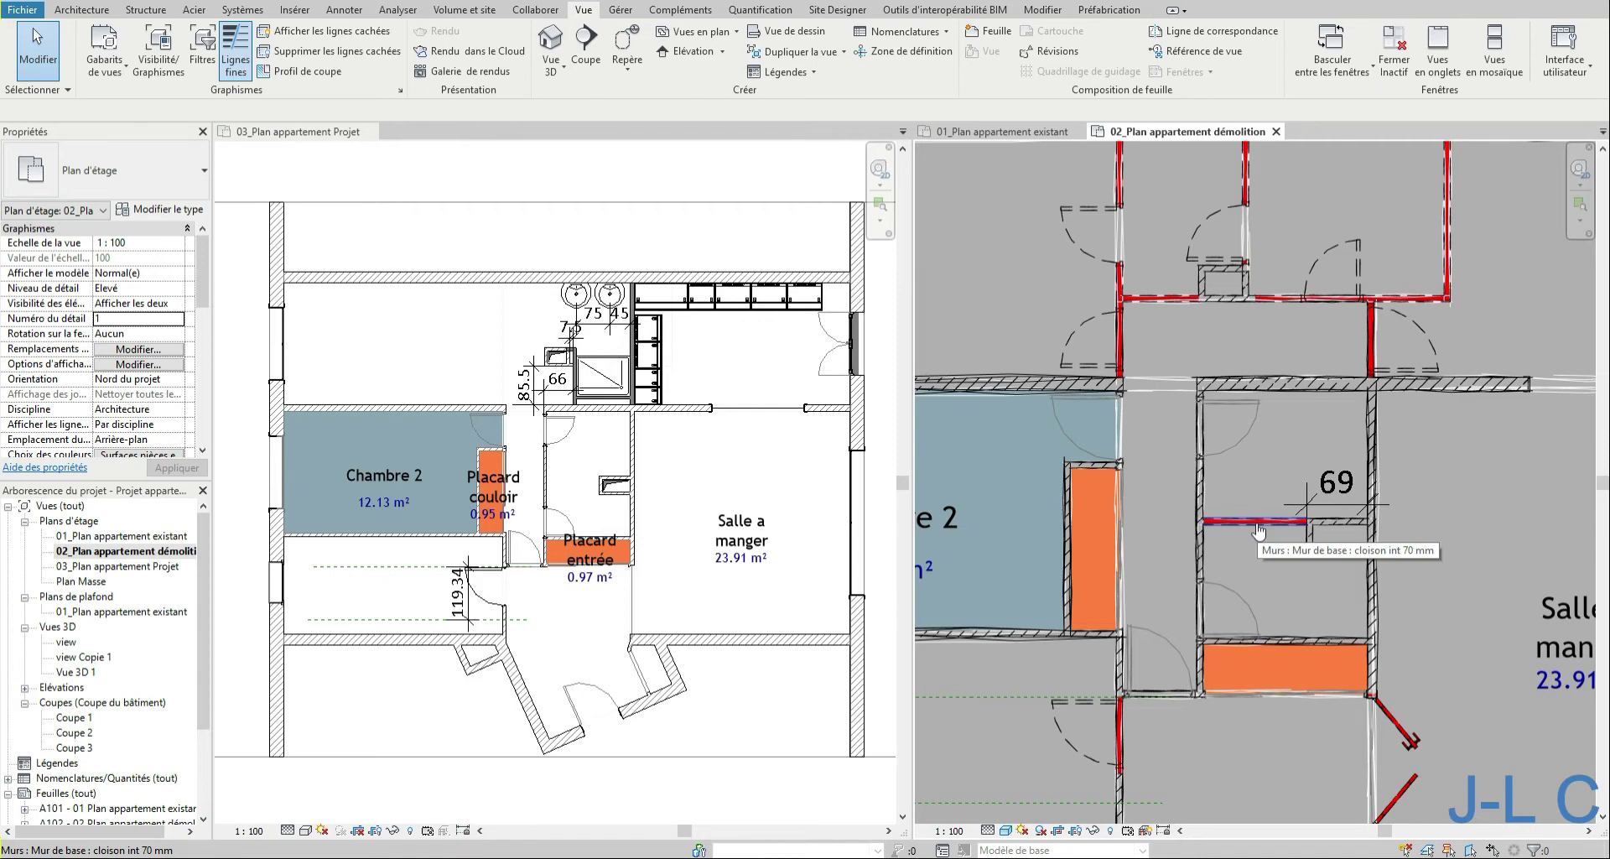
{"action": "scroll", "coordinate": [1258, 530], "scroll_direction": "down", "scroll_amount": 3}
{"action": "middle_click_drag", "start_coordinate": [1359, 218], "coordinate": [1376, 428]}
{"action": "scroll", "coordinate": [1227, 374], "scroll_direction": "up", "scroll_amount": 4}
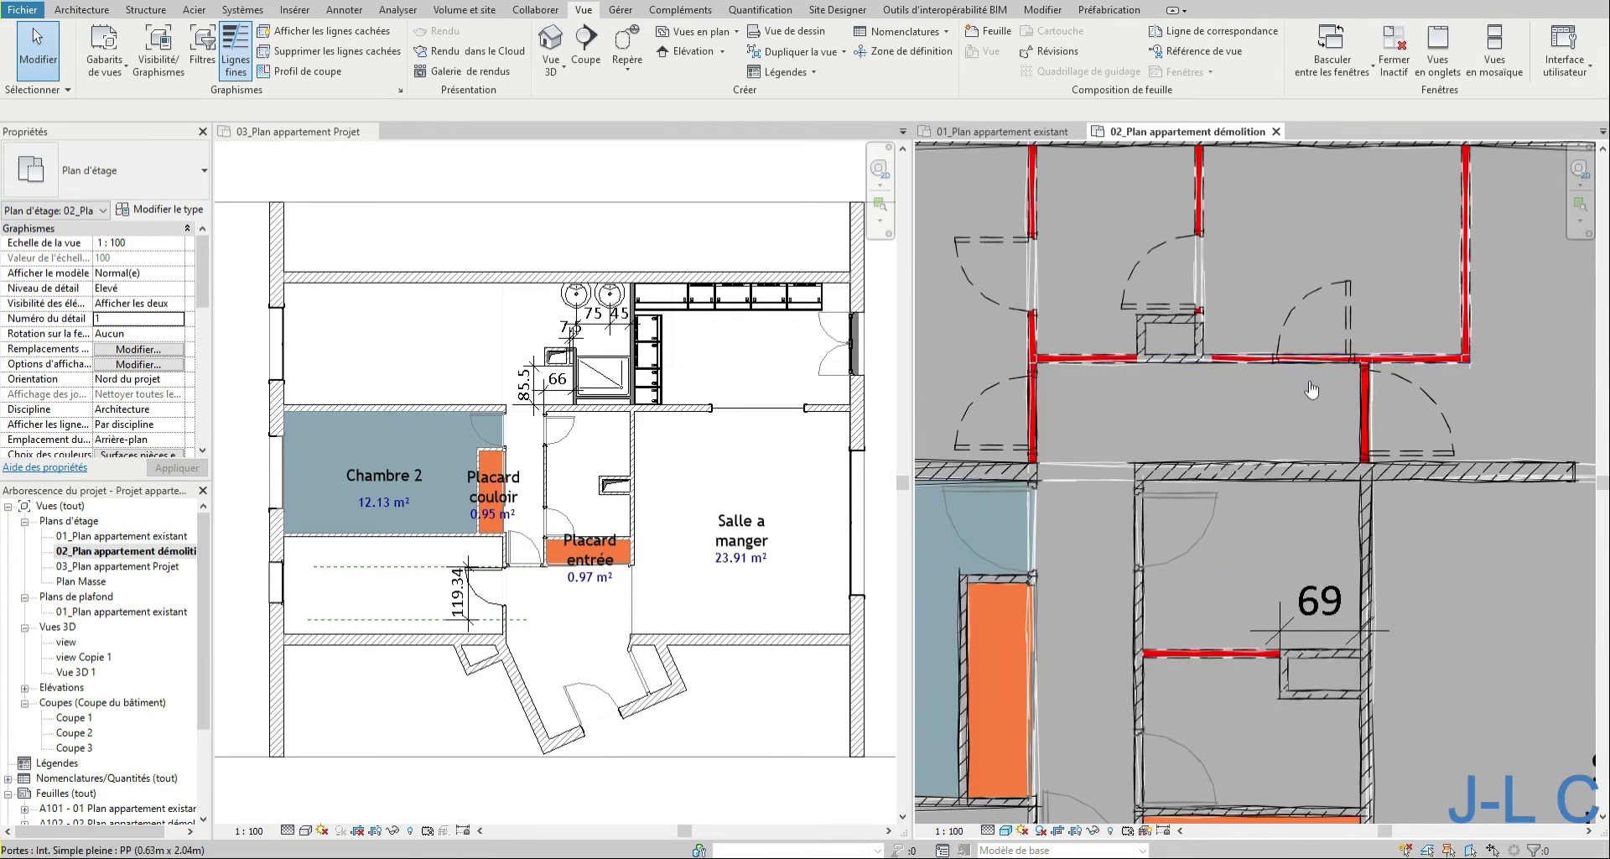
{"action": "scroll", "coordinate": [1287, 386], "scroll_direction": "up", "scroll_amount": 4}
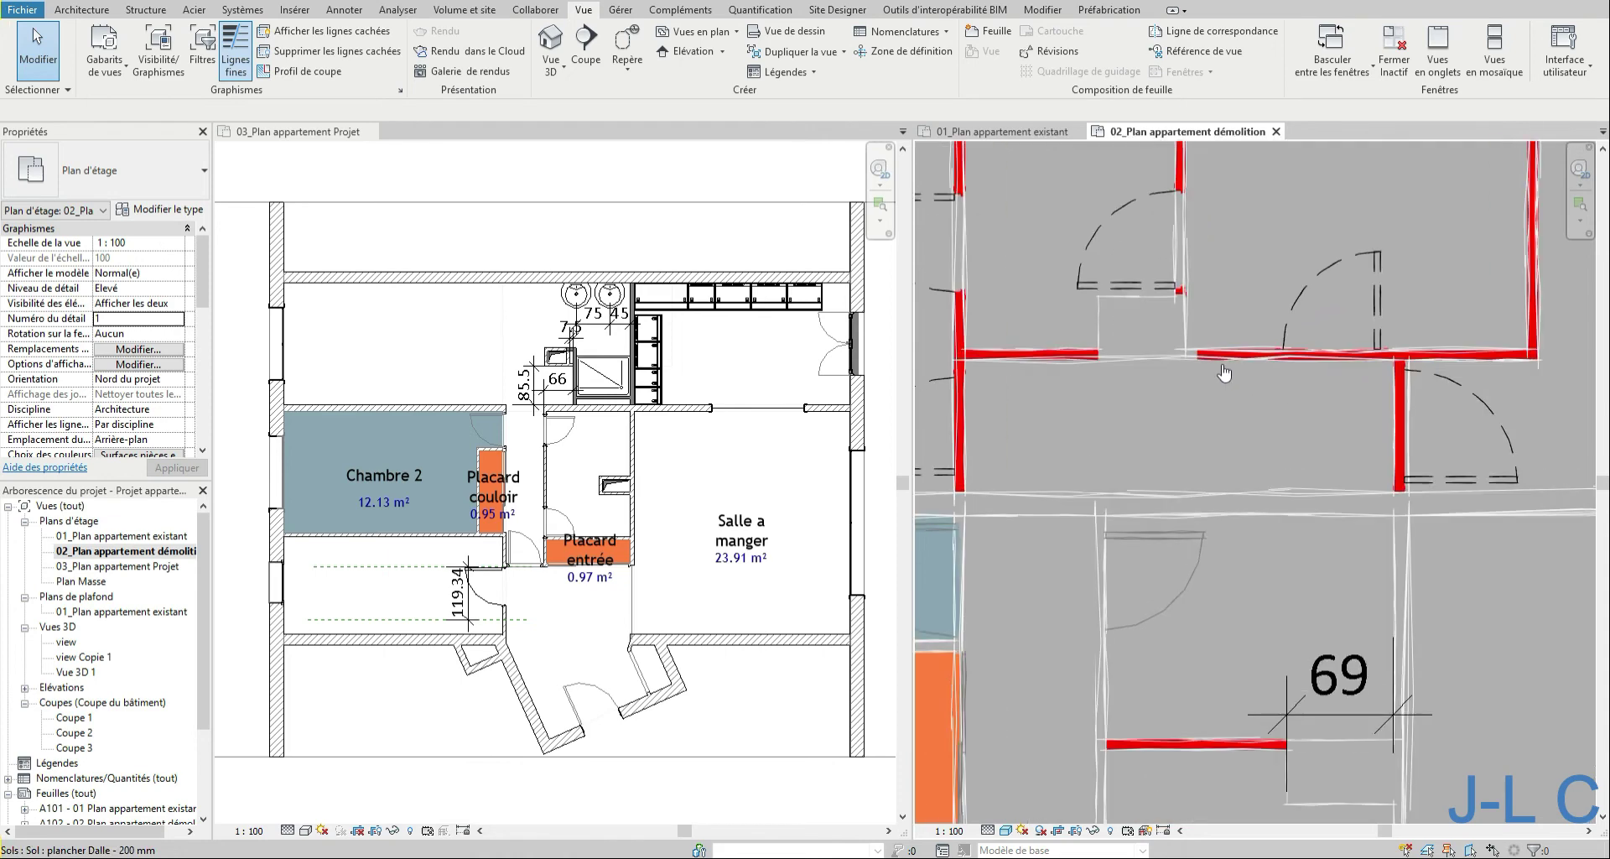
- Disable sketchy lines in the demolition plan's graphic display options and apply the change
{"action": "left_click", "coordinate": [1005, 830]}
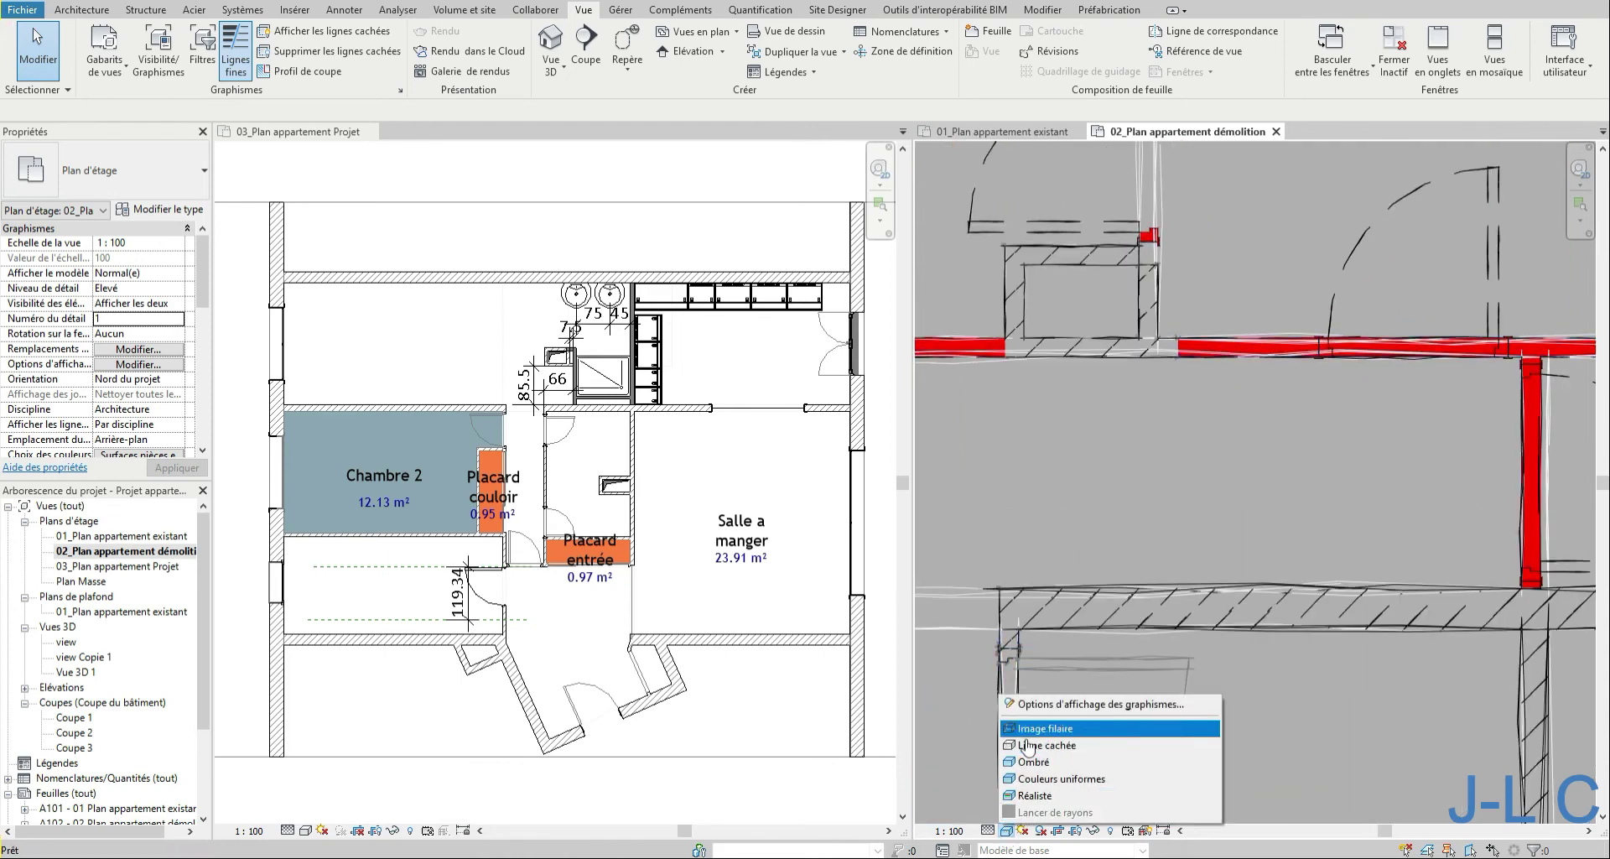
{"action": "left_click", "coordinate": [1034, 705]}
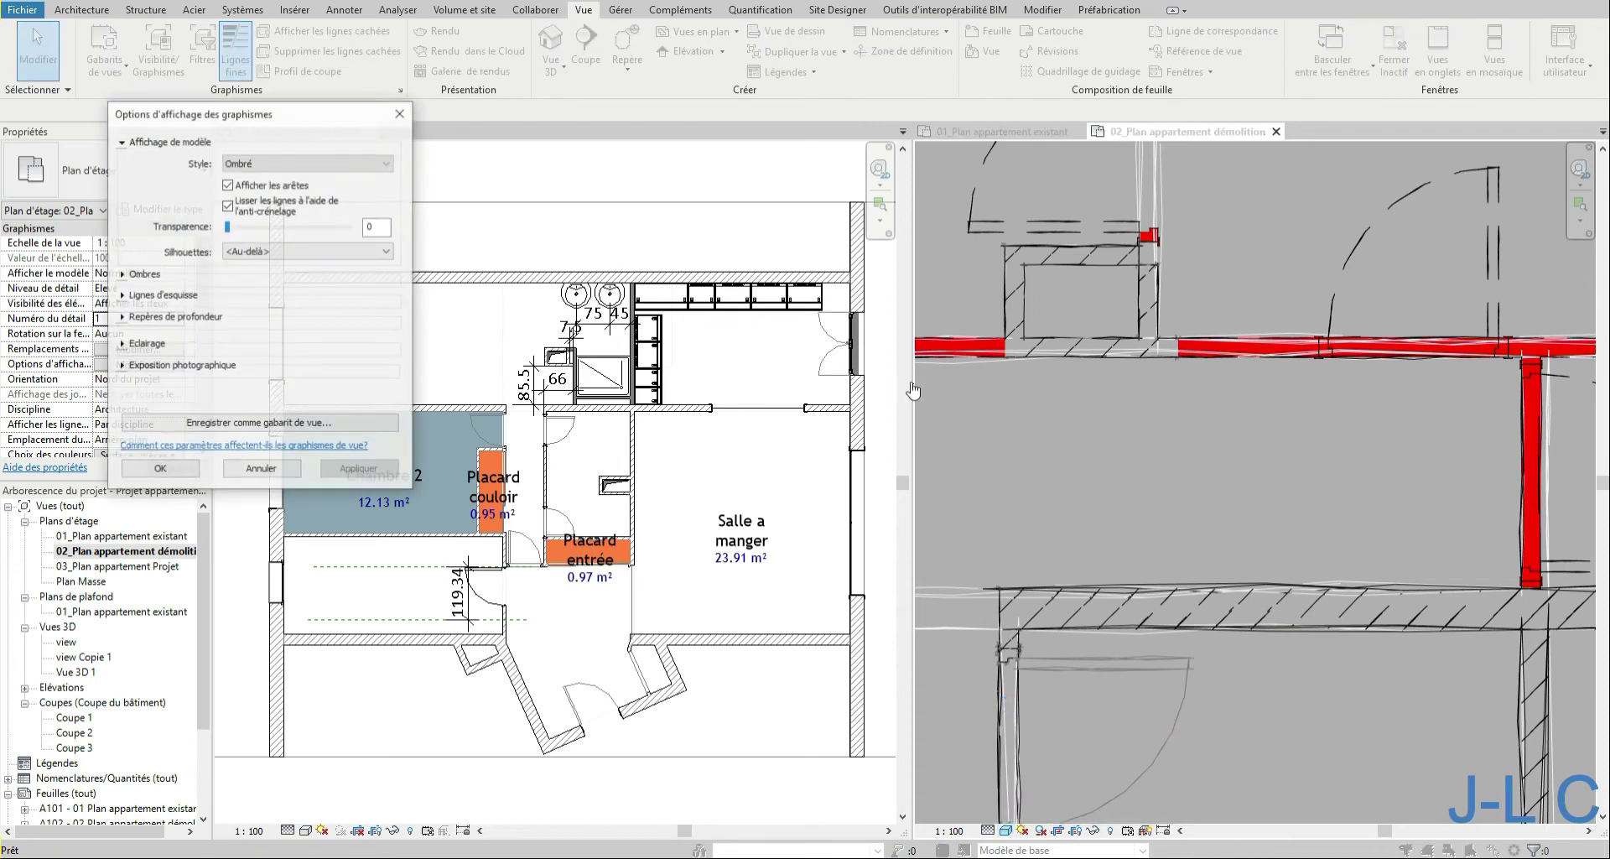
{"action": "left_click", "coordinate": [122, 294]}
{"action": "left_click", "coordinate": [227, 315]}
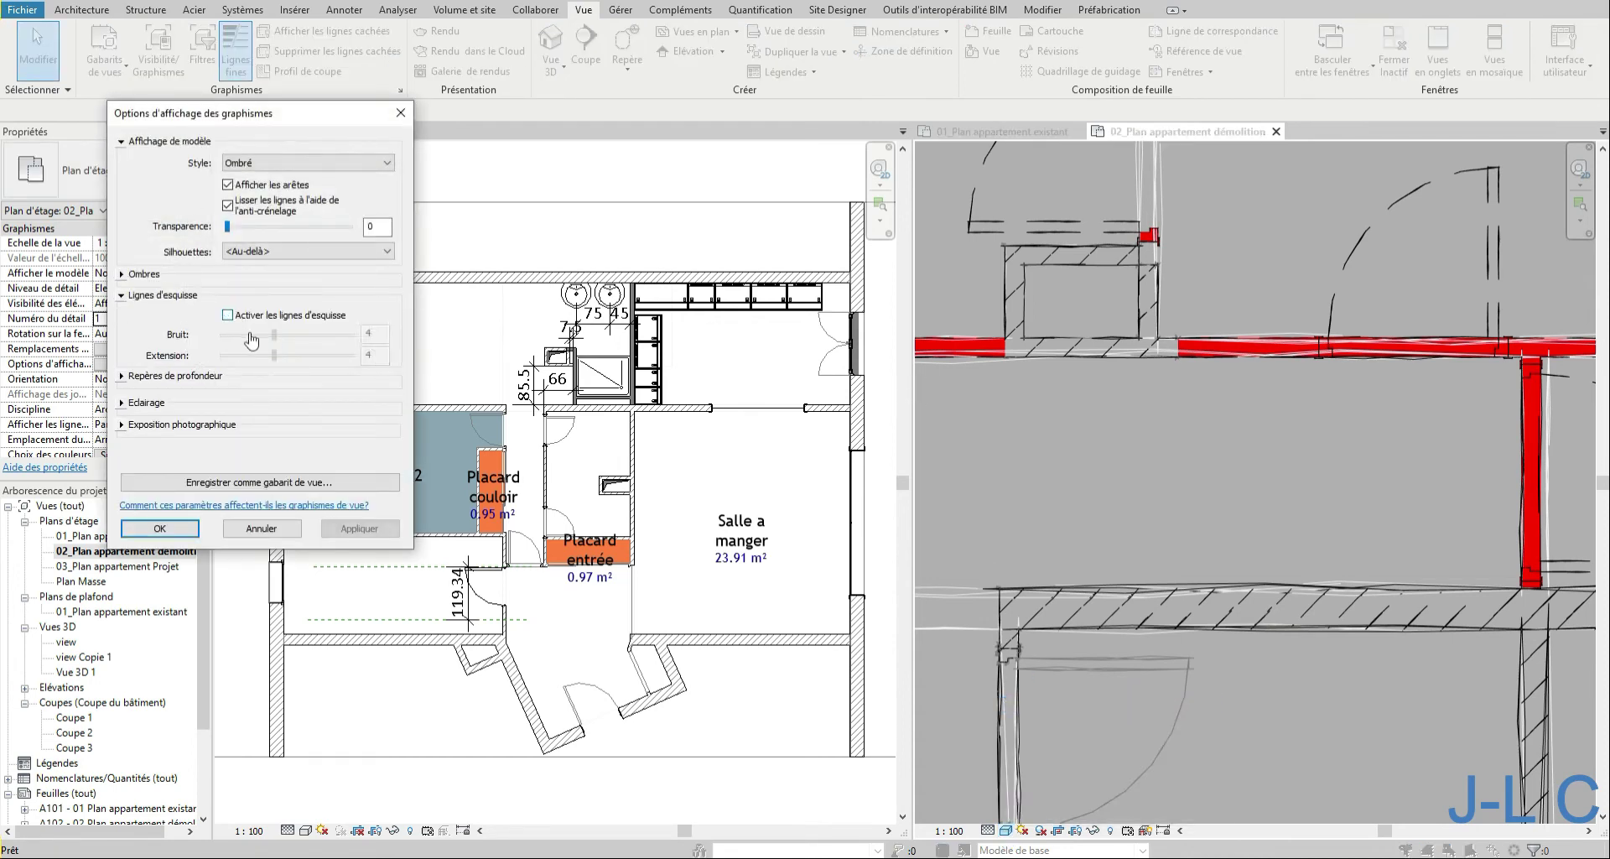
{"action": "left_click", "coordinate": [359, 529]}
{"action": "left_click", "coordinate": [162, 528]}
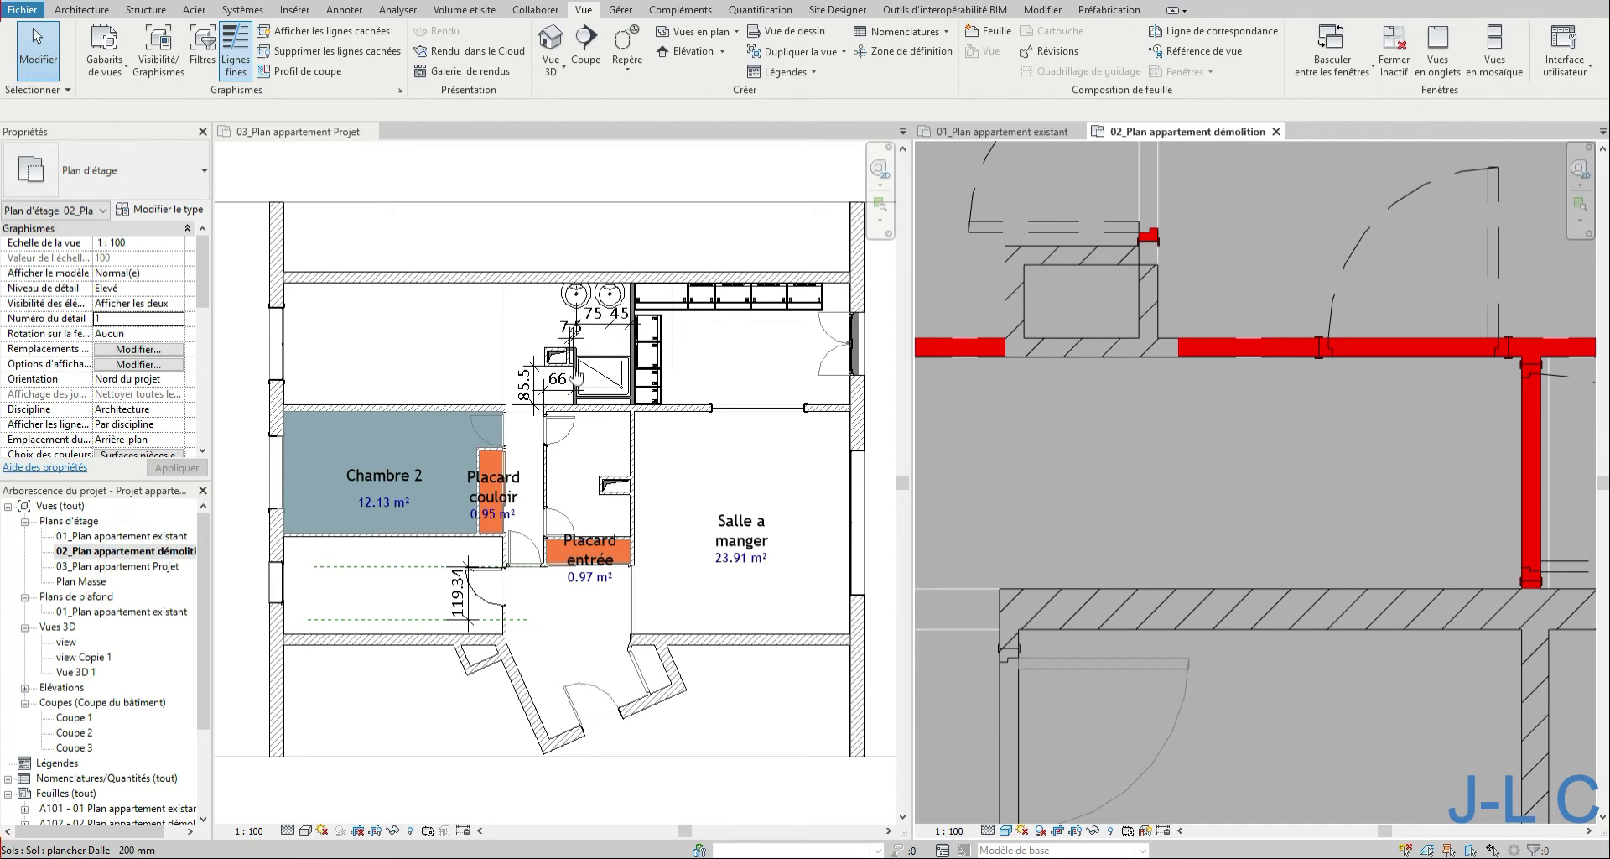
- Inspect the technical shaft beside the shower in the project plan, selecting its black filled region
{"action": "scroll", "coordinate": [573, 370], "scroll_direction": "up", "scroll_amount": 8}
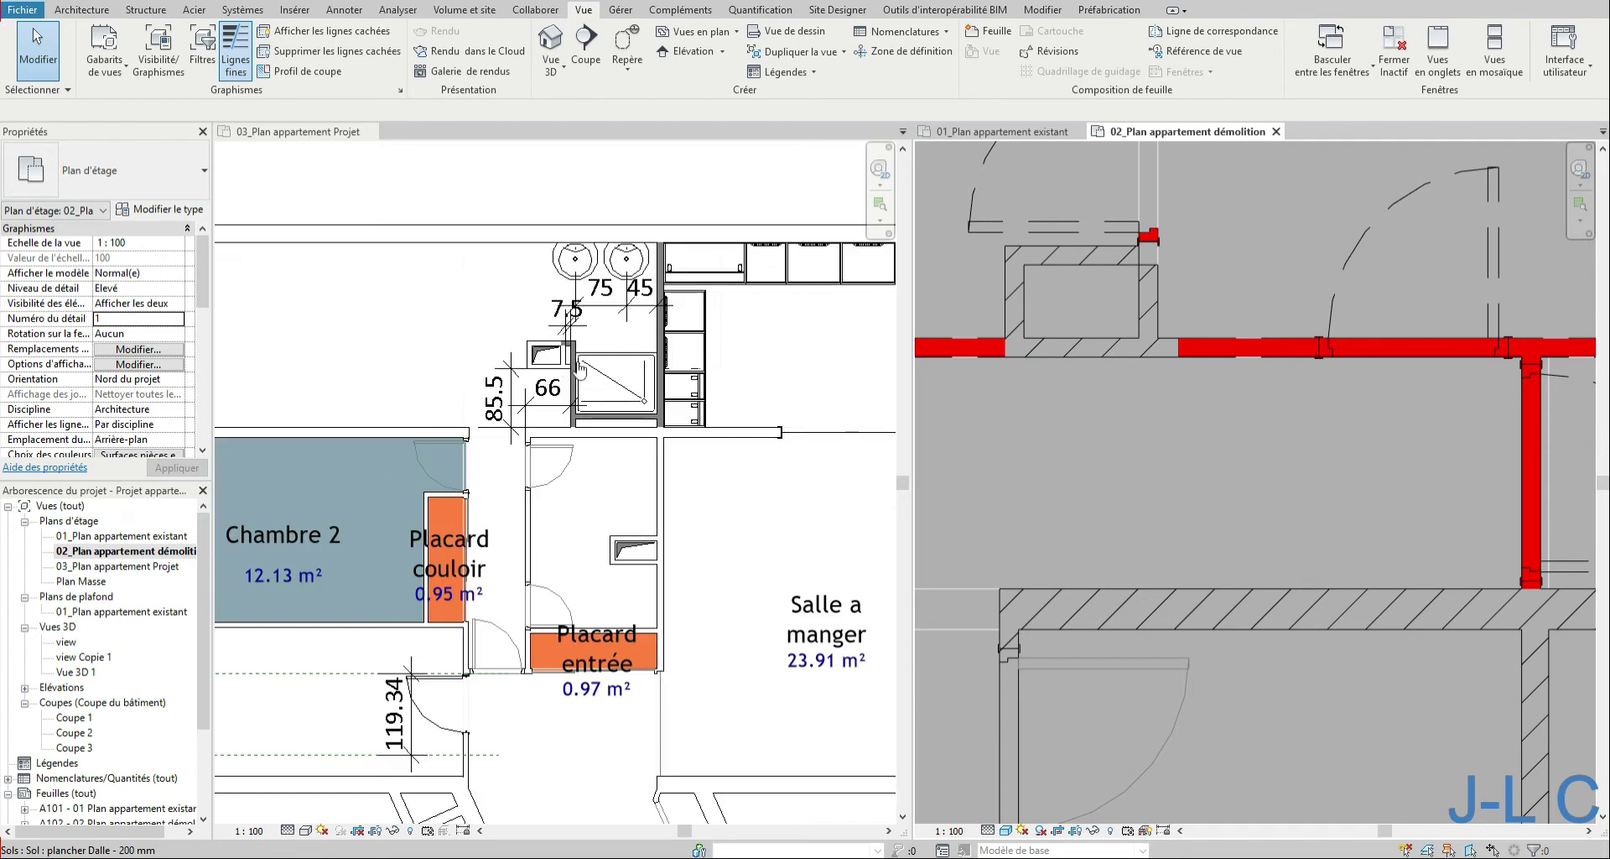
{"action": "scroll", "coordinate": [568, 369], "scroll_direction": "up", "scroll_amount": 2}
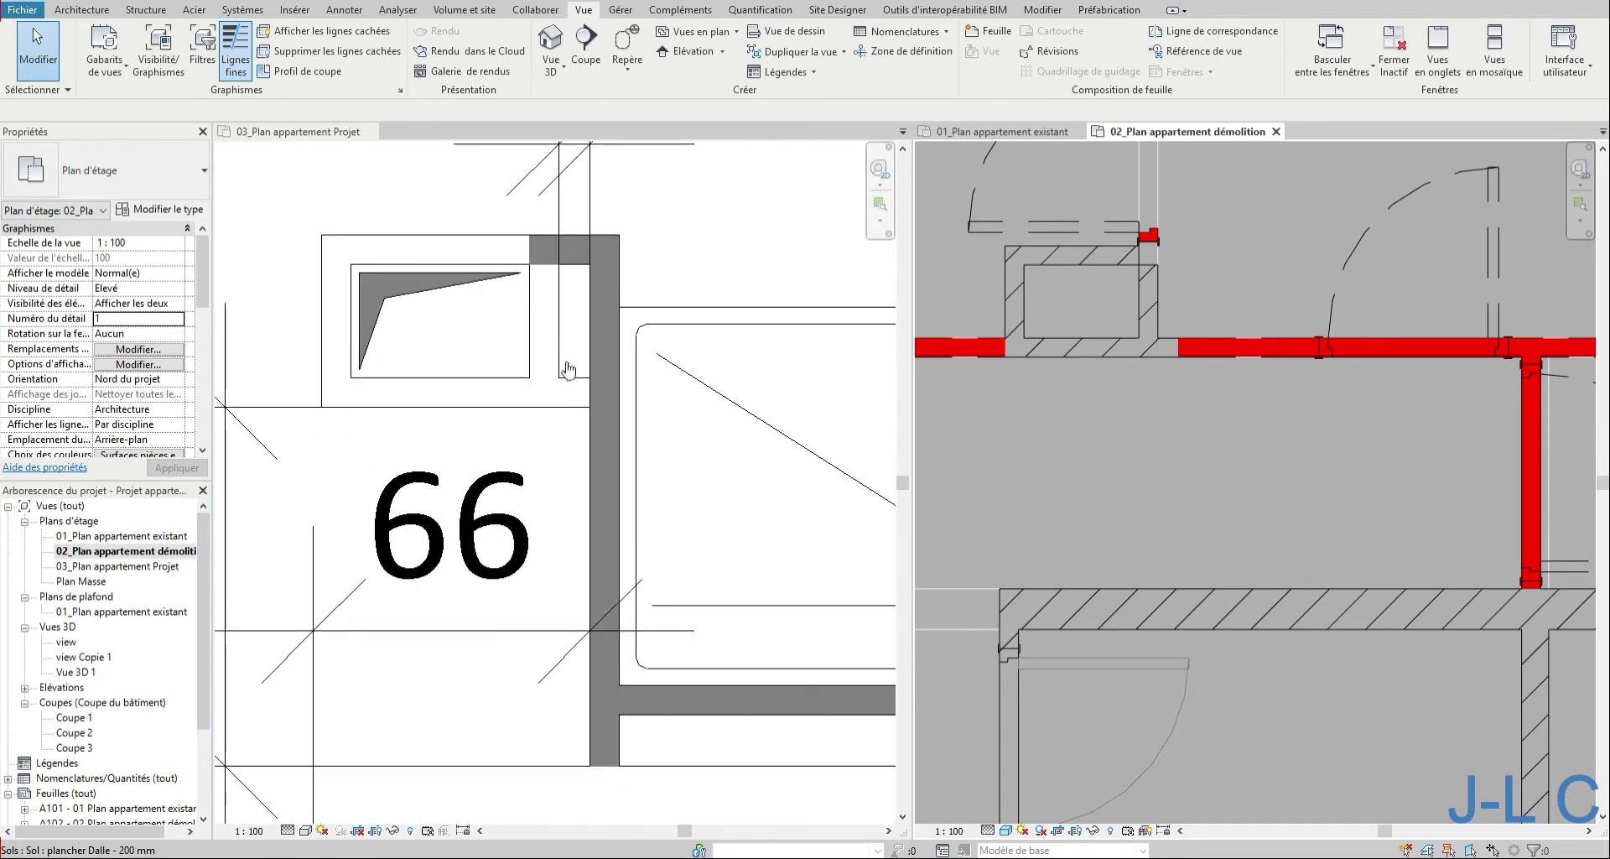
{"action": "left_click", "coordinate": [417, 342]}
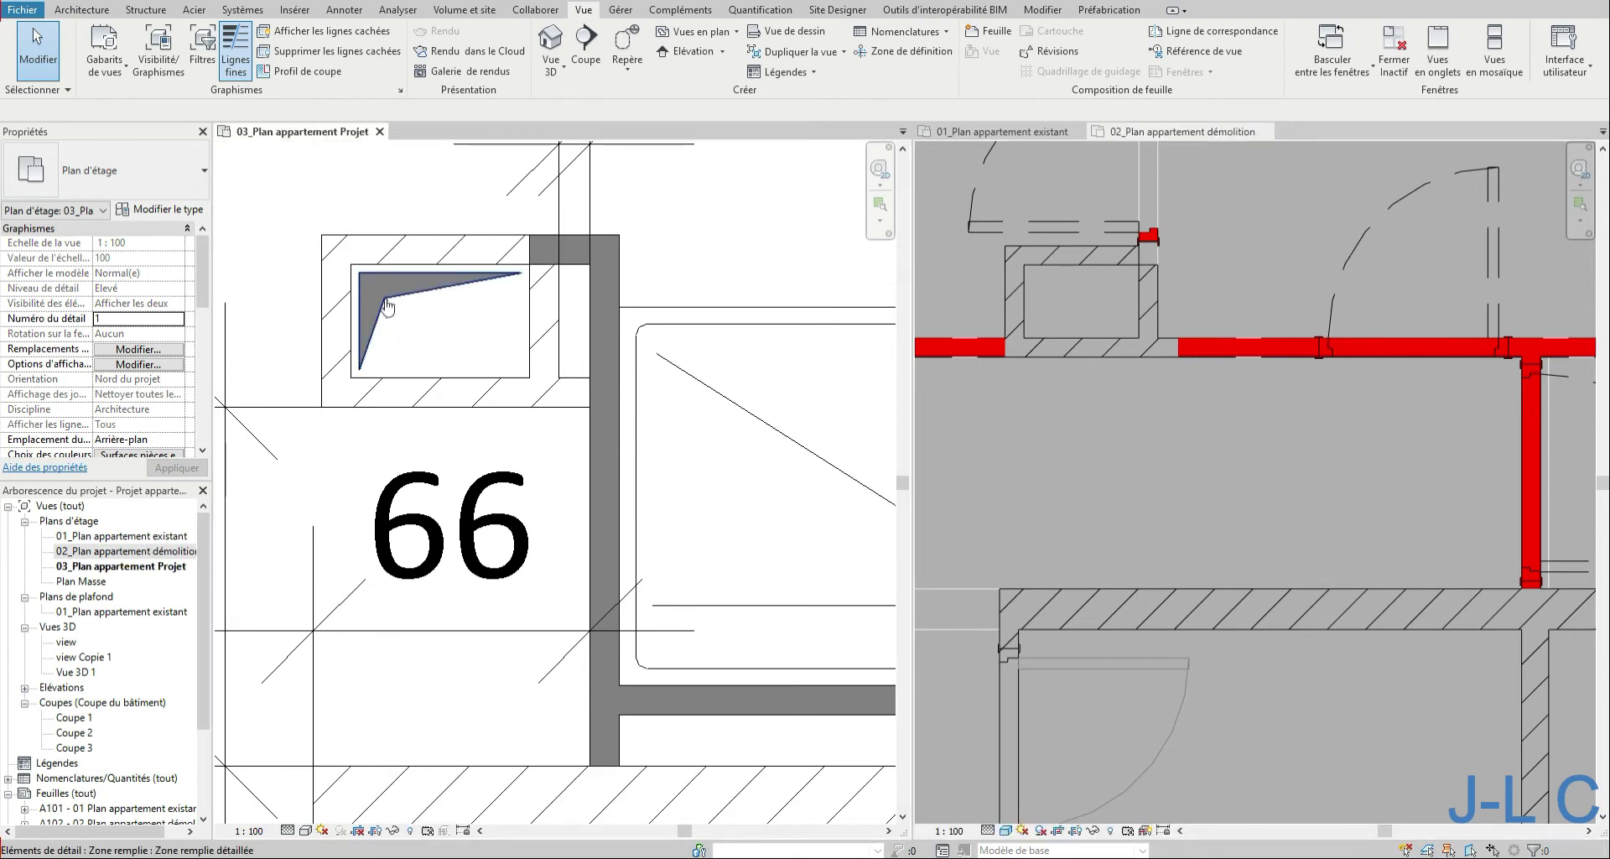
{"action": "left_click", "coordinate": [385, 303]}
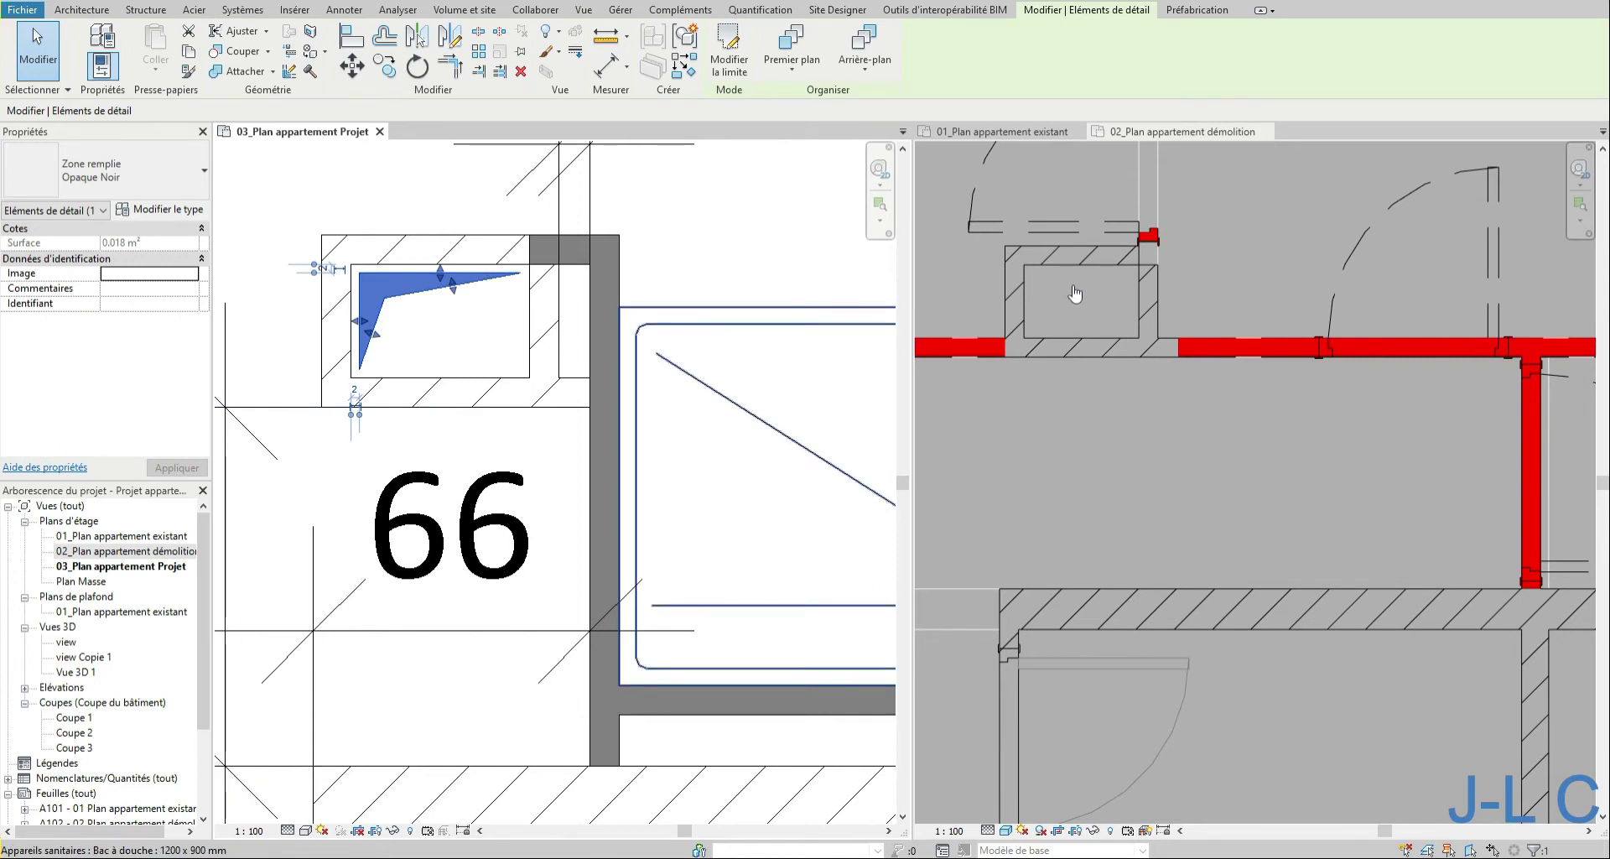
{"action": "scroll", "coordinate": [621, 252], "scroll_direction": "down", "scroll_amount": 5}
{"action": "scroll", "coordinate": [657, 447], "scroll_direction": "down", "scroll_amount": 1}
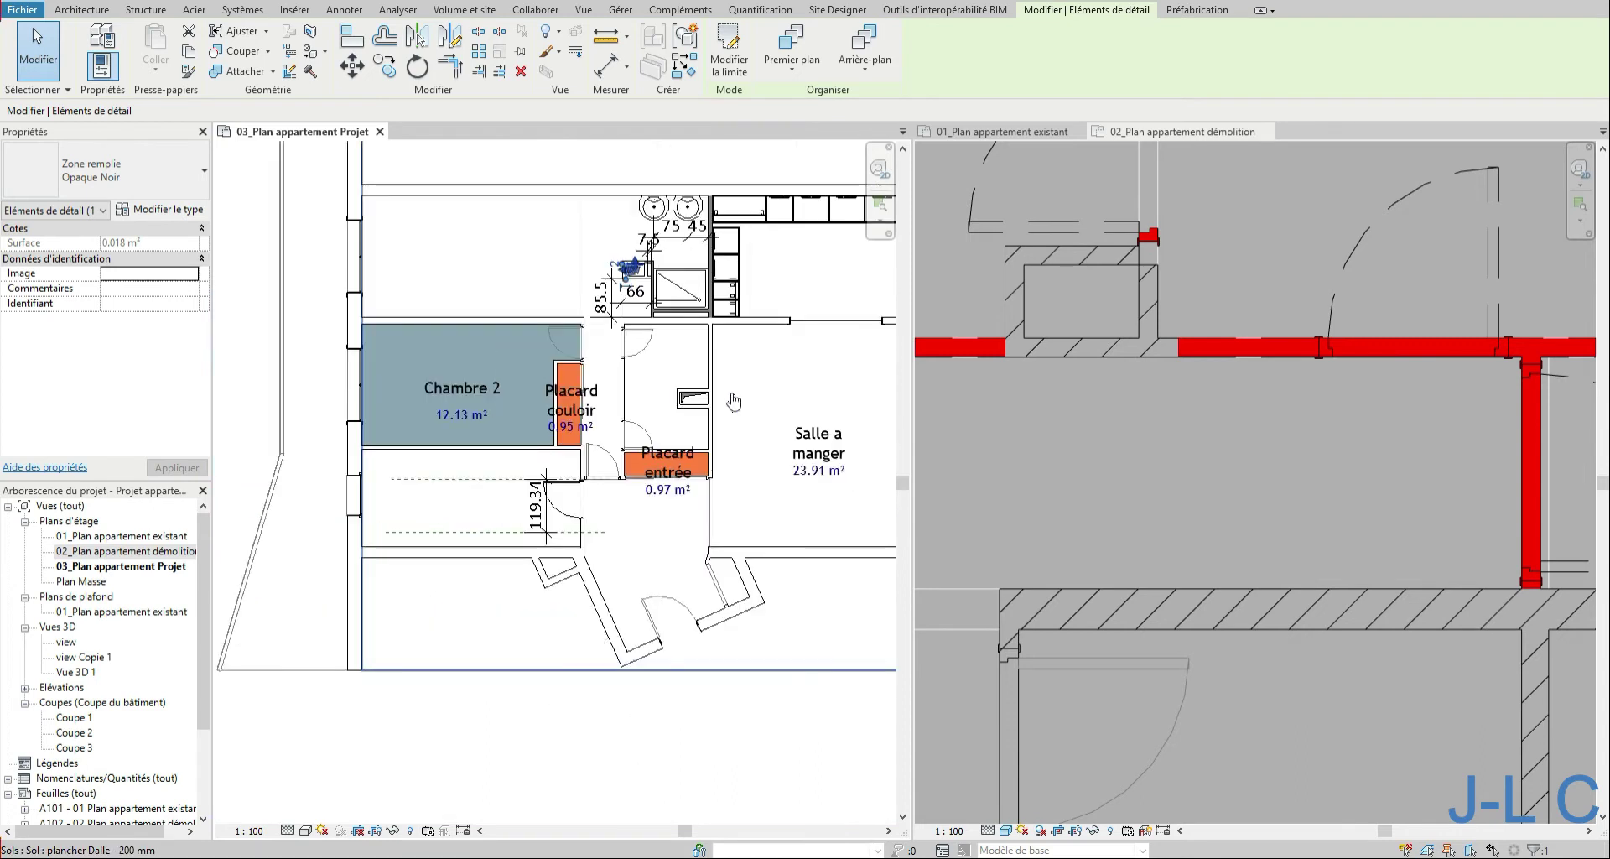
{"action": "scroll", "coordinate": [657, 447], "scroll_direction": "up", "scroll_amount": 1}
{"action": "middle_click_drag", "start_coordinate": [656, 447], "coordinate": [644, 454]}
{"action": "middle_click_drag", "start_coordinate": [644, 461], "coordinate": [650, 463]}
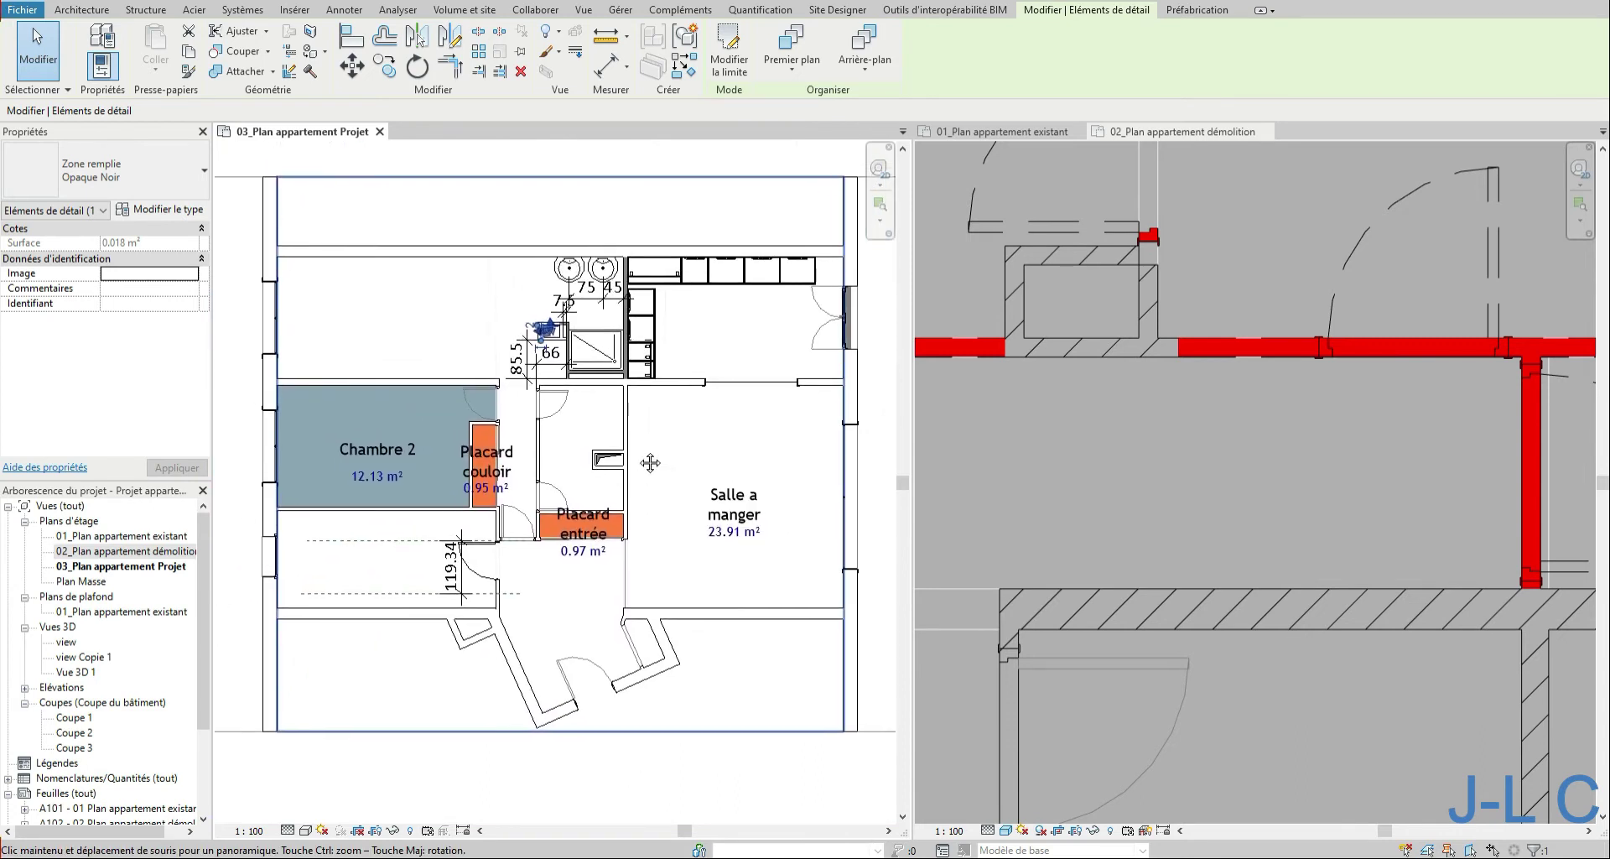
- Activate the demolition plan and review the walls marked in red around the corridor and bathroom
{"action": "left_click", "coordinate": [1178, 564]}
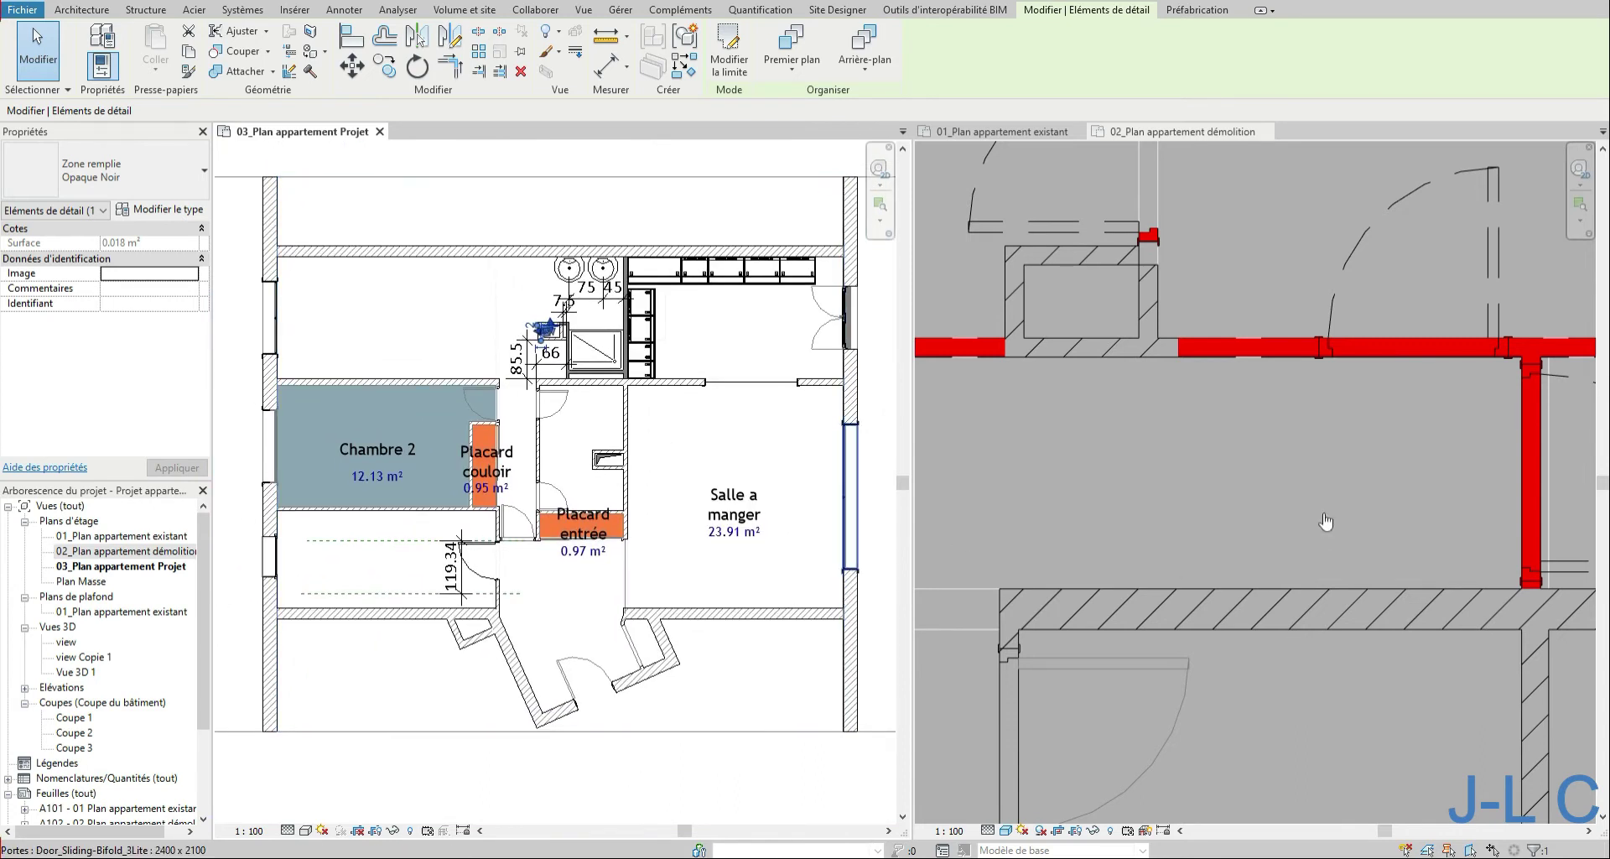
{"action": "scroll", "coordinate": [1253, 504], "scroll_direction": "down", "scroll_amount": 2}
{"action": "scroll", "coordinate": [1253, 503], "scroll_direction": "down", "scroll_amount": 3}
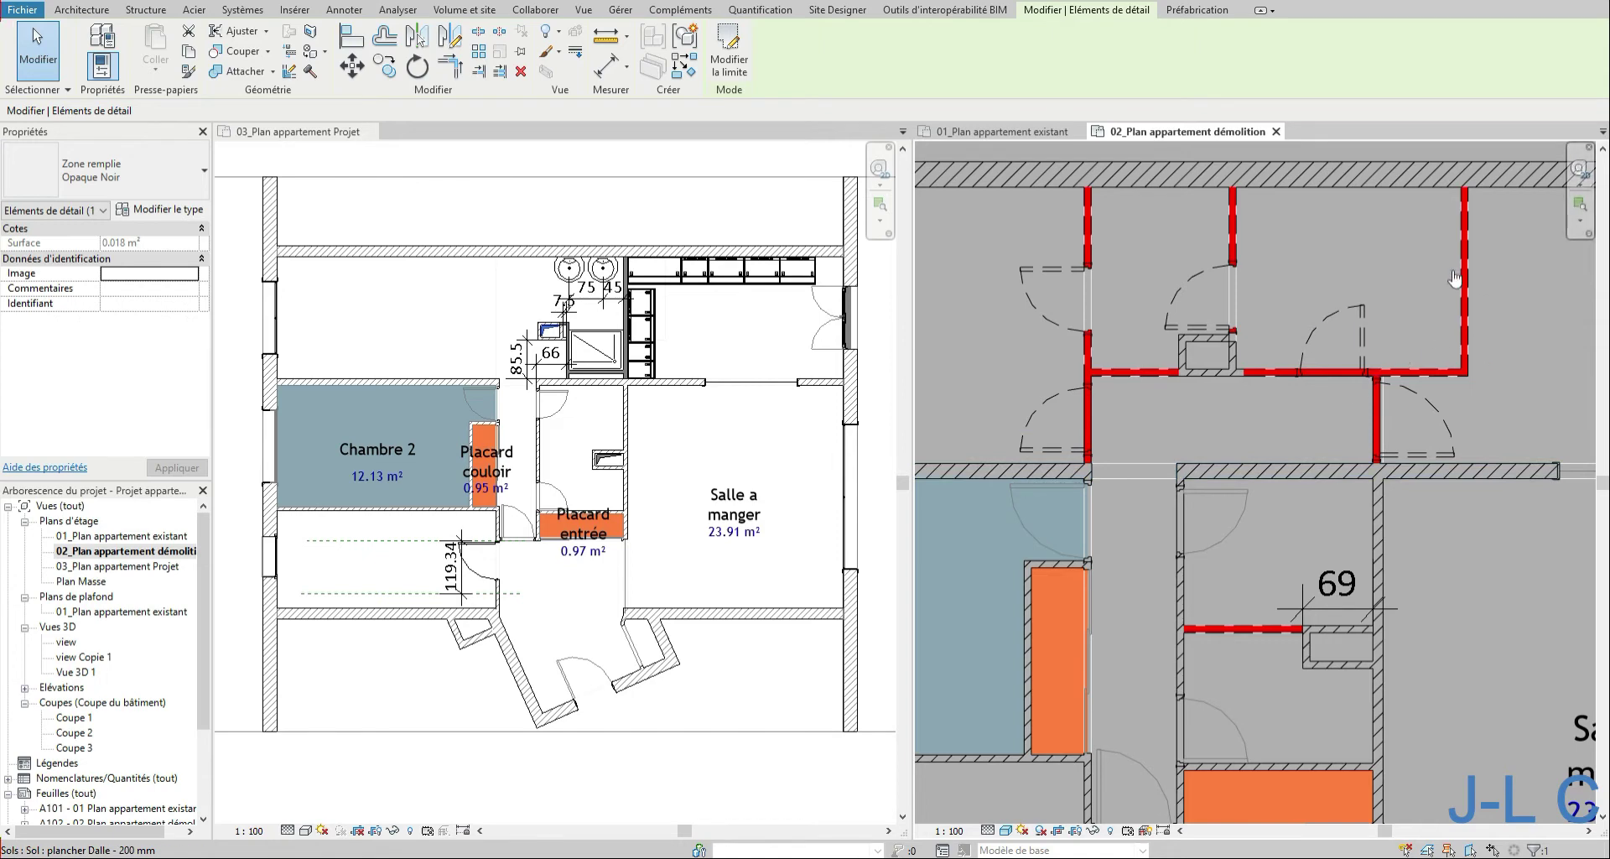
{"action": "scroll", "coordinate": [1321, 449], "scroll_direction": "down", "scroll_amount": 2}
{"action": "scroll", "coordinate": [1321, 449], "scroll_direction": "down", "scroll_amount": 3}
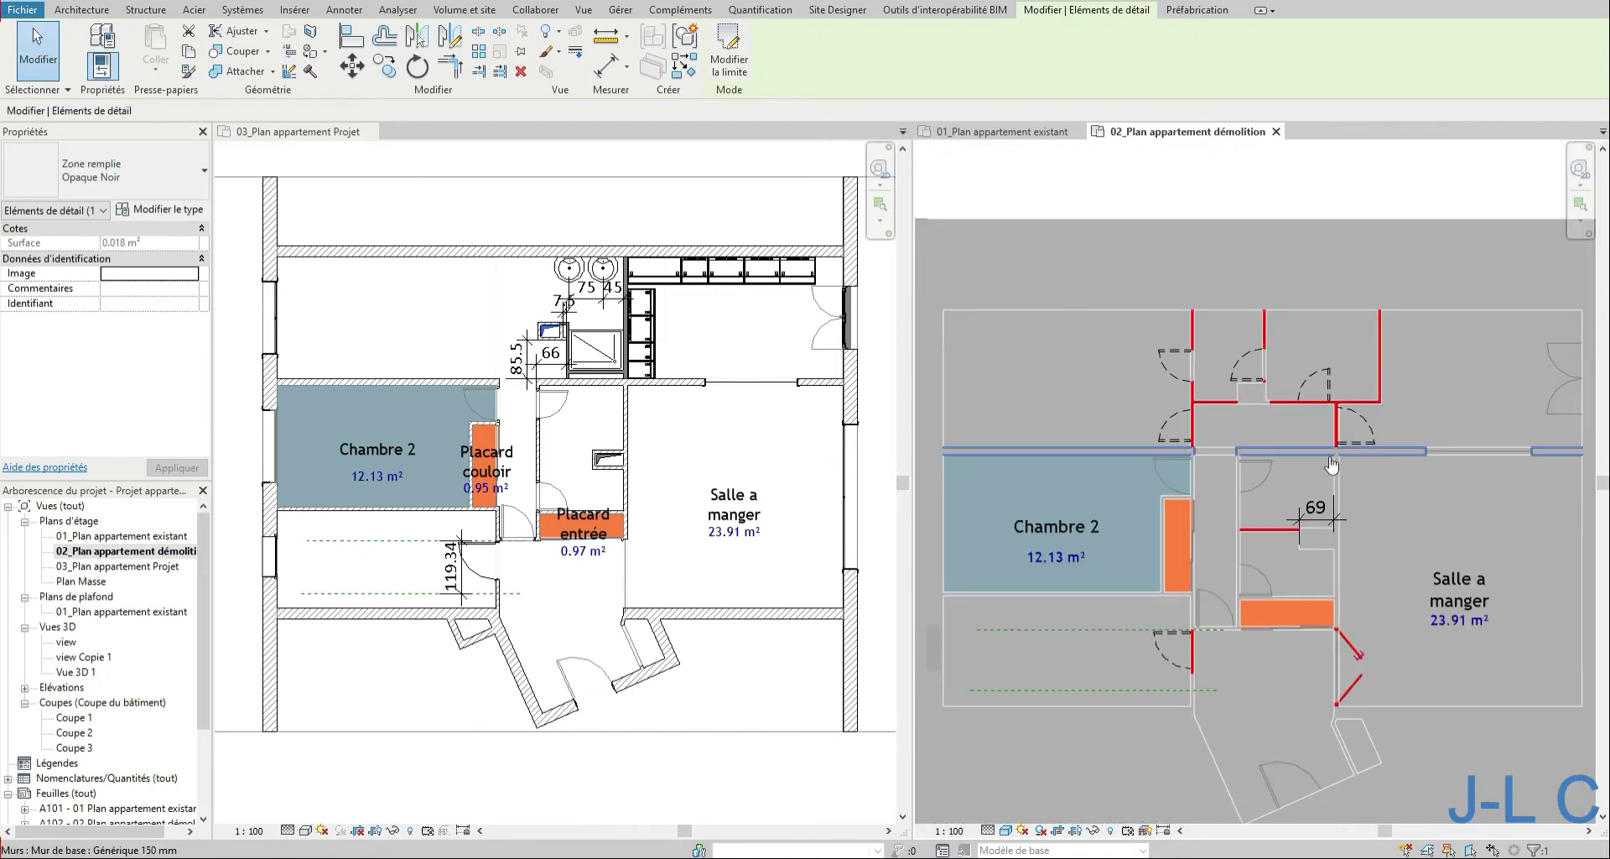
{"action": "middle_click_drag", "start_coordinate": [1322, 392], "coordinate": [1338, 411]}
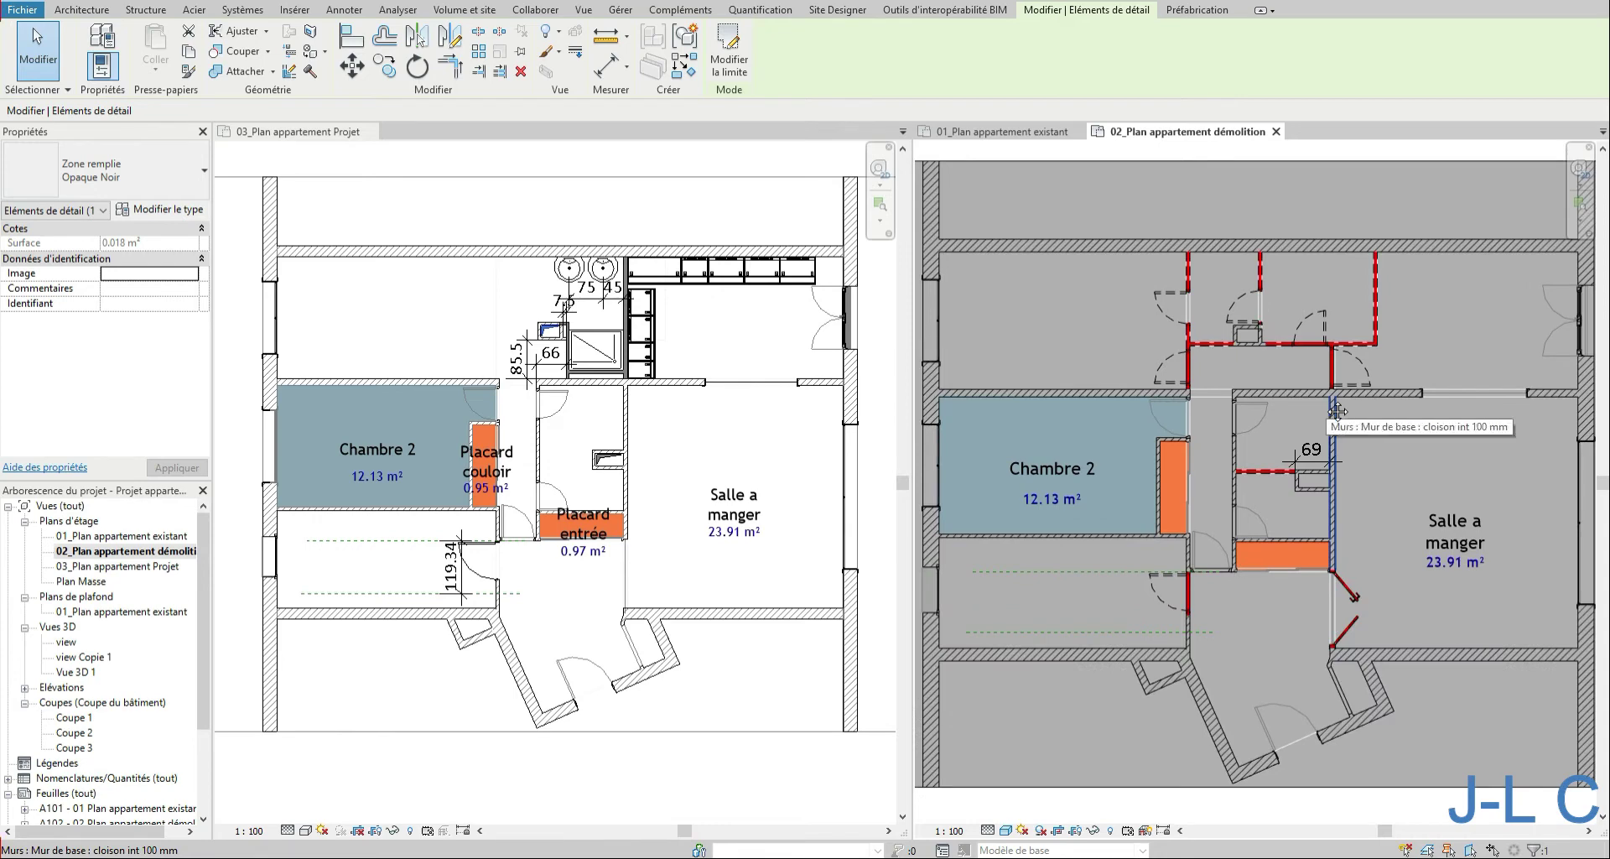
{"action": "scroll", "coordinate": [1338, 411], "scroll_direction": "down", "scroll_amount": 2}
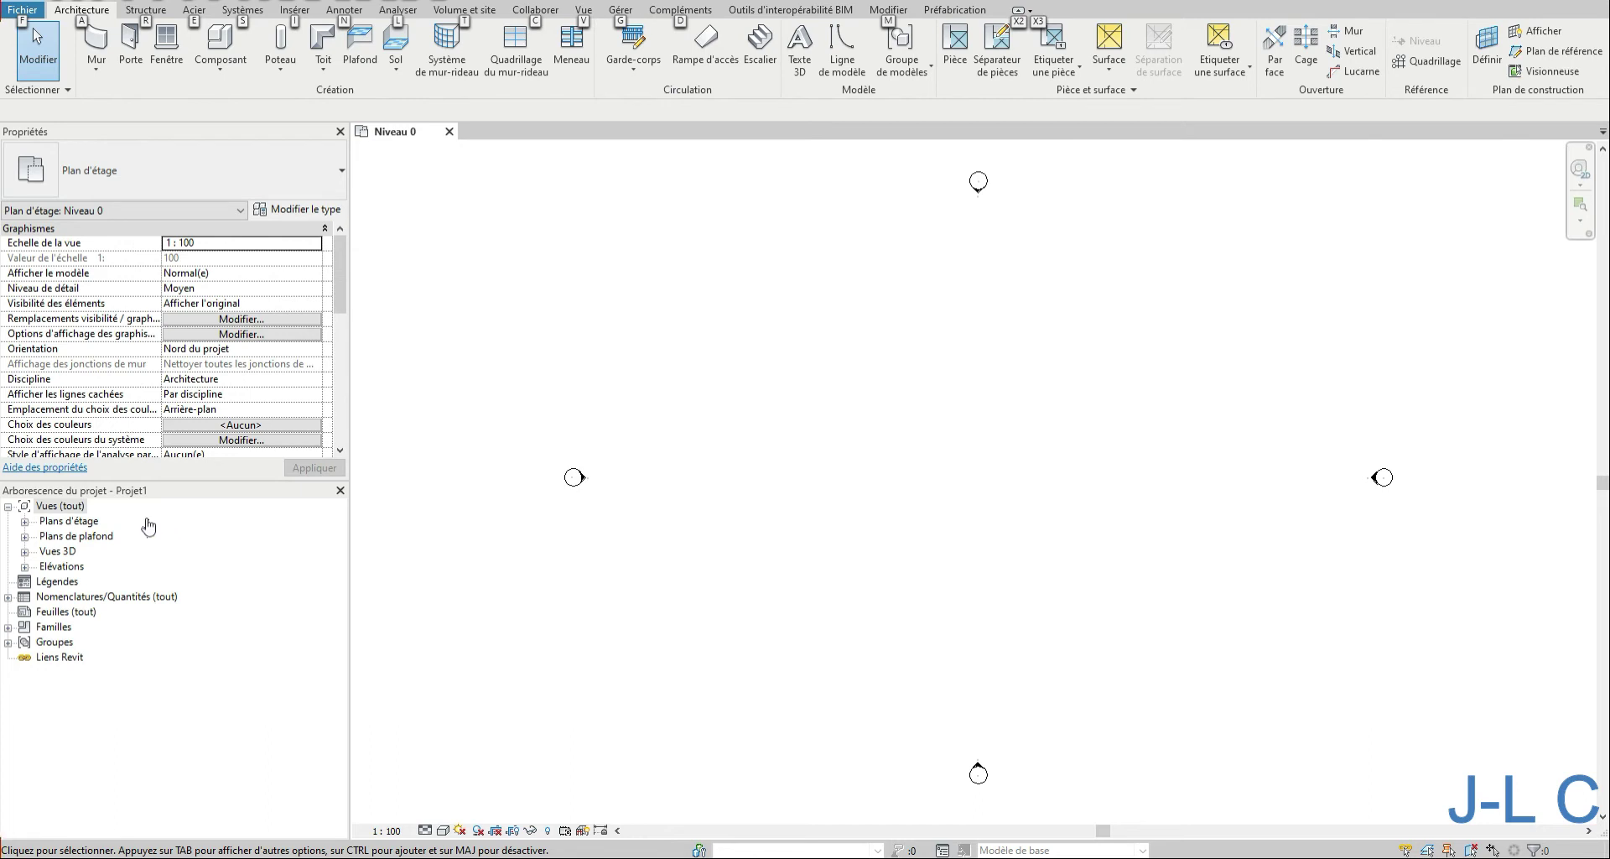
- In the new project's Niveau 0 plan, draw a rectangle of Générique - Ext. 200 mm walls, about 16 by 8.3 m
{"action": "double_click", "coordinate": [76, 522]}
{"action": "key", "text": "Escape"}
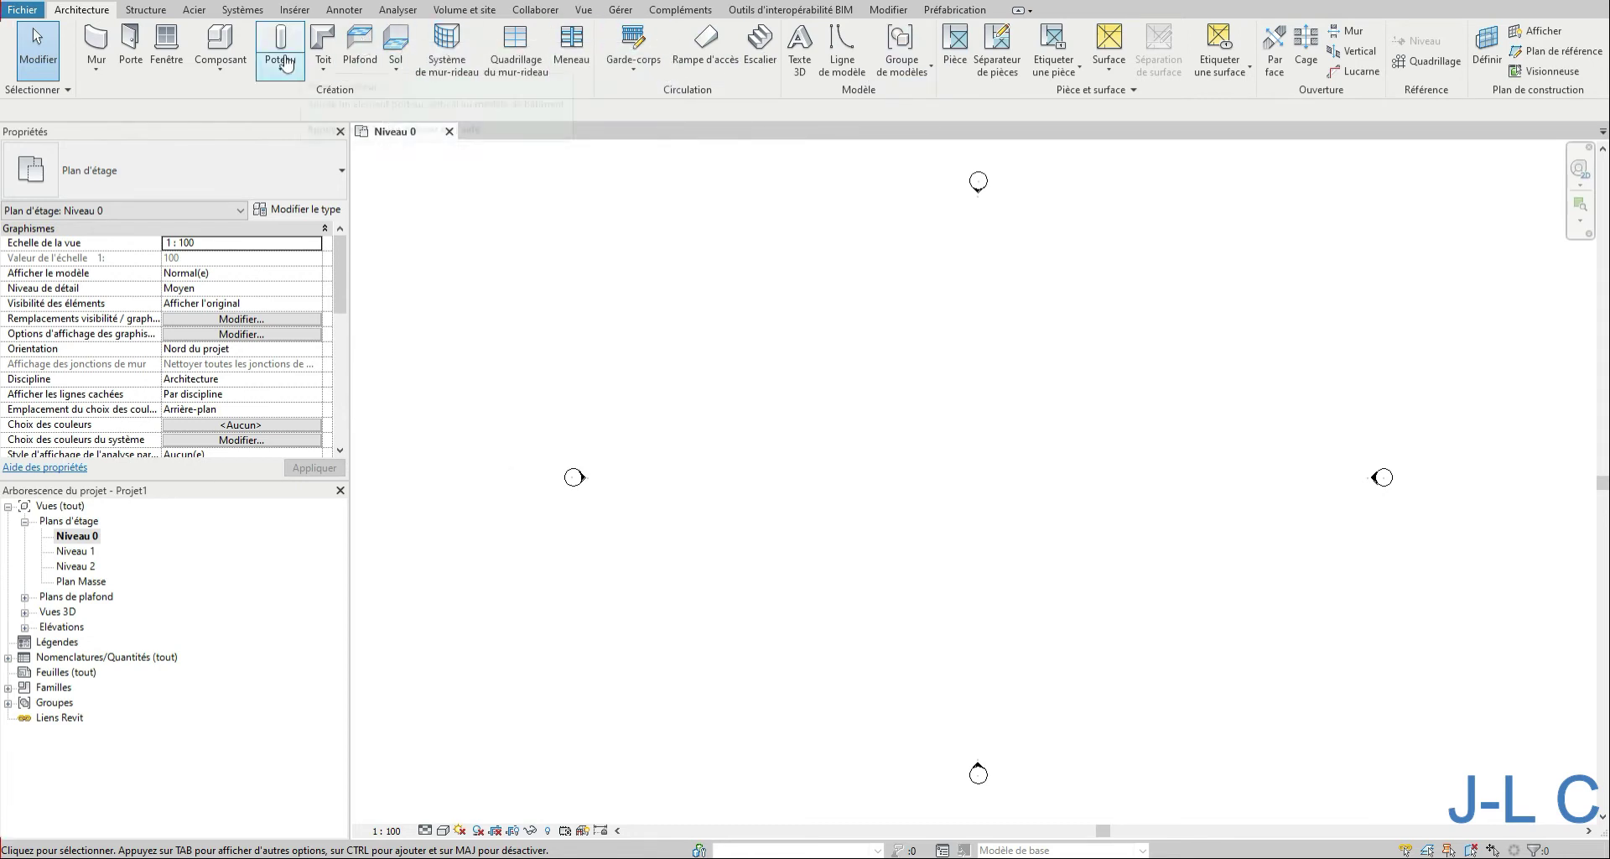
{"action": "left_click", "coordinate": [96, 69]}
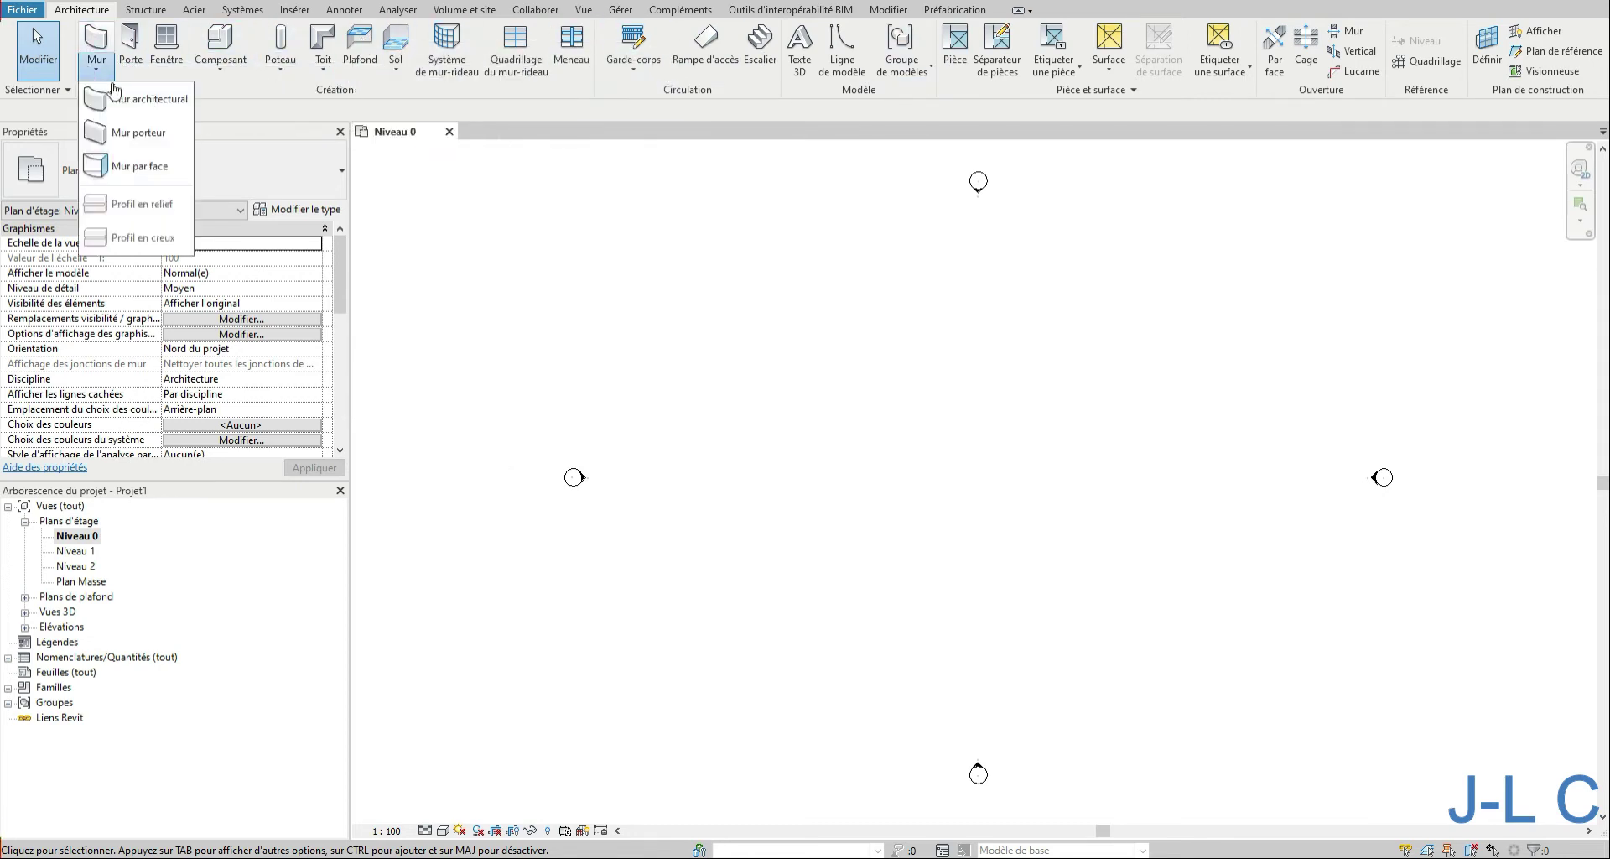
{"action": "left_click", "coordinate": [148, 126]}
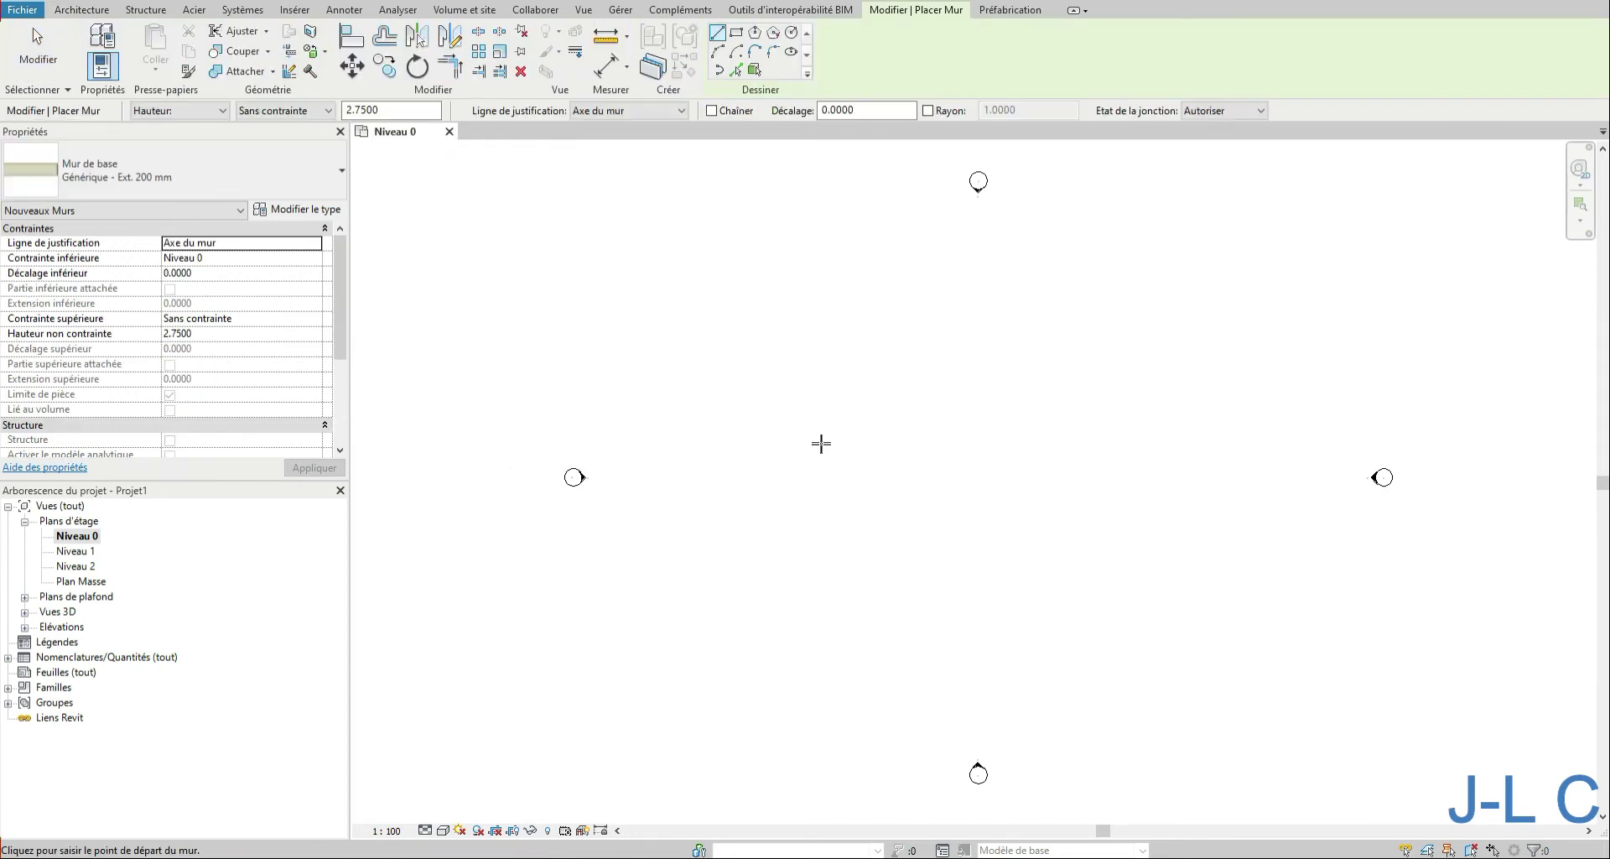
{"action": "left_click", "coordinate": [844, 412]}
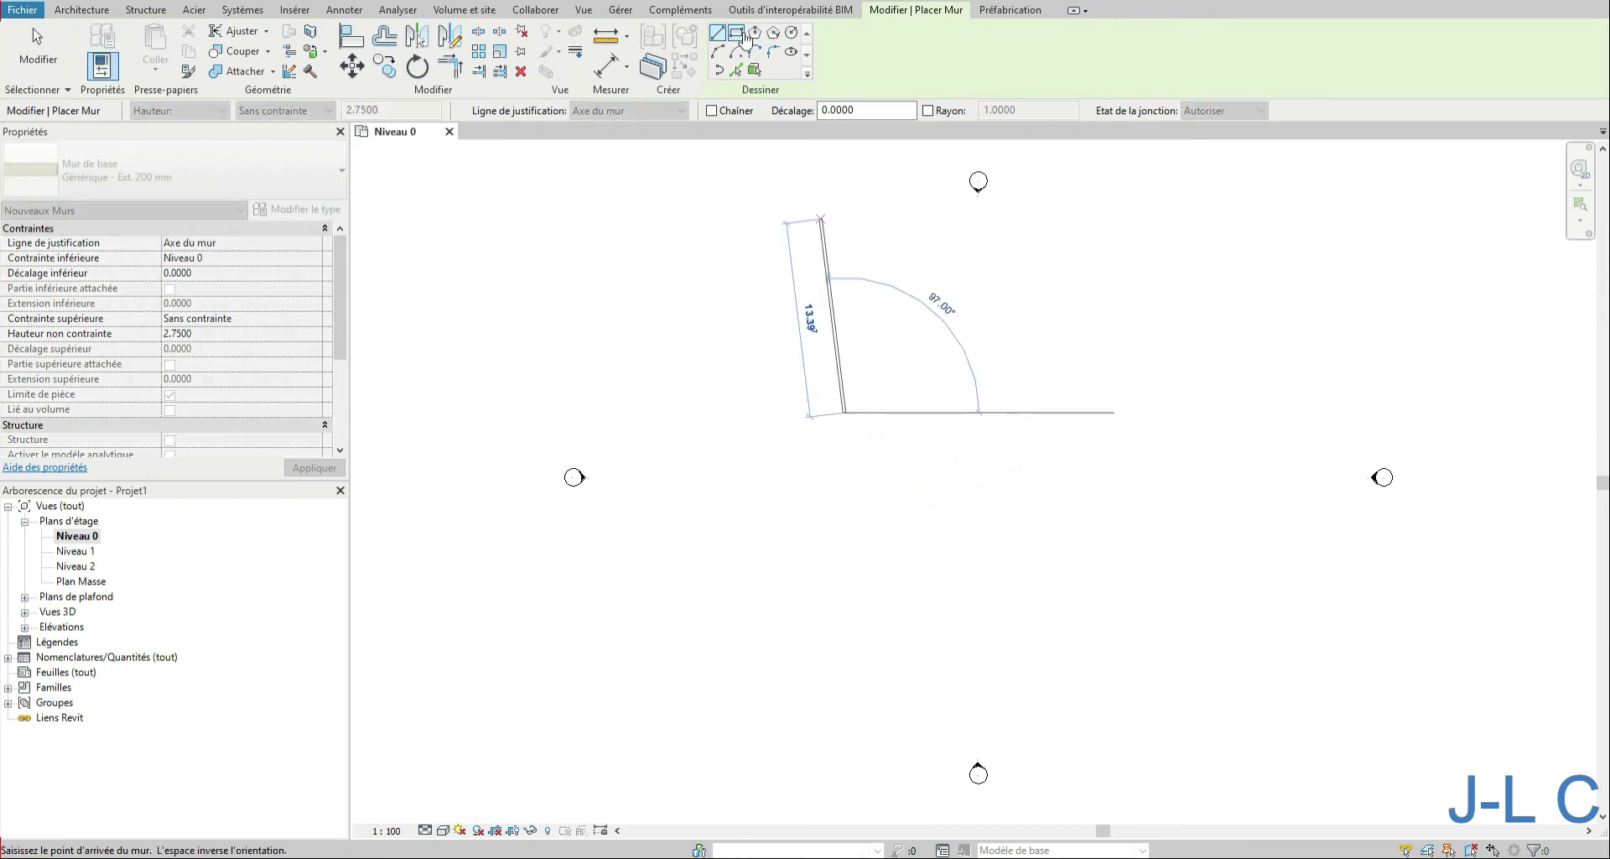
{"action": "key", "text": "Escape"}
{"action": "key", "text": "Escape"}
{"action": "left_click", "coordinate": [844, 424]}
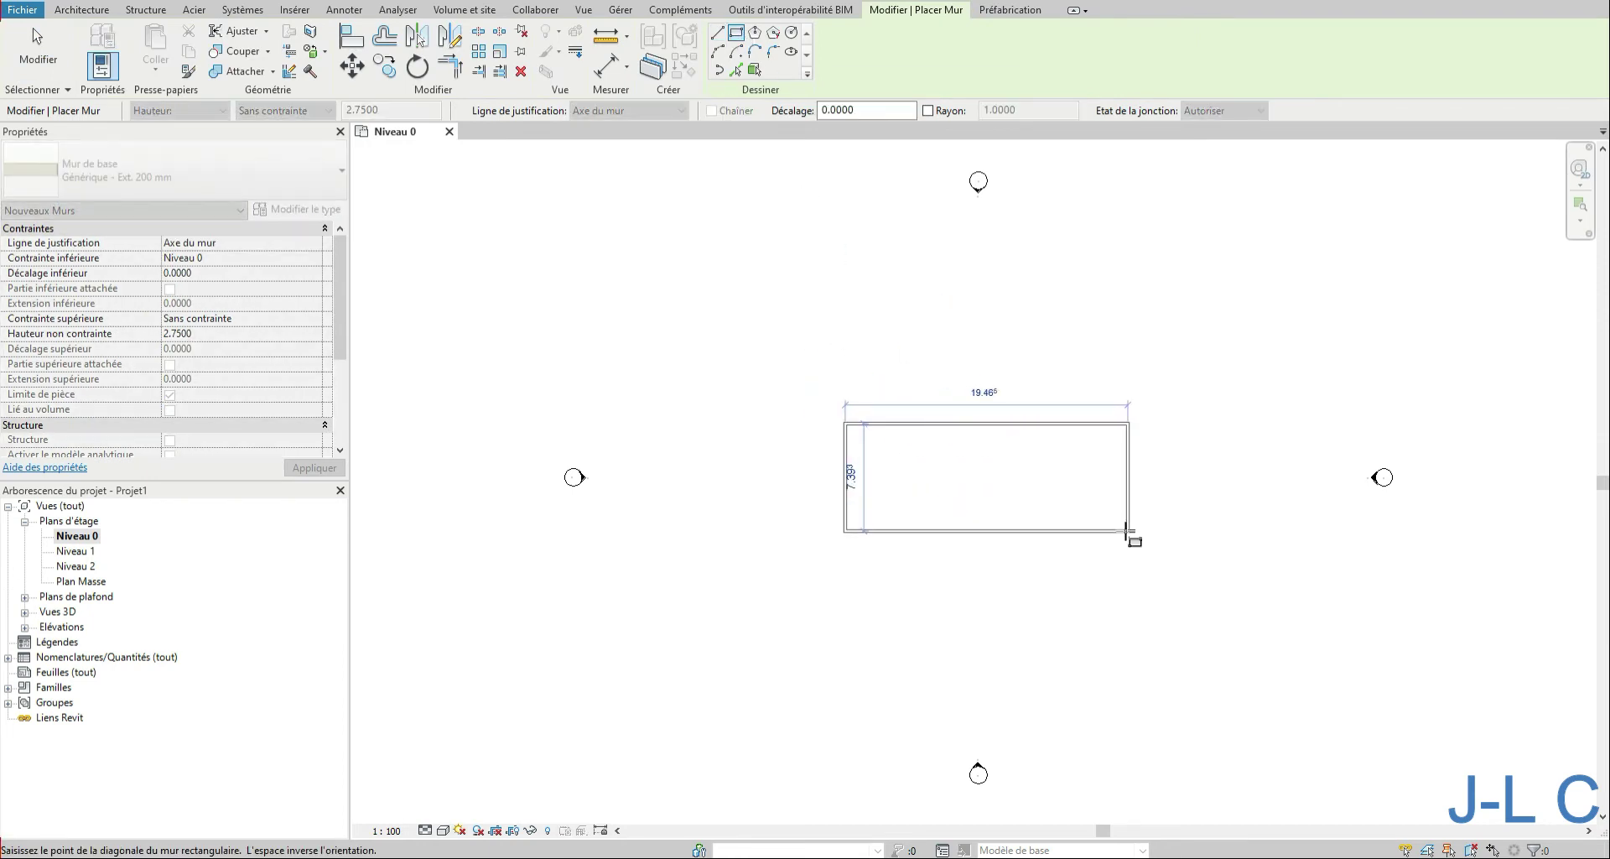
{"action": "left_click", "coordinate": [1081, 548]}
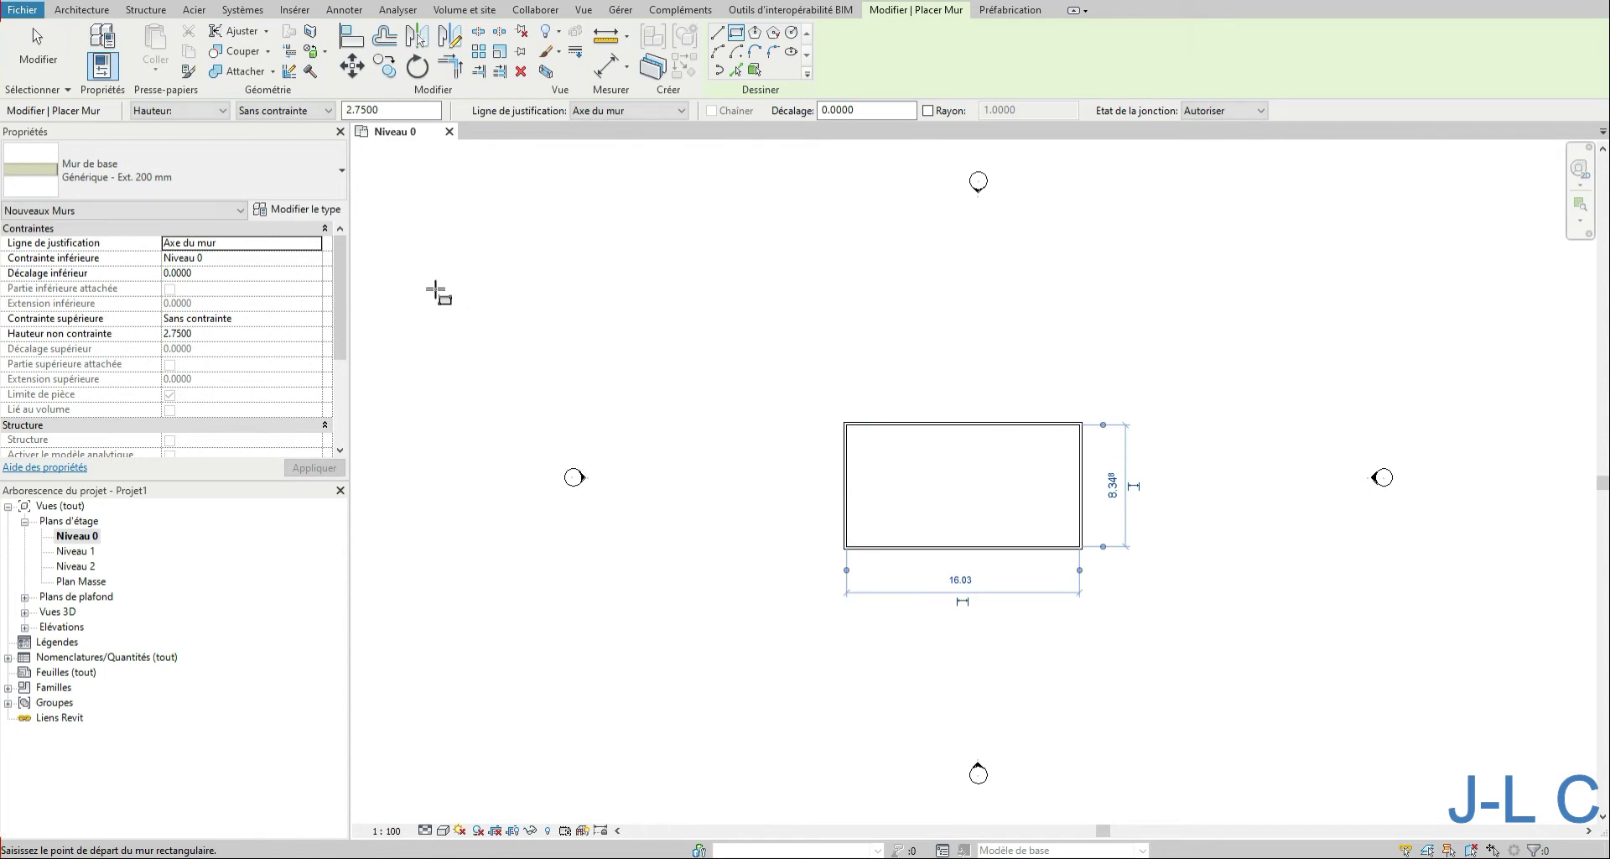
{"action": "left_click", "coordinate": [37, 46]}
- Select the four perimeter walls and set their creation phase (Phase de création) to Existante
{"action": "scroll", "coordinate": [967, 490], "scroll_direction": "up", "scroll_amount": 3}
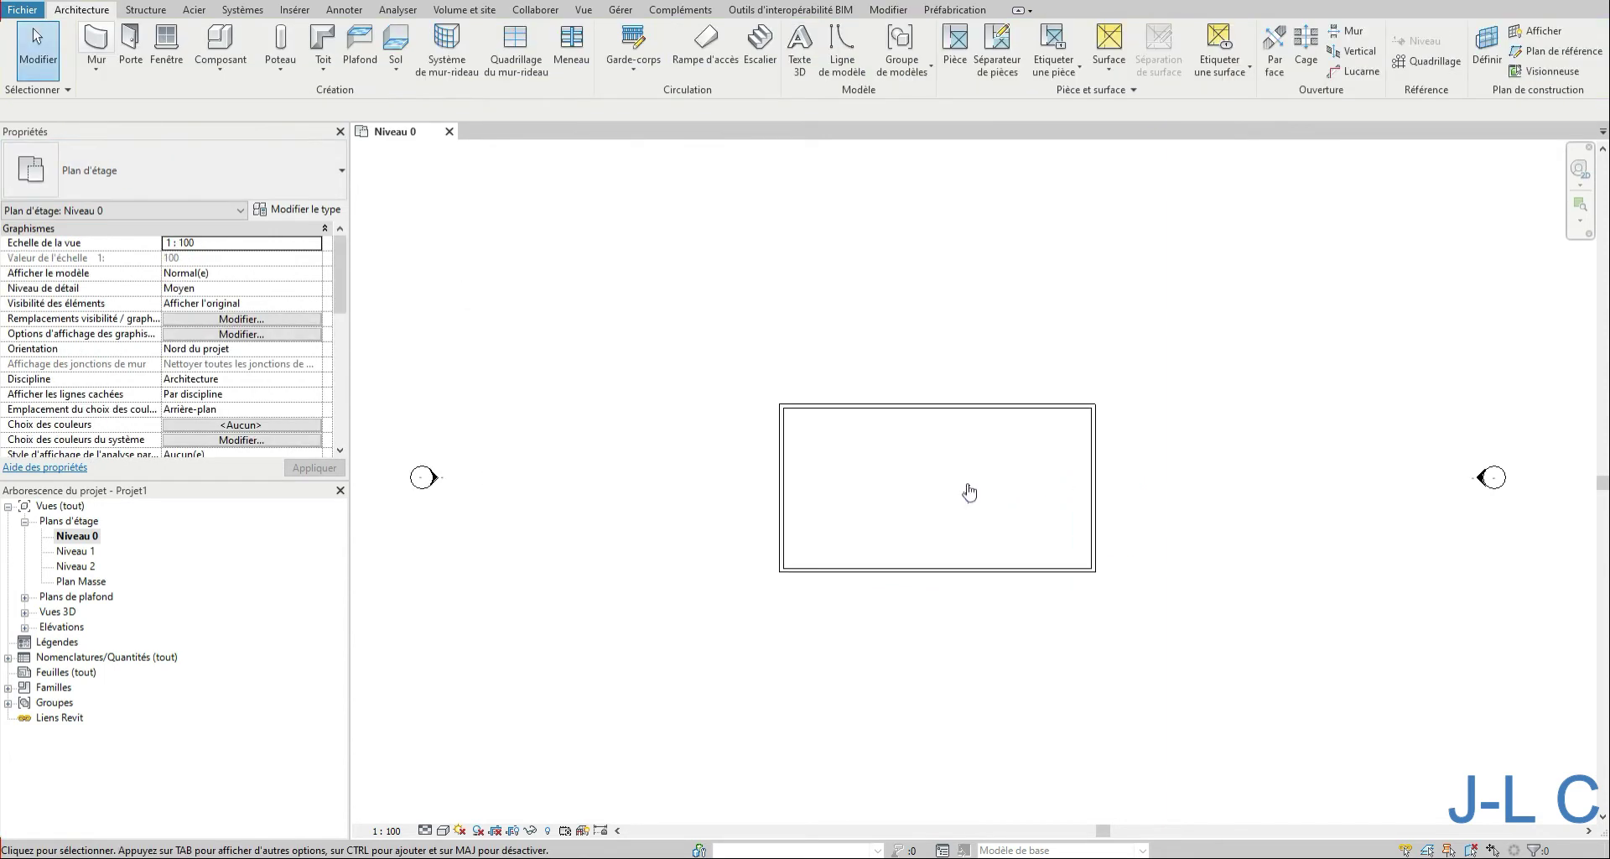
{"action": "middle_click_drag", "start_coordinate": [1007, 484], "coordinate": [1079, 393]}
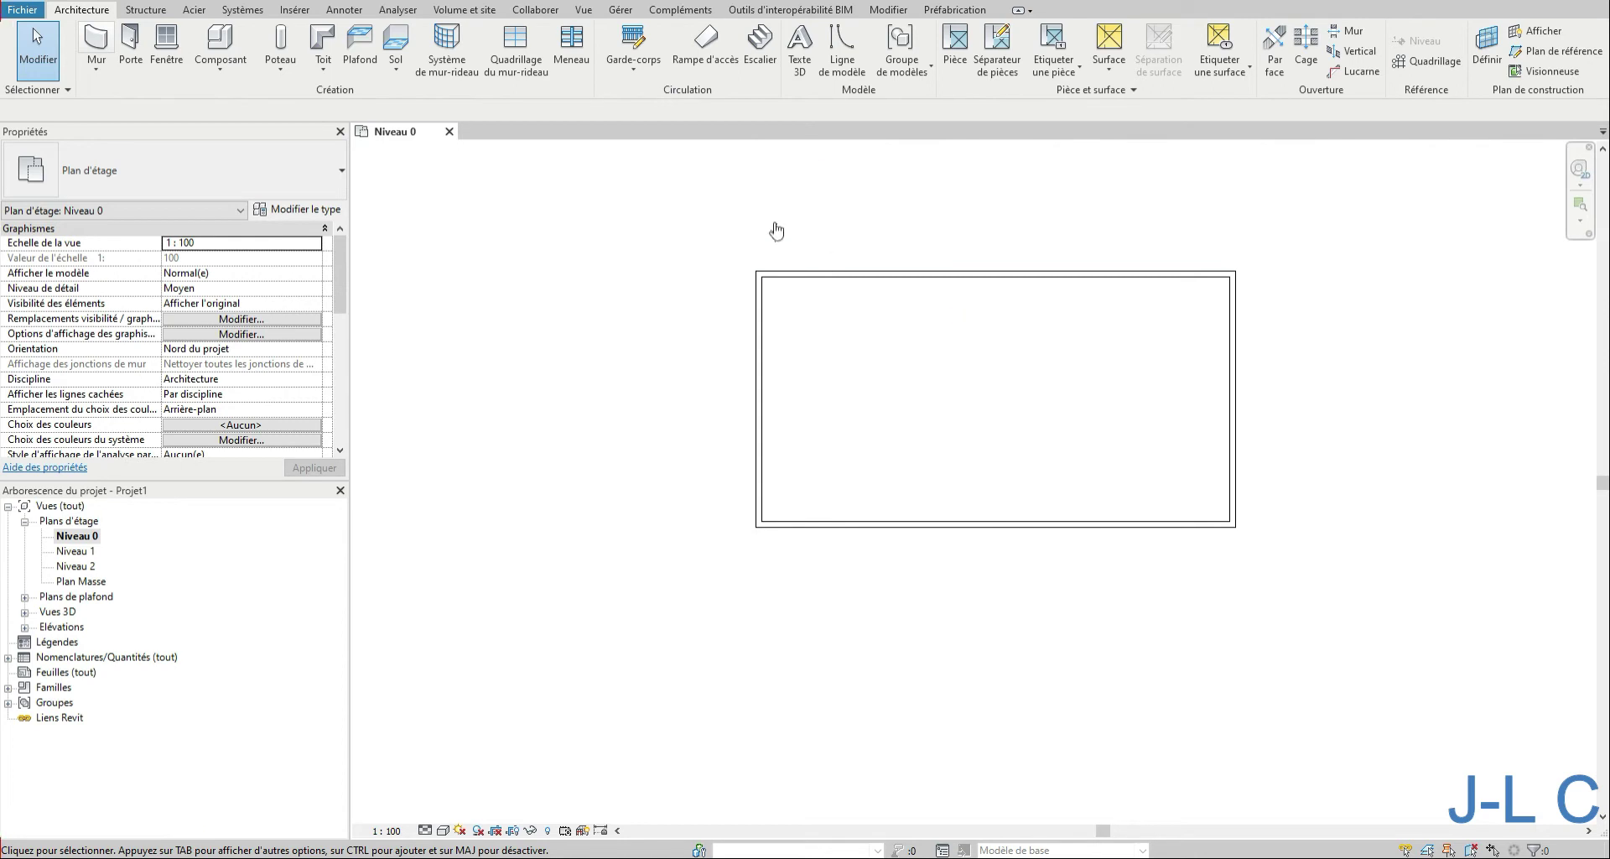
{"action": "left_click_drag", "start_coordinate": [729, 212], "coordinate": [1361, 575]}
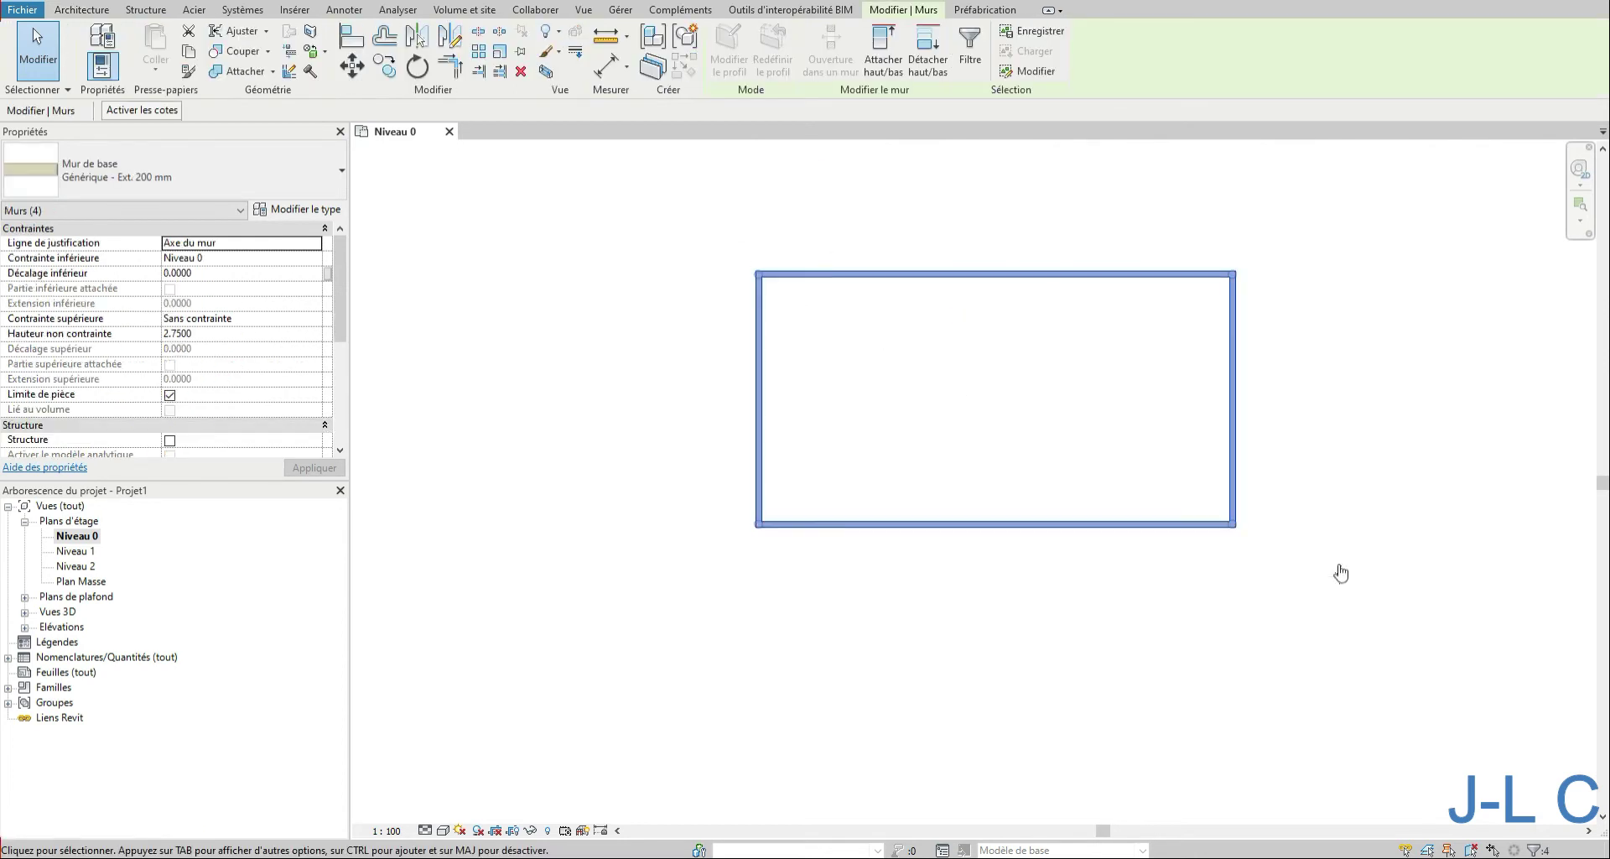
{"action": "left_click_drag", "start_coordinate": [340, 277], "coordinate": [338, 406]}
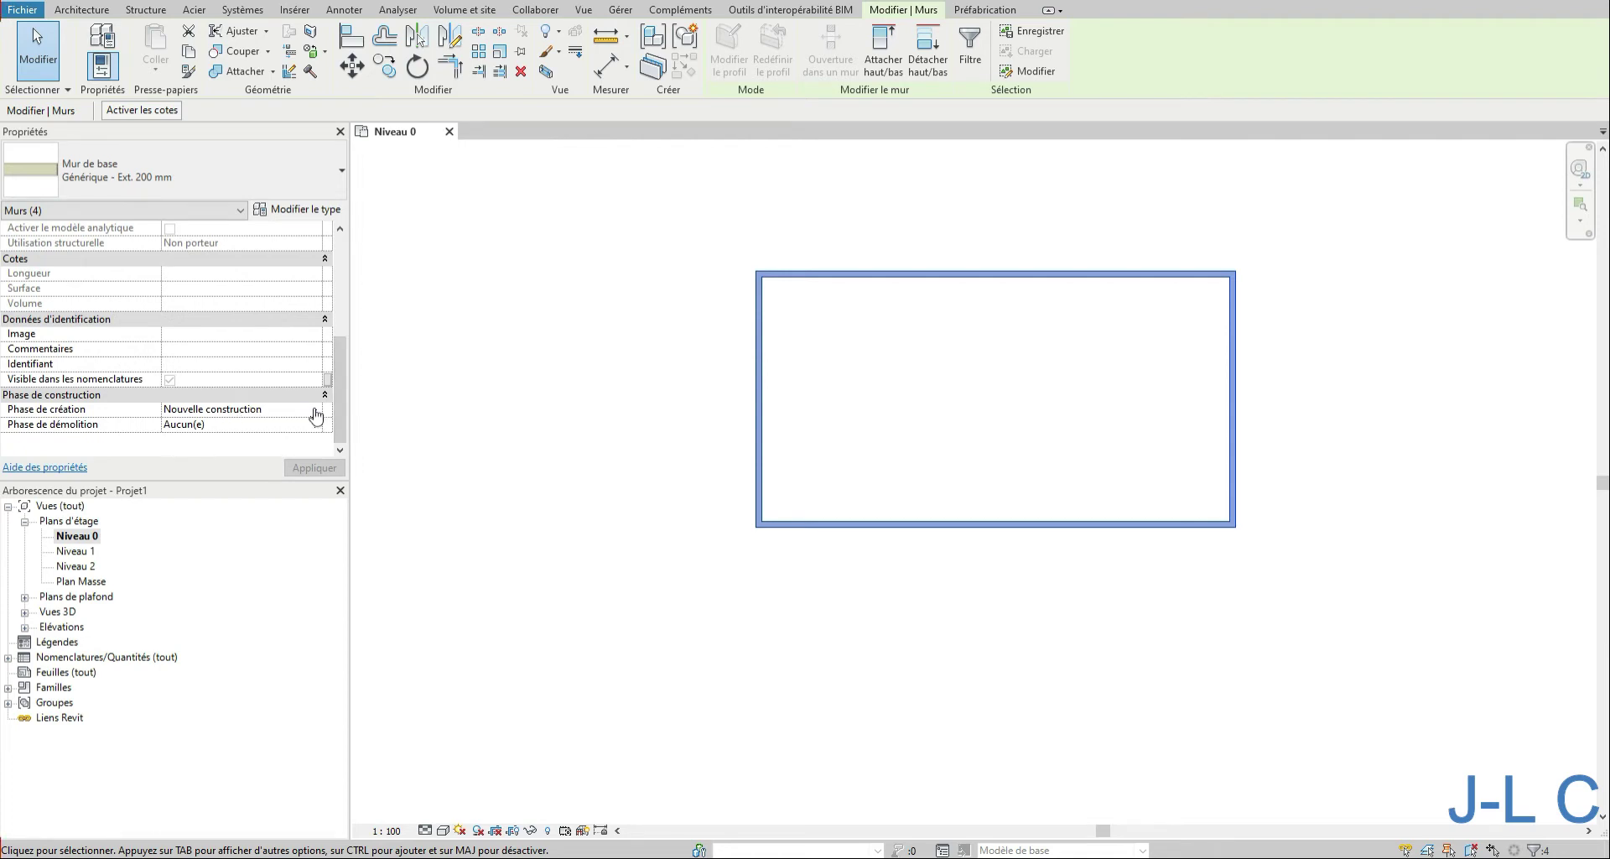
{"action": "left_click", "coordinate": [315, 417]}
{"action": "left_click", "coordinate": [202, 428]}
- Draw a vertical interior wall between the upper and lower perimeter walls, about 7.5 m from the left wall
{"action": "left_click", "coordinate": [74, 10]}
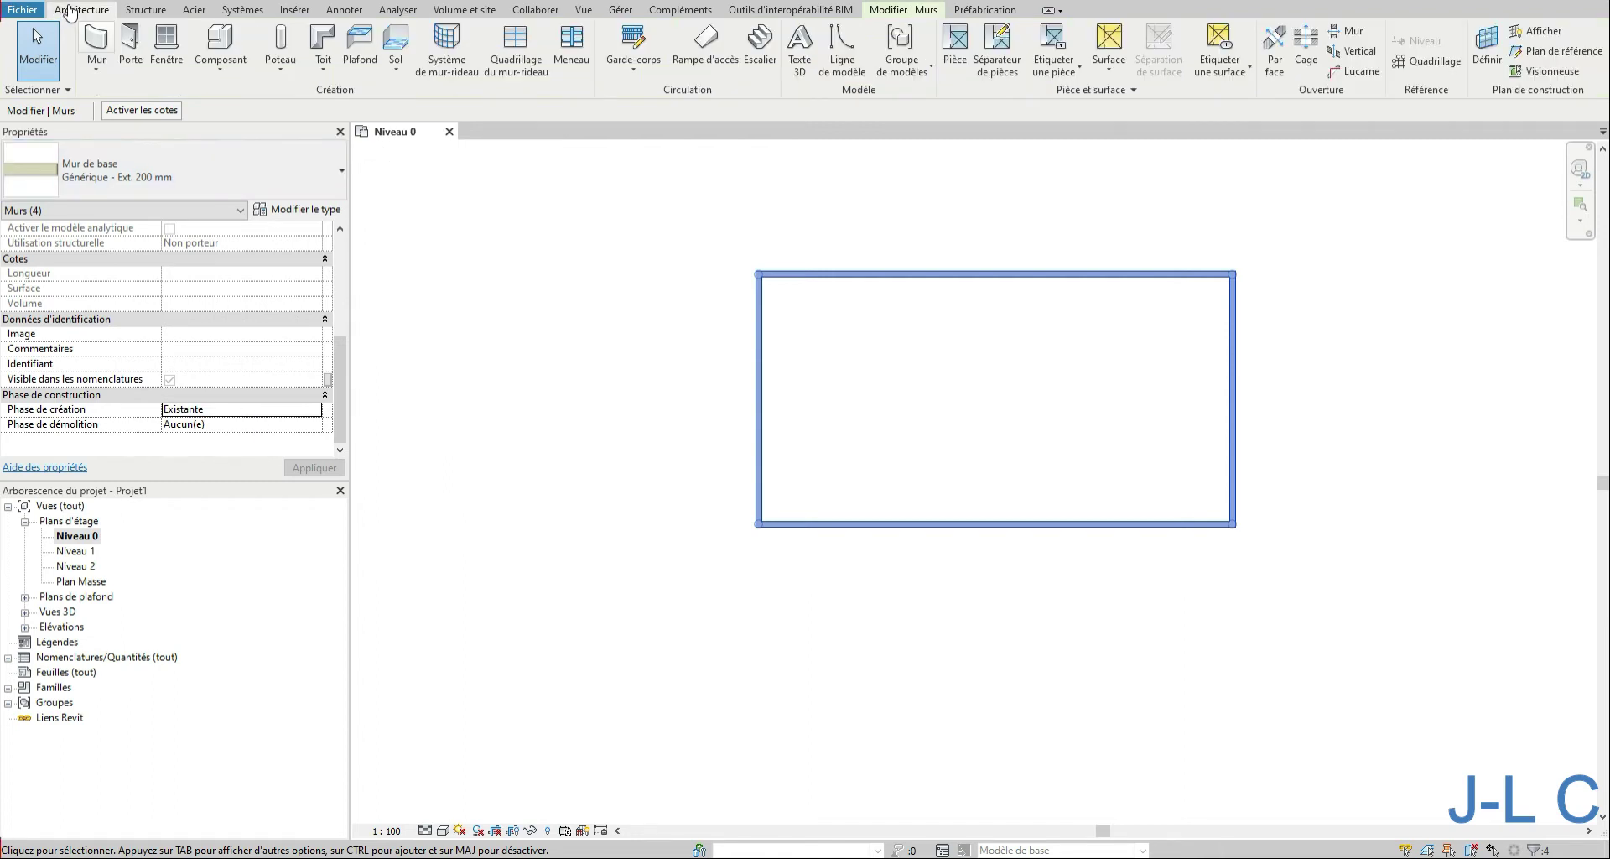
{"action": "left_click", "coordinate": [97, 42]}
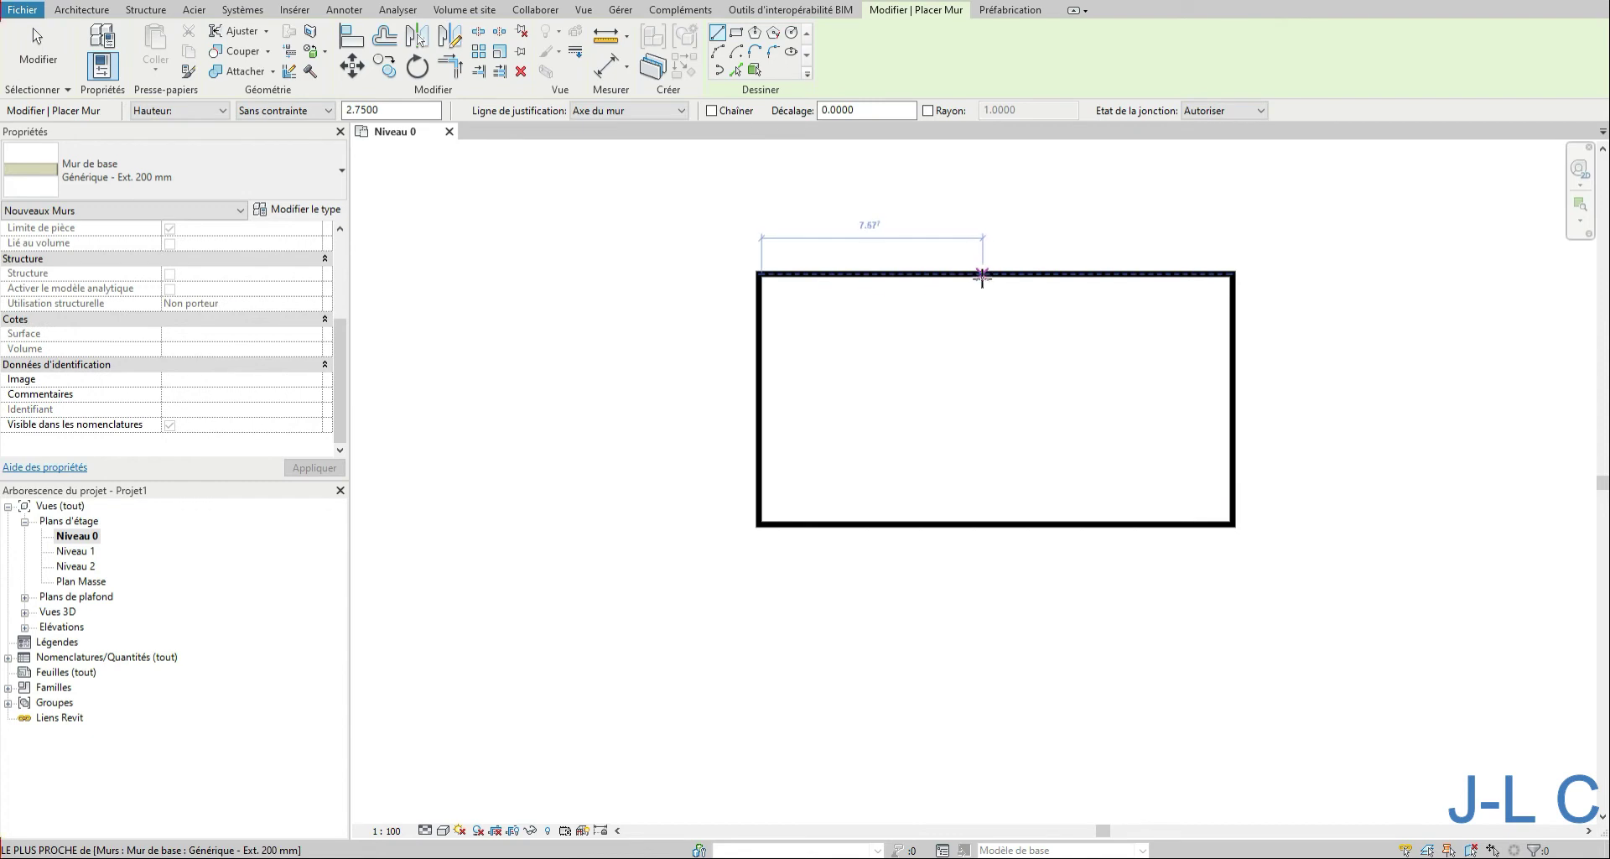
{"action": "left_click", "coordinate": [983, 275]}
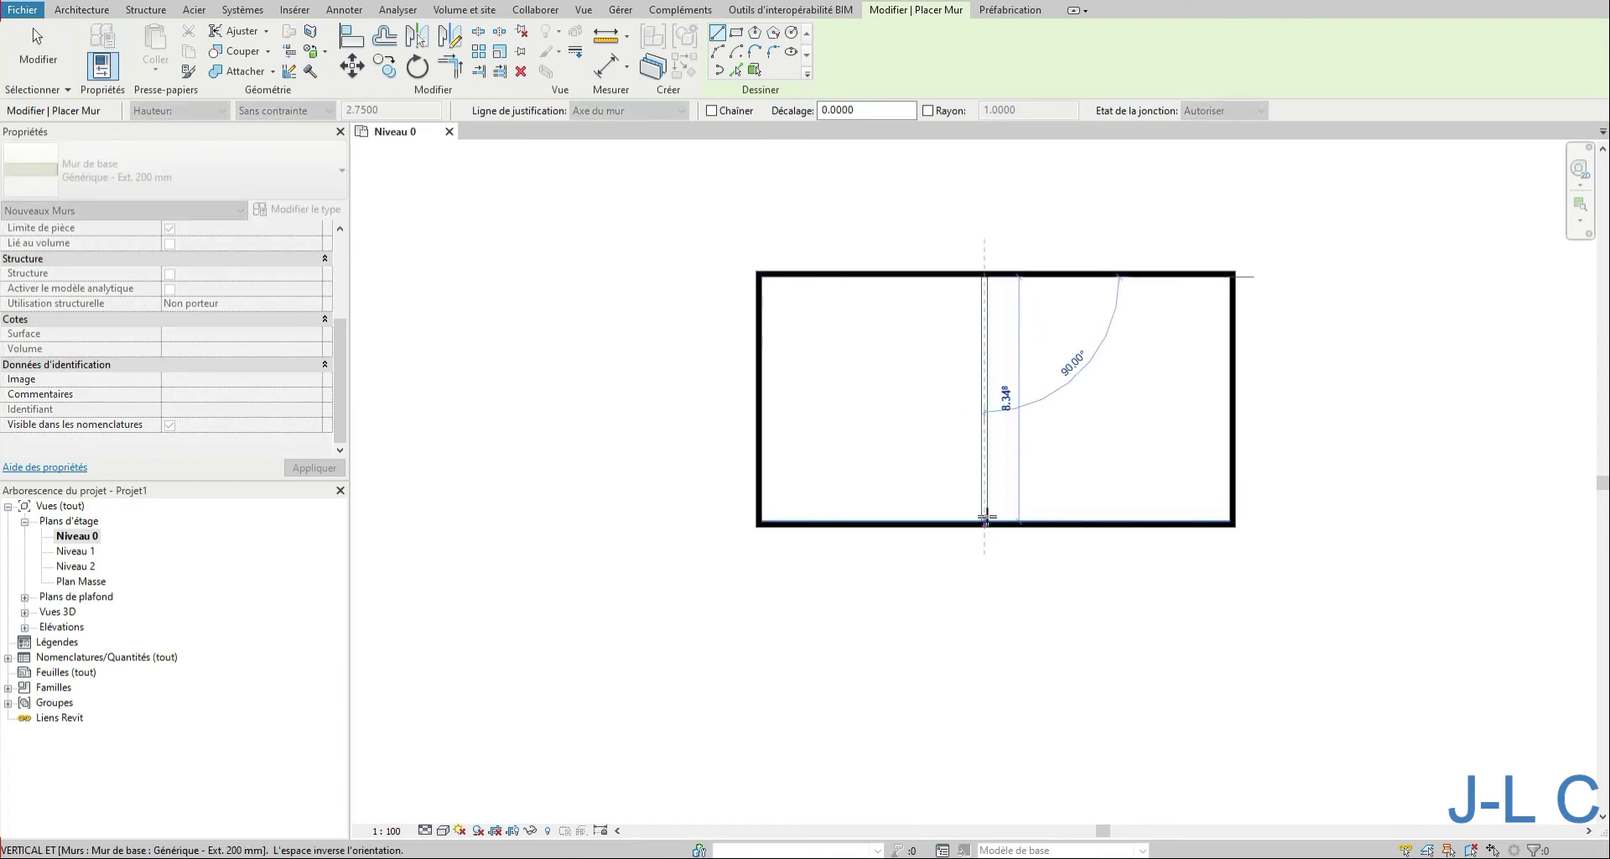
{"action": "left_click", "coordinate": [986, 517]}
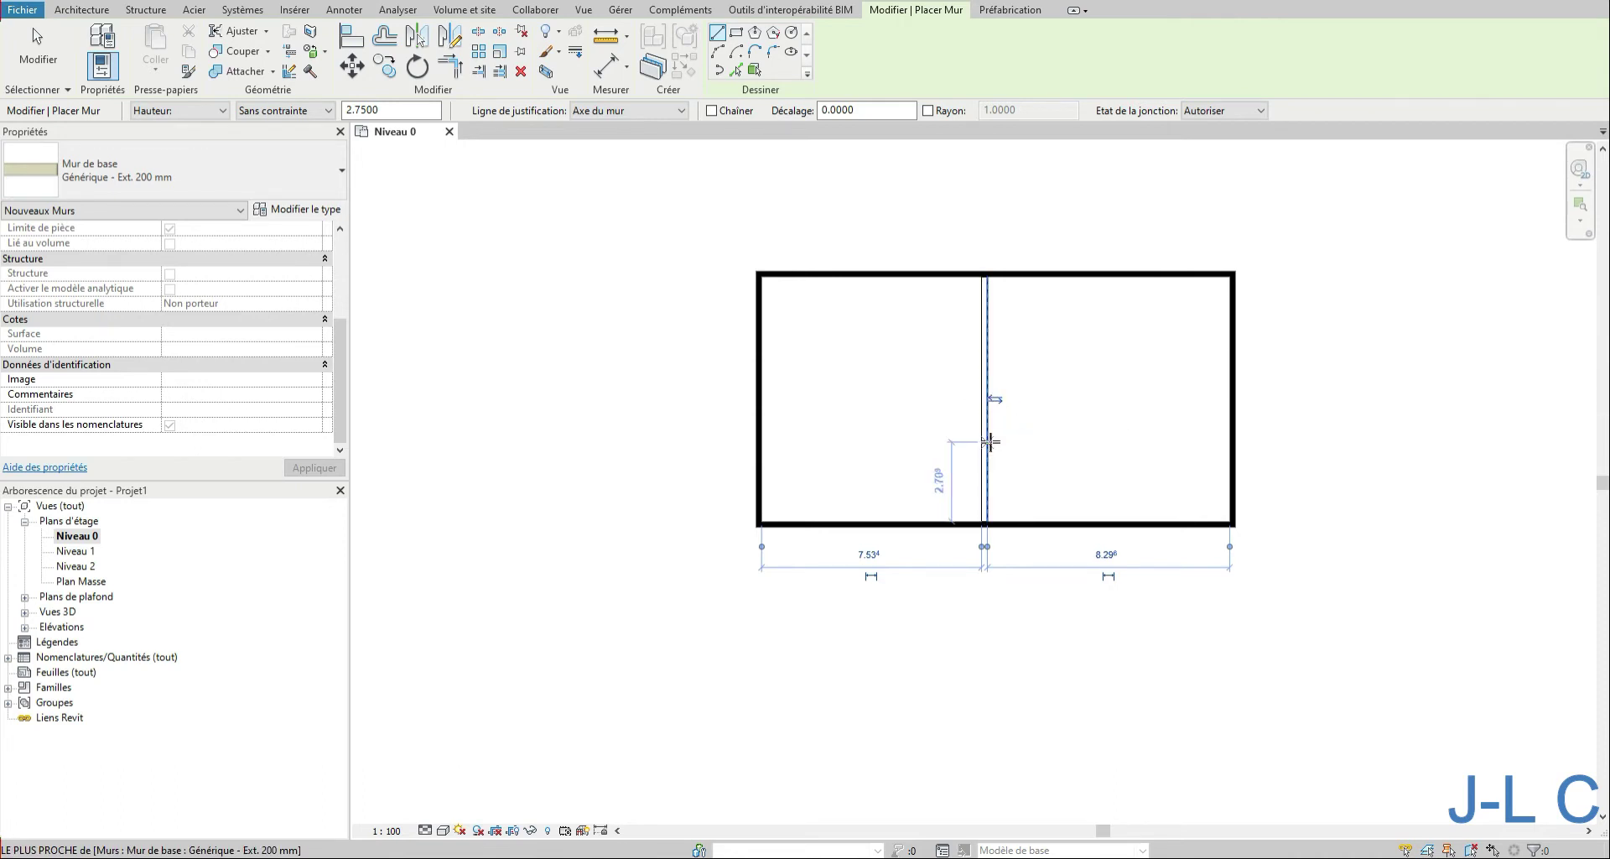
- Draw two horizontal partitions from the vertical wall: right, about 2.6 m above the lower wall; left, about 2.3 m below the upper wall
{"action": "left_click", "coordinate": [984, 440]}
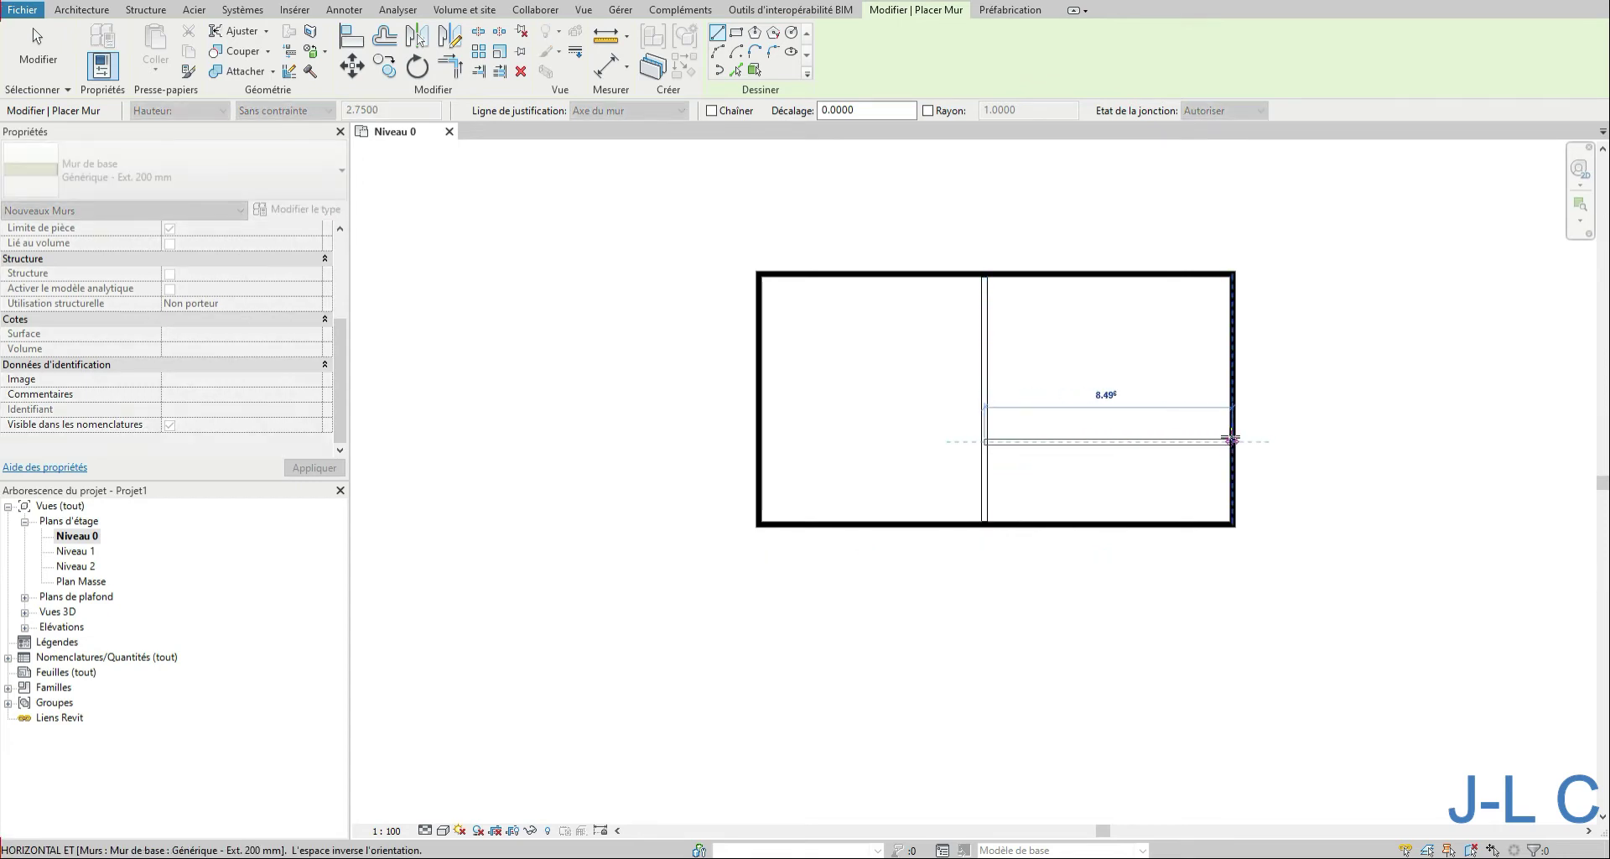
{"action": "left_click", "coordinate": [1226, 438]}
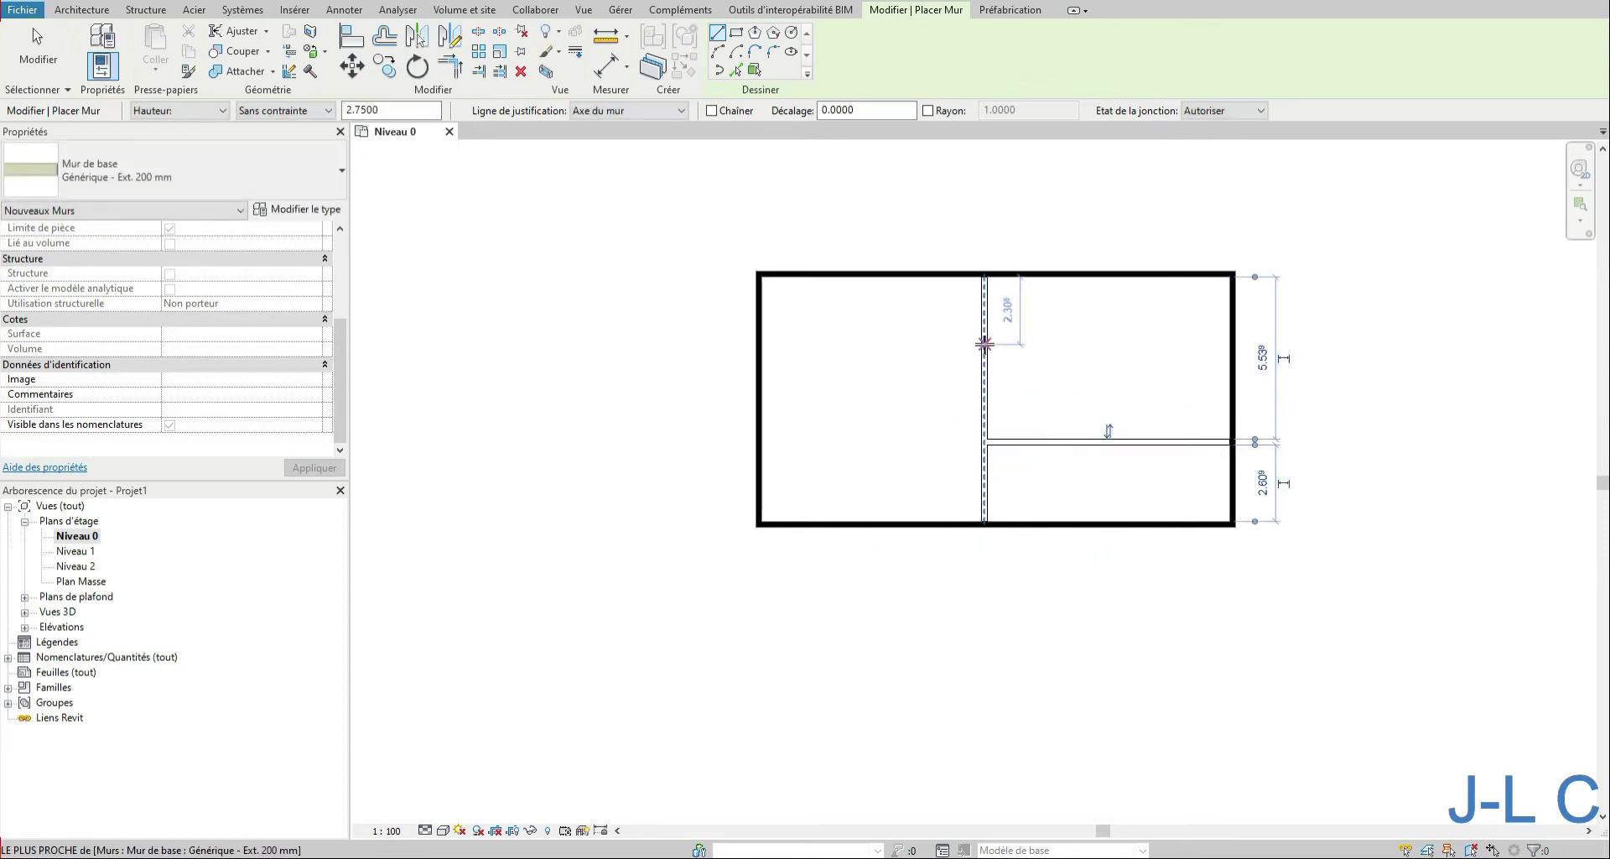
{"action": "left_click", "coordinate": [983, 344]}
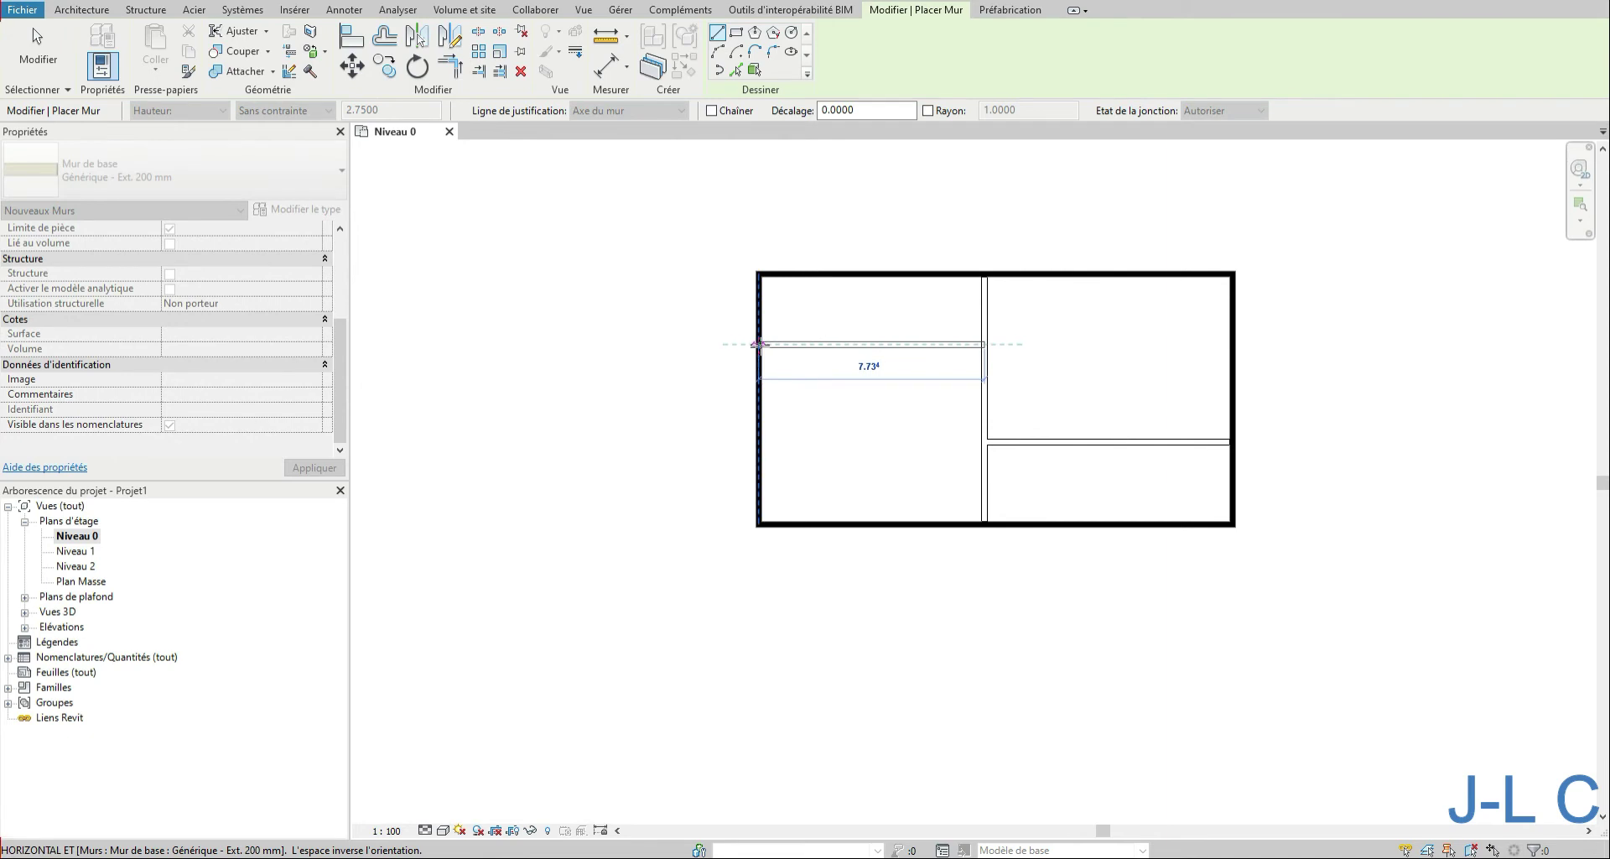
{"action": "left_click", "coordinate": [763, 344]}
{"action": "left_click", "coordinate": [32, 35]}
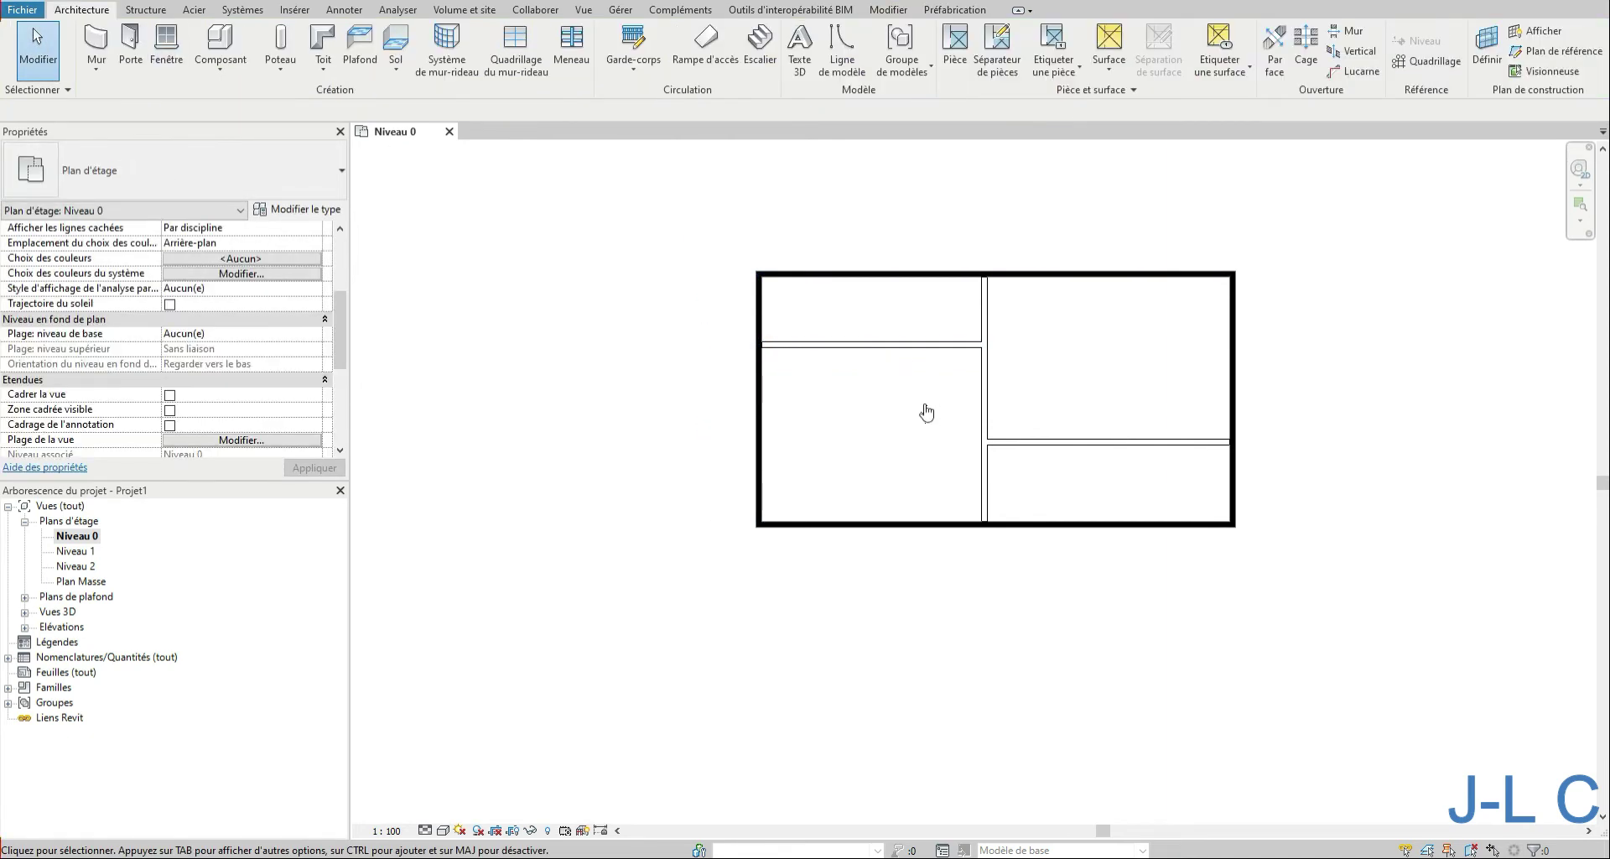
- Select the three interior walls and check their creation phase and its available options
{"action": "left_click_drag", "start_coordinate": [1085, 313], "coordinate": [926, 485]}
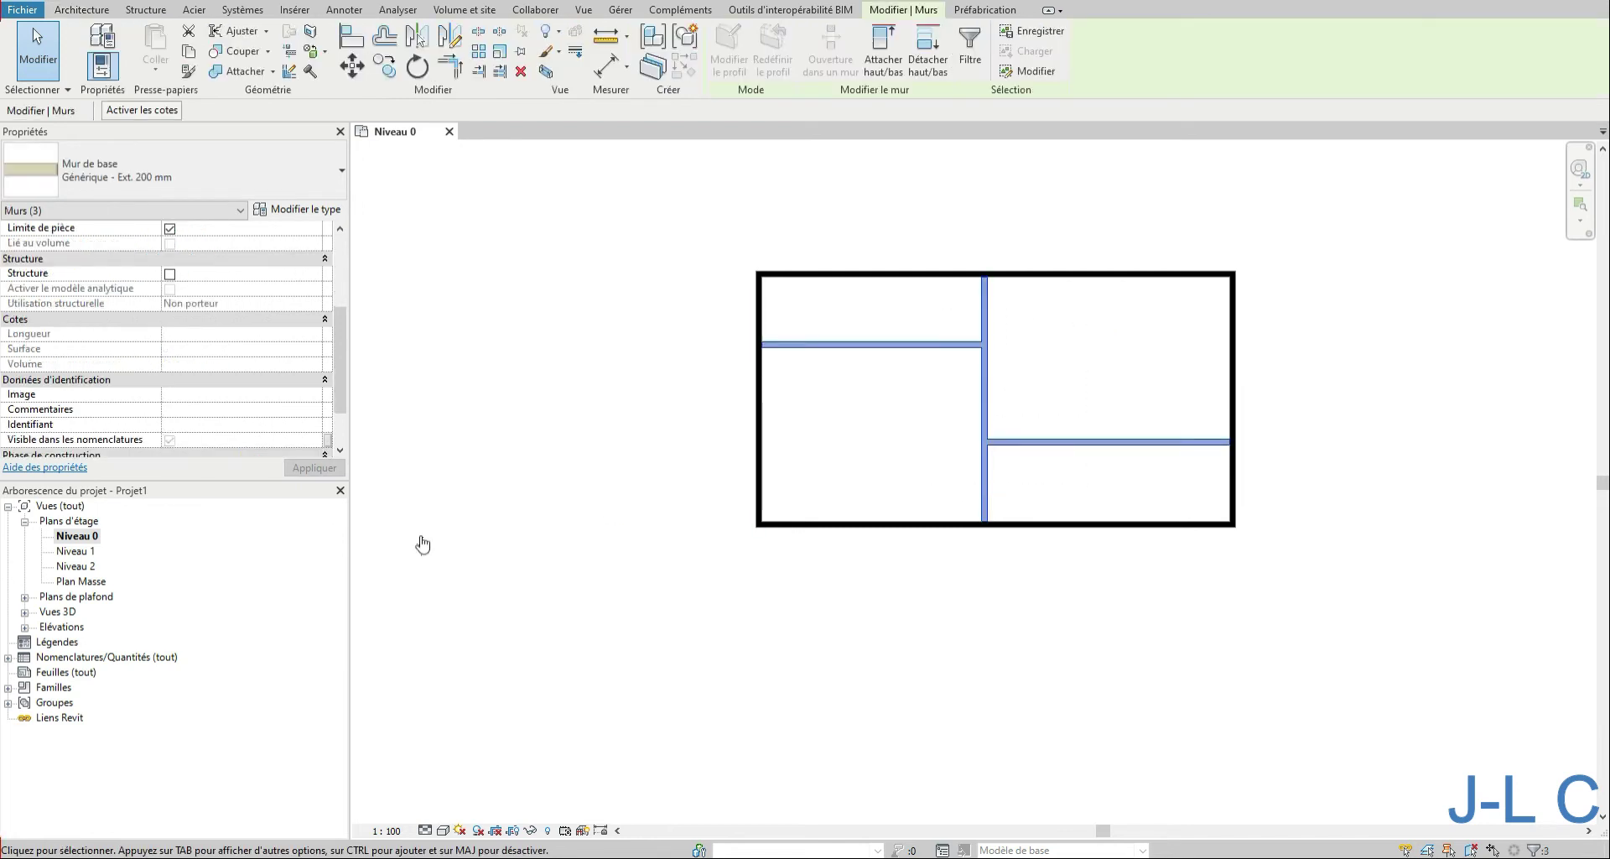
{"action": "scroll", "coordinate": [327, 432], "scroll_direction": "down", "scroll_amount": 2}
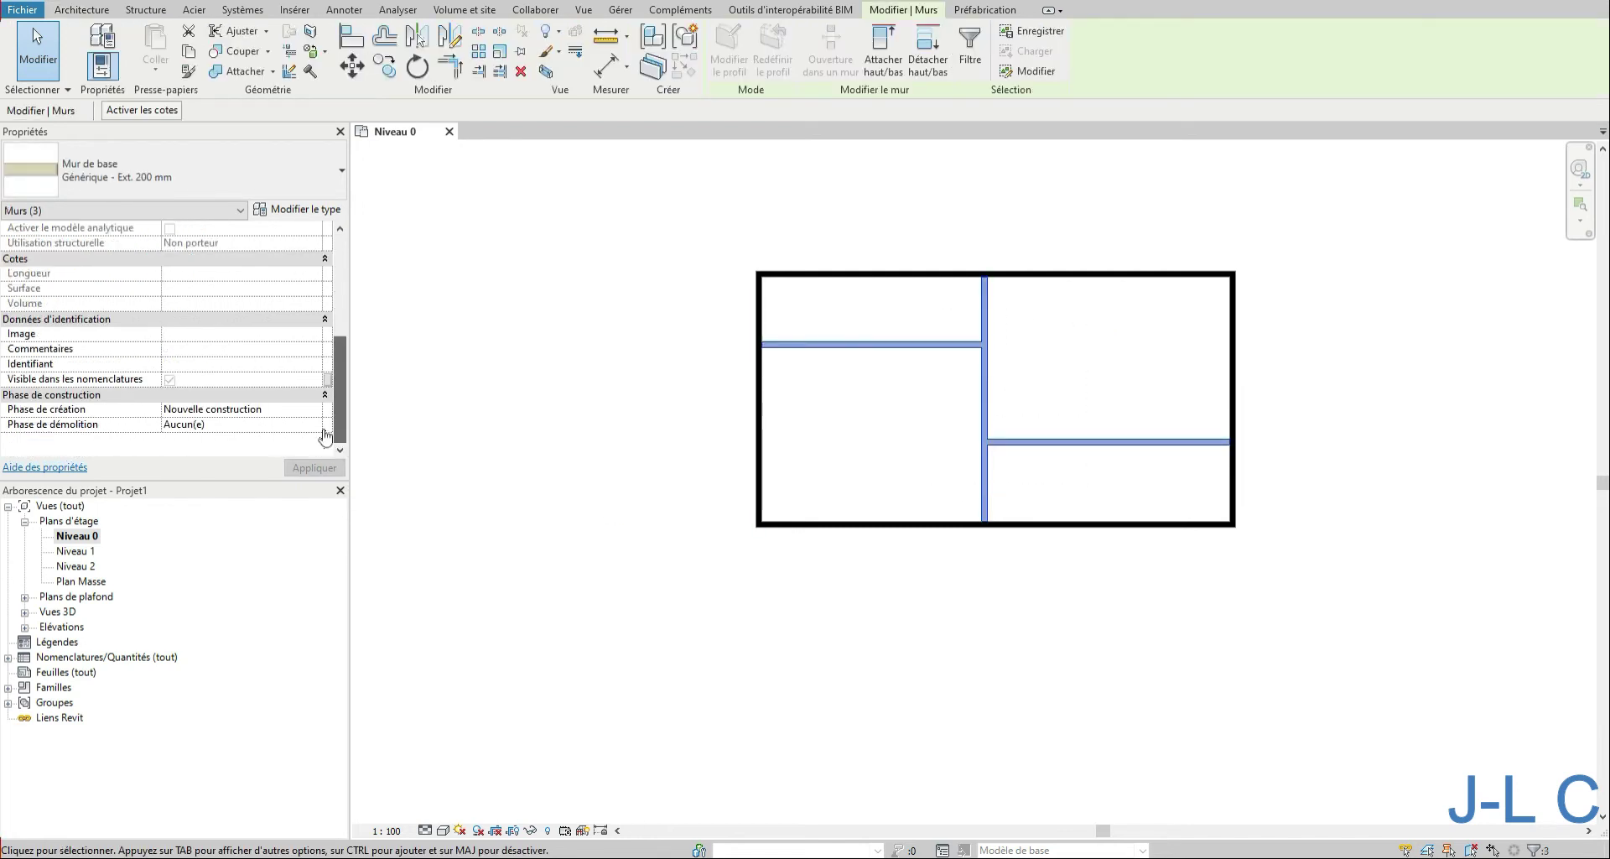
{"action": "left_click", "coordinate": [317, 409]}
{"action": "left_click", "coordinate": [317, 409]}
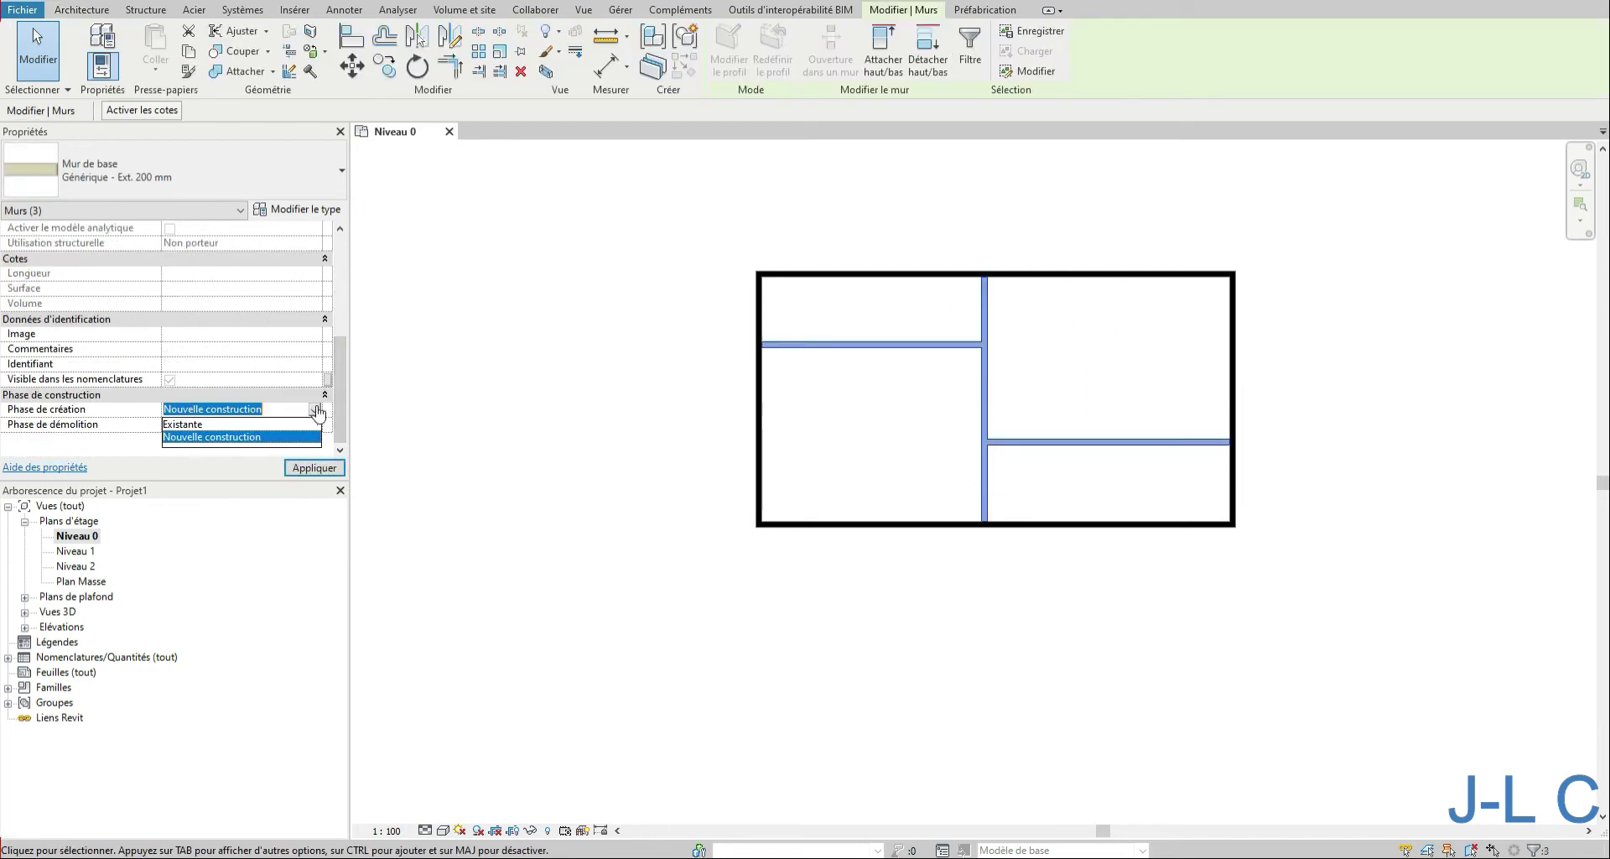
{"action": "left_click", "coordinate": [317, 409]}
{"action": "left_click", "coordinate": [658, 475]}
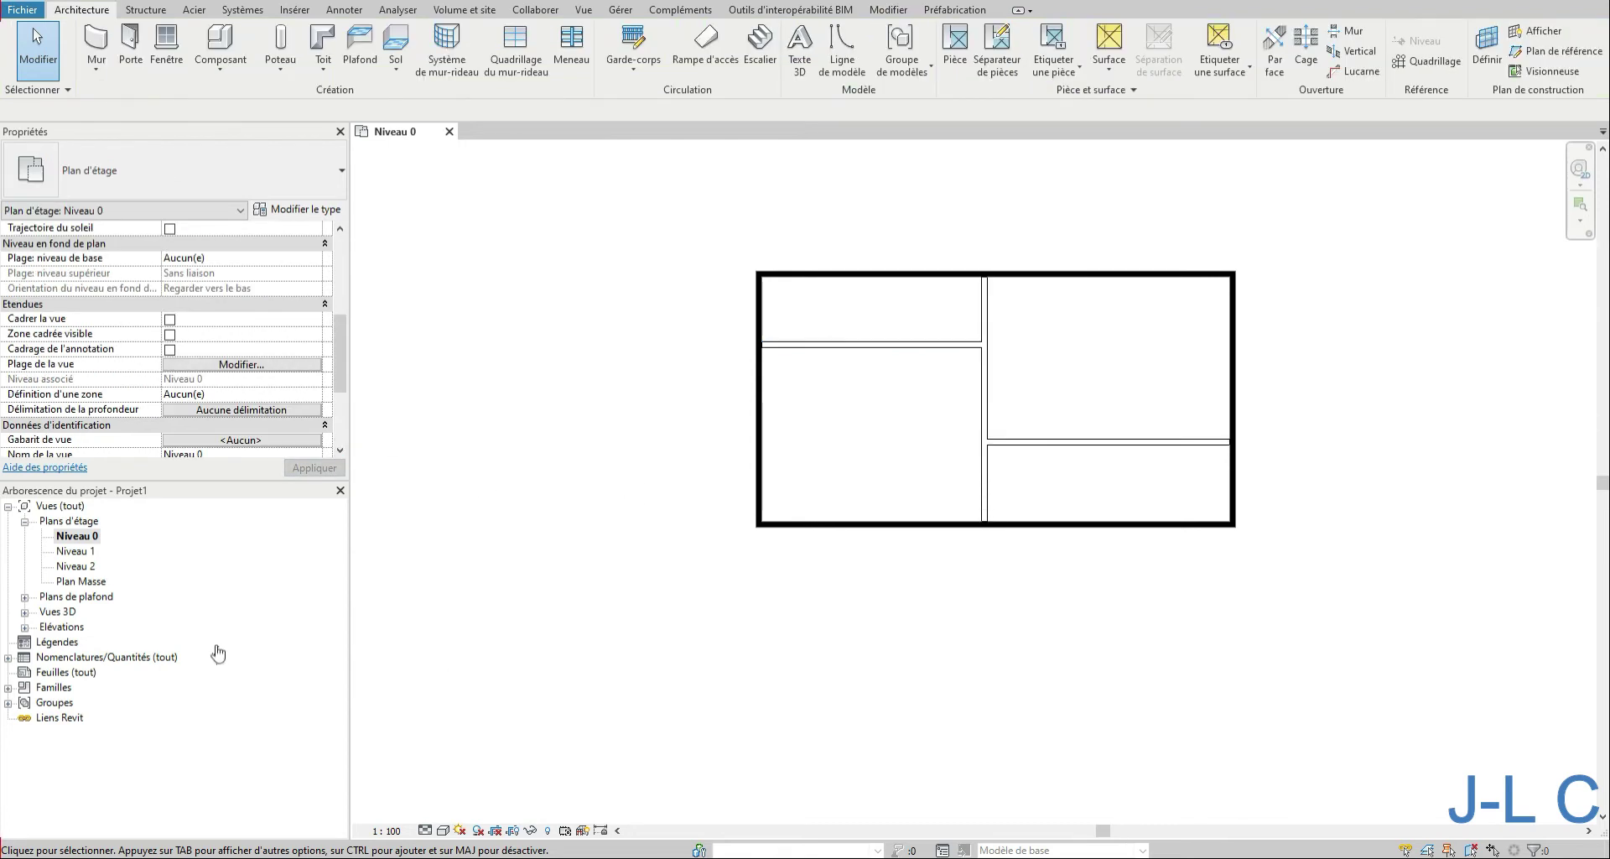
- Rename the Niveau 0 floor plan as Niveau 0 existant
{"action": "right_click", "coordinate": [74, 538]}
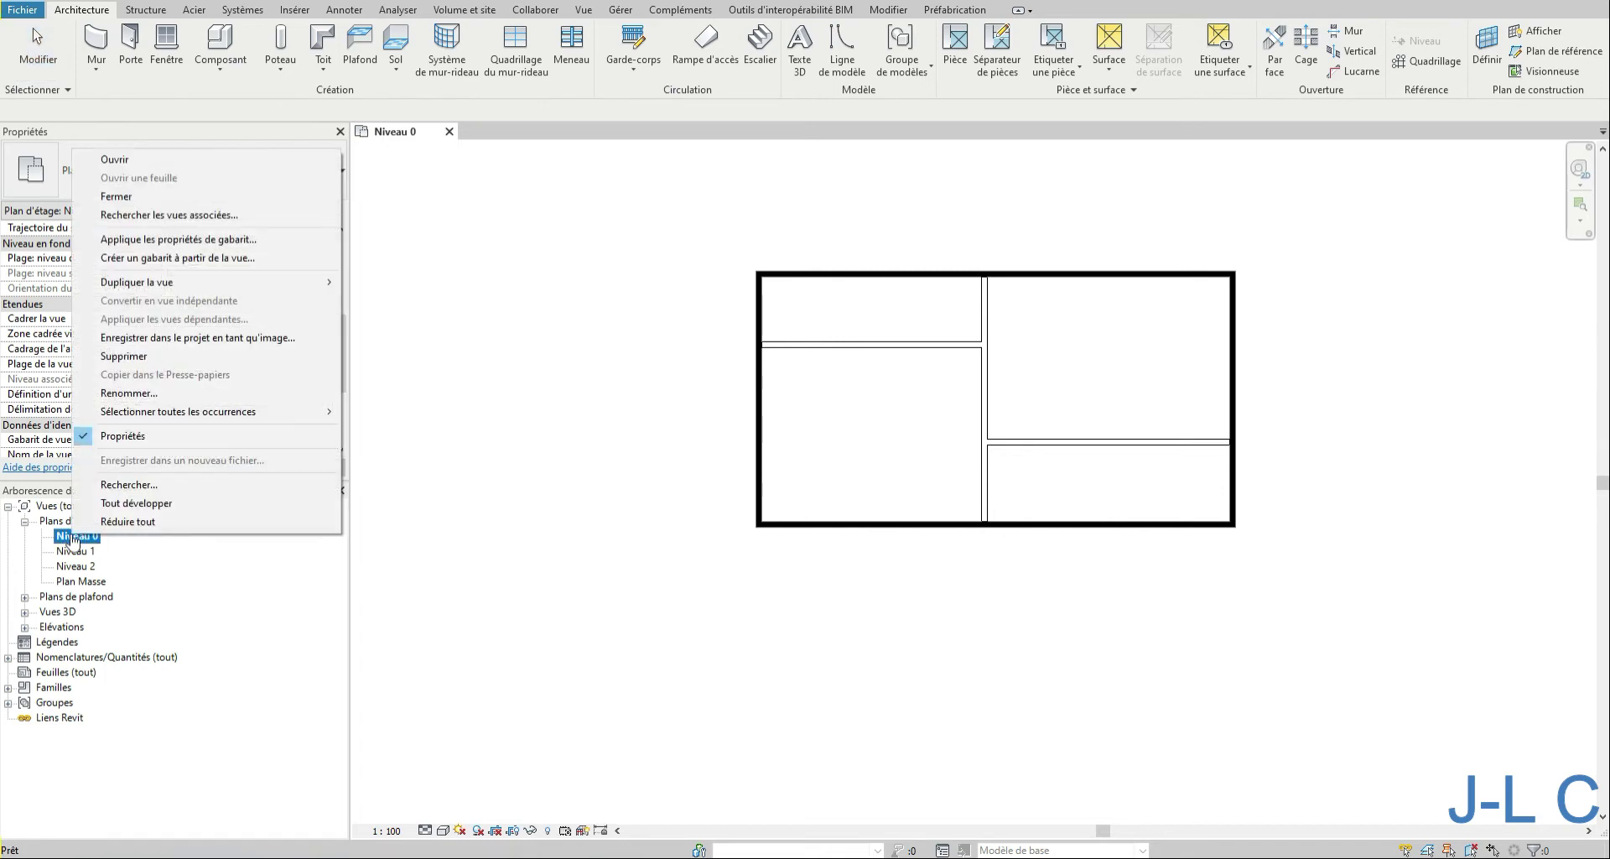
{"action": "left_click", "coordinate": [143, 393]}
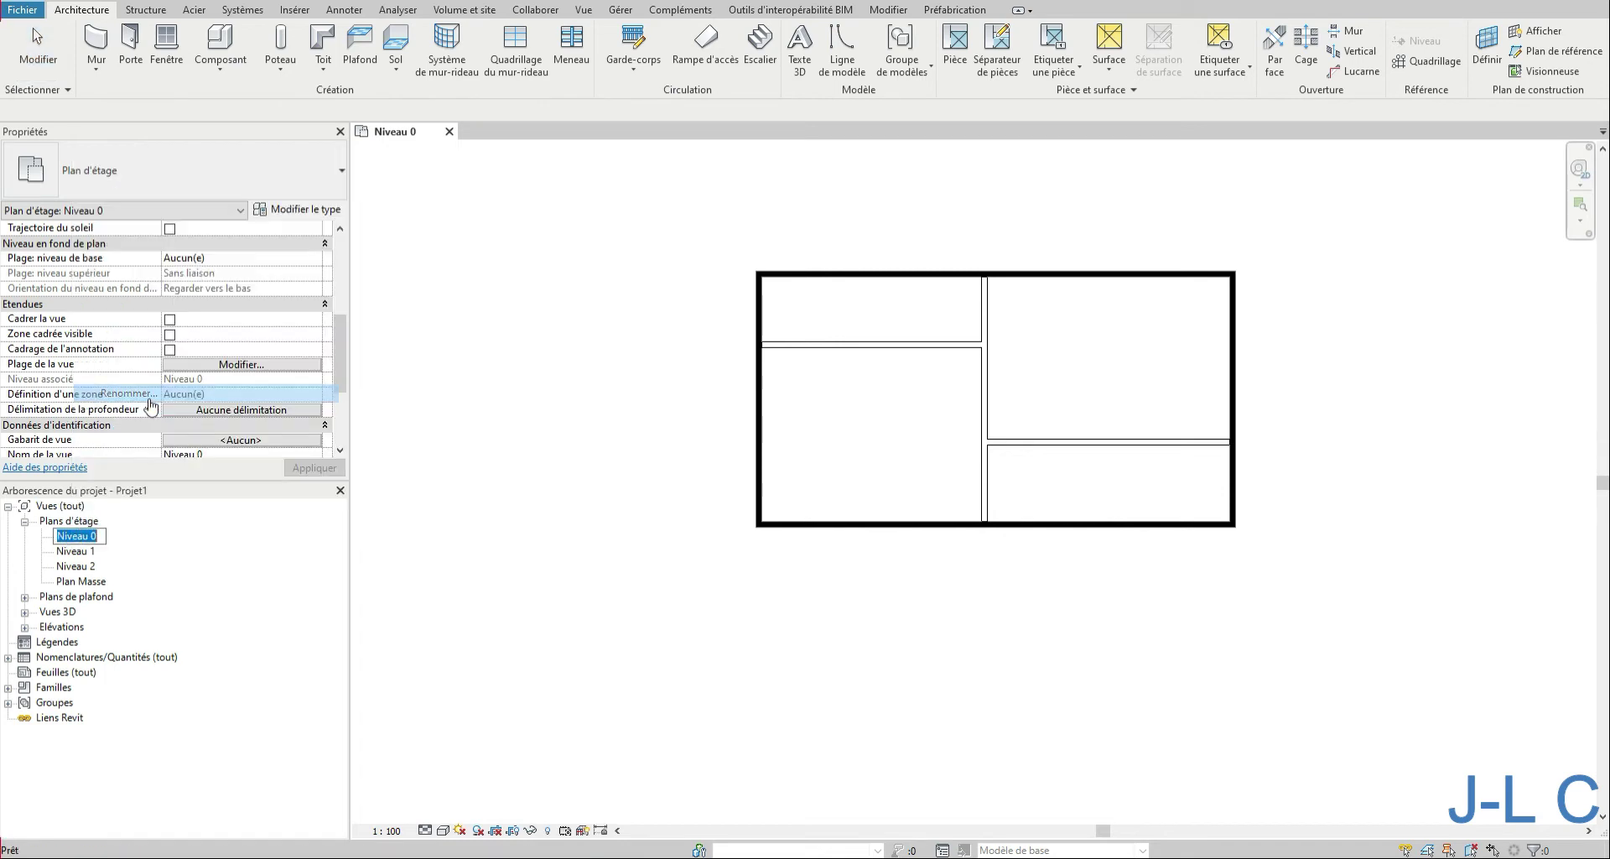
{"action": "left_click", "coordinate": [98, 537]}
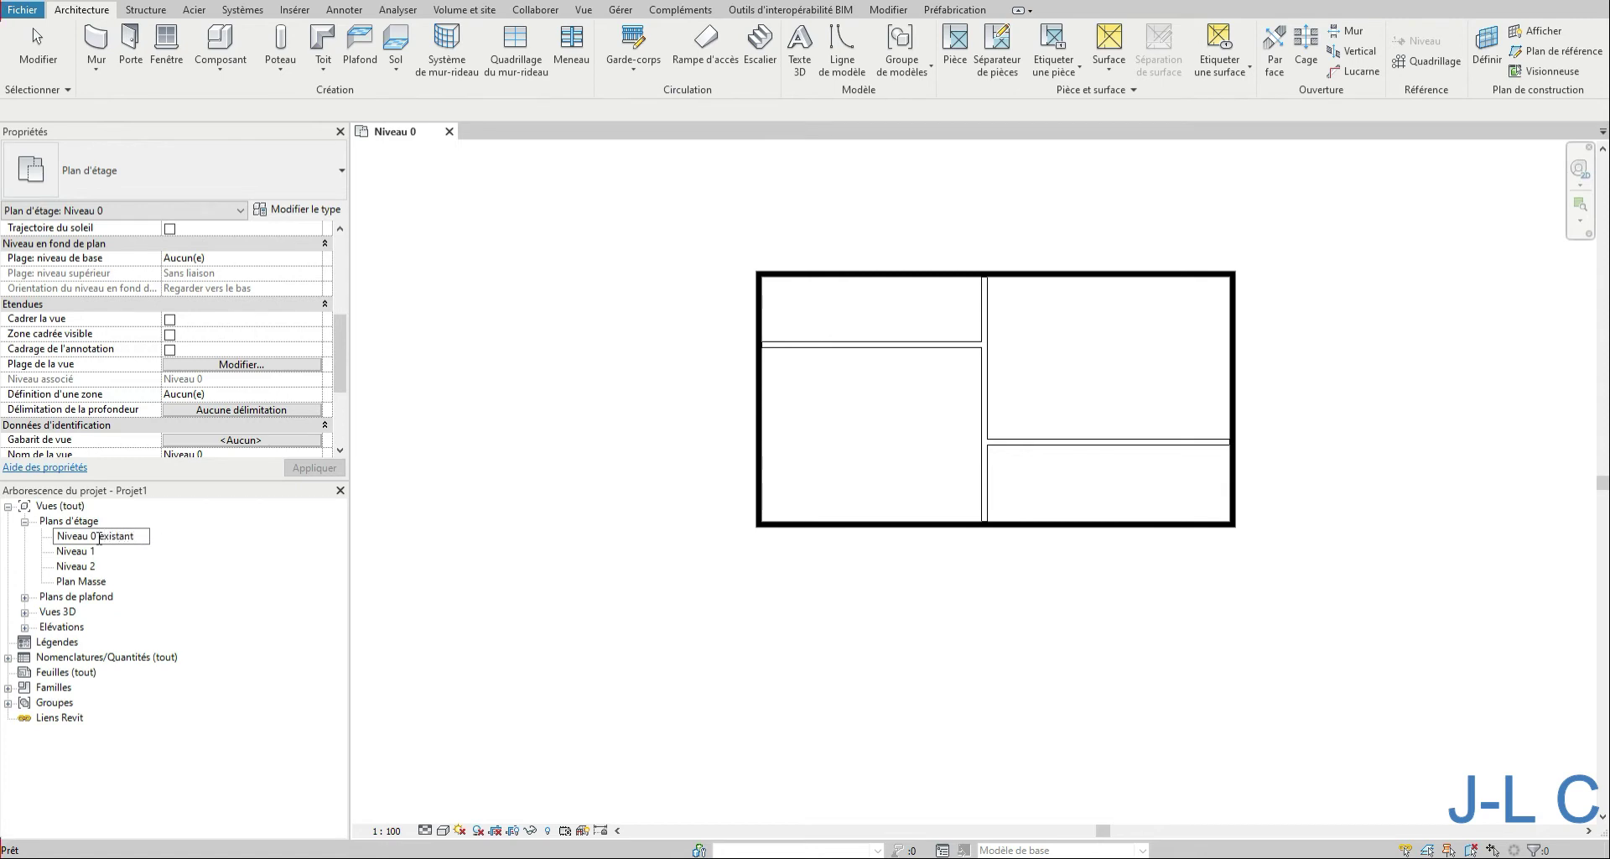
{"action": "key", "text": "Return"}
- Duplicate the Niveau 0 existant view with its details and rename the copy as Niveau 0 Projet
{"action": "right_click", "coordinate": [88, 541]}
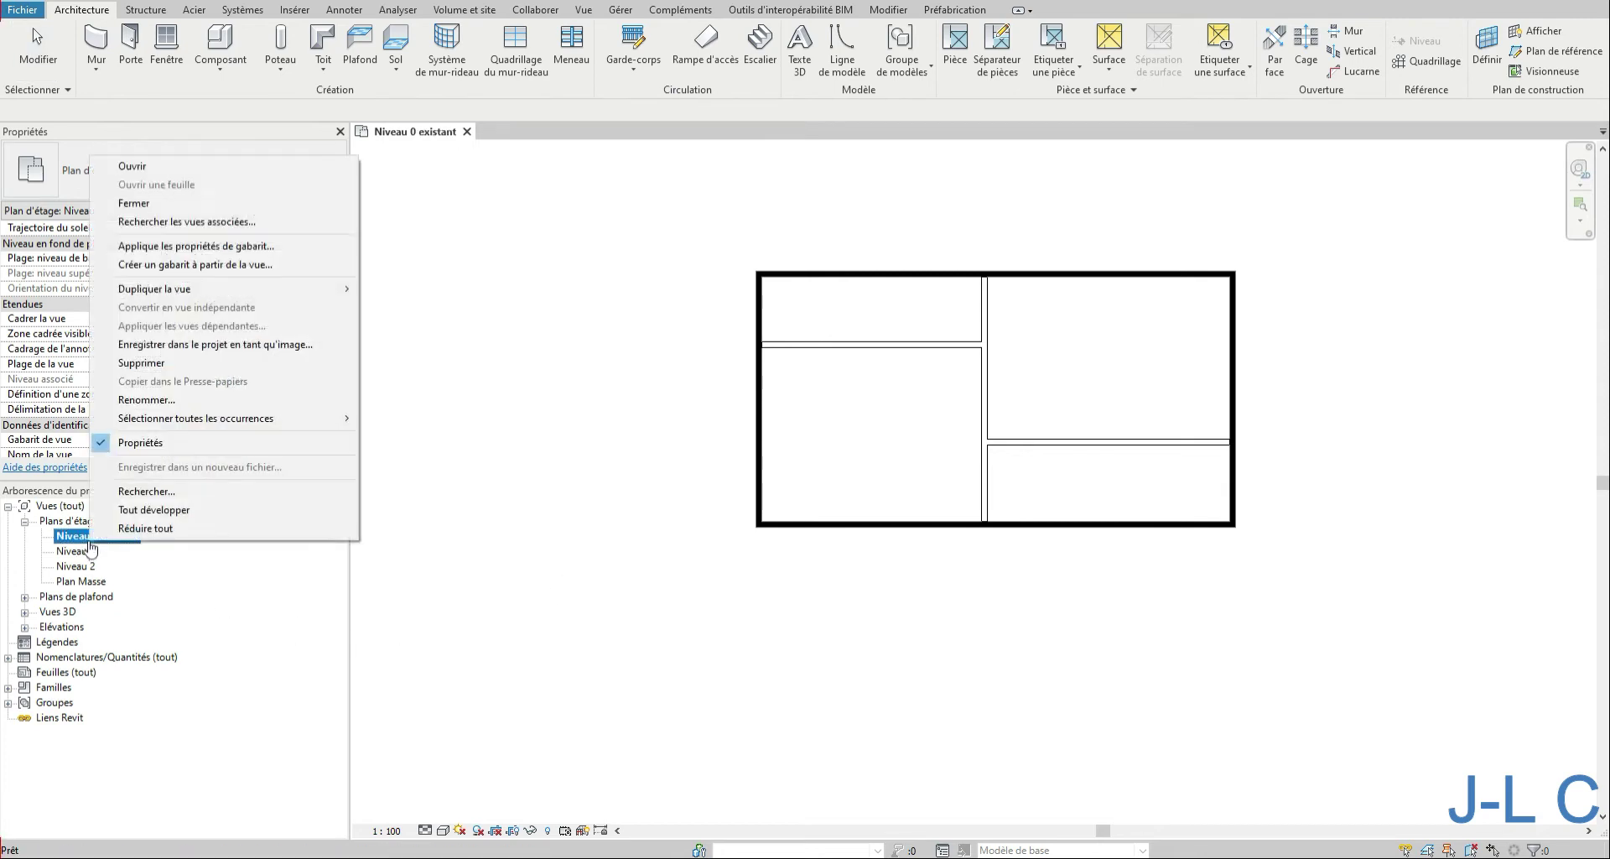
{"action": "mouse_move", "coordinate": [142, 290]}
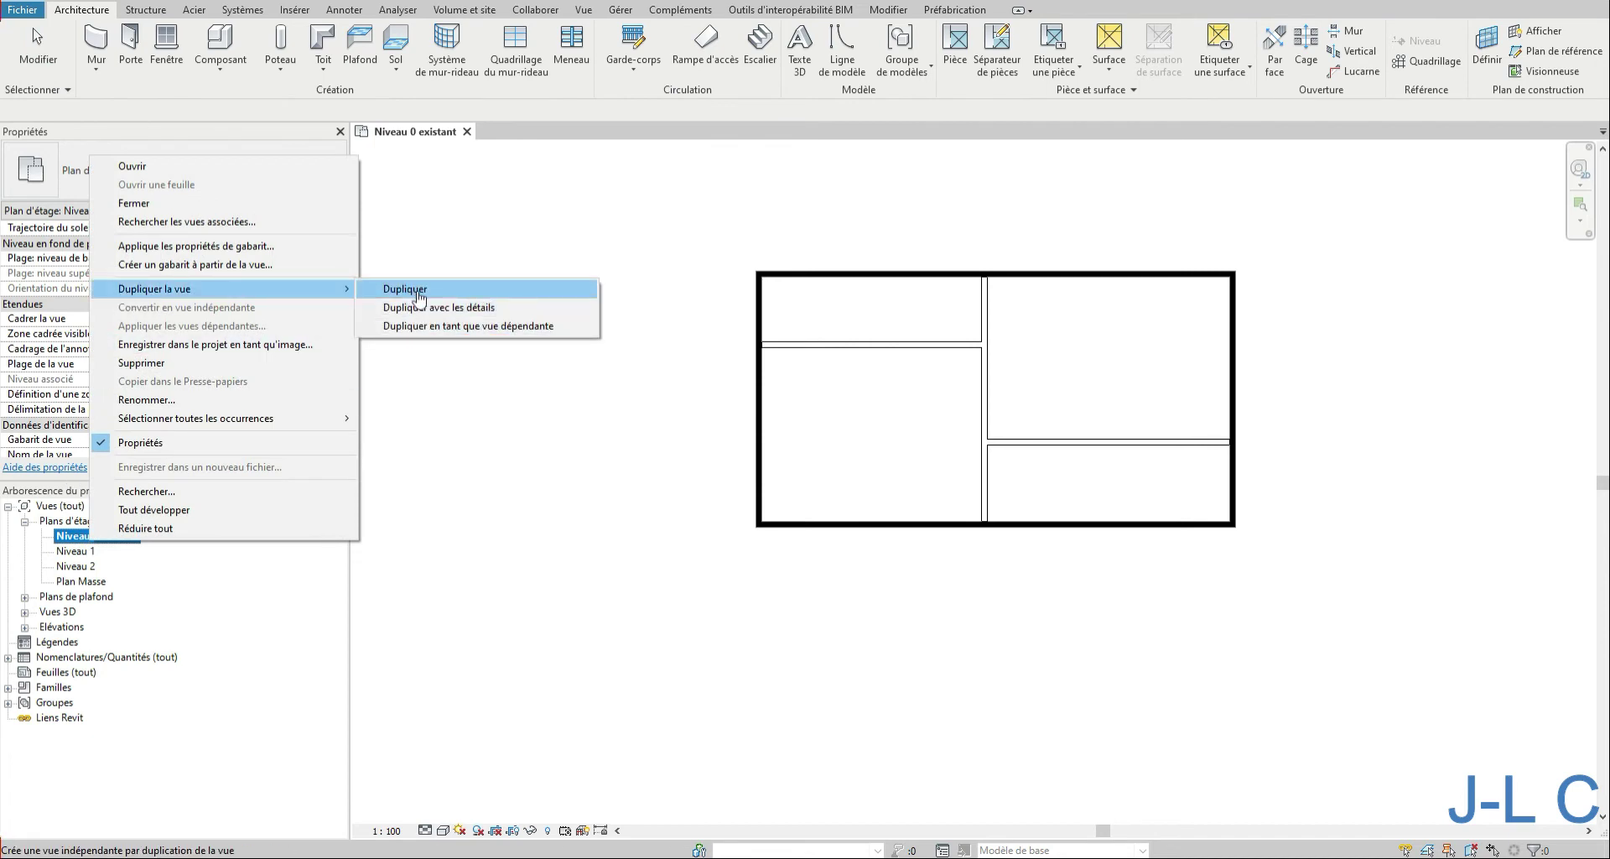
{"action": "left_click", "coordinate": [420, 308]}
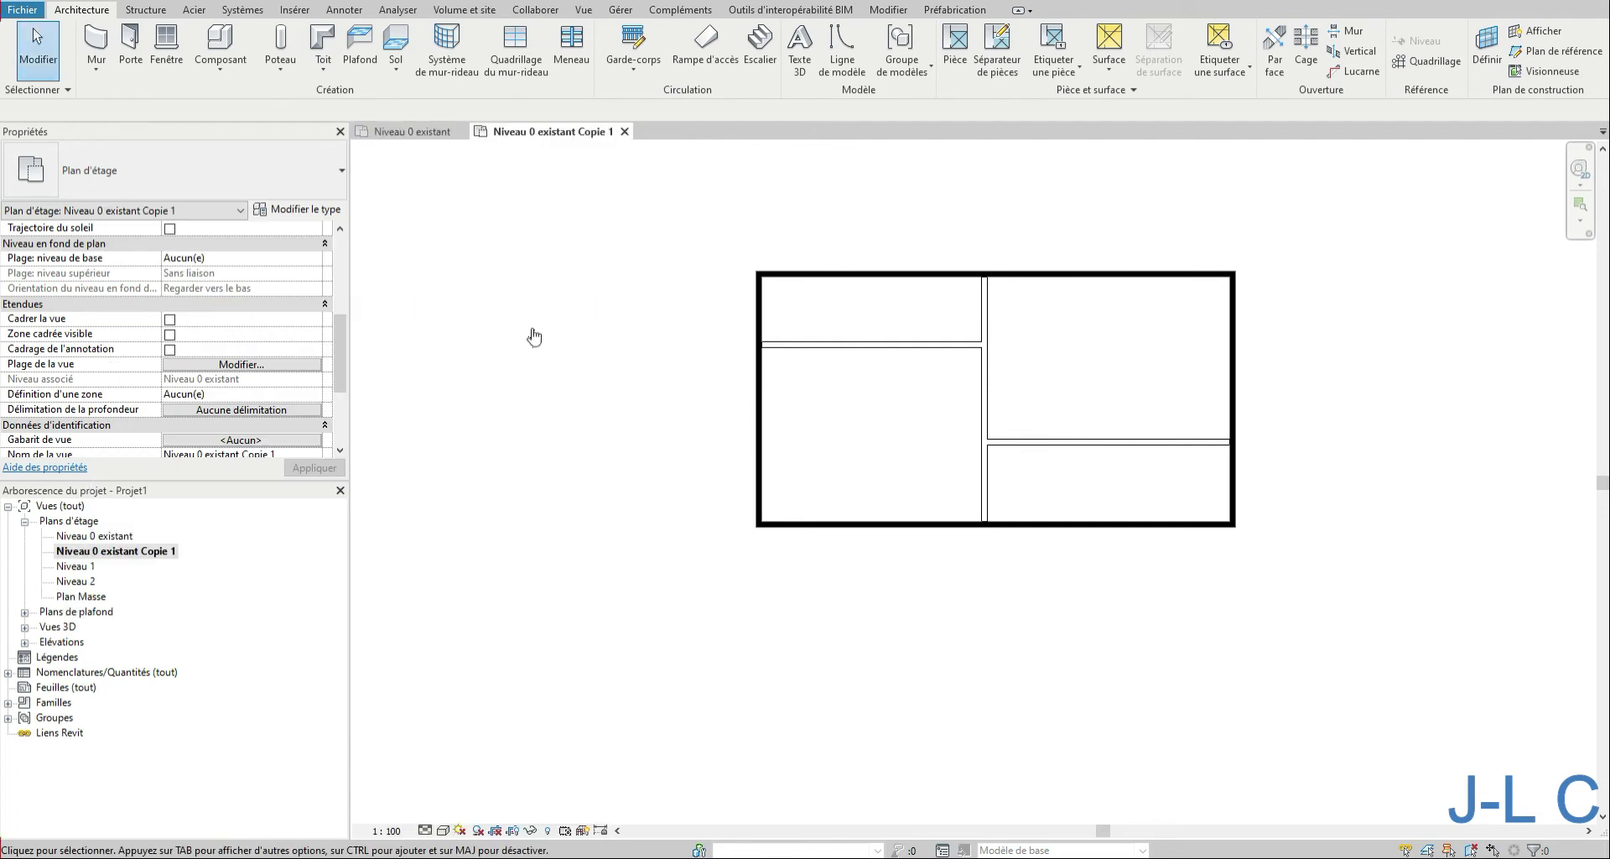
{"action": "left_click", "coordinate": [103, 552]}
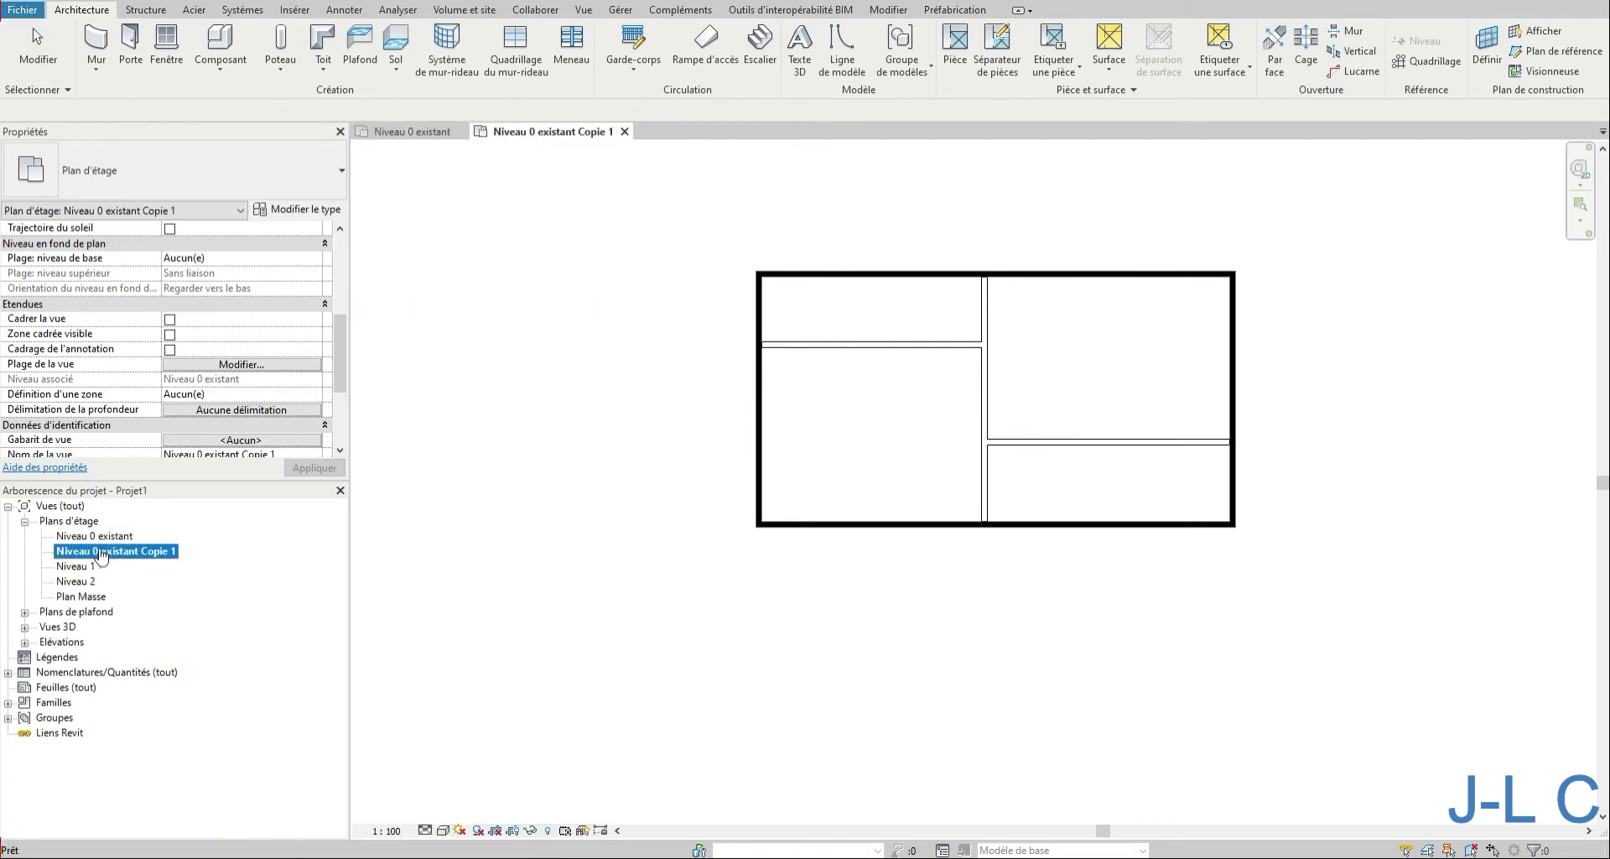
{"action": "left_click", "coordinate": [101, 552]}
{"action": "left_click_drag", "start_coordinate": [101, 550], "coordinate": [207, 550]}
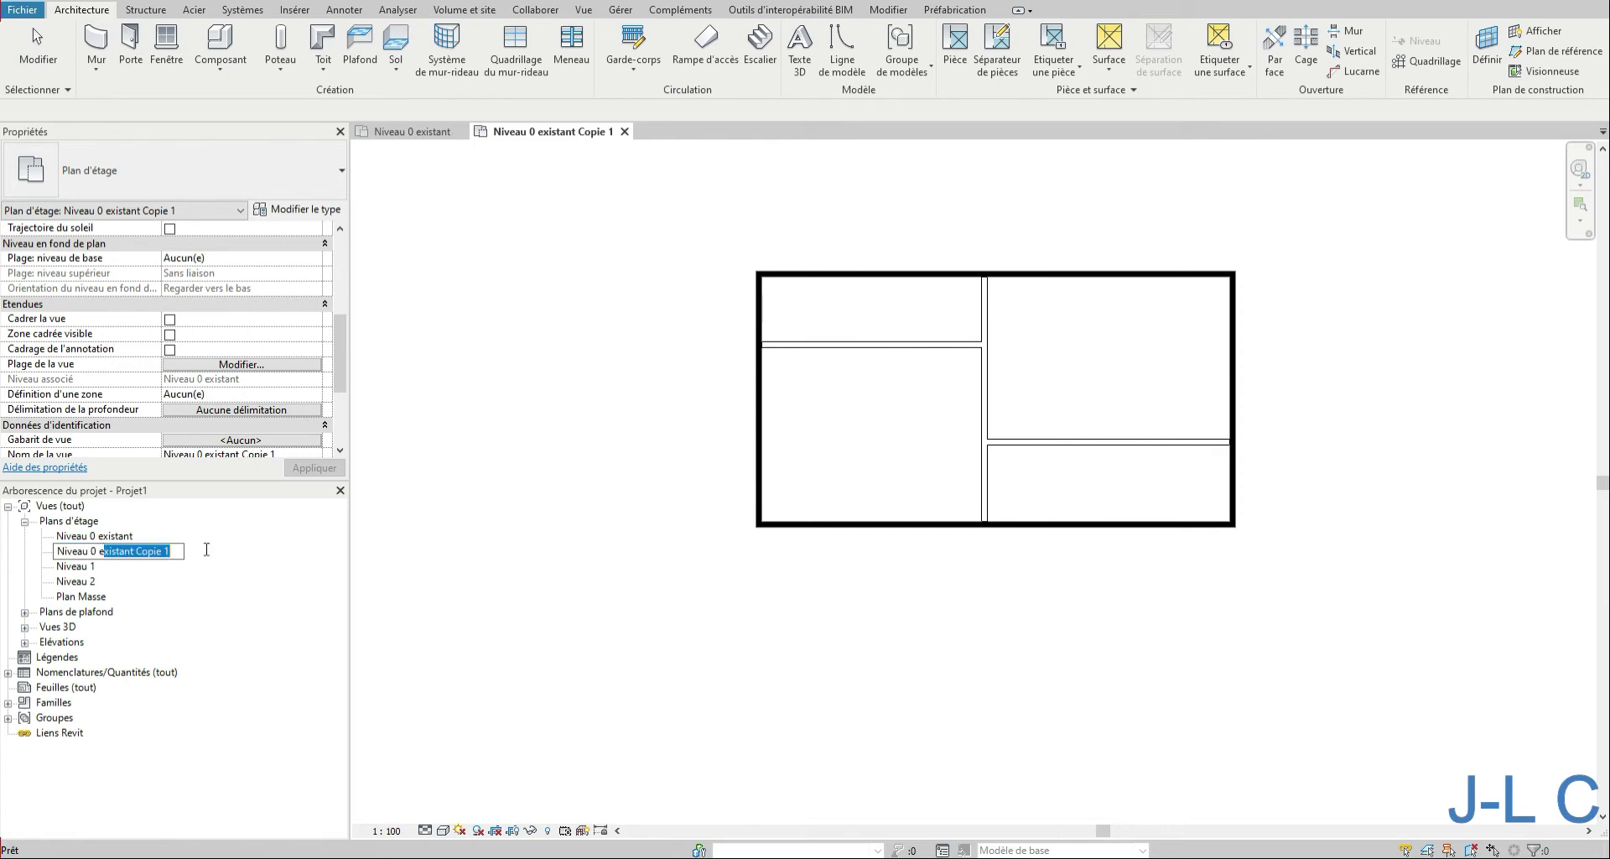
{"action": "key", "text": "BackSpace"}
{"action": "key", "text": "BackSpace"}
{"action": "key", "text": "Return"}
- Duplicate the Niveau 0 existant floor plan with its details and rename the copy as Niveau 0 Démolition
{"action": "right_click", "coordinate": [115, 538]}
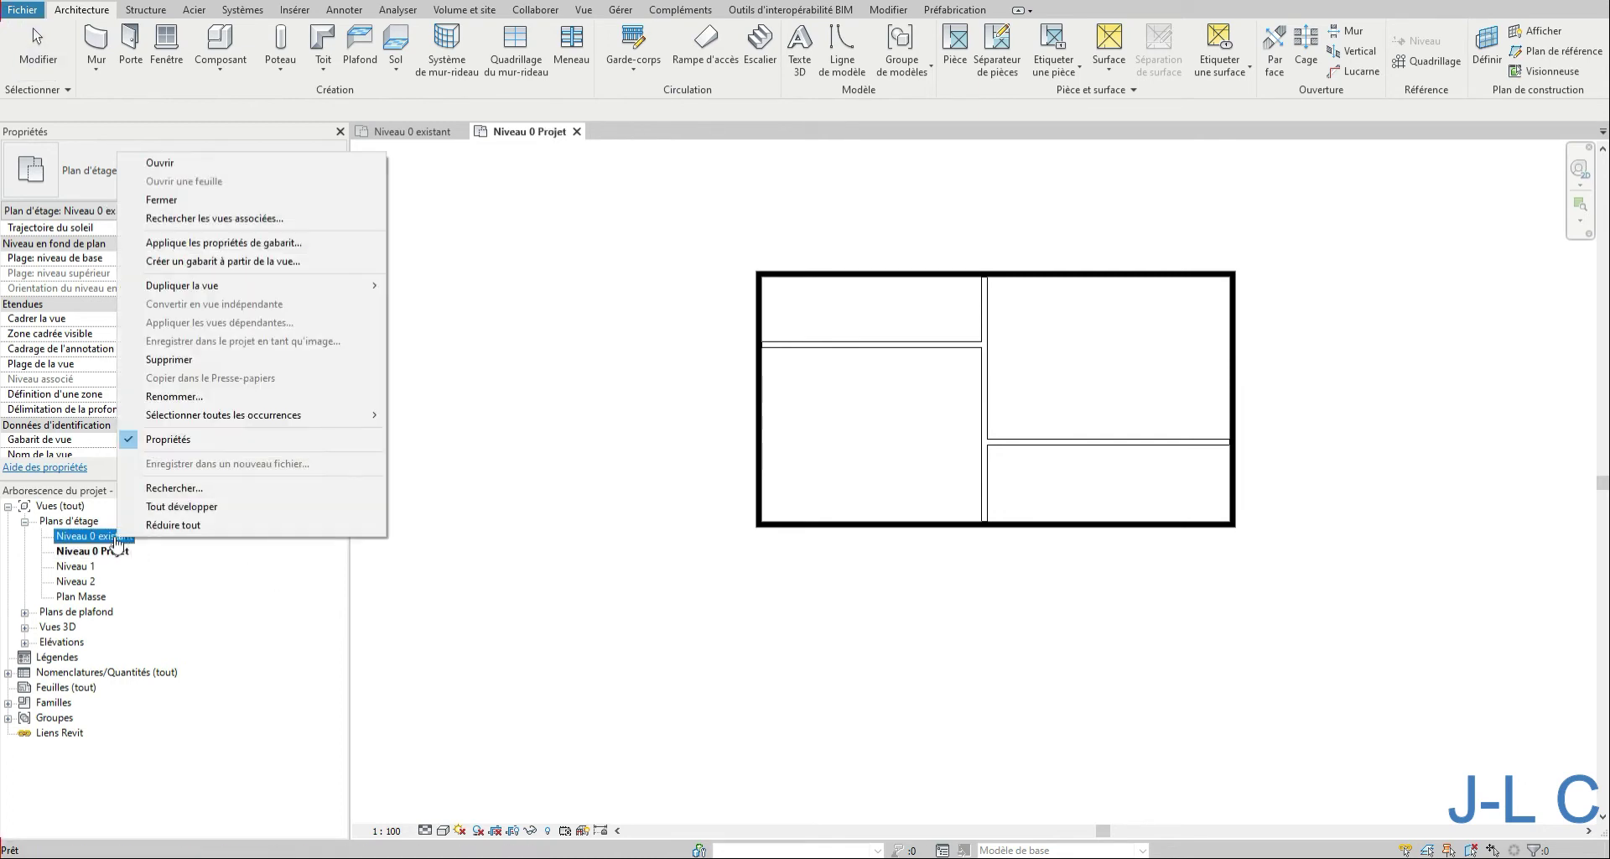
{"action": "mouse_move", "coordinate": [251, 285]}
{"action": "left_click", "coordinate": [503, 306]}
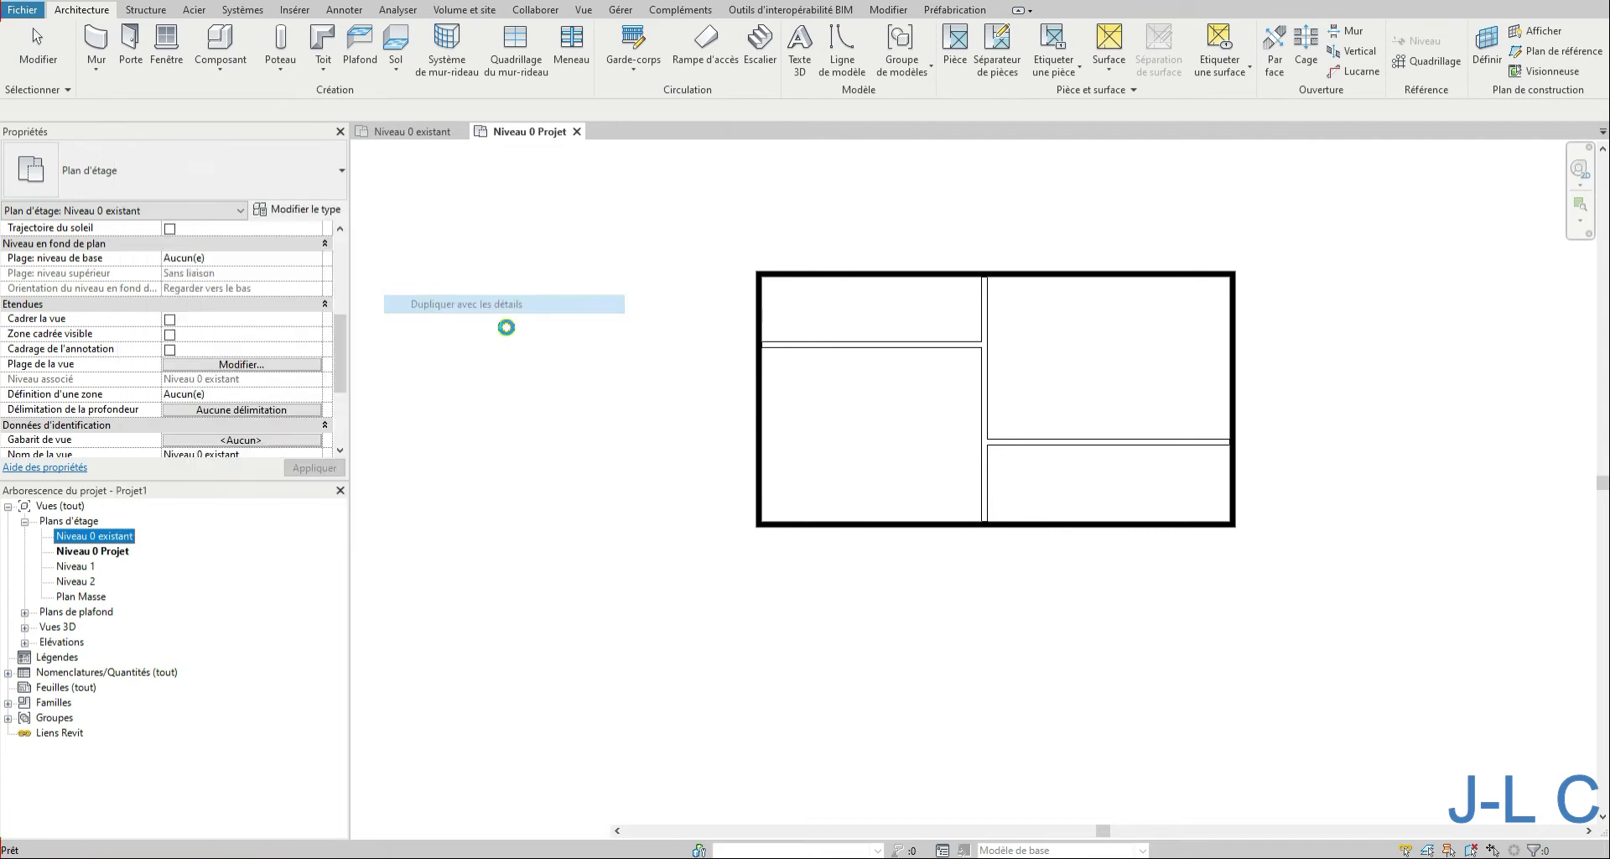
{"action": "left_click", "coordinate": [108, 551]}
{"action": "left_click", "coordinate": [105, 551]}
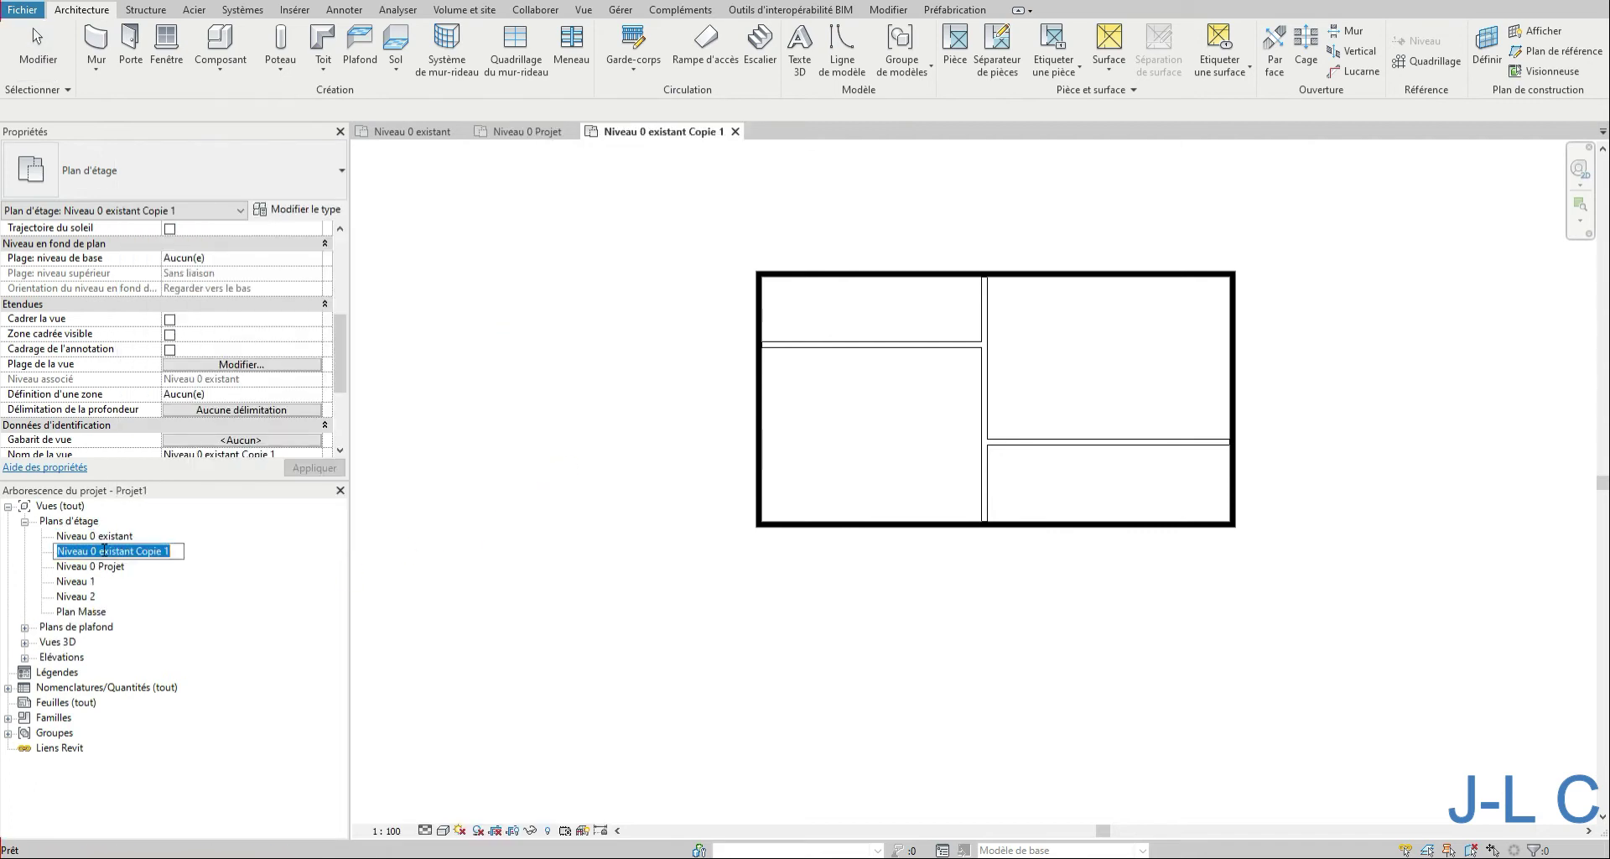
{"action": "left_click_drag", "start_coordinate": [101, 551], "coordinate": [239, 559]}
{"action": "type", "text": "Démolition"}
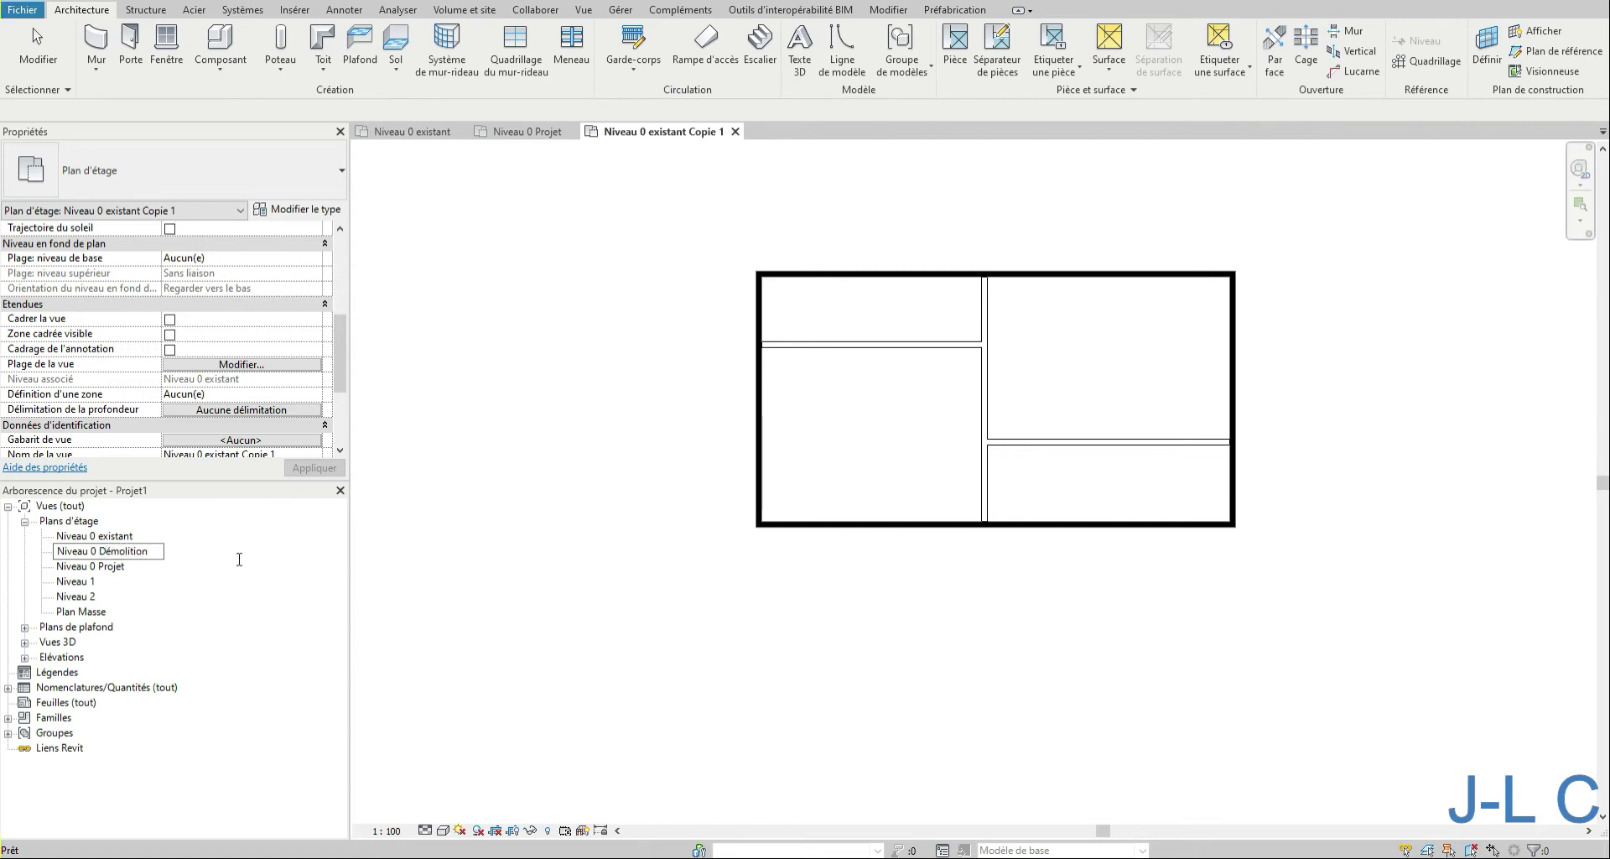
{"action": "left_click", "coordinate": [665, 586]}
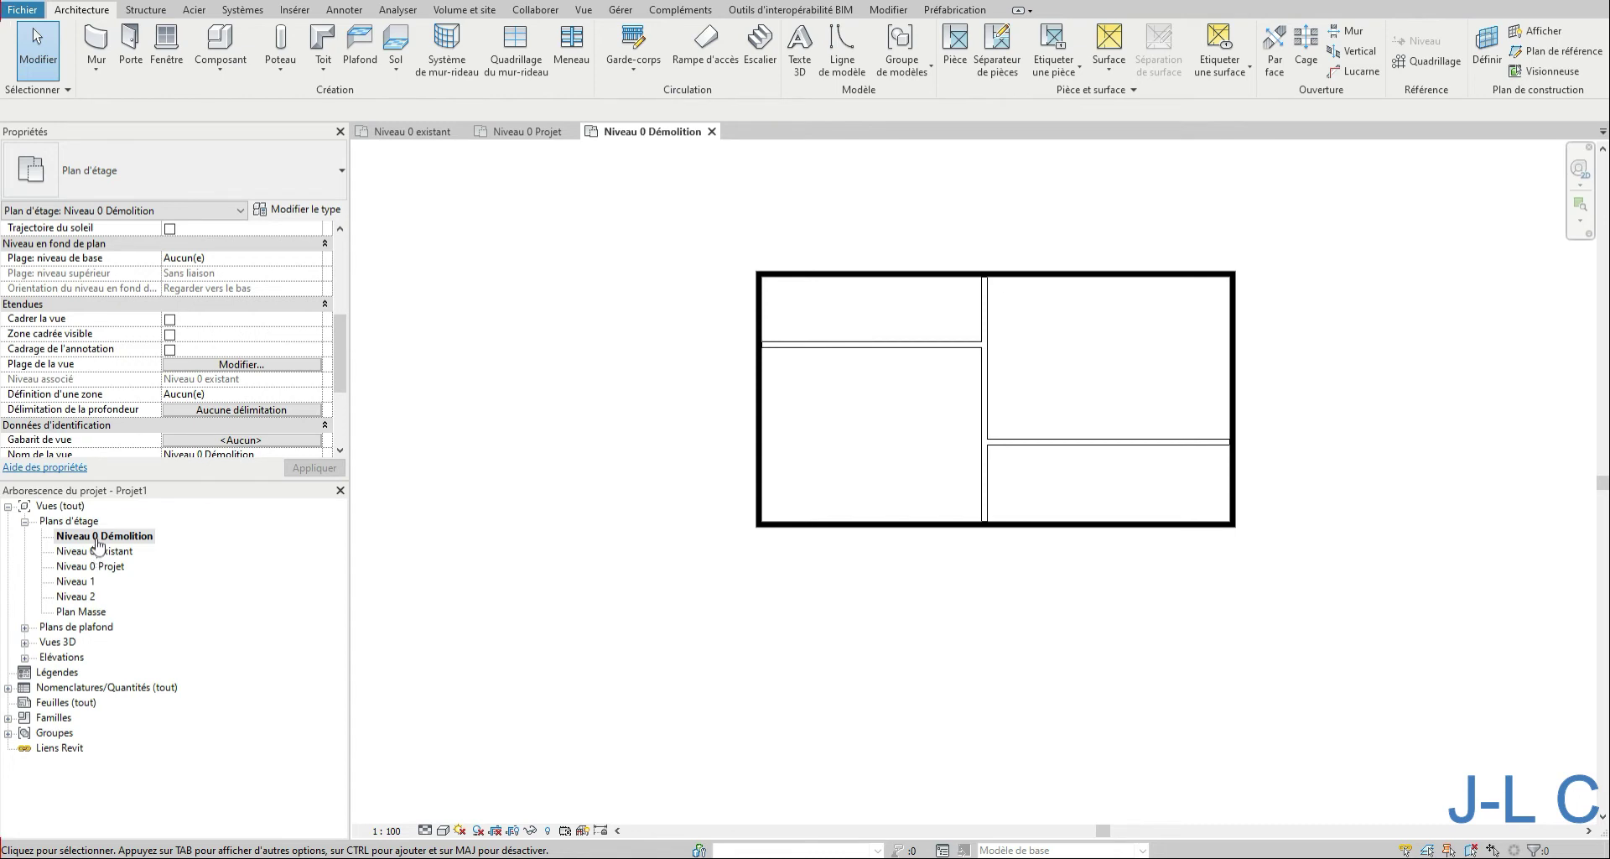
- Rename the Niveau 0 existant floor plan as 1 Niveau 0 existant
{"action": "left_click", "coordinate": [64, 538]}
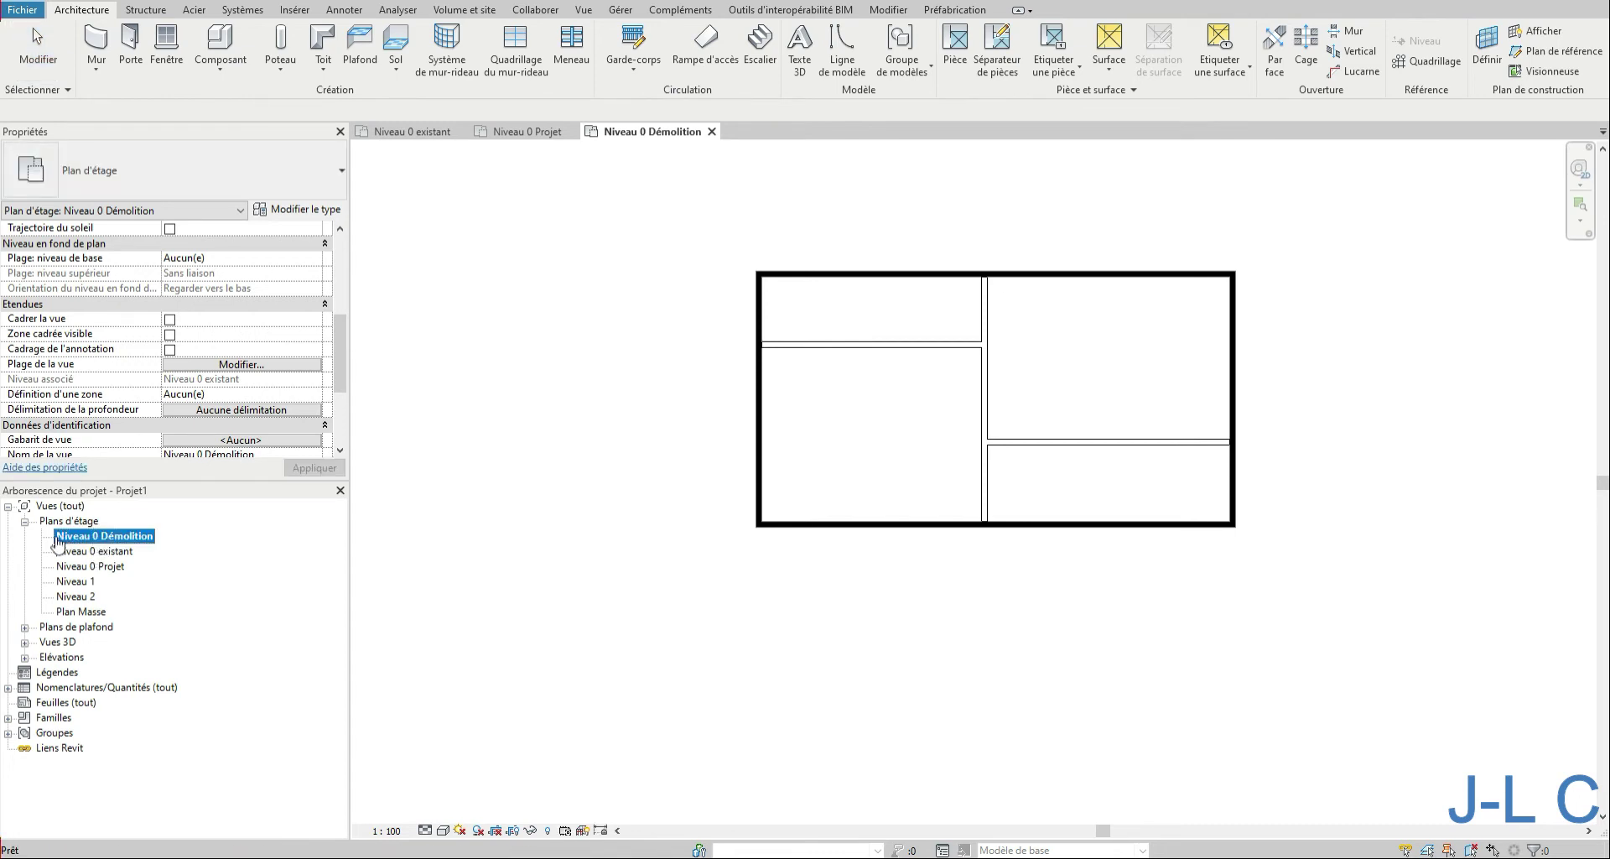
{"action": "double_click", "coordinate": [59, 552]}
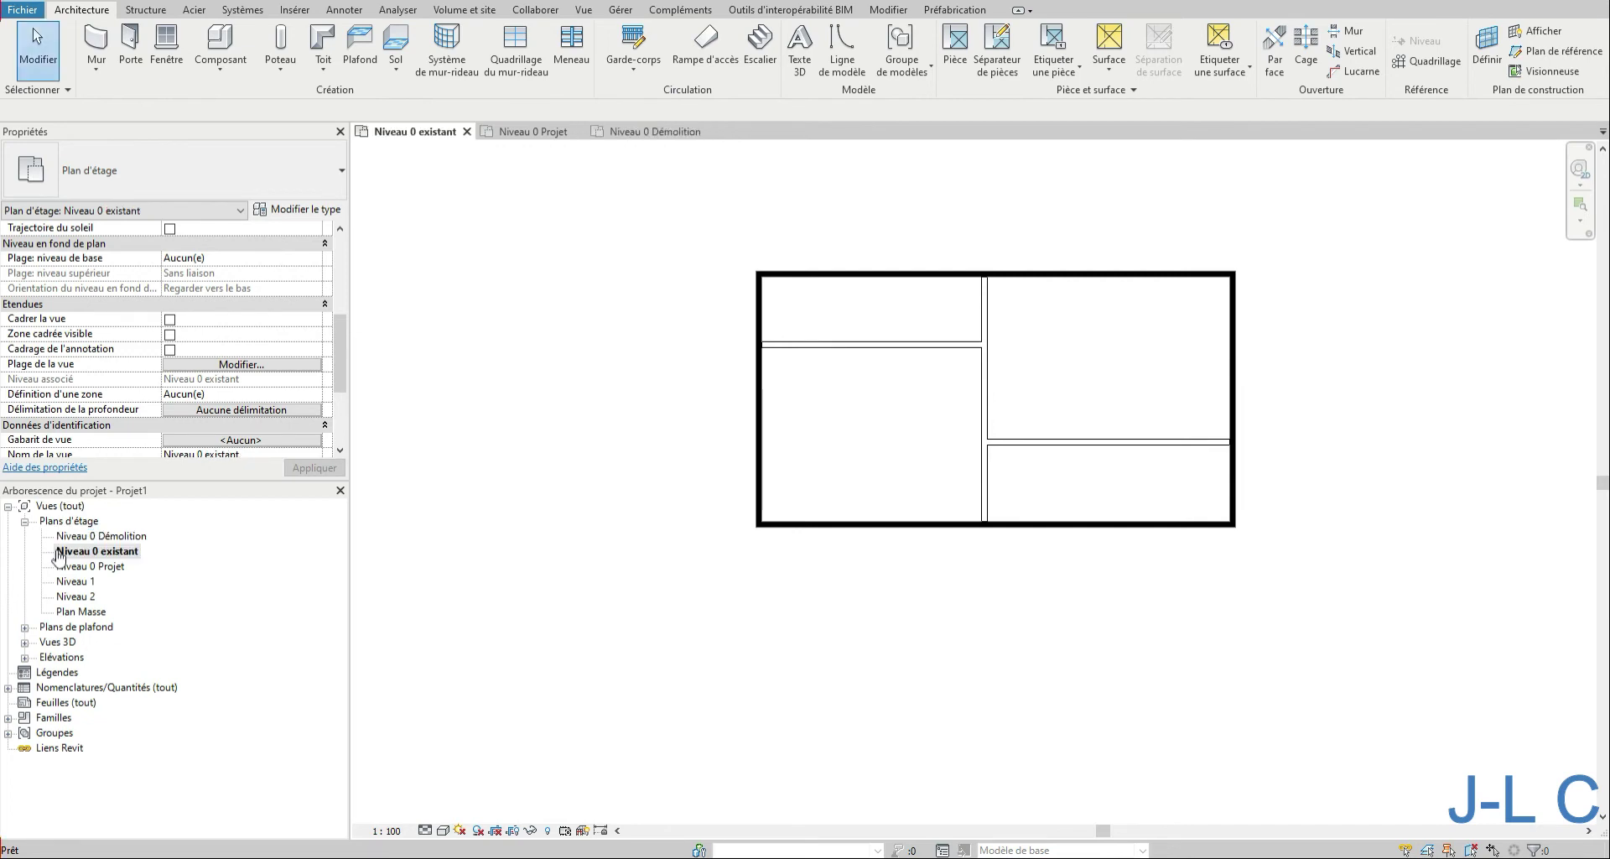
{"action": "left_click", "coordinate": [58, 552]}
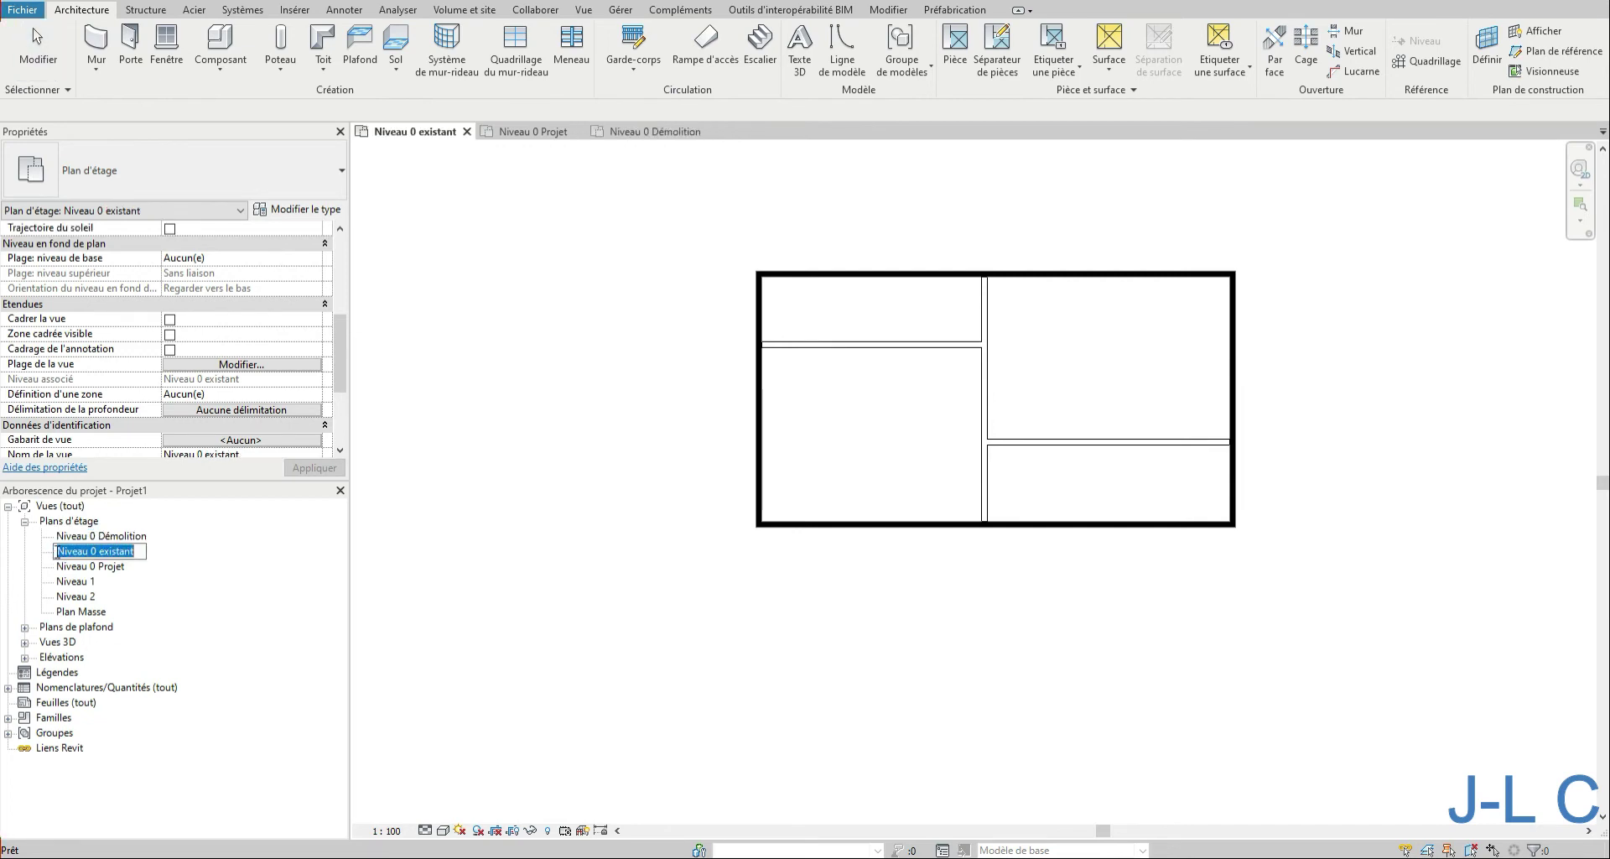
{"action": "left_click", "coordinate": [56, 551]}
{"action": "type", "text": "0"}
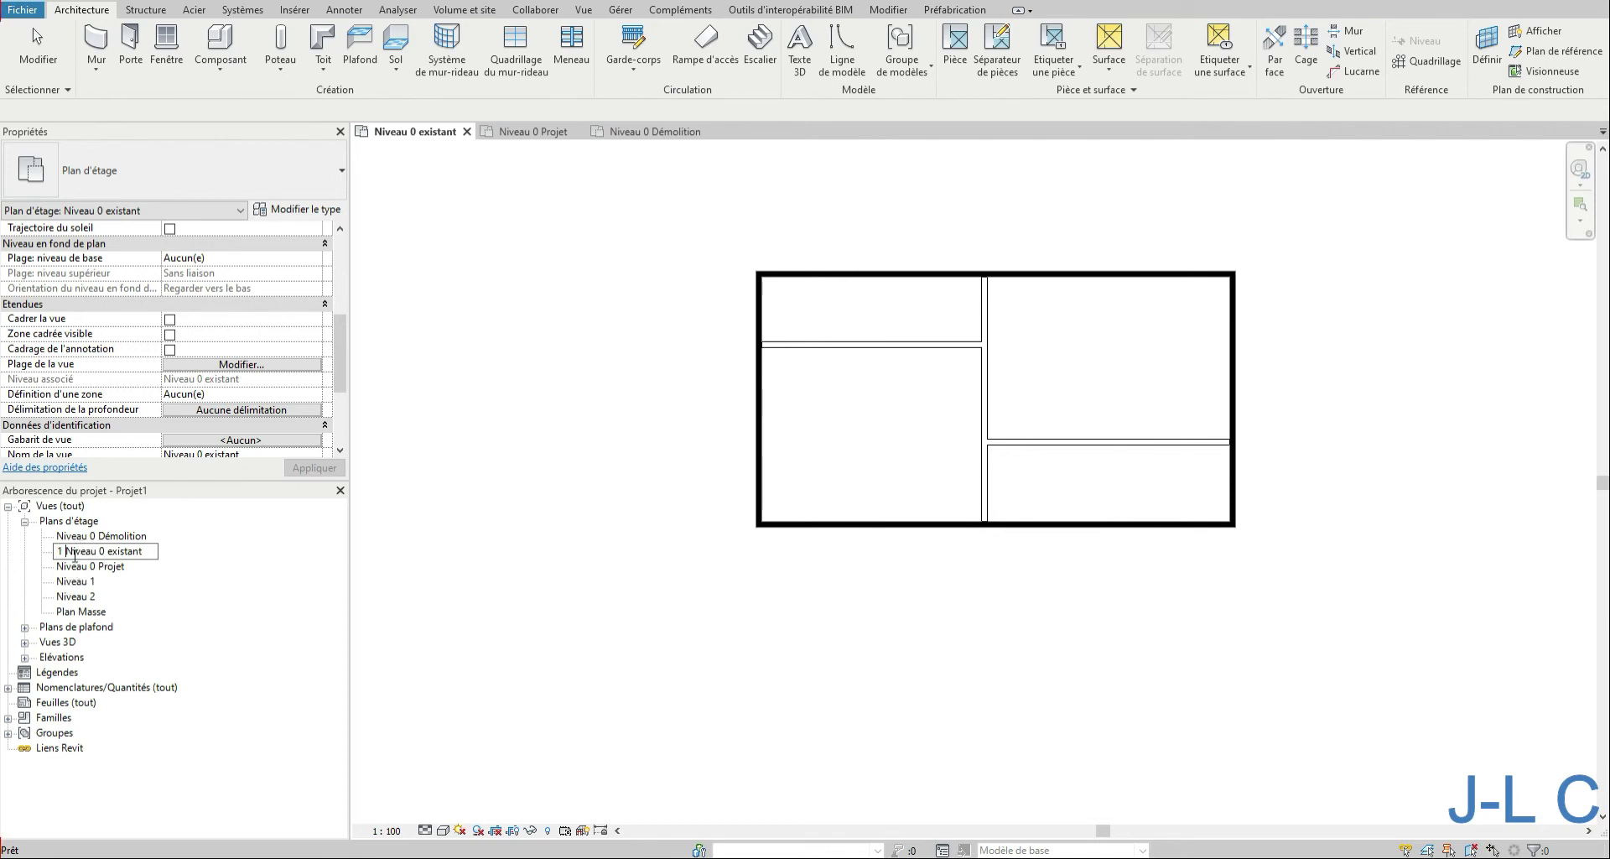
{"action": "key", "text": "Return"}
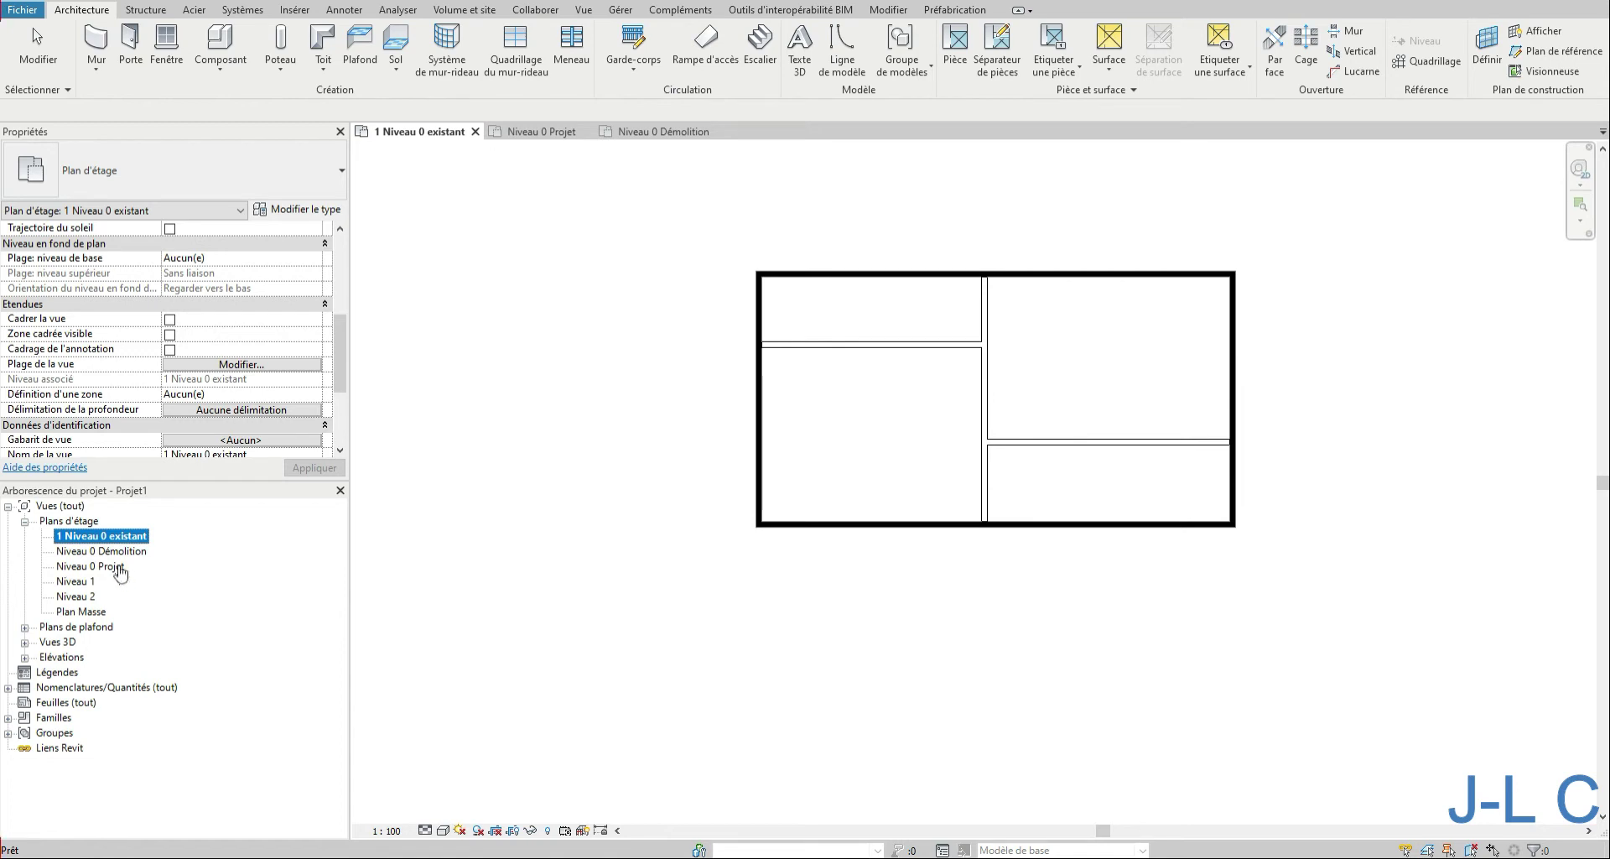
- Rename the demolition plan as 2 Niveau 0 Démolition and the project plan as 3 Niveau 0 Projet
{"action": "left_click", "coordinate": [65, 553]}
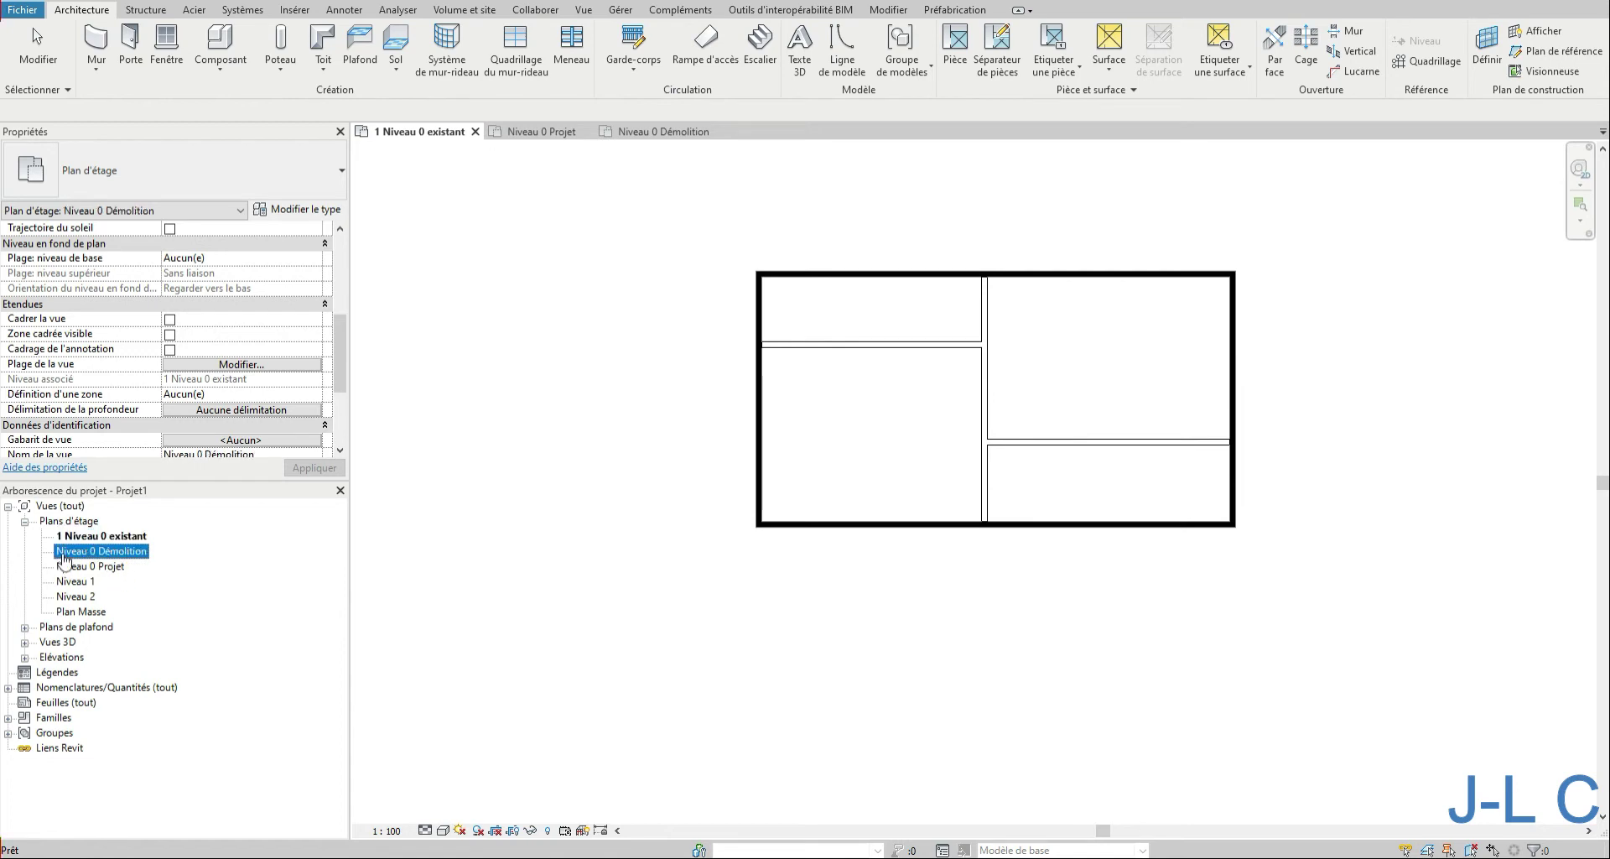
{"action": "left_click", "coordinate": [57, 554]}
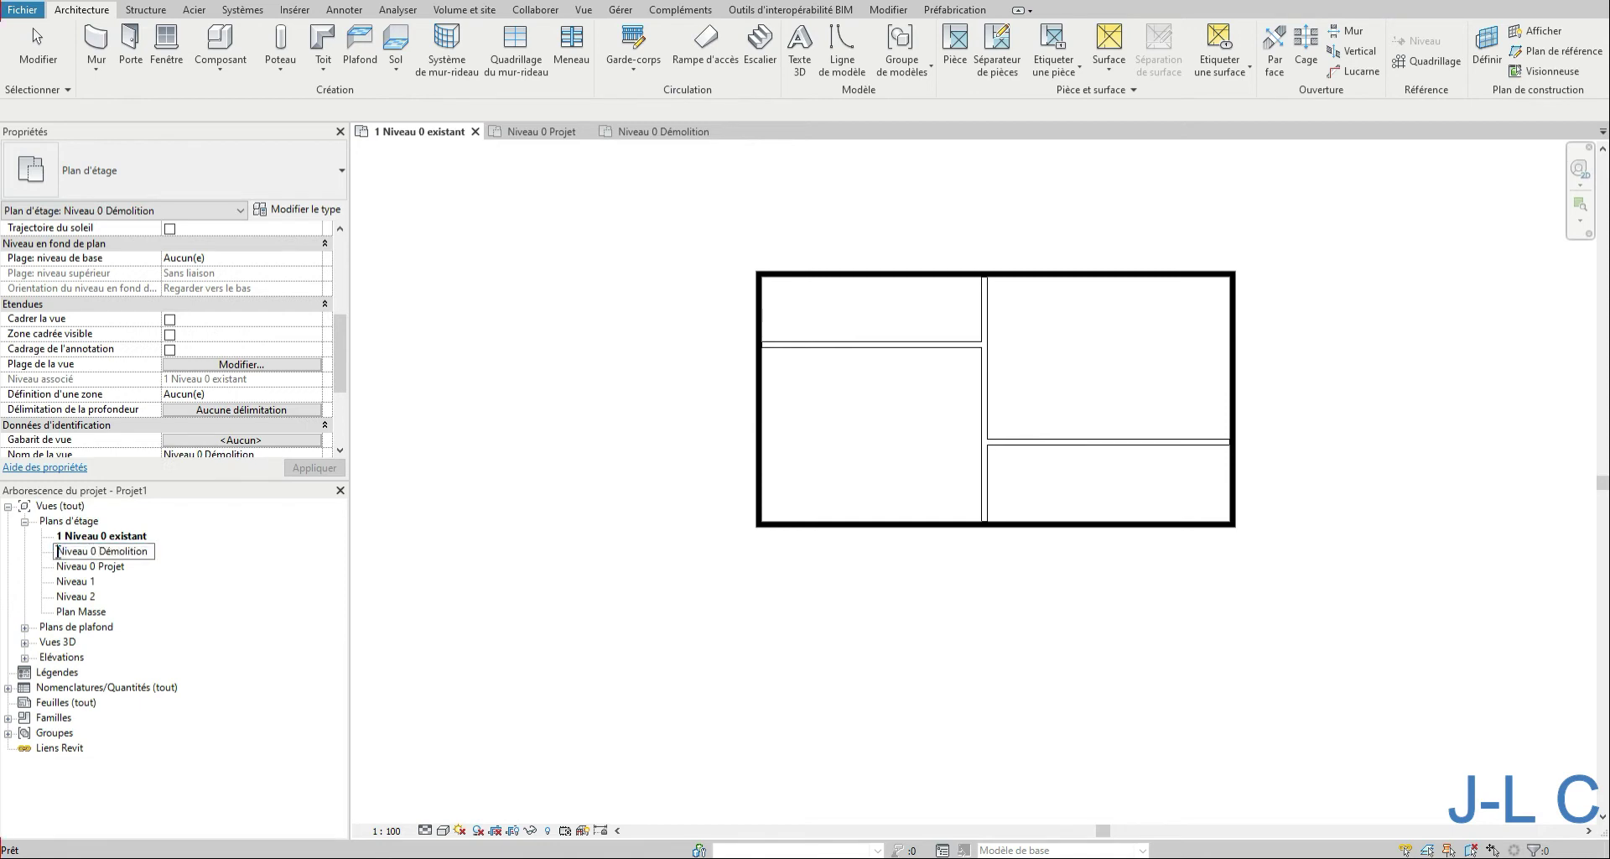
{"action": "type", "text": "2"}
{"action": "left_click", "coordinate": [72, 570]}
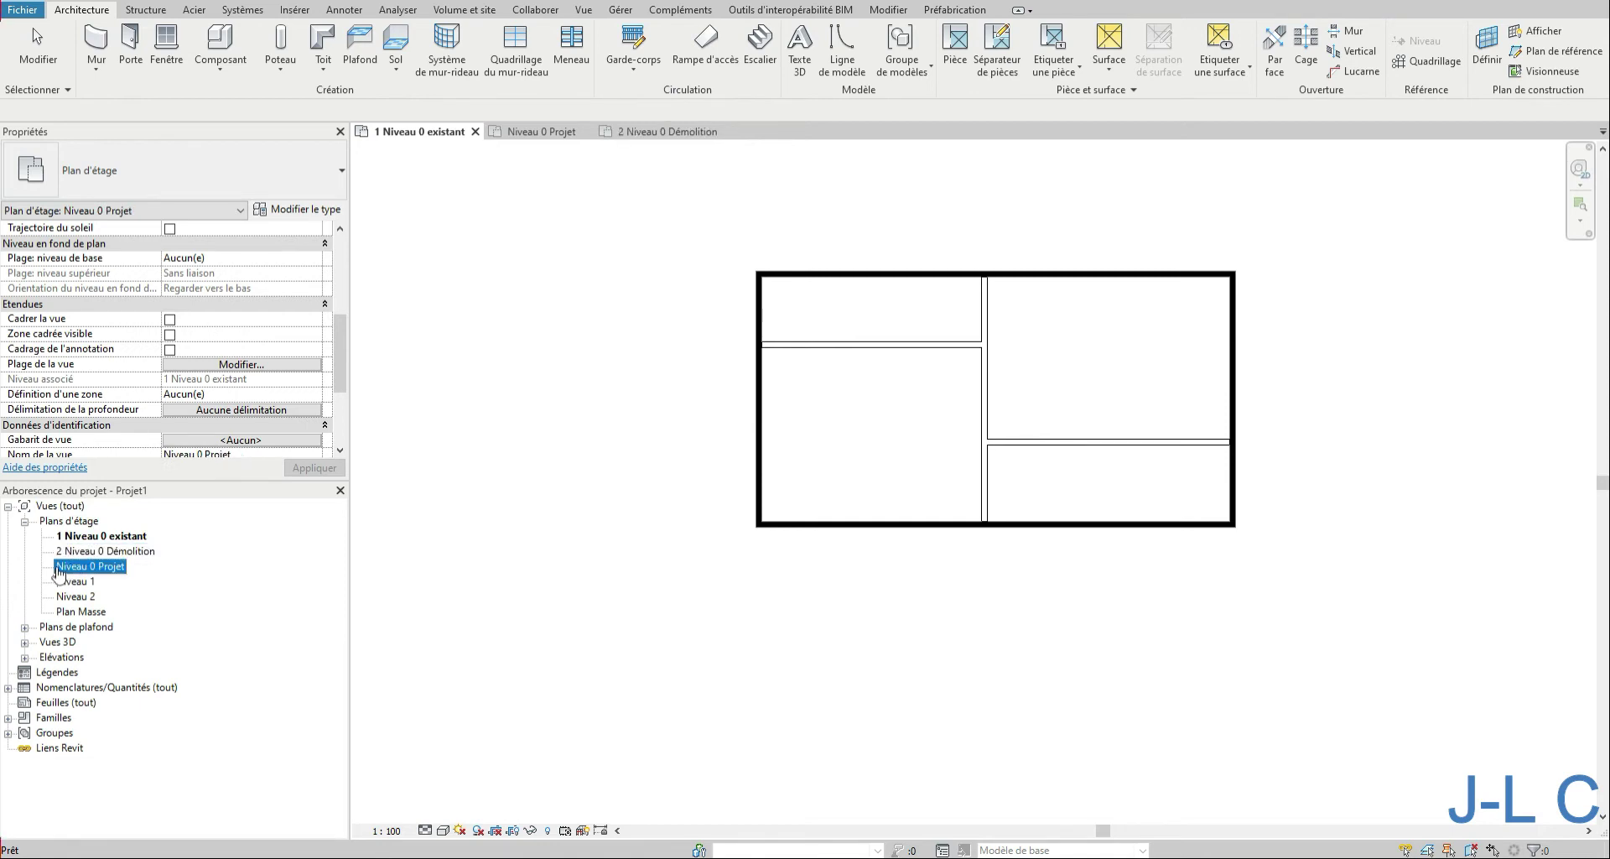
{"action": "left_click", "coordinate": [59, 570]}
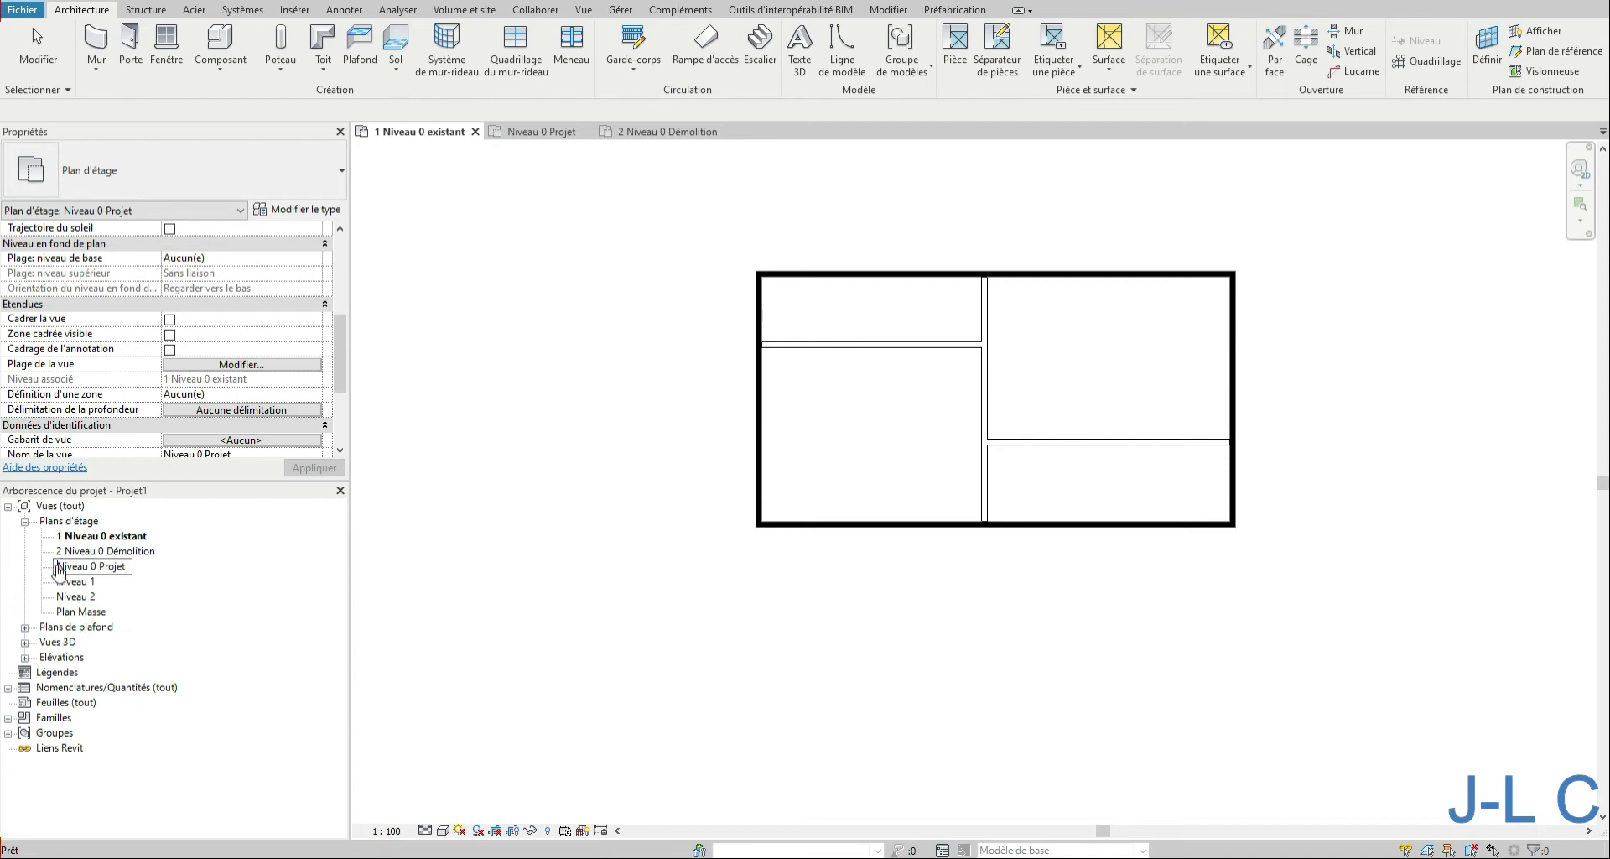
{"action": "type", "text": "3"}
{"action": "key", "text": "Return"}
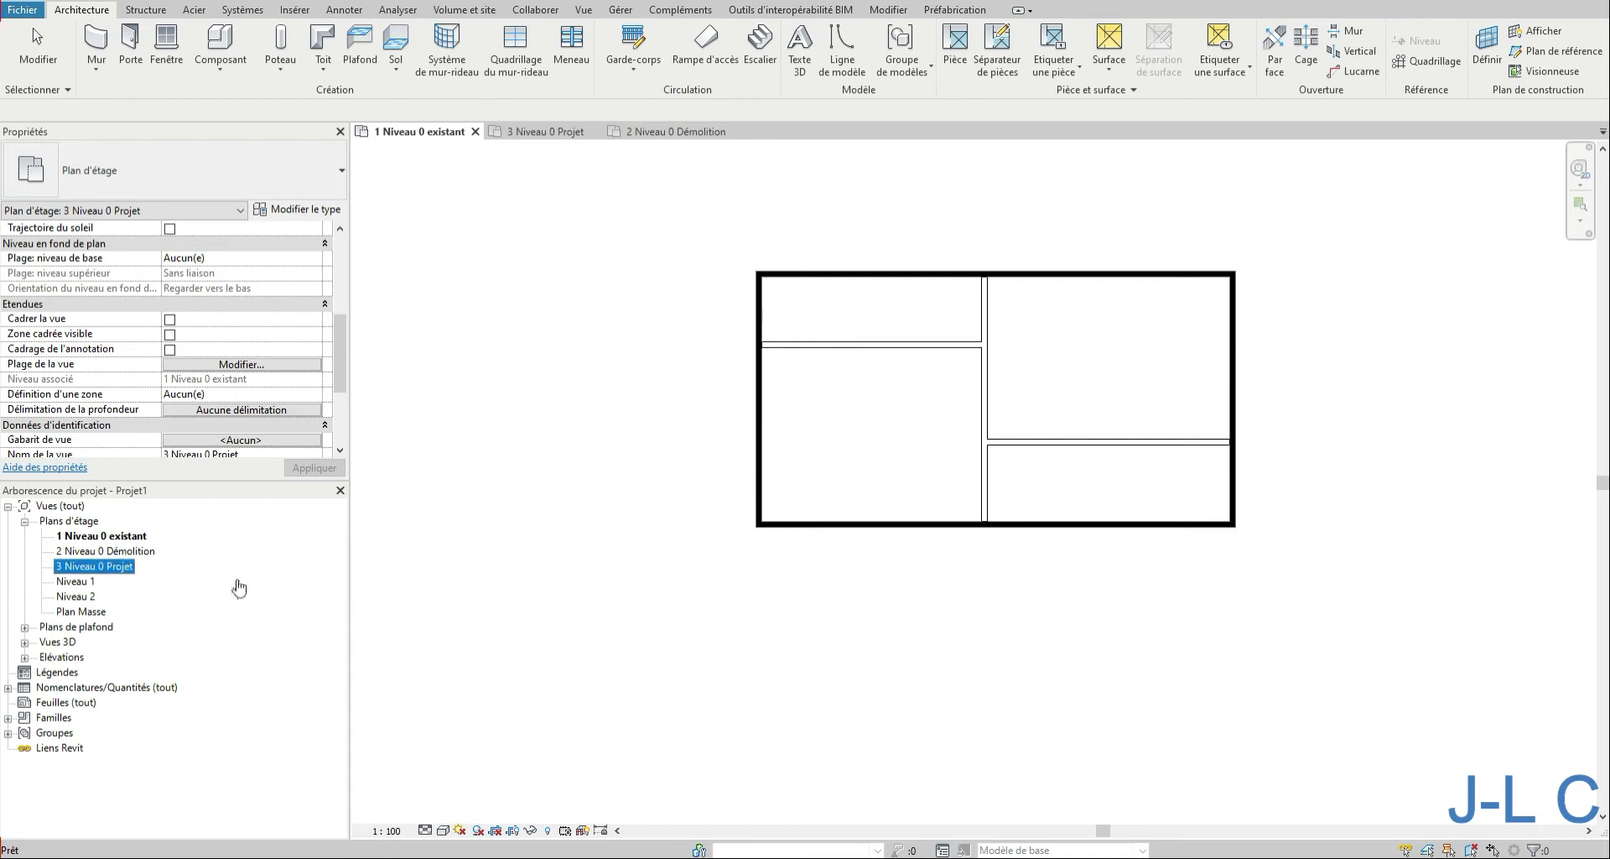
{"action": "left_click", "coordinate": [664, 646]}
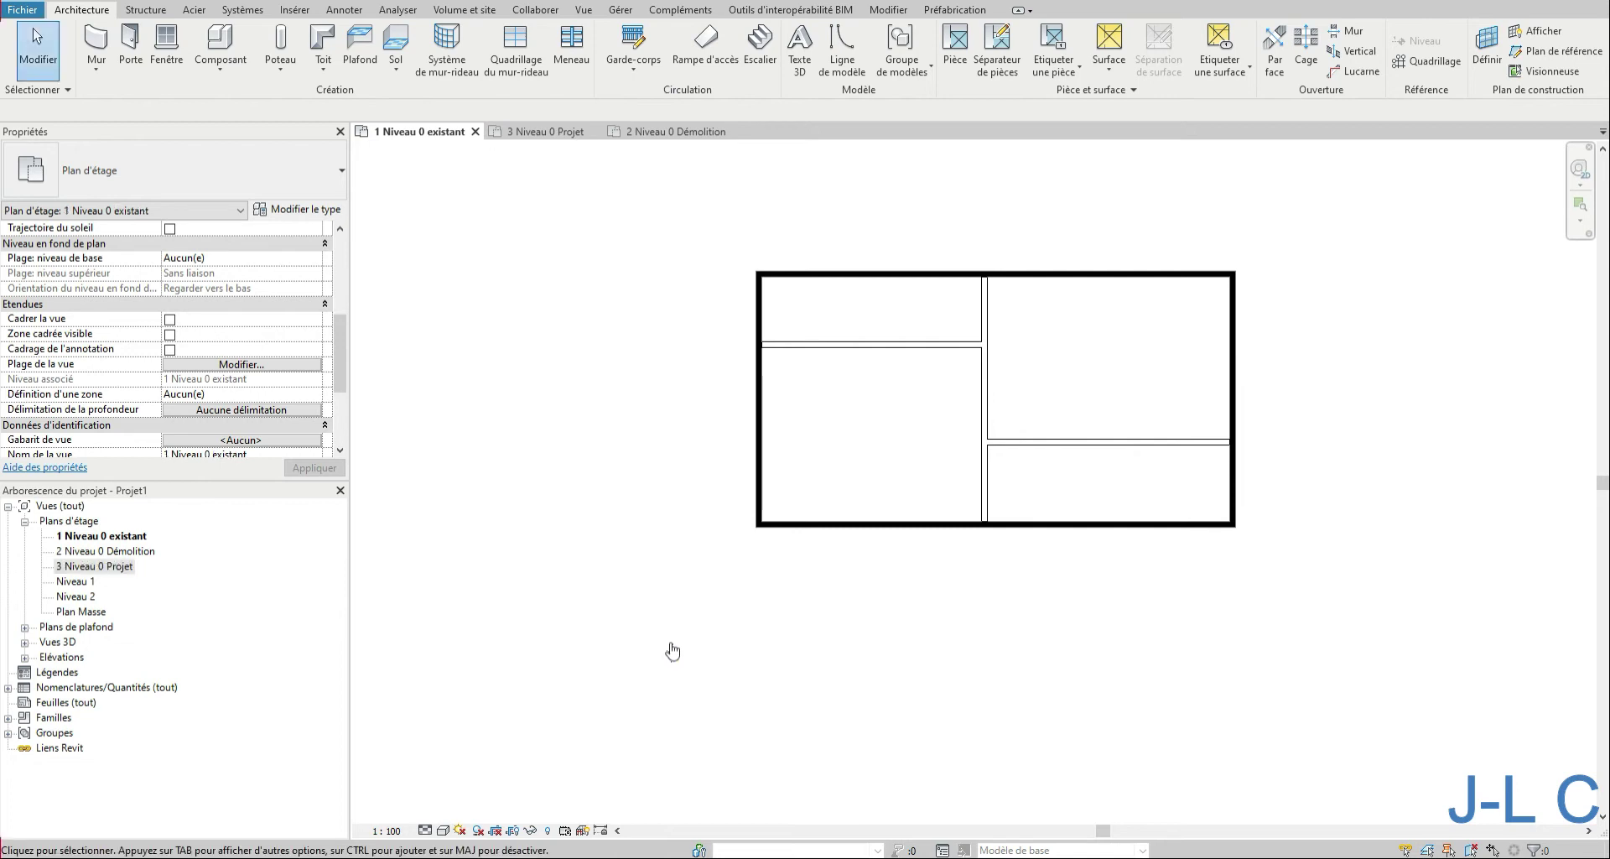
- Check the phase filter options available for the 1 Niveau 0 existant view
{"action": "left_click", "coordinate": [133, 537]}
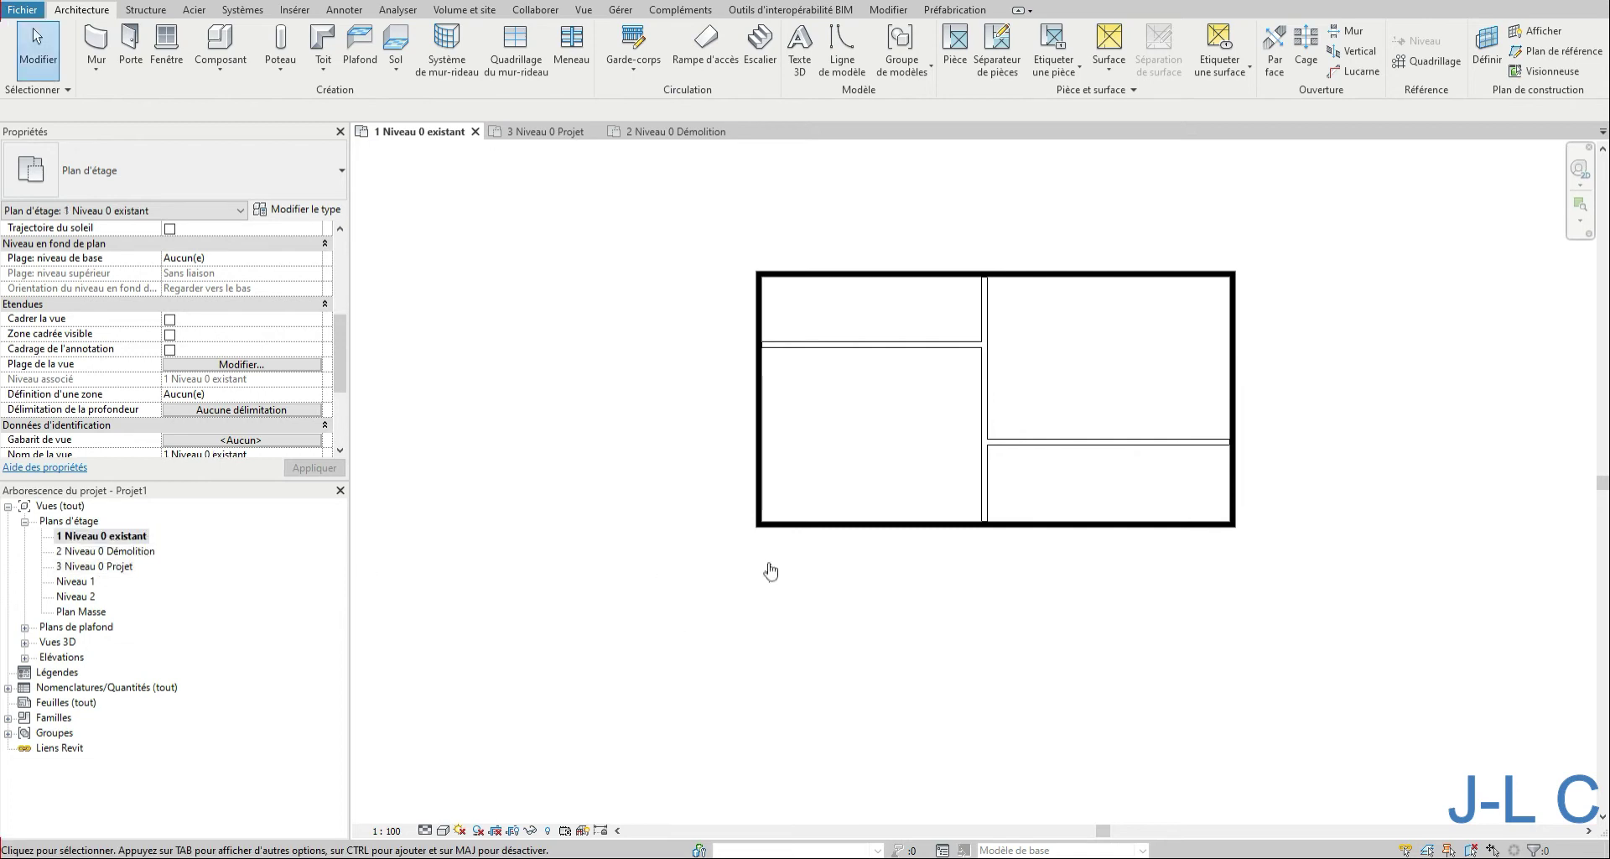
{"action": "left_click_drag", "start_coordinate": [340, 382], "coordinate": [340, 419]}
{"action": "scroll", "coordinate": [339, 406], "scroll_direction": "down", "scroll_amount": 1}
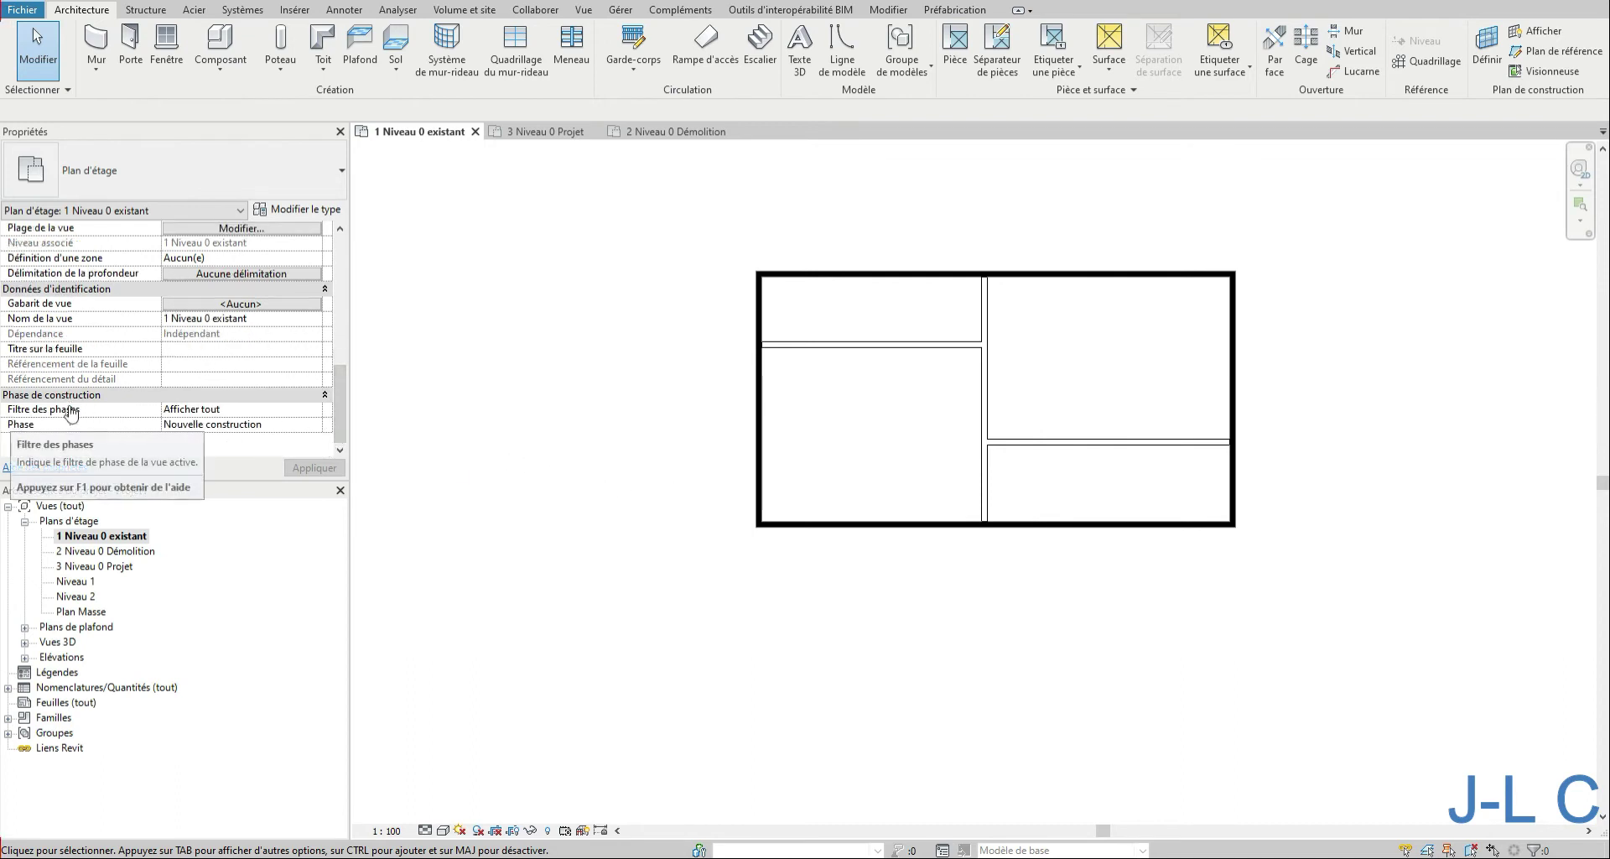
{"action": "left_click", "coordinate": [316, 414]}
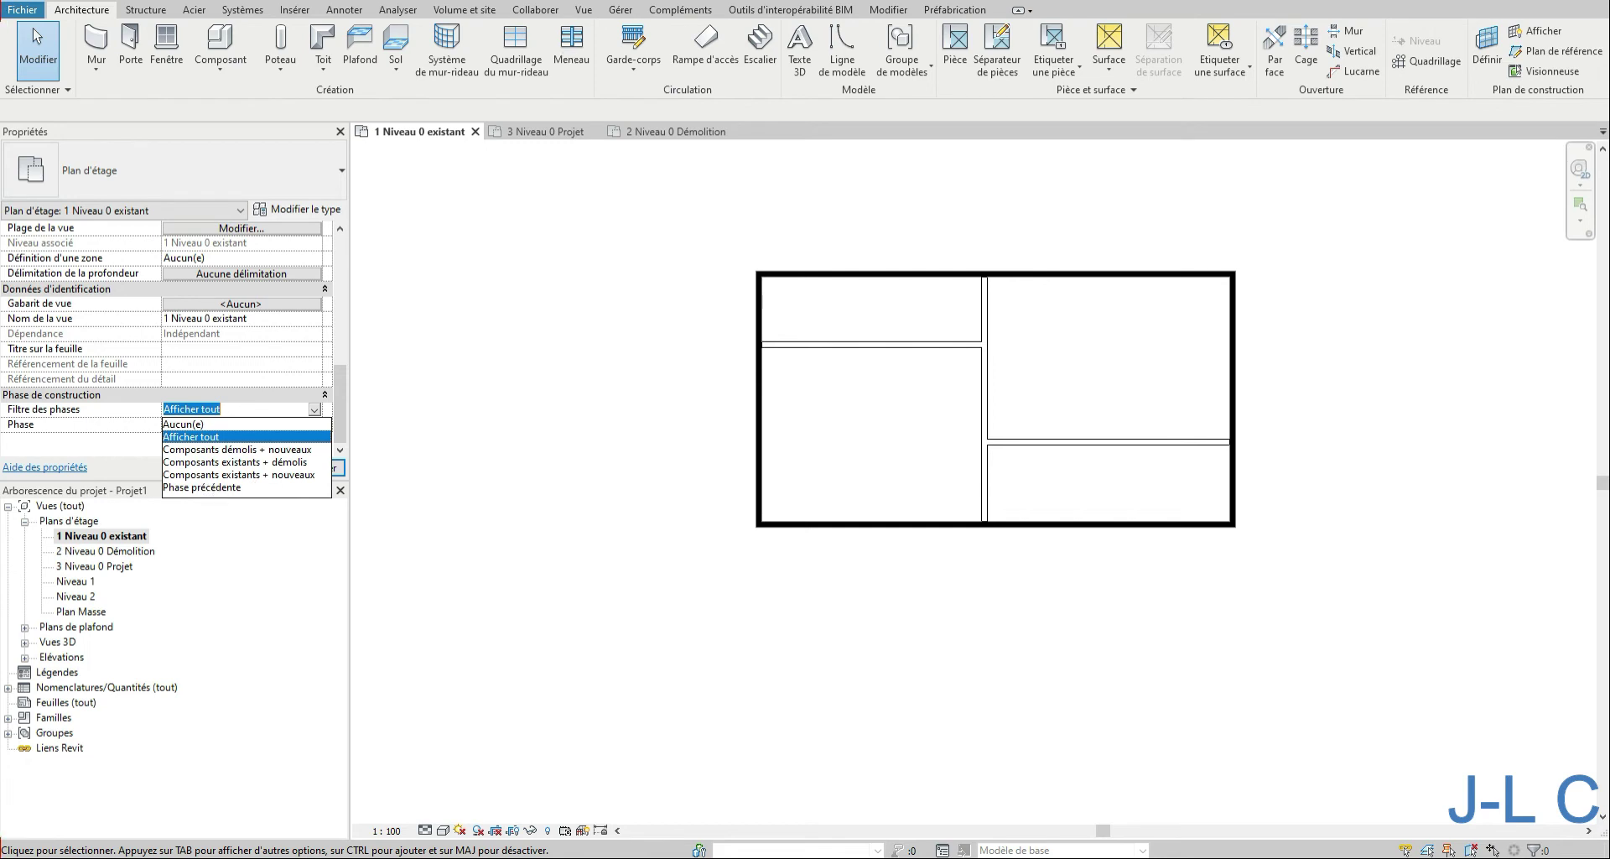
- Review the project phases, the phase filters and the graphic overrides in the construction phase settings
{"action": "left_click", "coordinate": [628, 13]}
{"action": "left_click", "coordinate": [627, 14]}
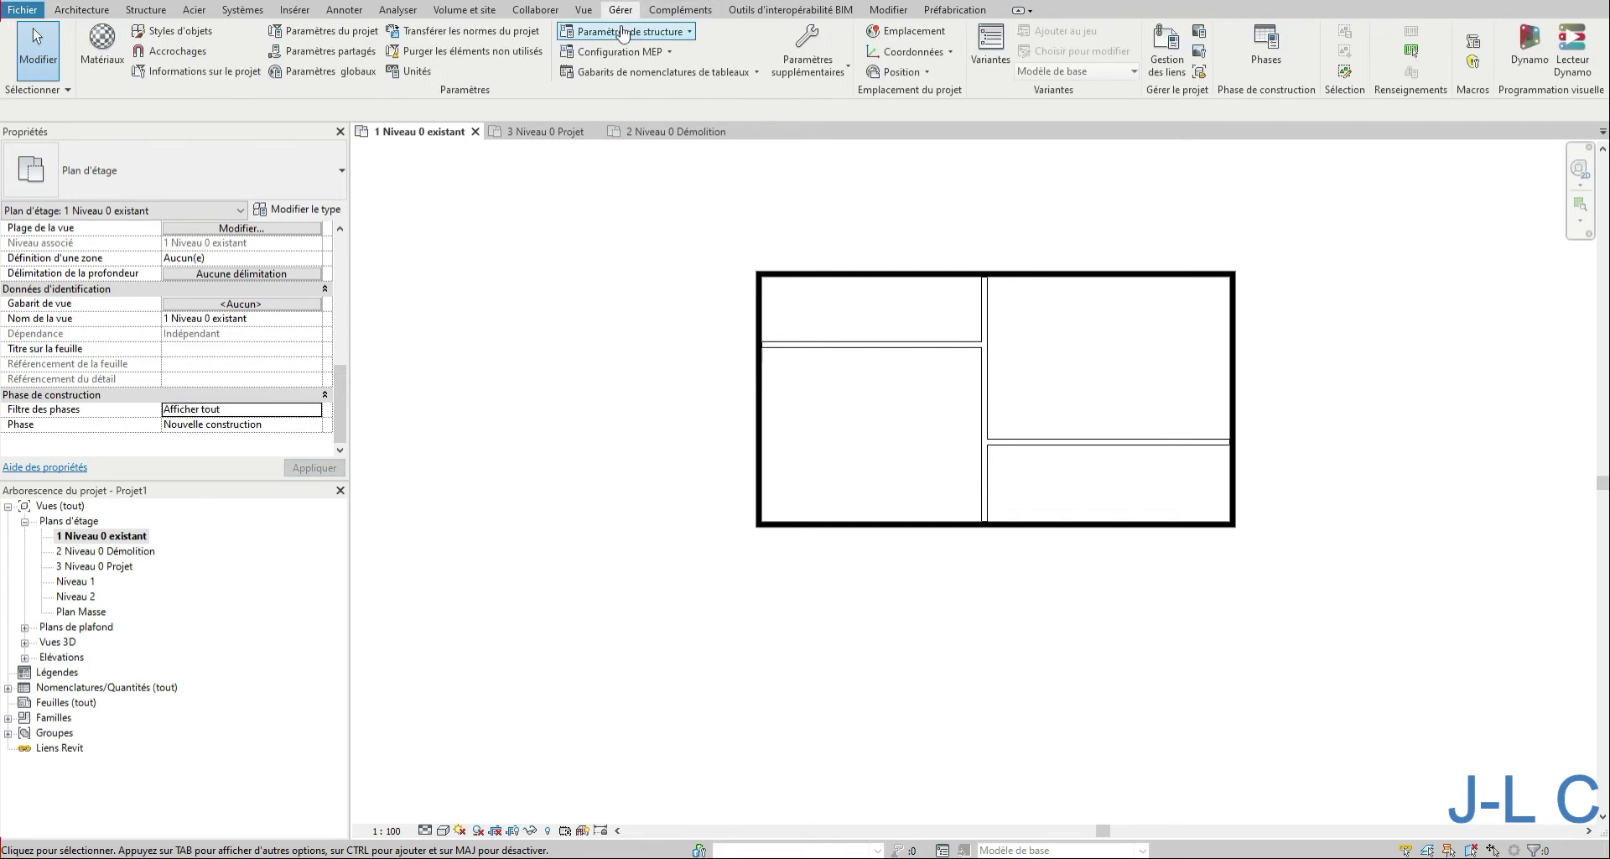
{"action": "left_click", "coordinate": [1287, 65]}
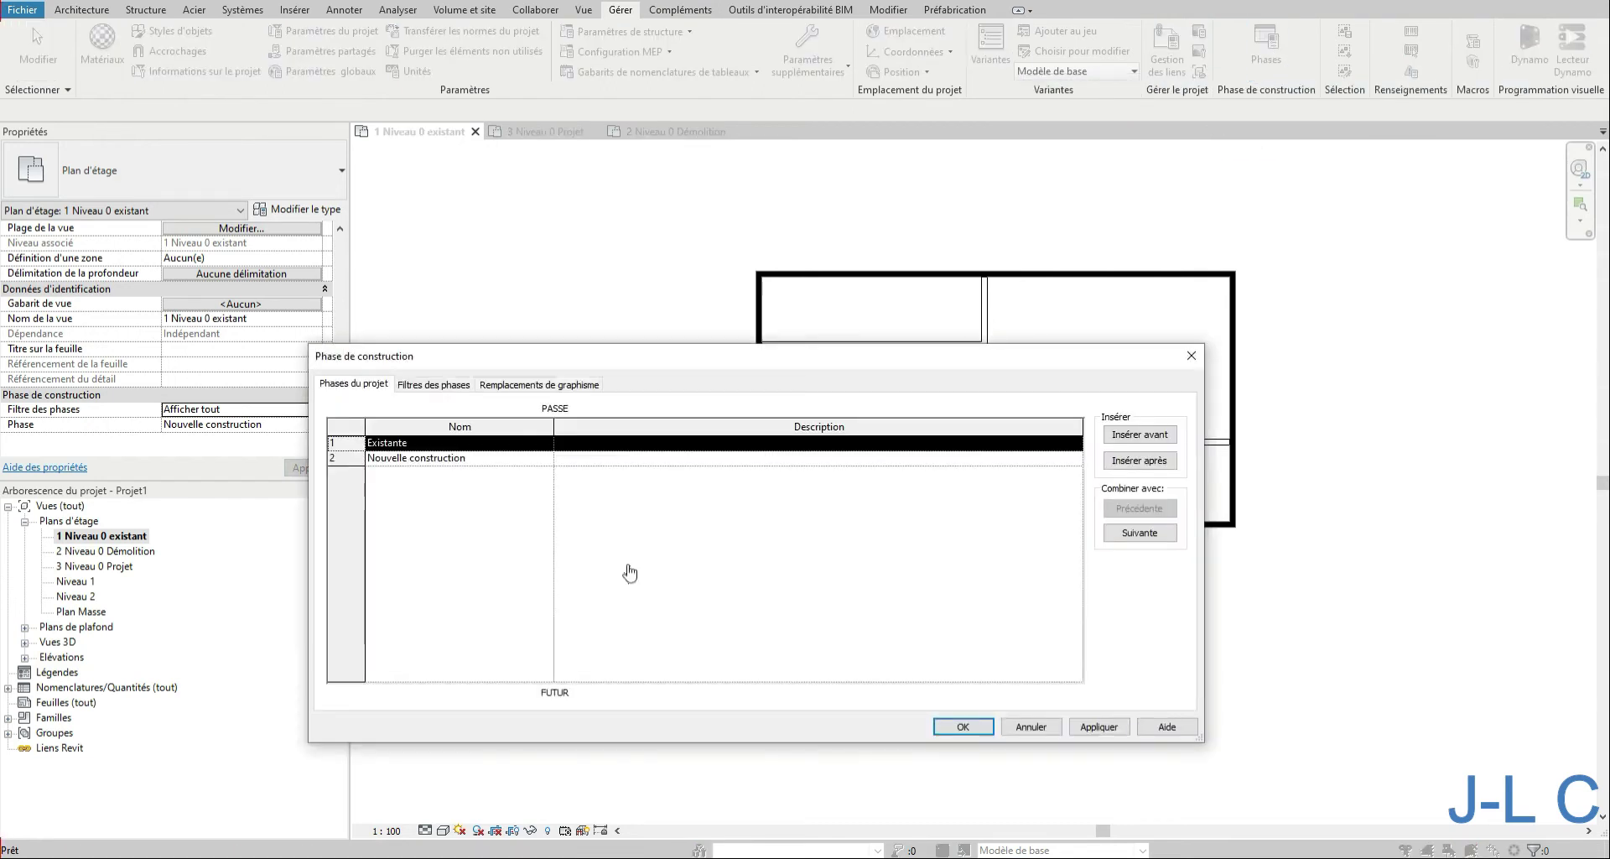
{"action": "left_click", "coordinate": [390, 461]}
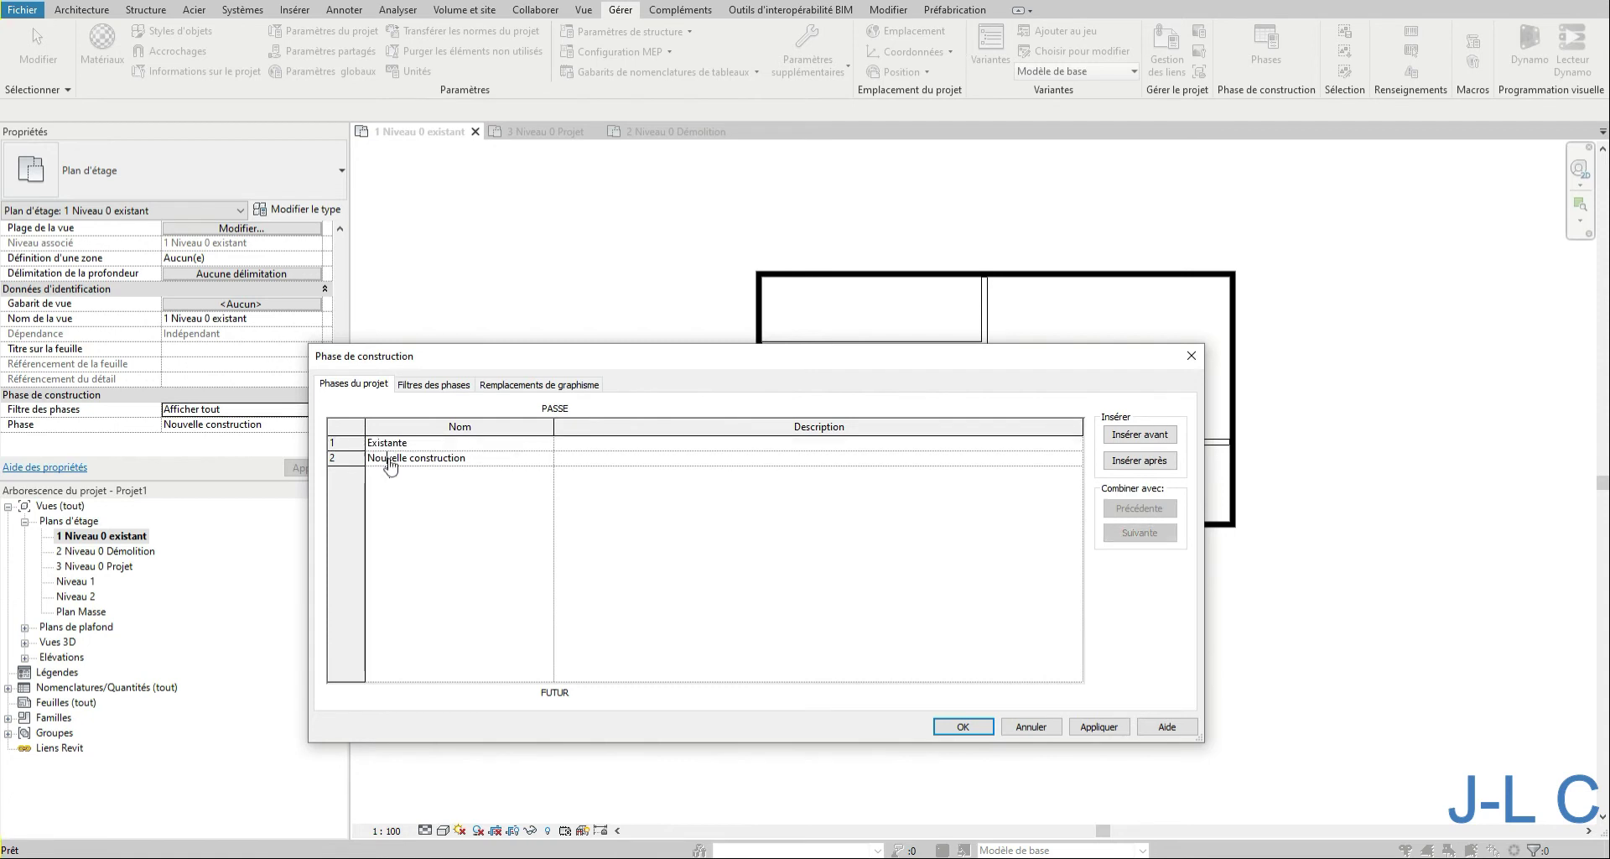
{"action": "left_click", "coordinate": [435, 385]}
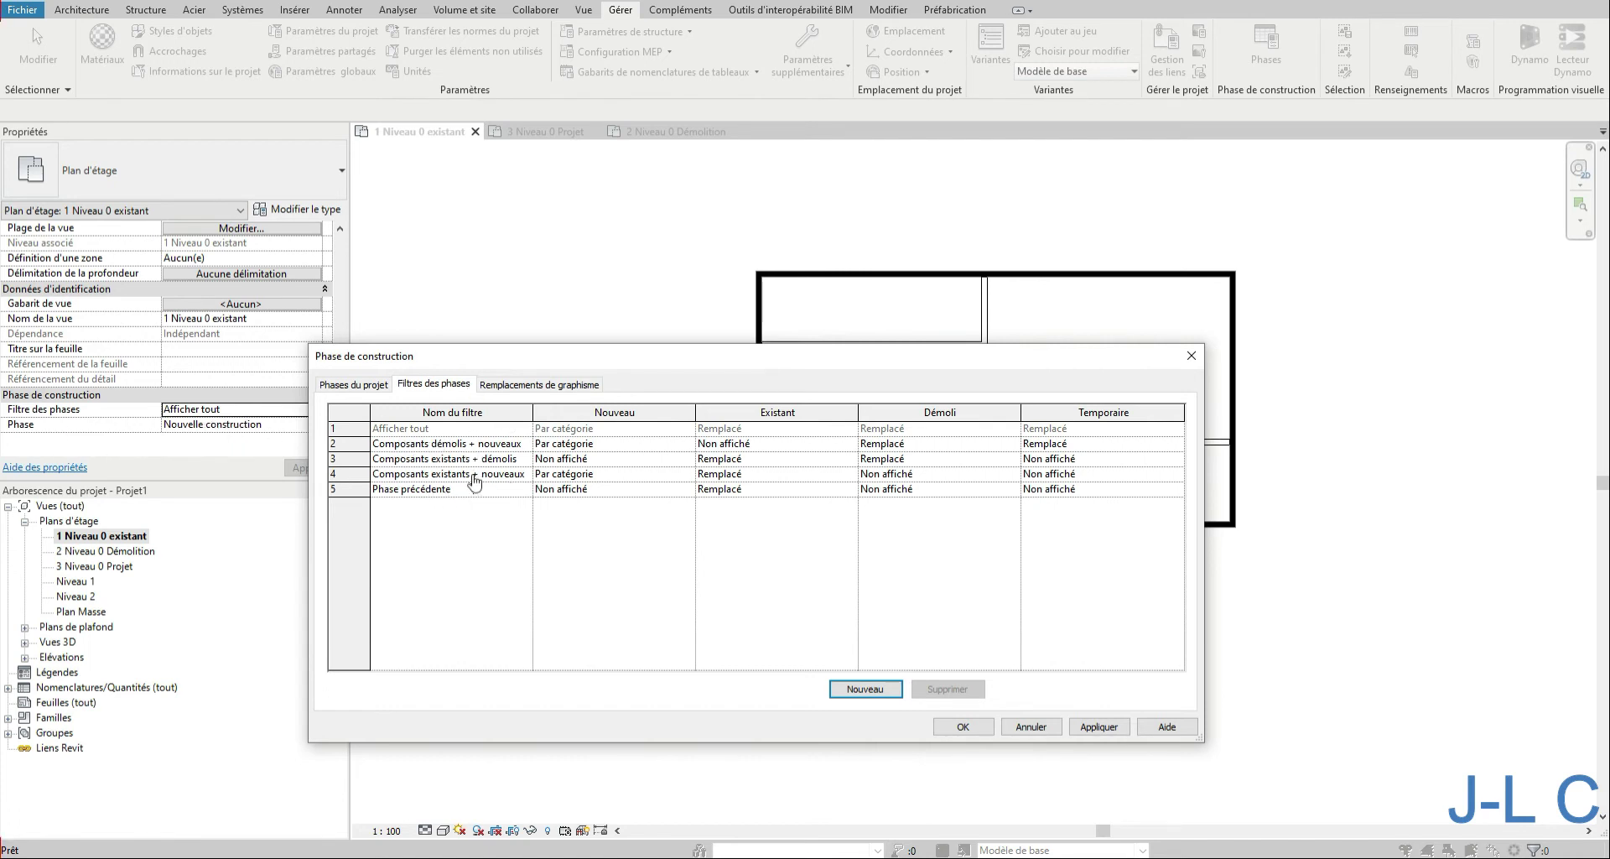
{"action": "left_click", "coordinate": [521, 389]}
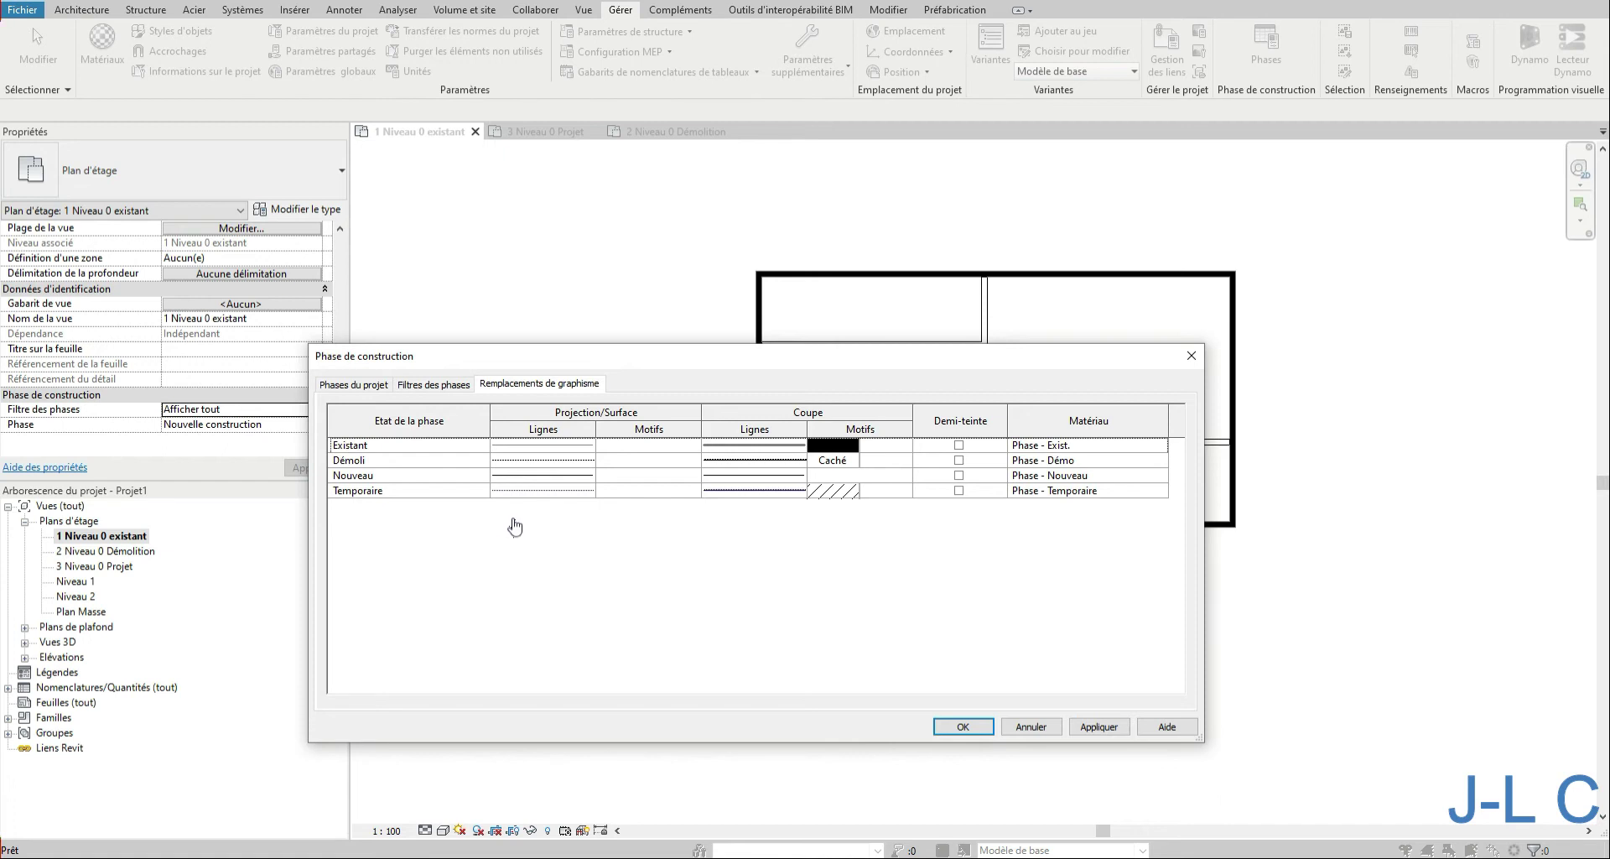
{"action": "left_click", "coordinate": [354, 384]}
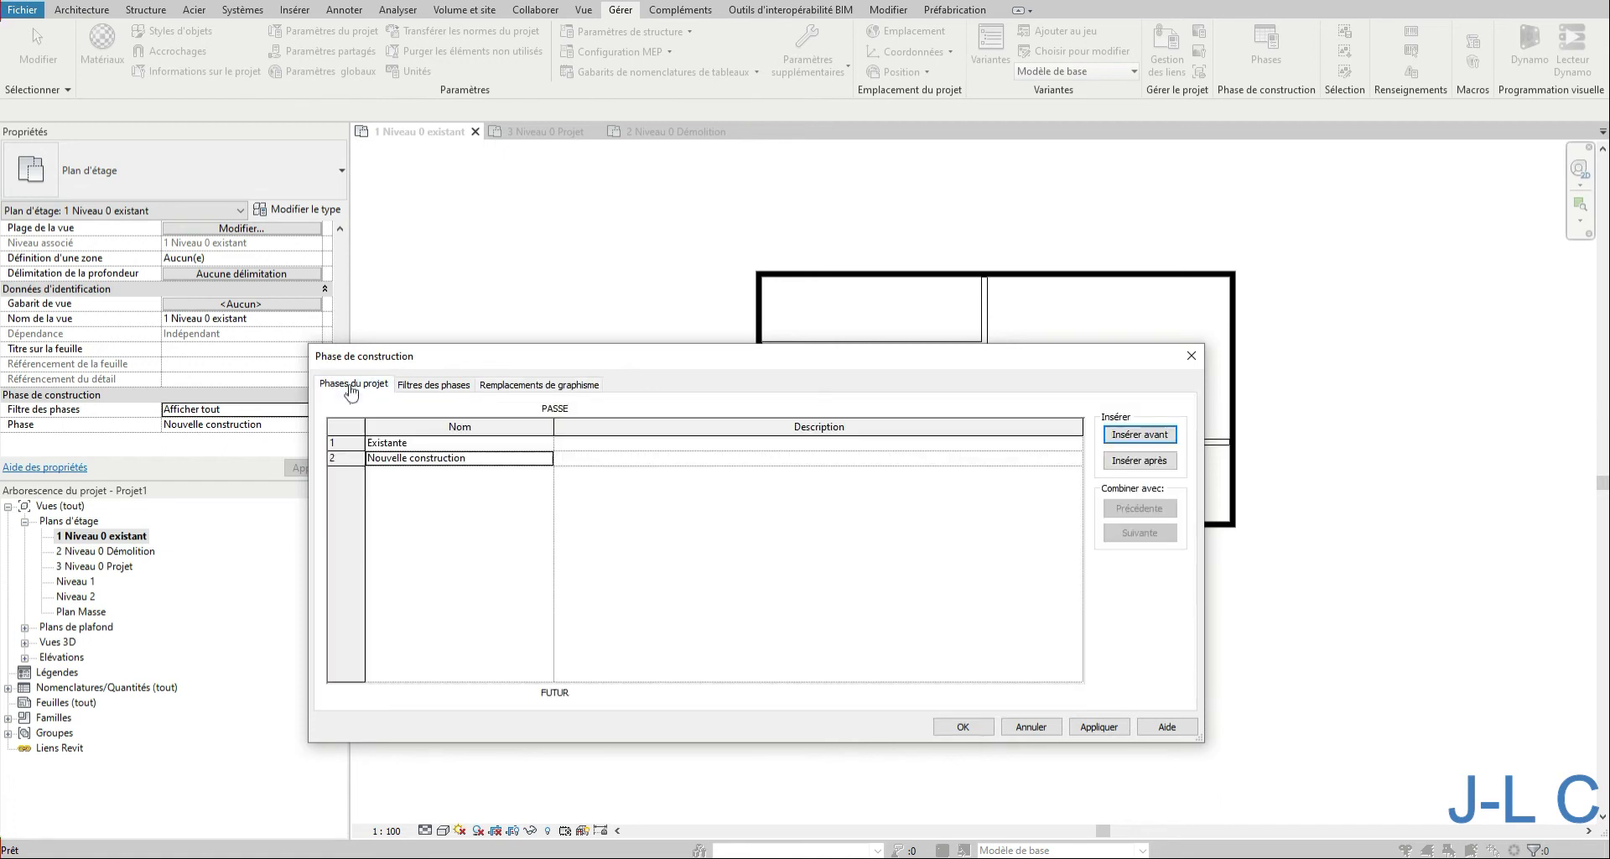
{"action": "left_click", "coordinate": [963, 726]}
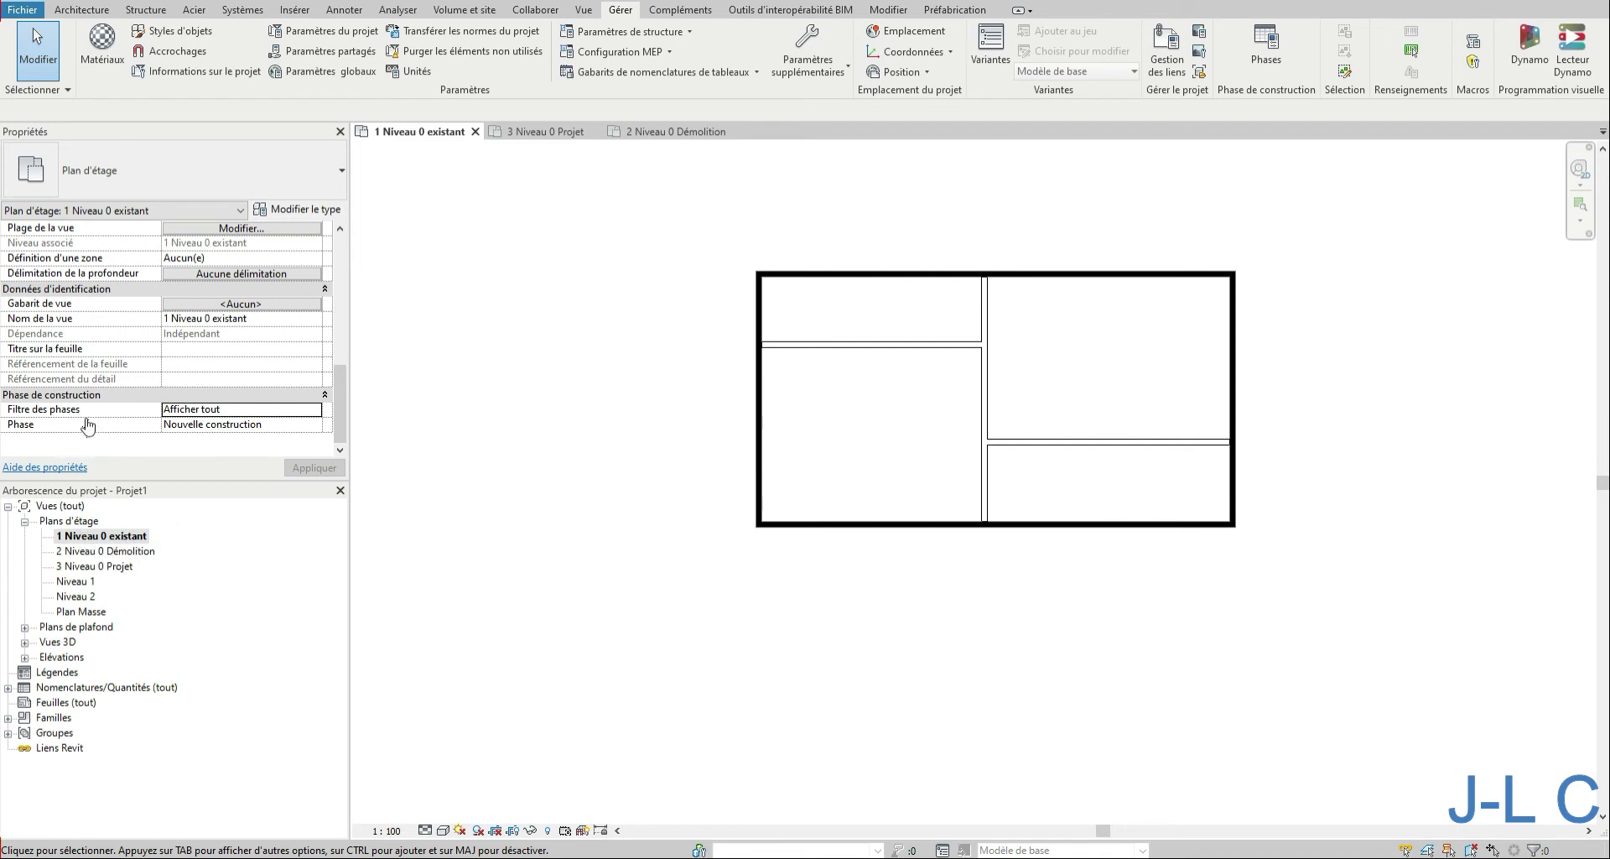
- Set the 1 Niveau 0 existant view's phase filter to Composants existants + nouveaux and its phase to Existante
{"action": "left_click", "coordinate": [315, 410]}
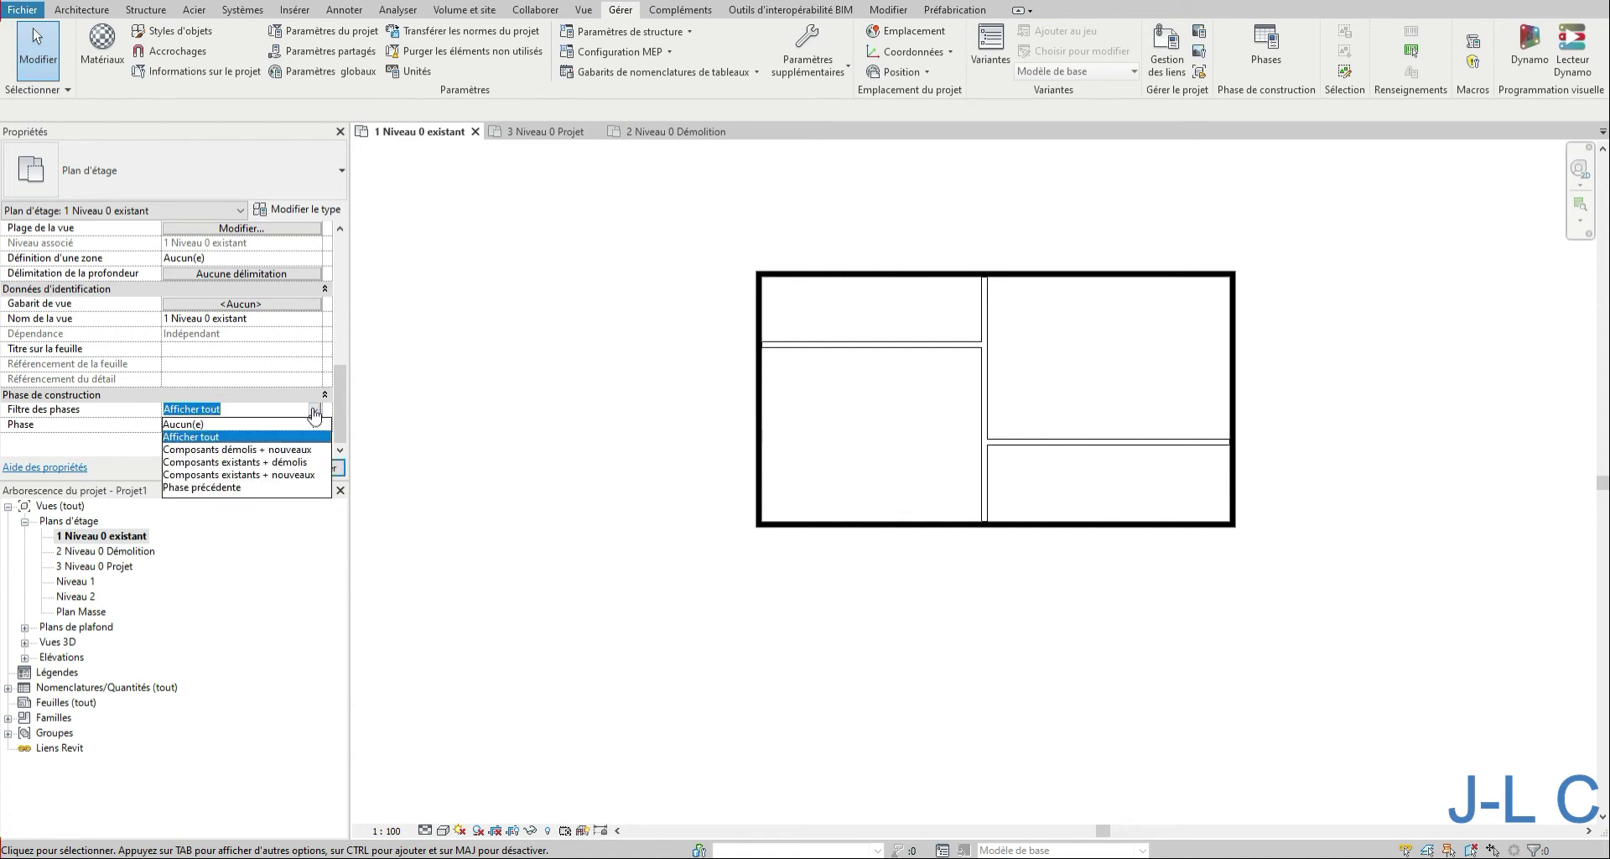
{"action": "left_click", "coordinate": [240, 475]}
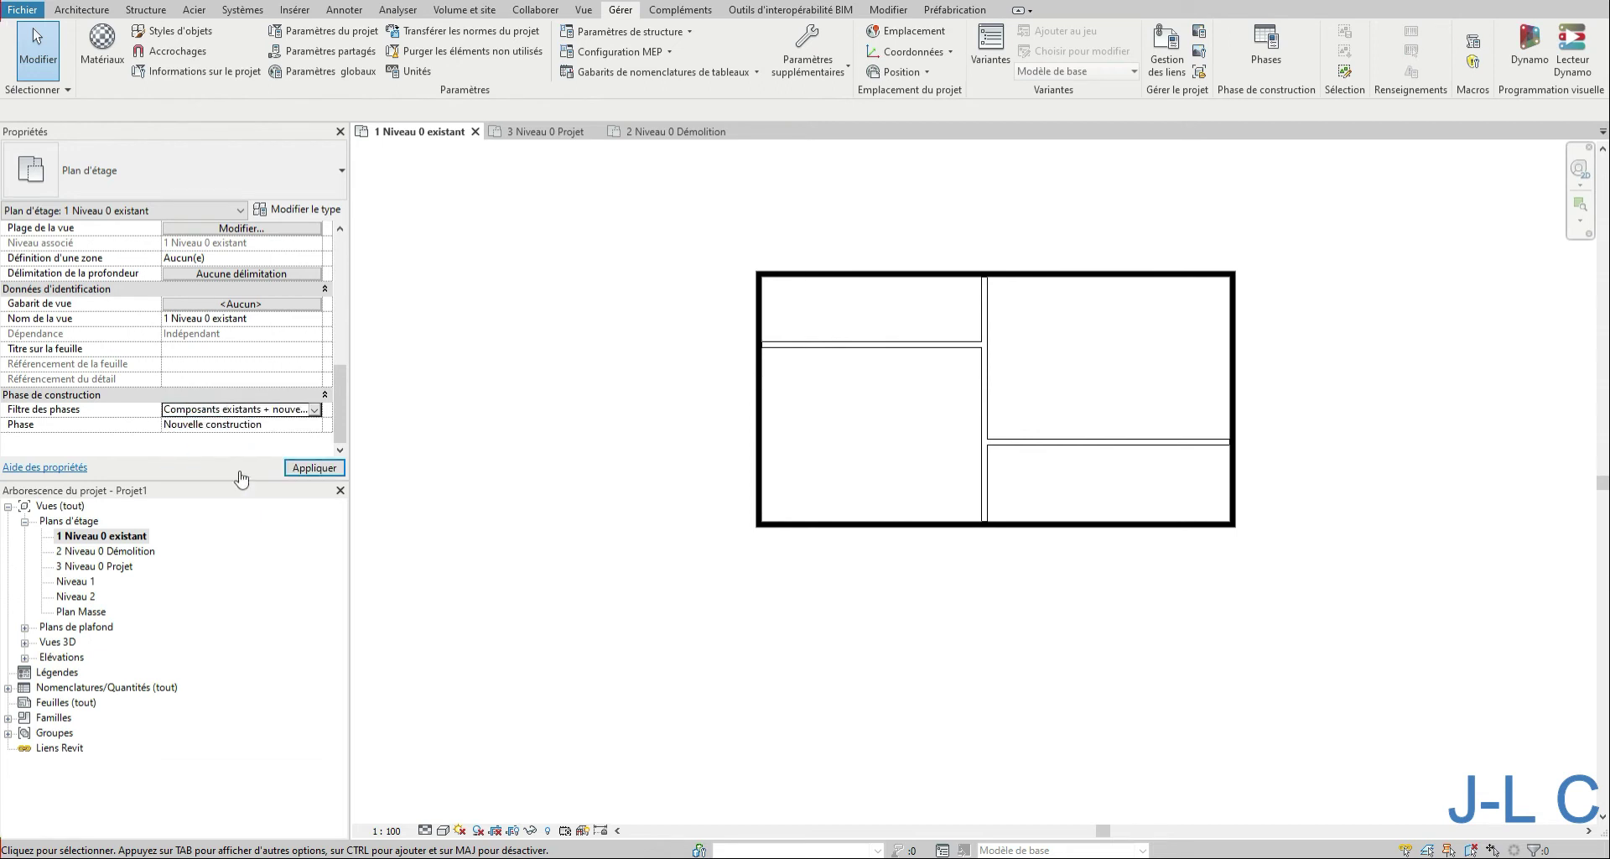
{"action": "left_click", "coordinate": [312, 467]}
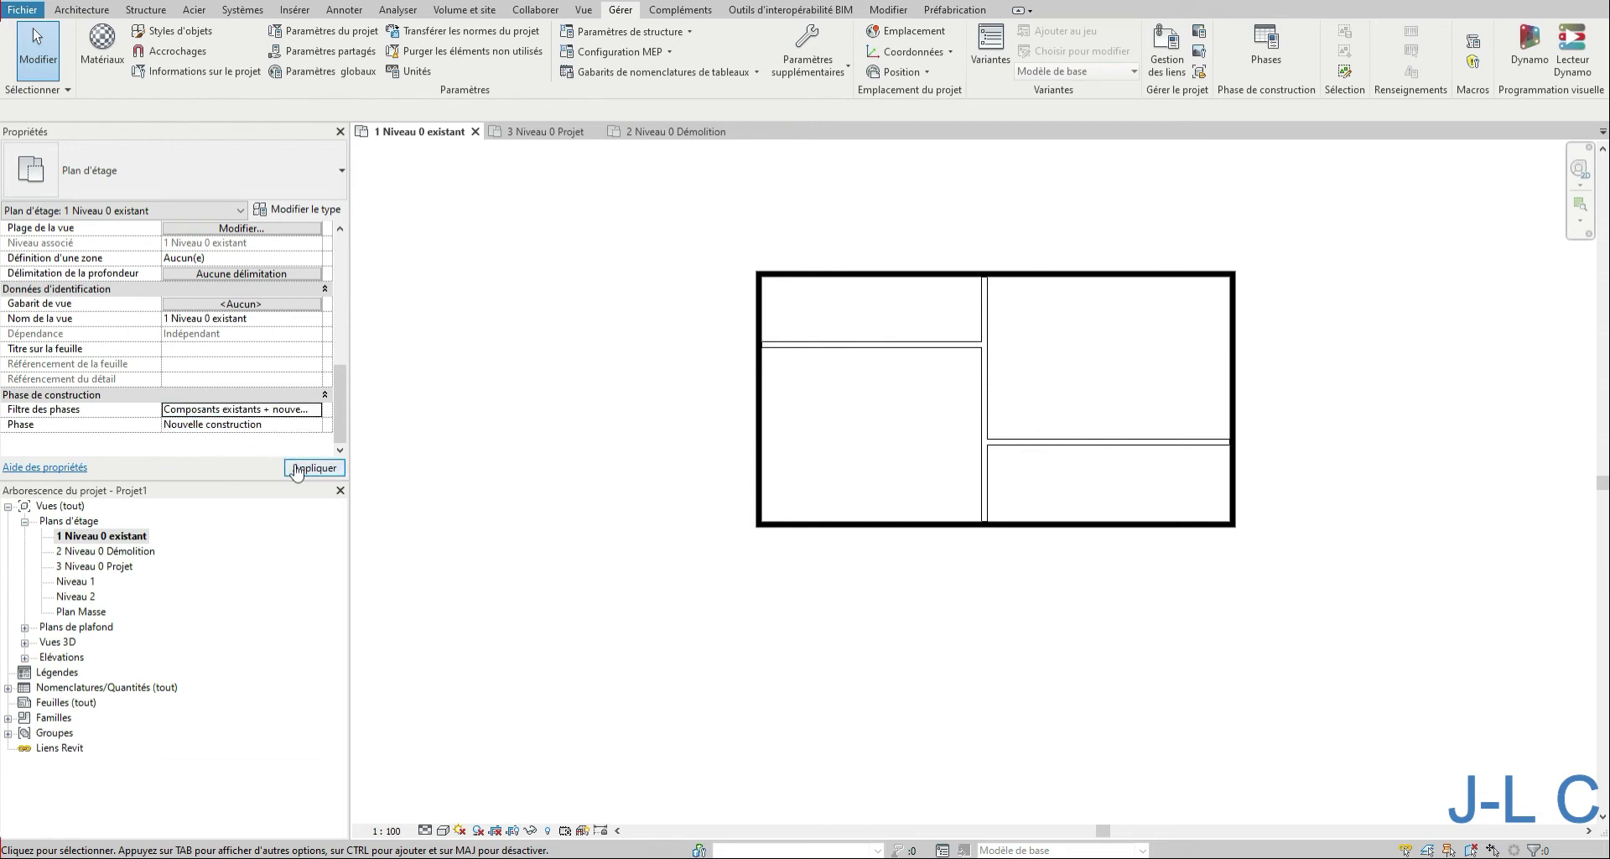
{"action": "left_click", "coordinate": [315, 424]}
{"action": "left_click", "coordinate": [213, 442]}
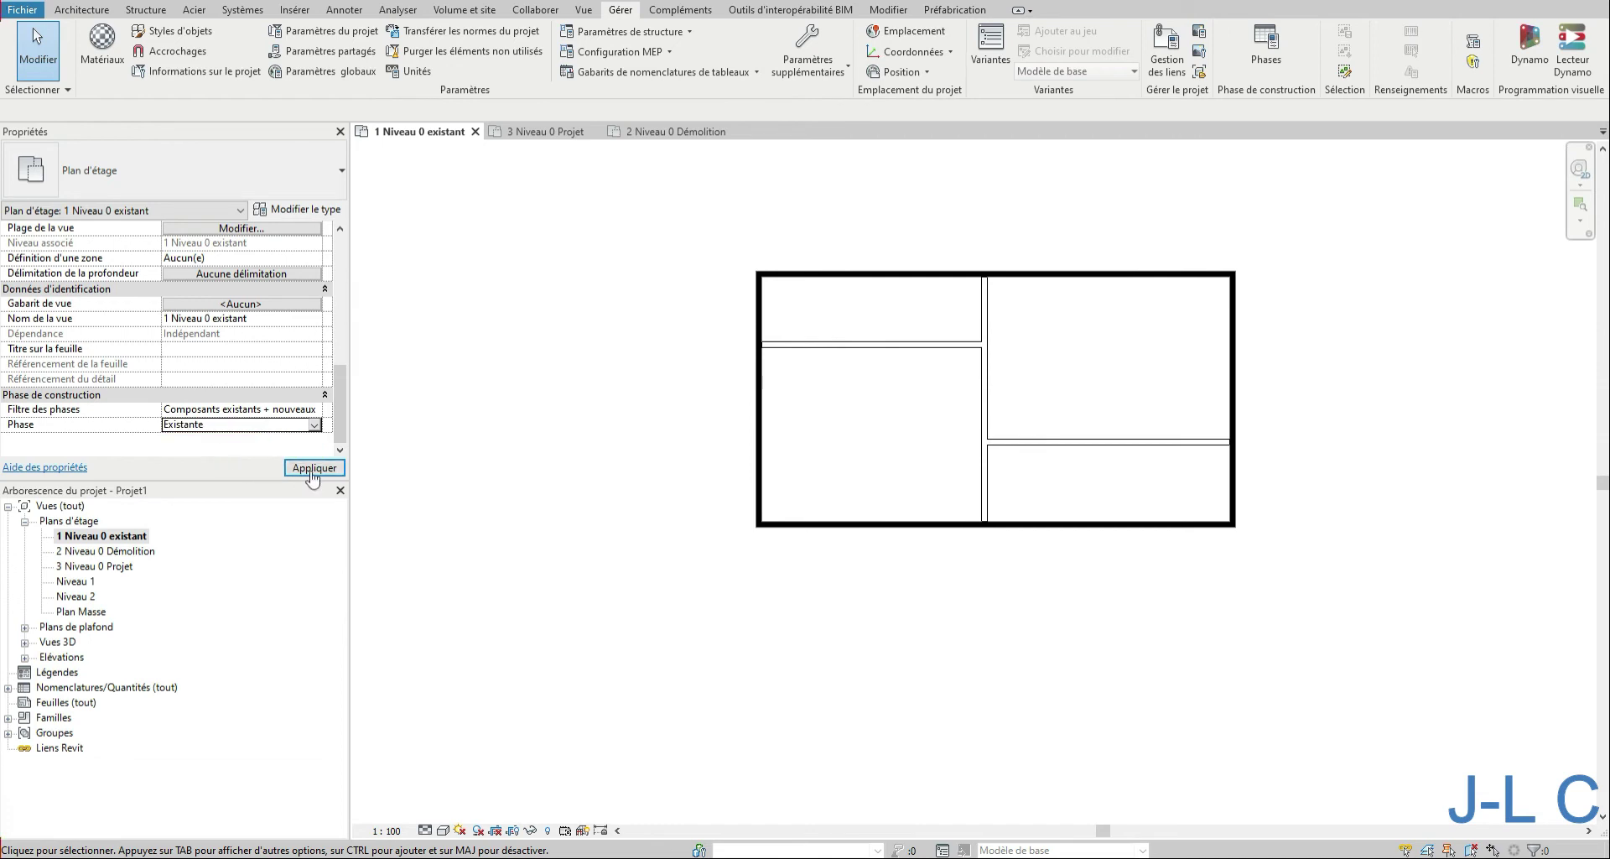
{"action": "left_click", "coordinate": [314, 468]}
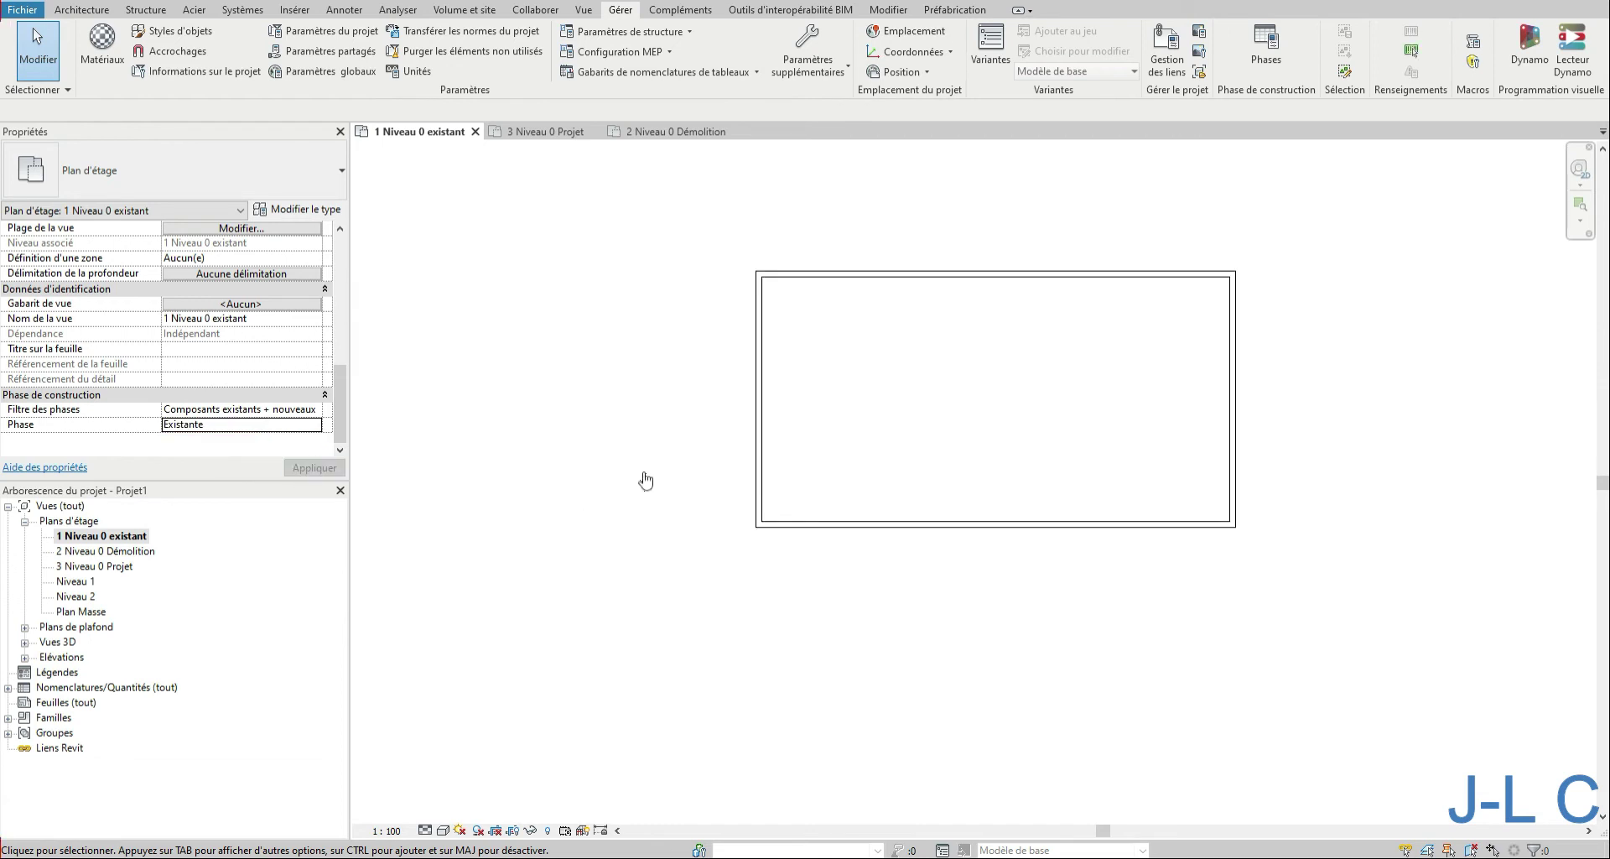
{"action": "middle_click_drag", "start_coordinate": [643, 478], "coordinate": [687, 536]}
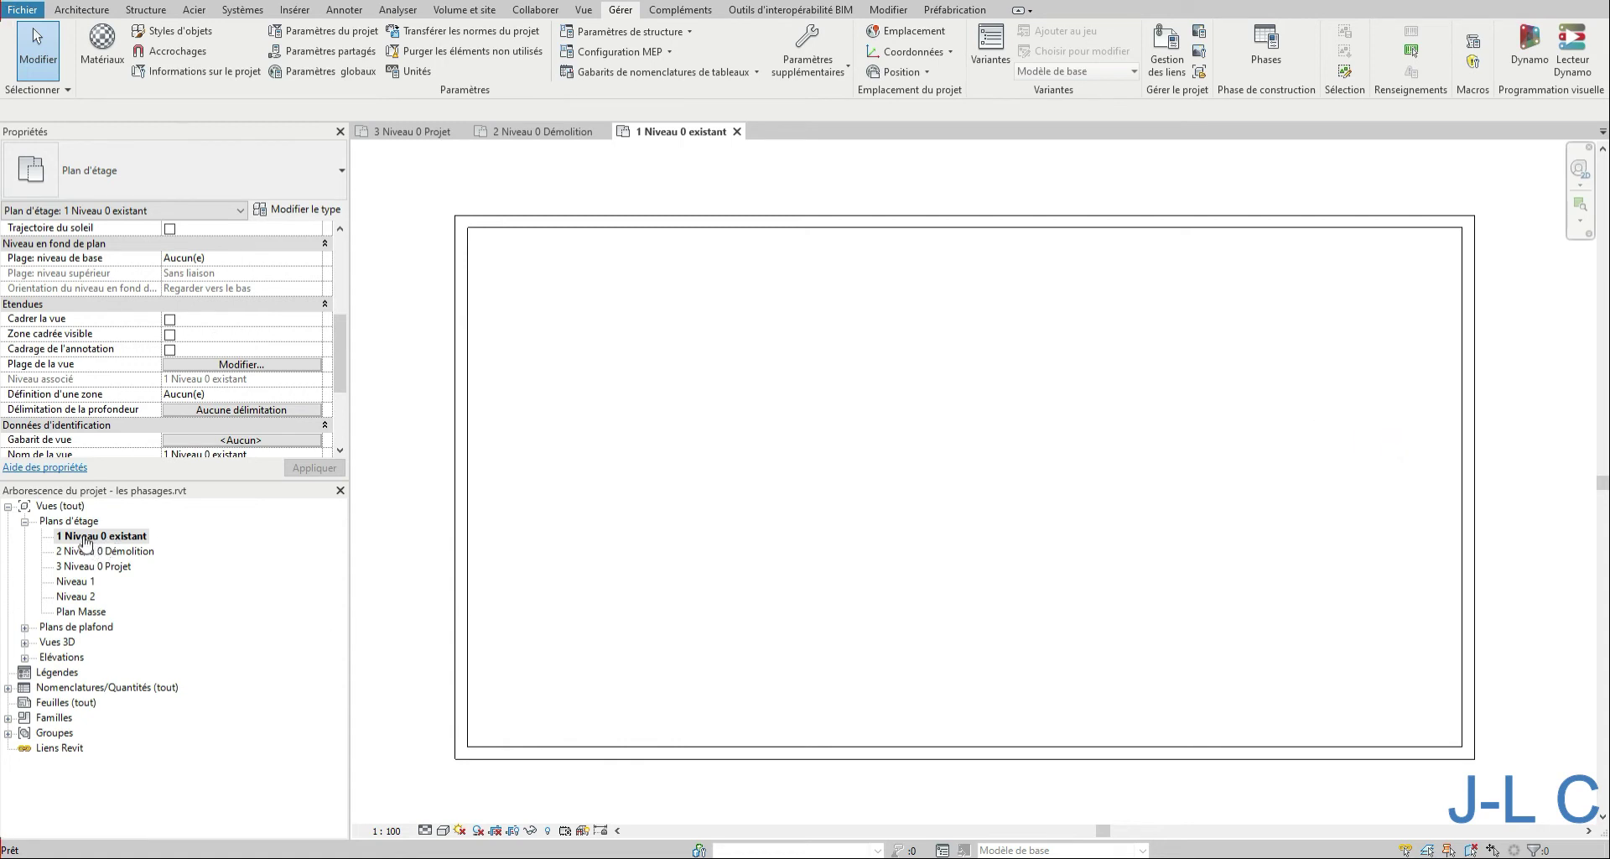
- Open the 2 Niveau 0 Démolition and 3 Niveau 0 Projet floor plans in turn to compare their walls
{"action": "left_click", "coordinate": [119, 553]}
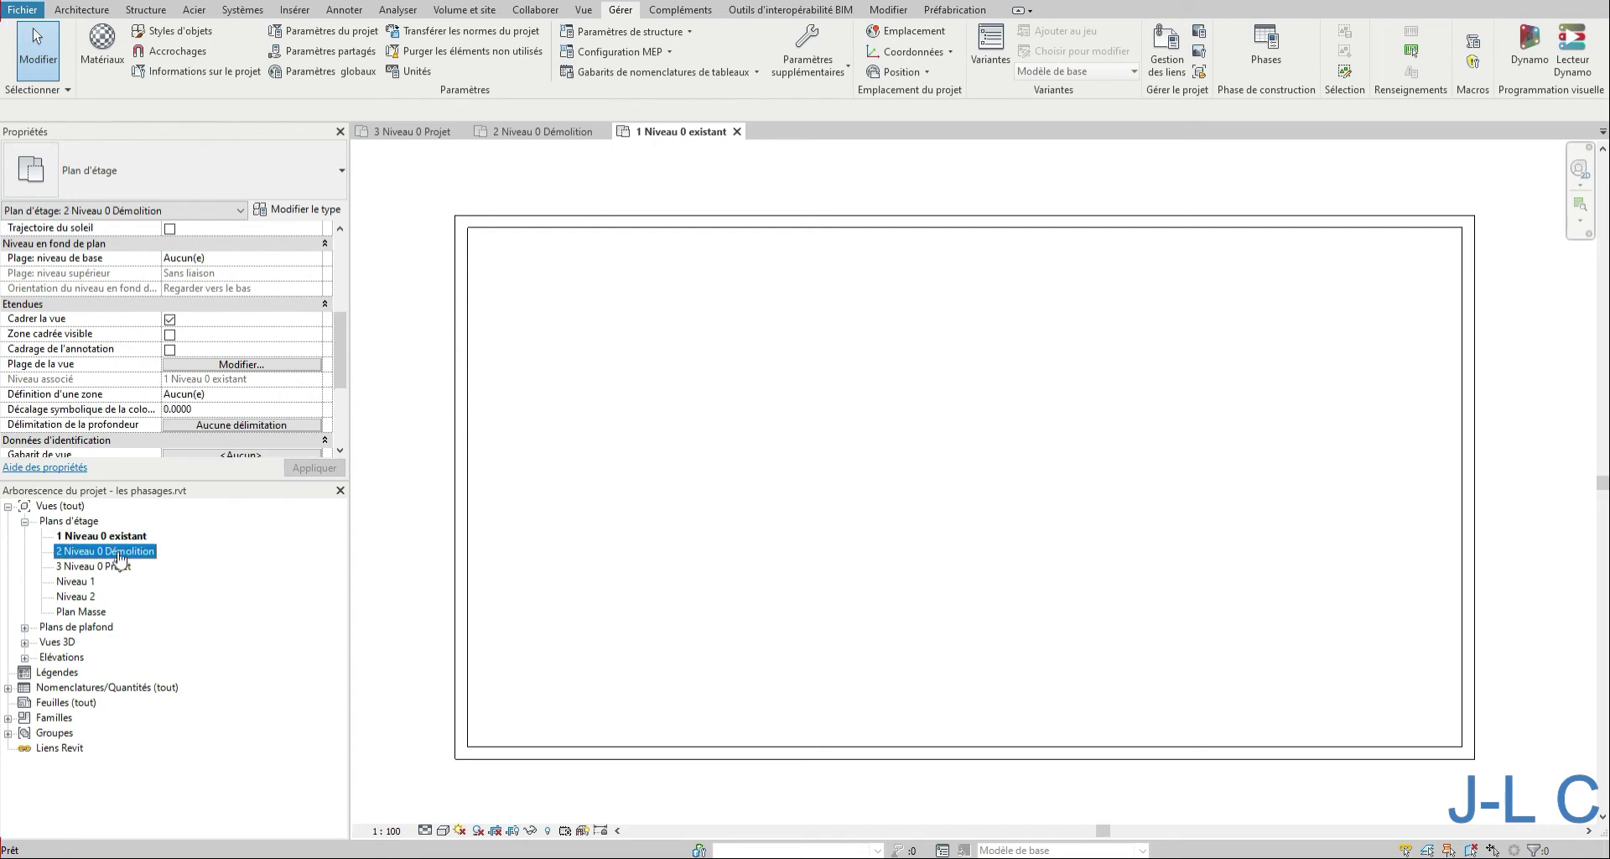
{"action": "double_click", "coordinate": [120, 556]}
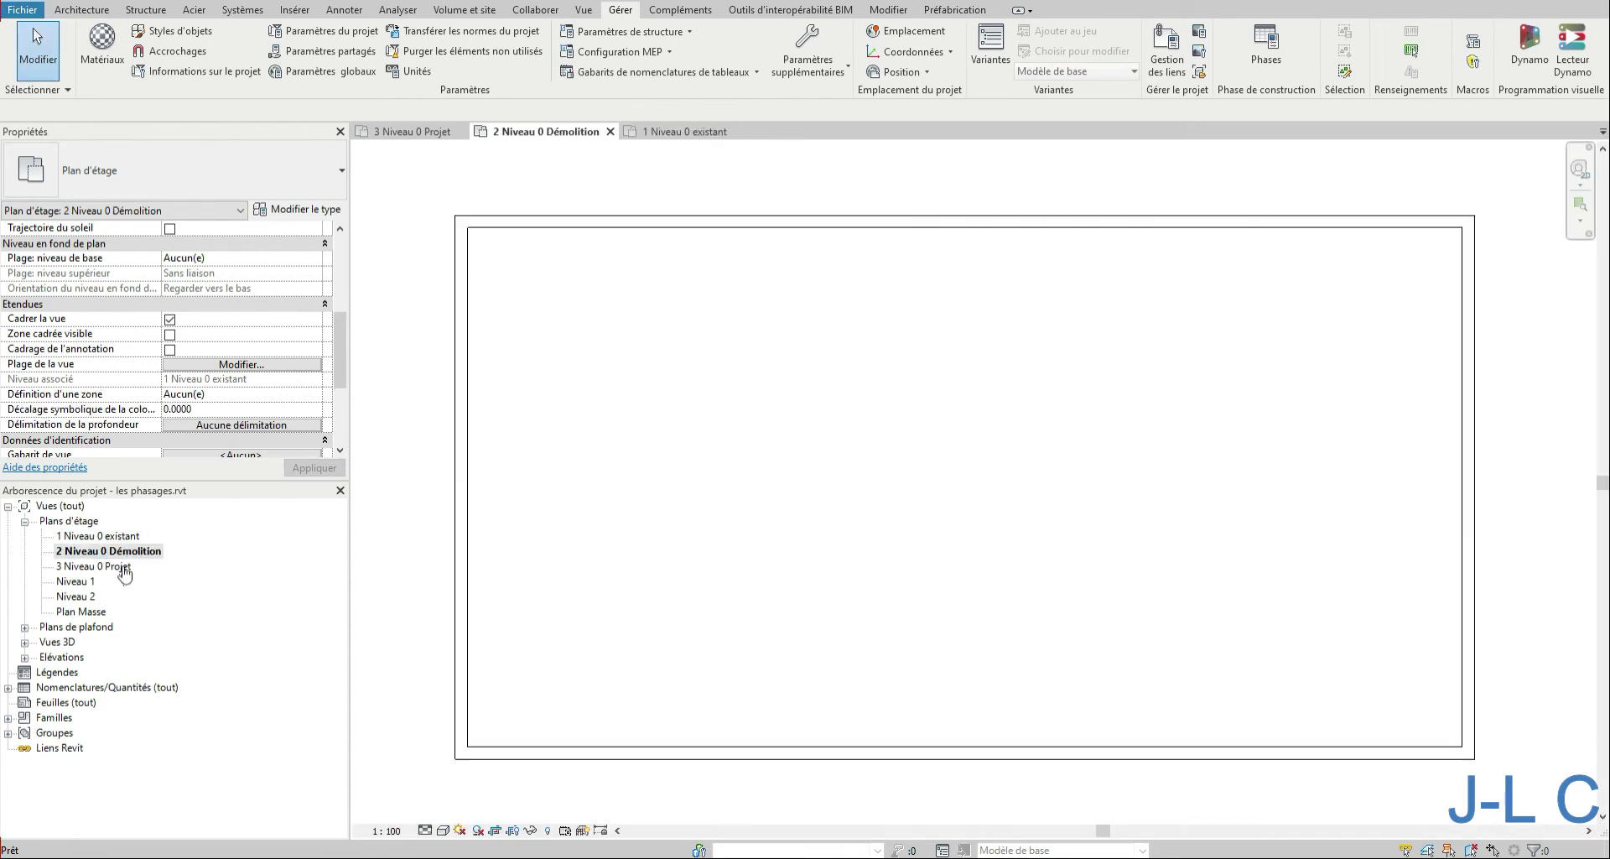
{"action": "double_click", "coordinate": [117, 568]}
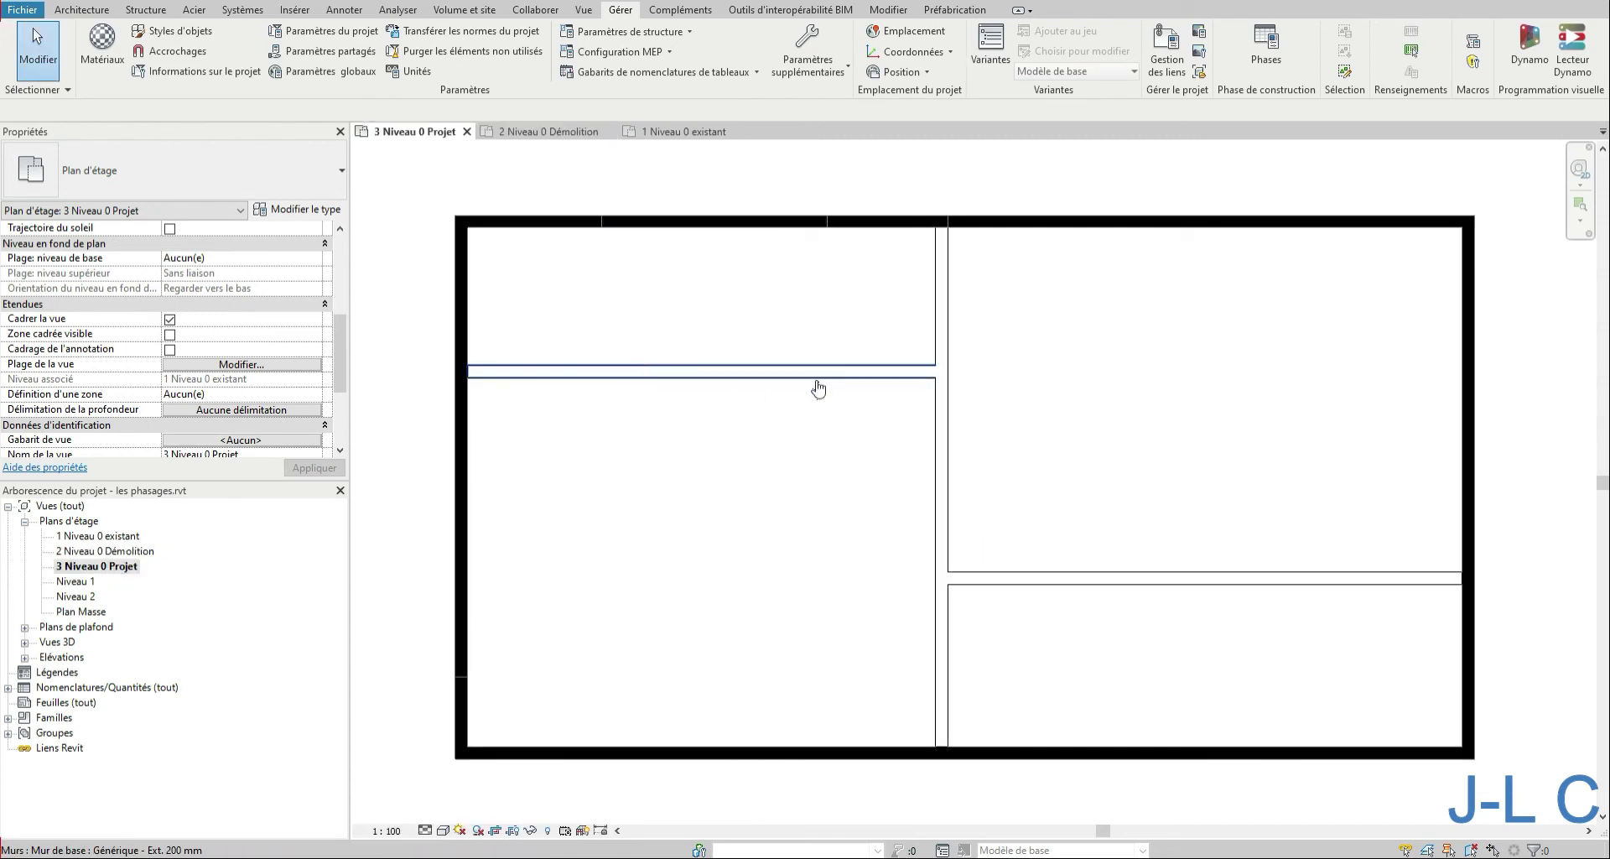
- Check the construction phase of the upper horizontal partition in 3 Niveau 0 Projet, and review the project phases and the Démoli settings of the phase filters
{"action": "left_click", "coordinate": [890, 377]}
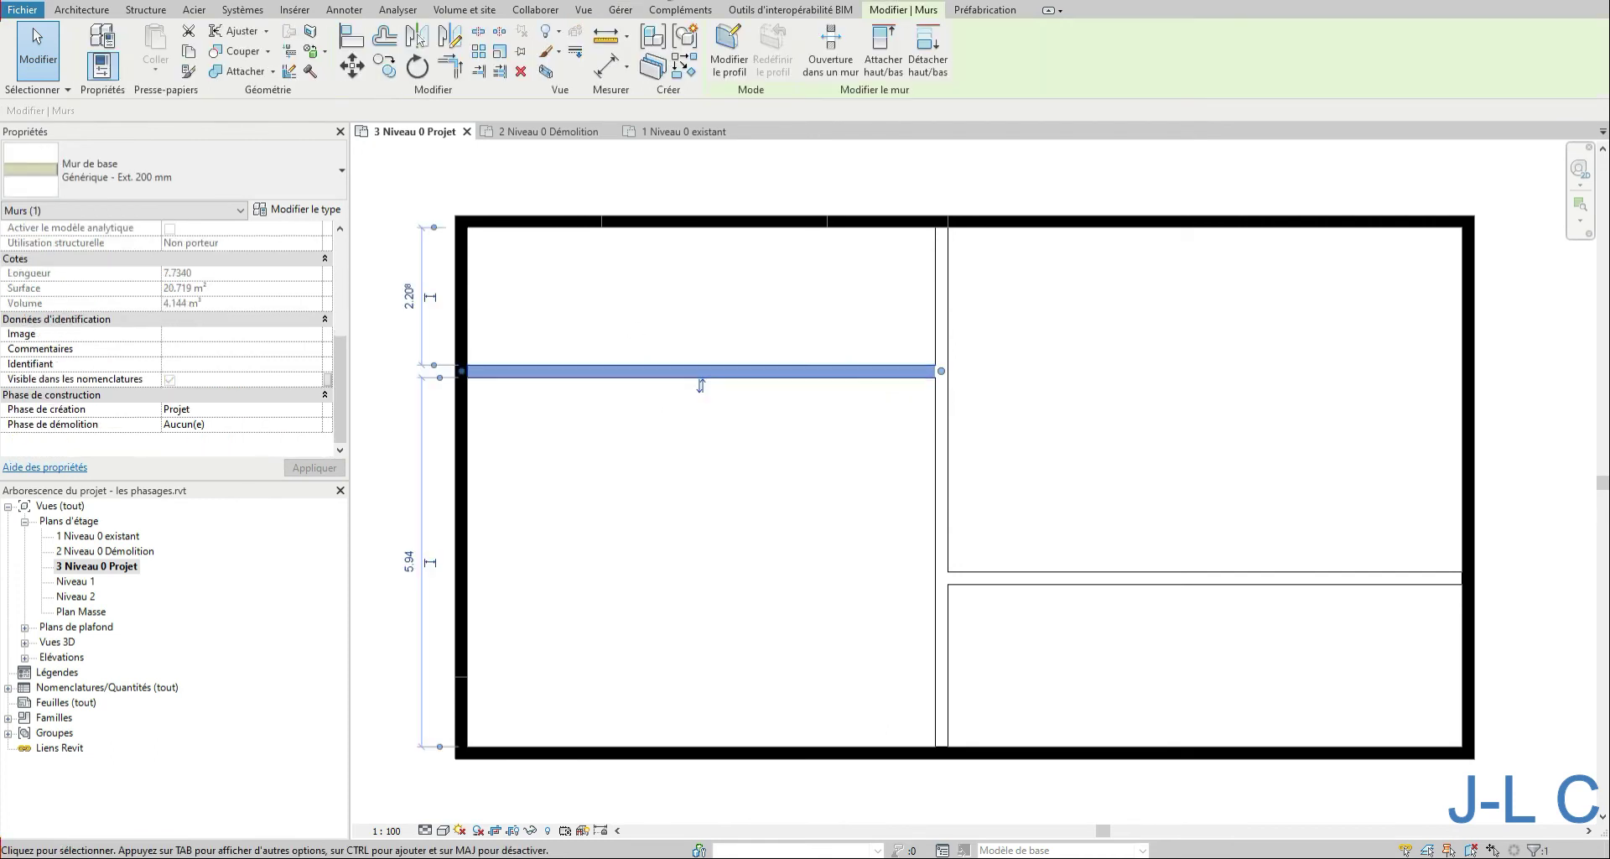
{"action": "left_click", "coordinate": [592, 11]}
{"action": "left_click", "coordinate": [619, 10]}
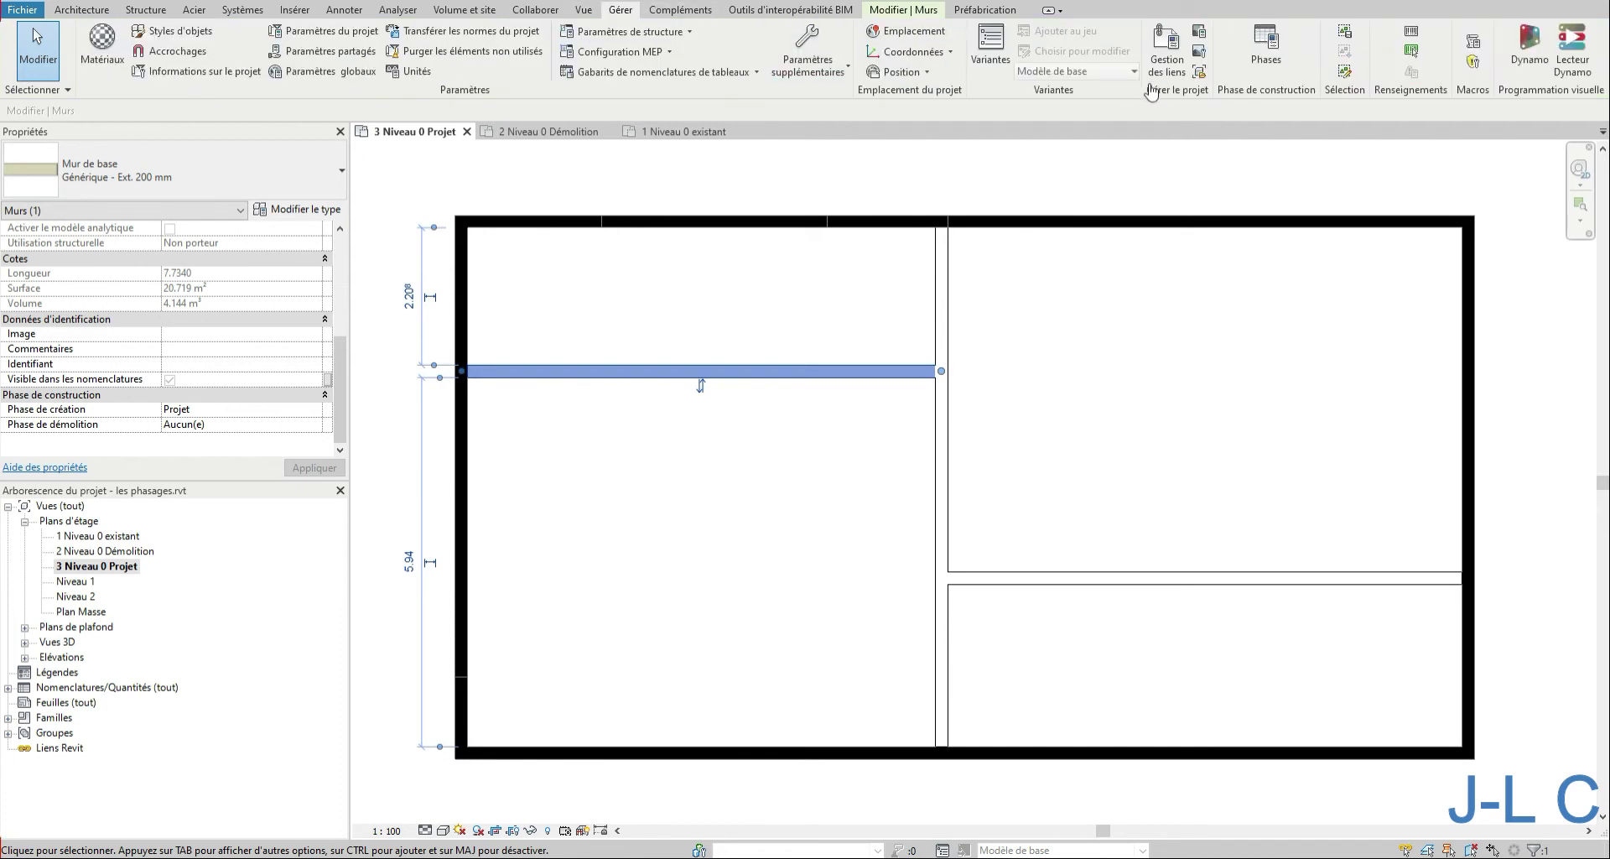
{"action": "left_click", "coordinate": [1255, 52]}
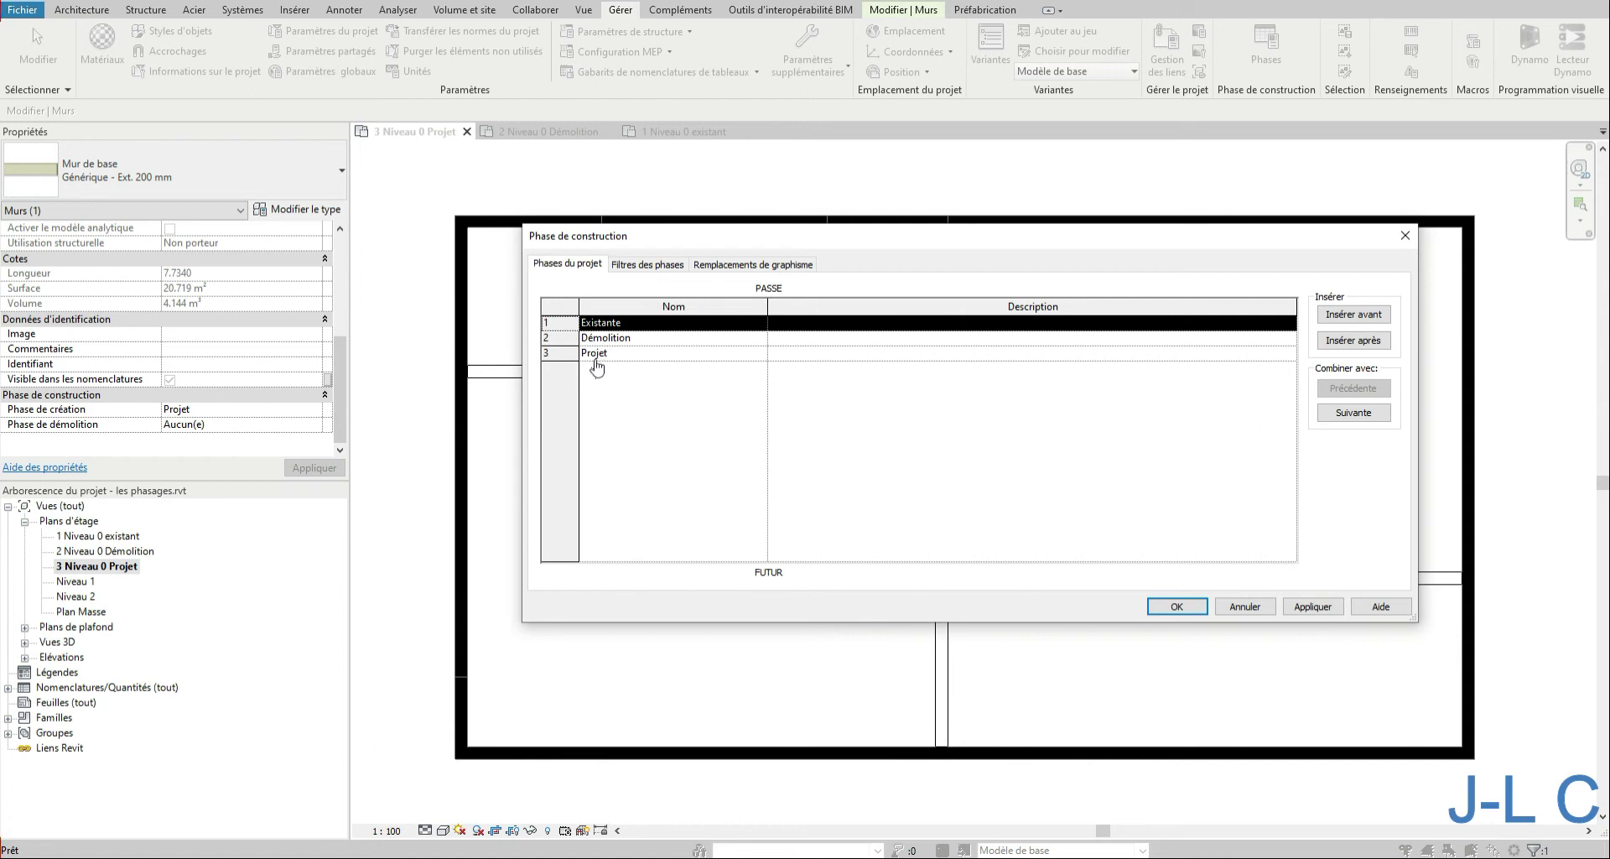
{"action": "left_click", "coordinate": [653, 267]}
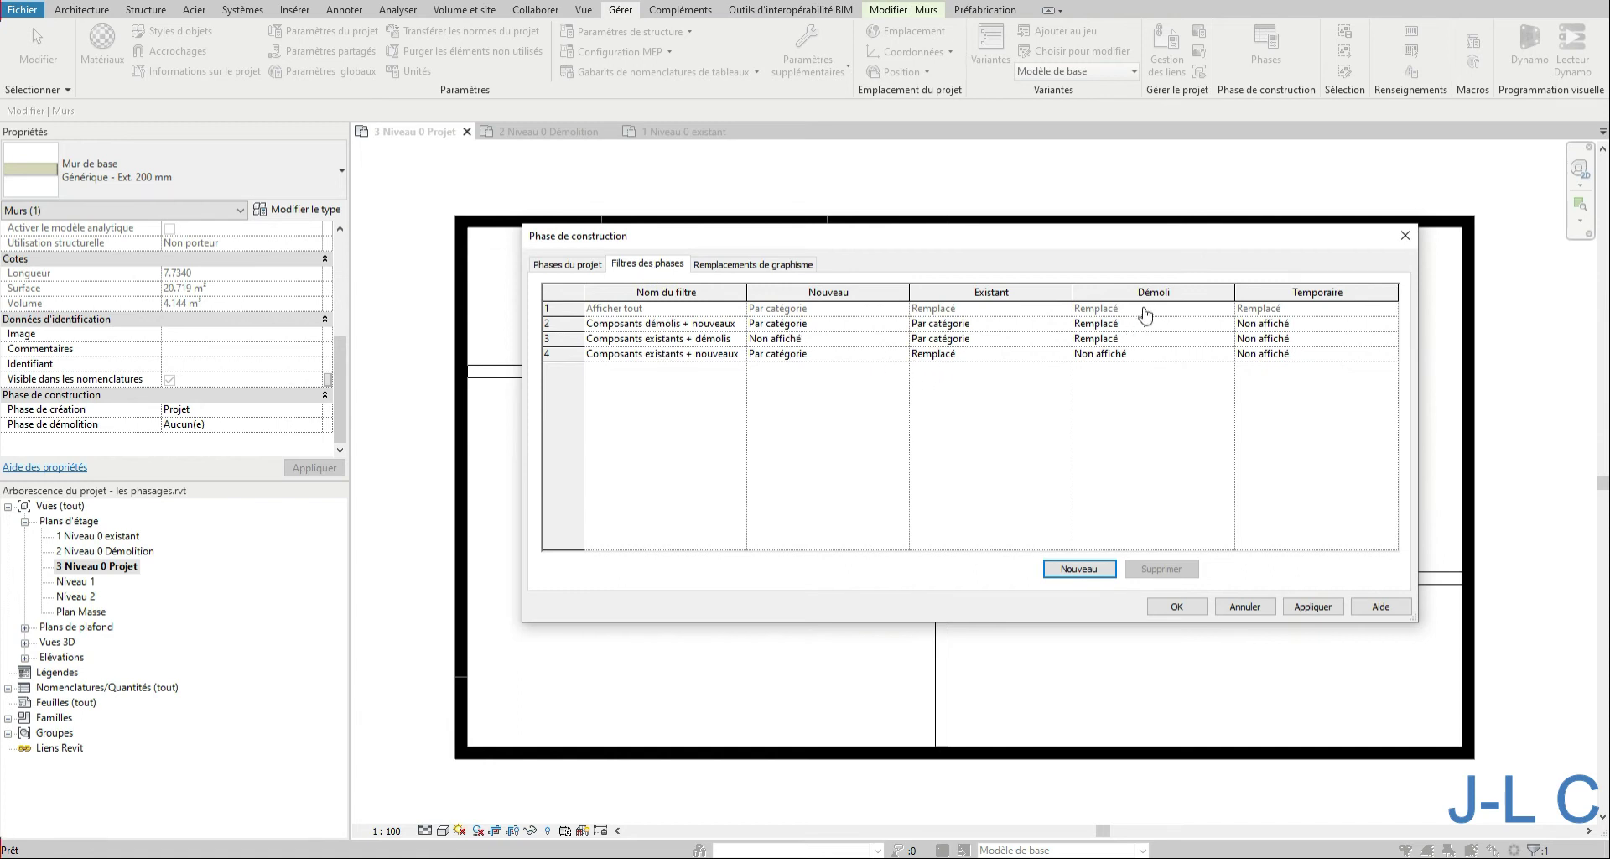
{"action": "left_click", "coordinate": [1116, 323]}
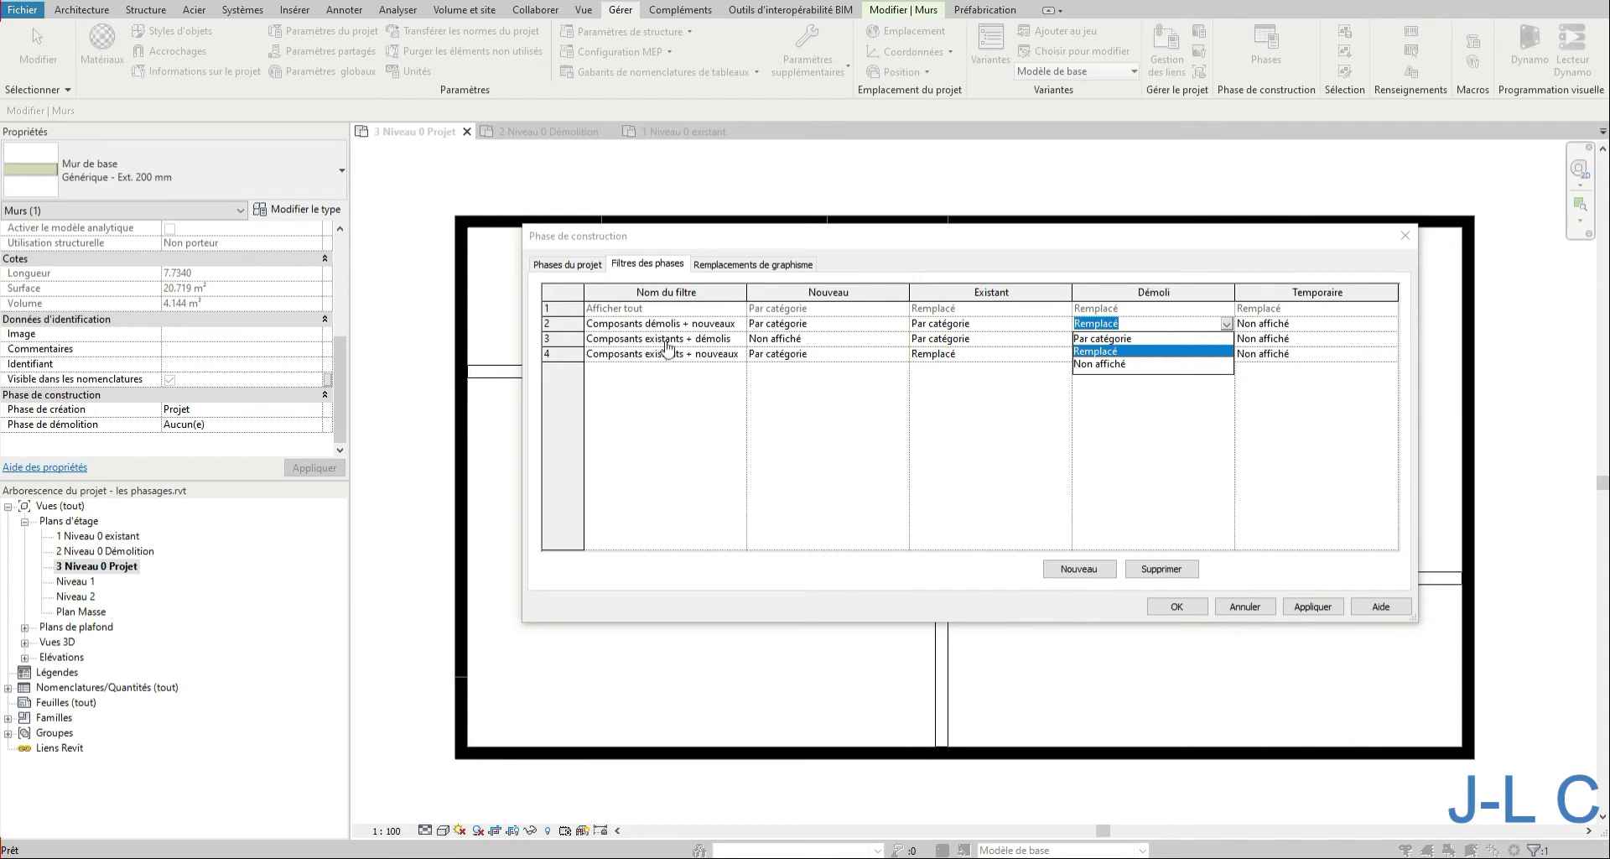
{"action": "left_click", "coordinate": [1073, 453]}
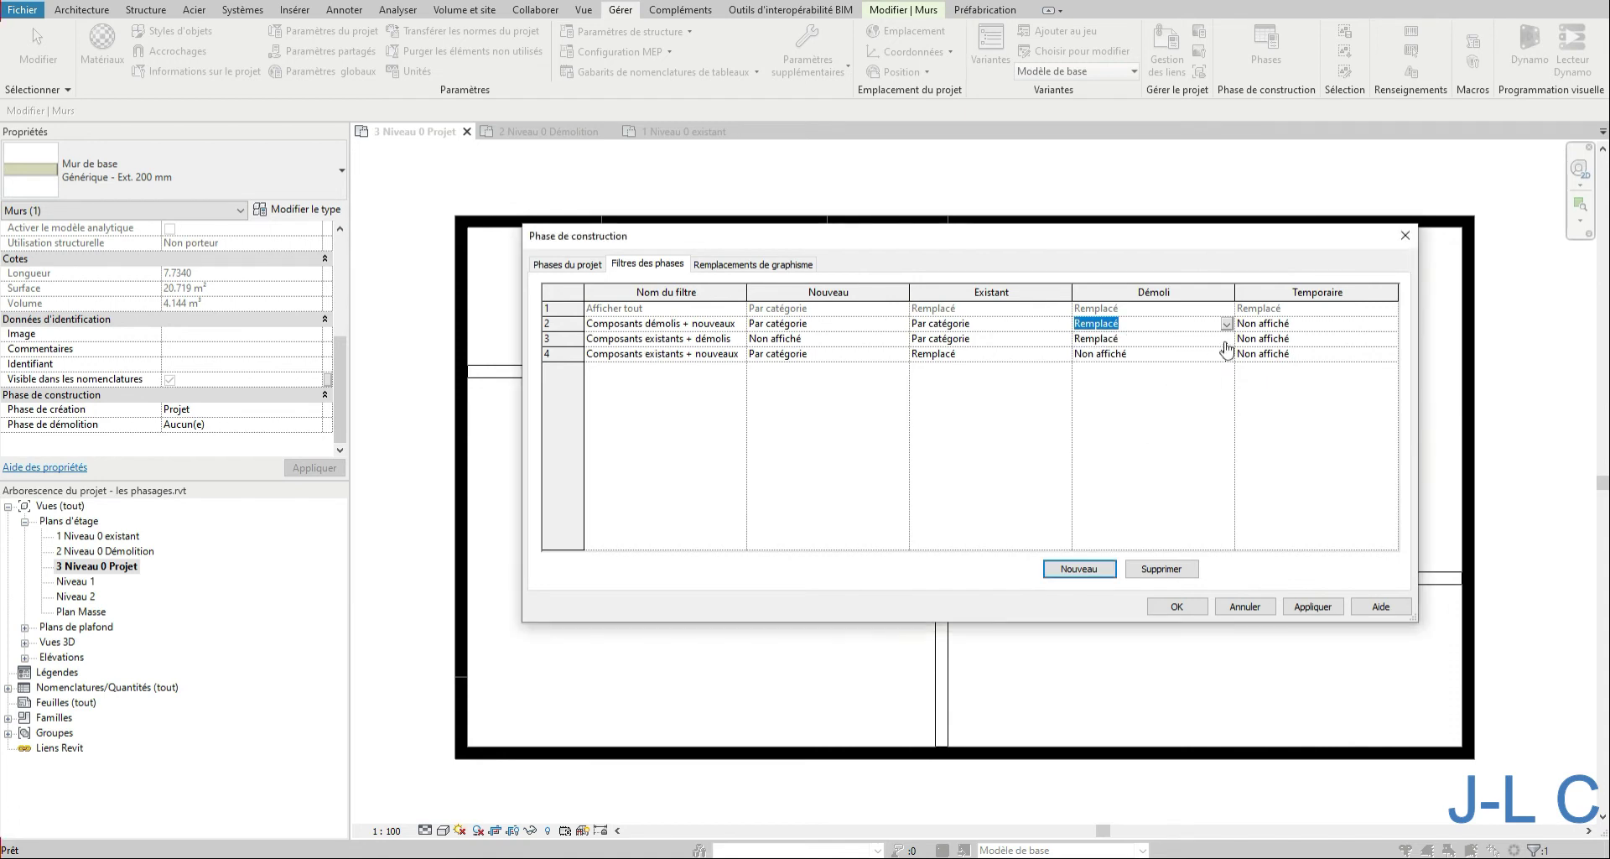
{"action": "left_click", "coordinate": [1220, 338]}
{"action": "left_click", "coordinate": [984, 430]}
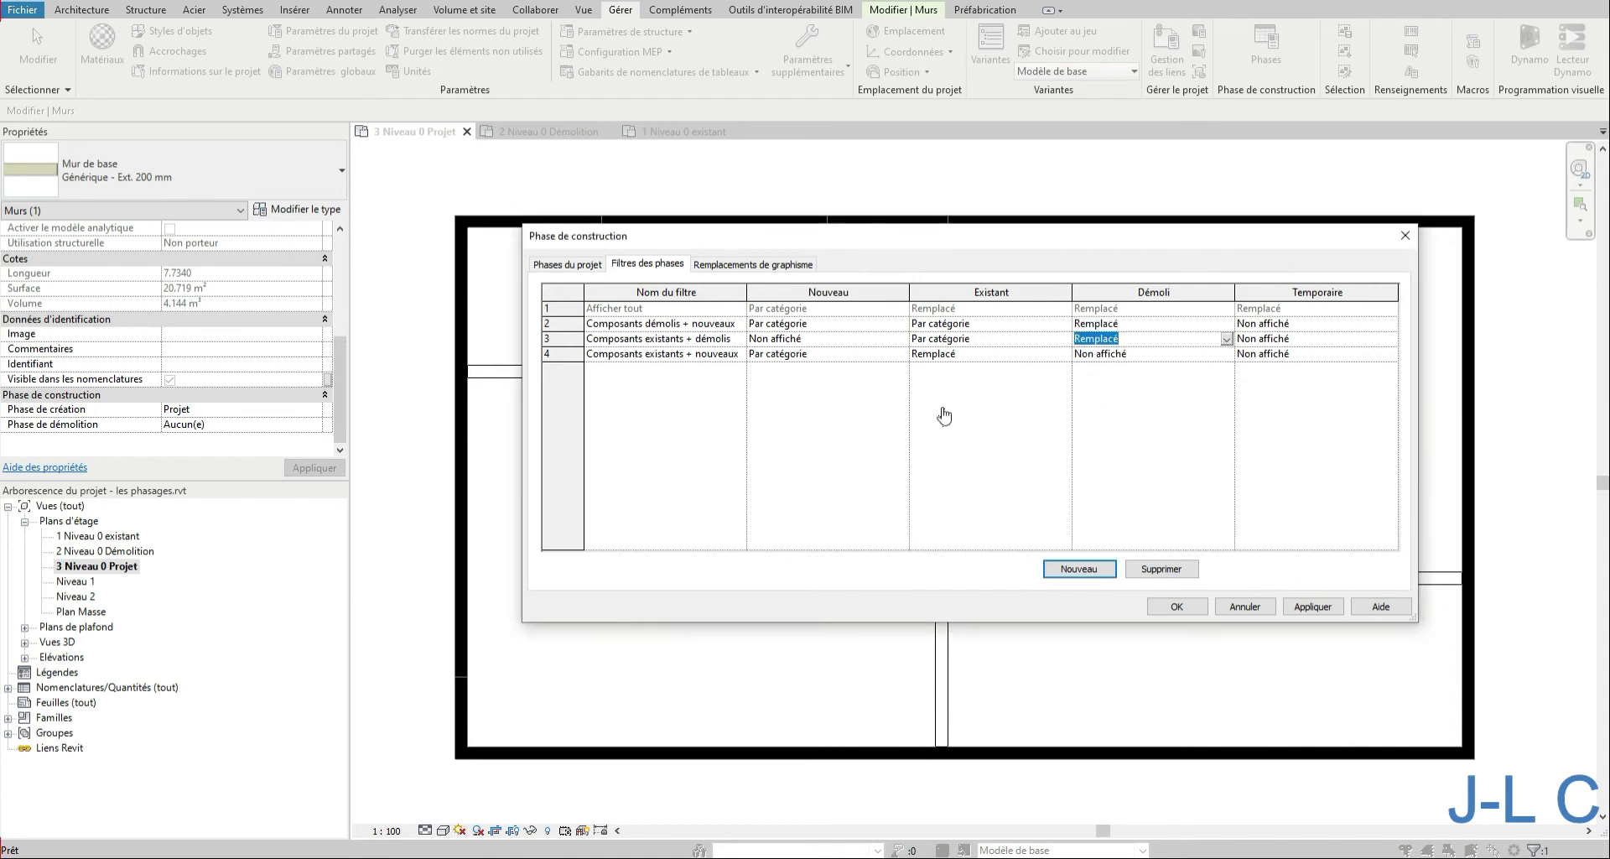
- Start a new crosshatched fill pattern with 1 mm for both spacings for the Démoli phase state's cut background
{"action": "left_click", "coordinate": [727, 268]}
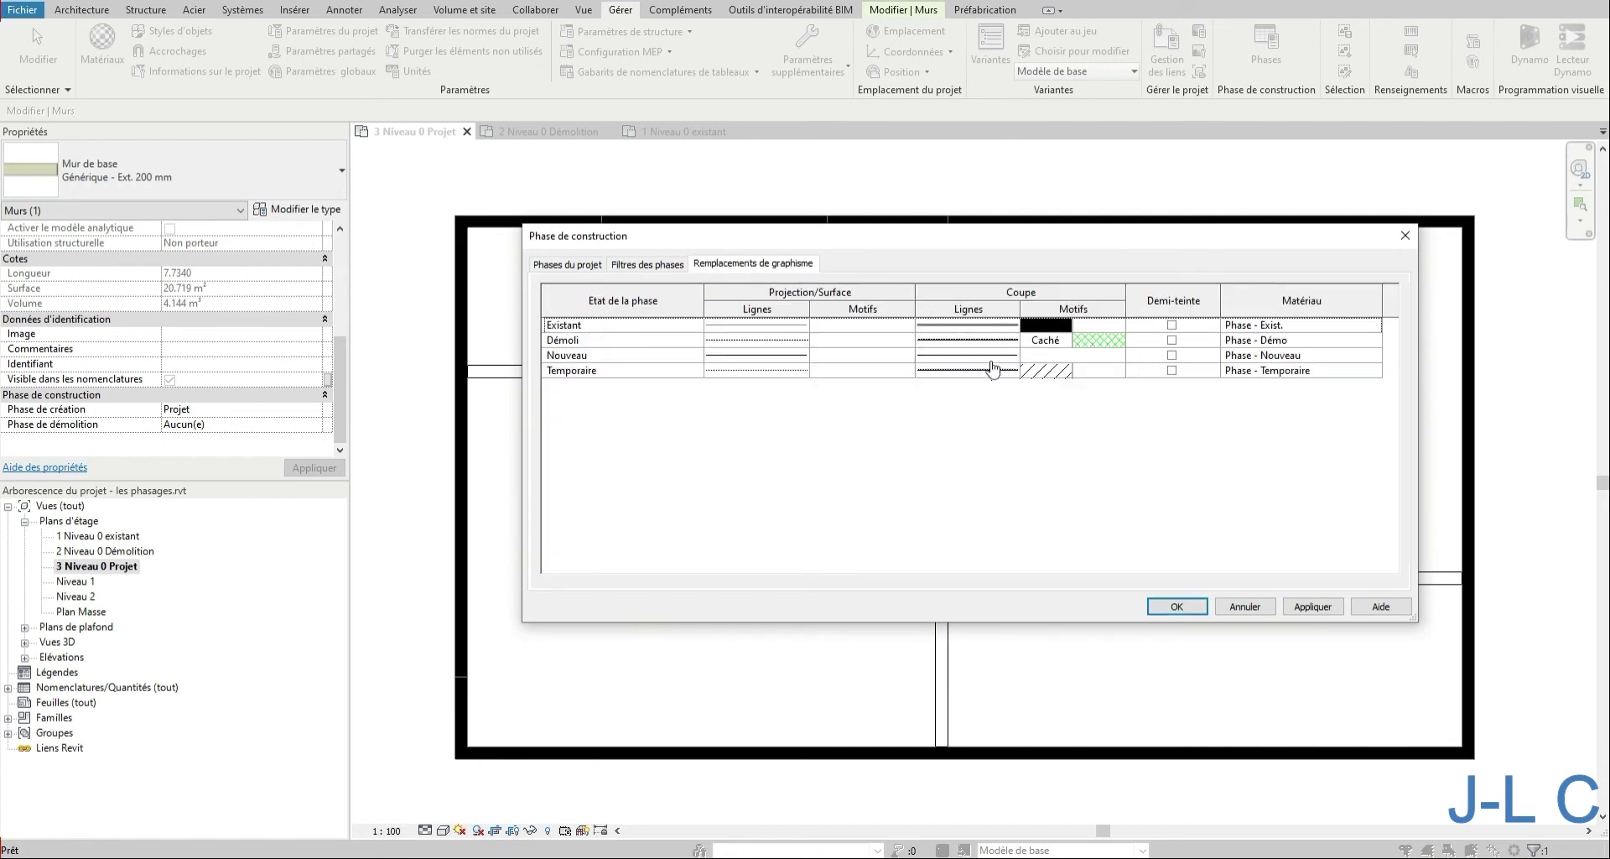
{"action": "left_click", "coordinate": [1081, 346]}
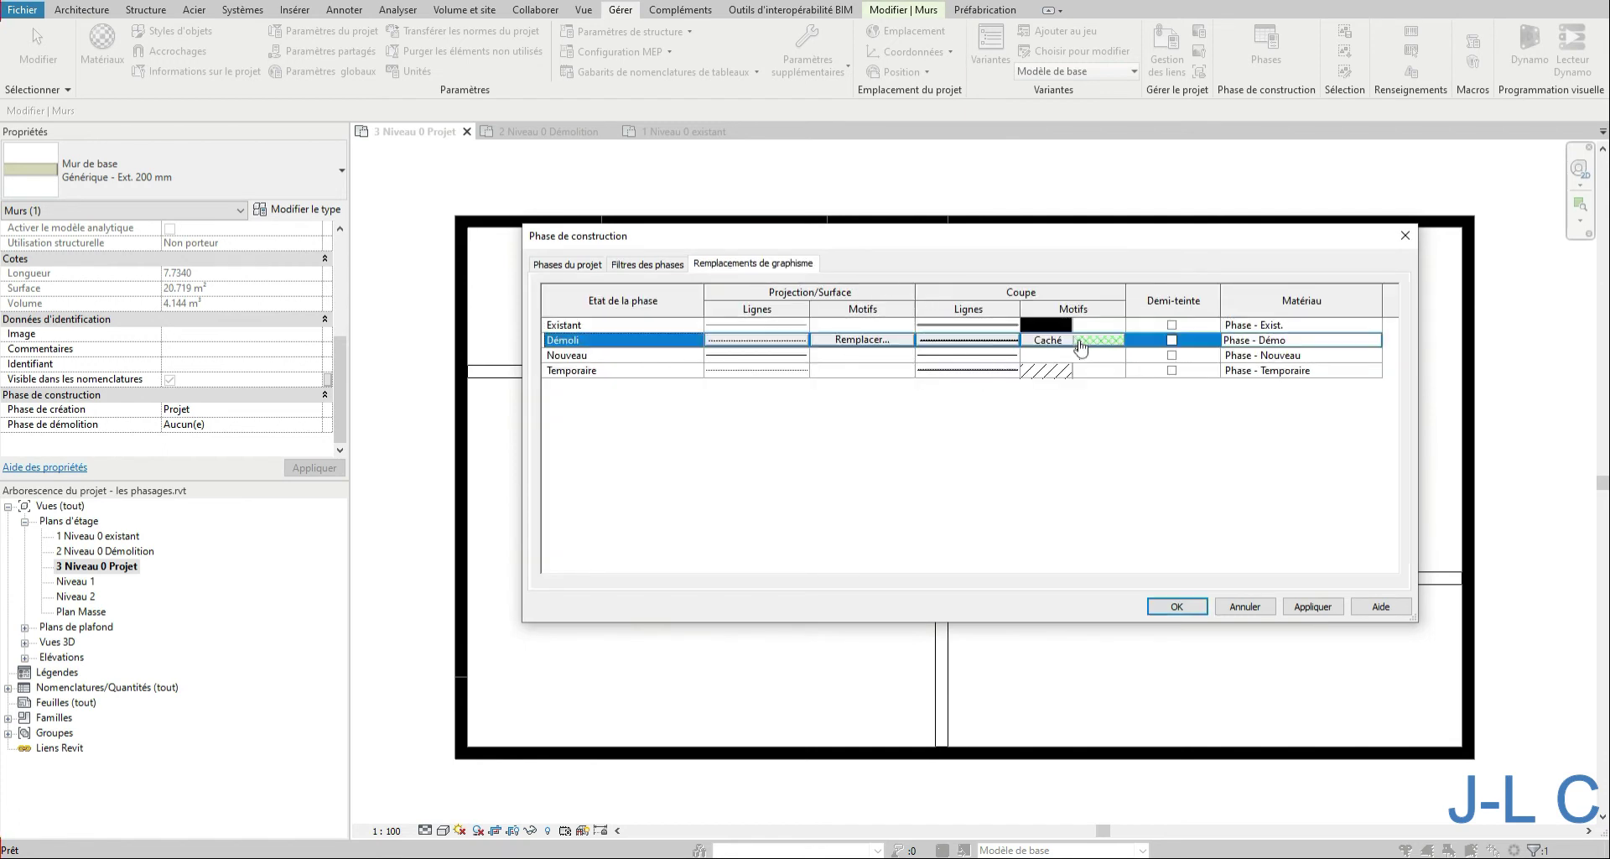
{"action": "left_click", "coordinate": [1081, 345]}
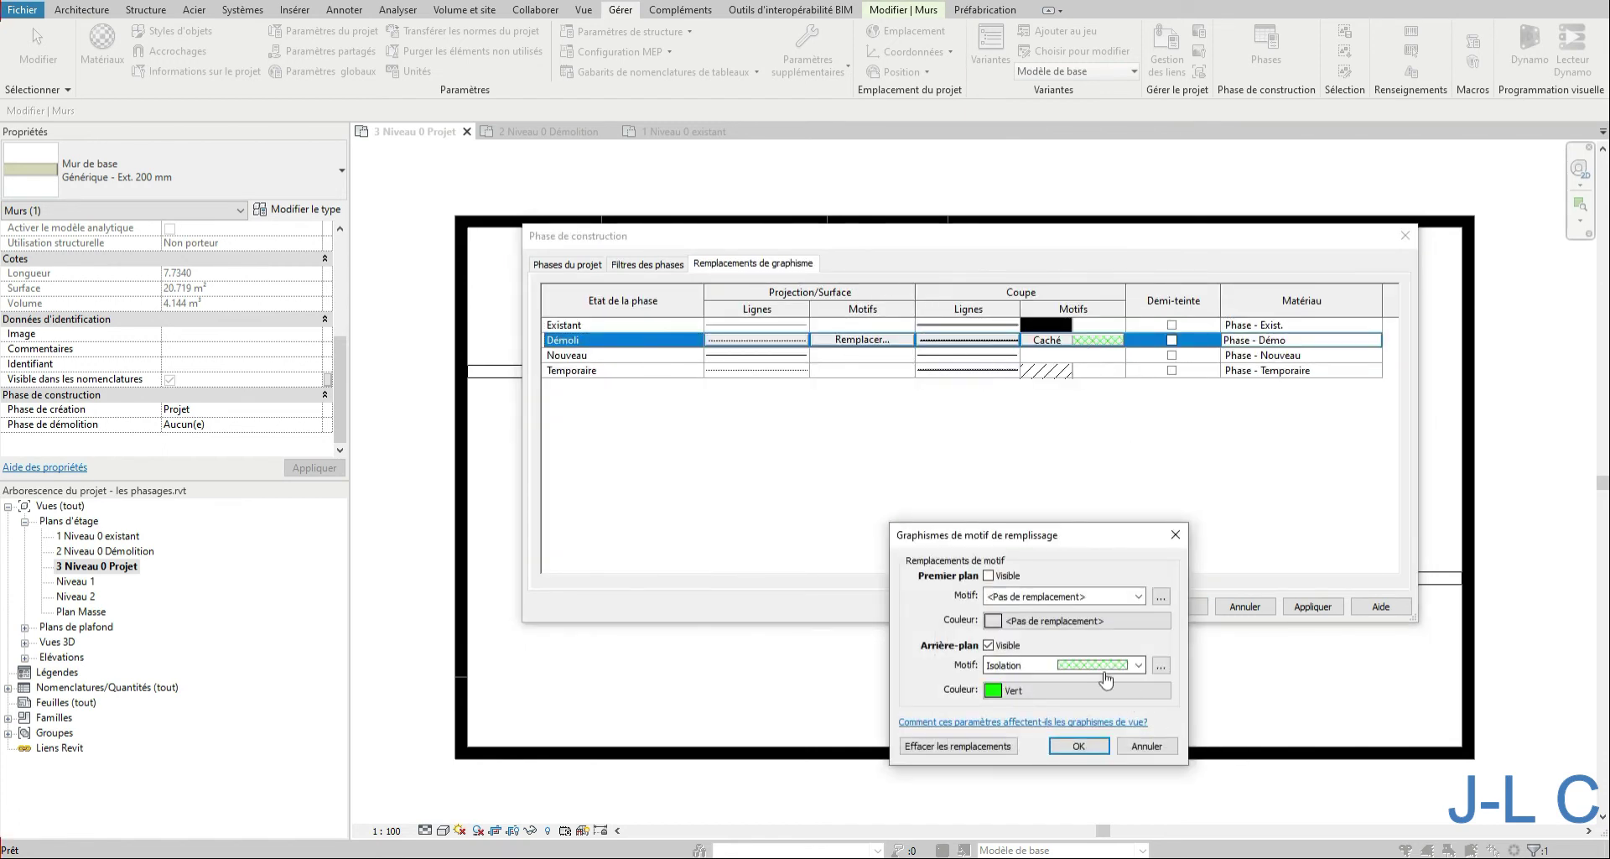
{"action": "left_click", "coordinate": [1161, 665]}
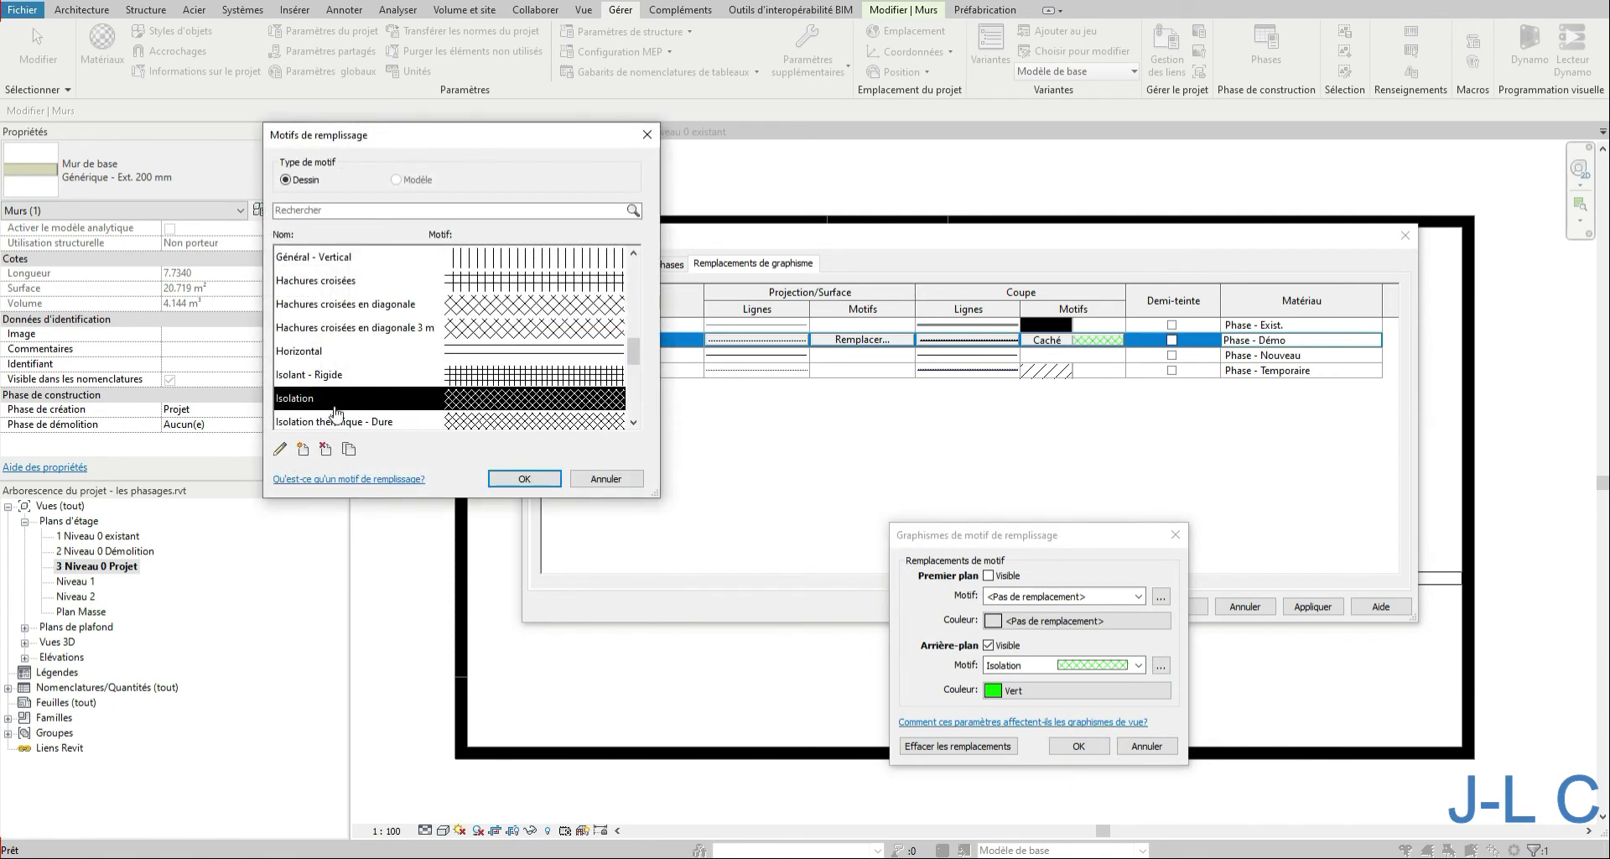
{"action": "left_click", "coordinate": [303, 448]}
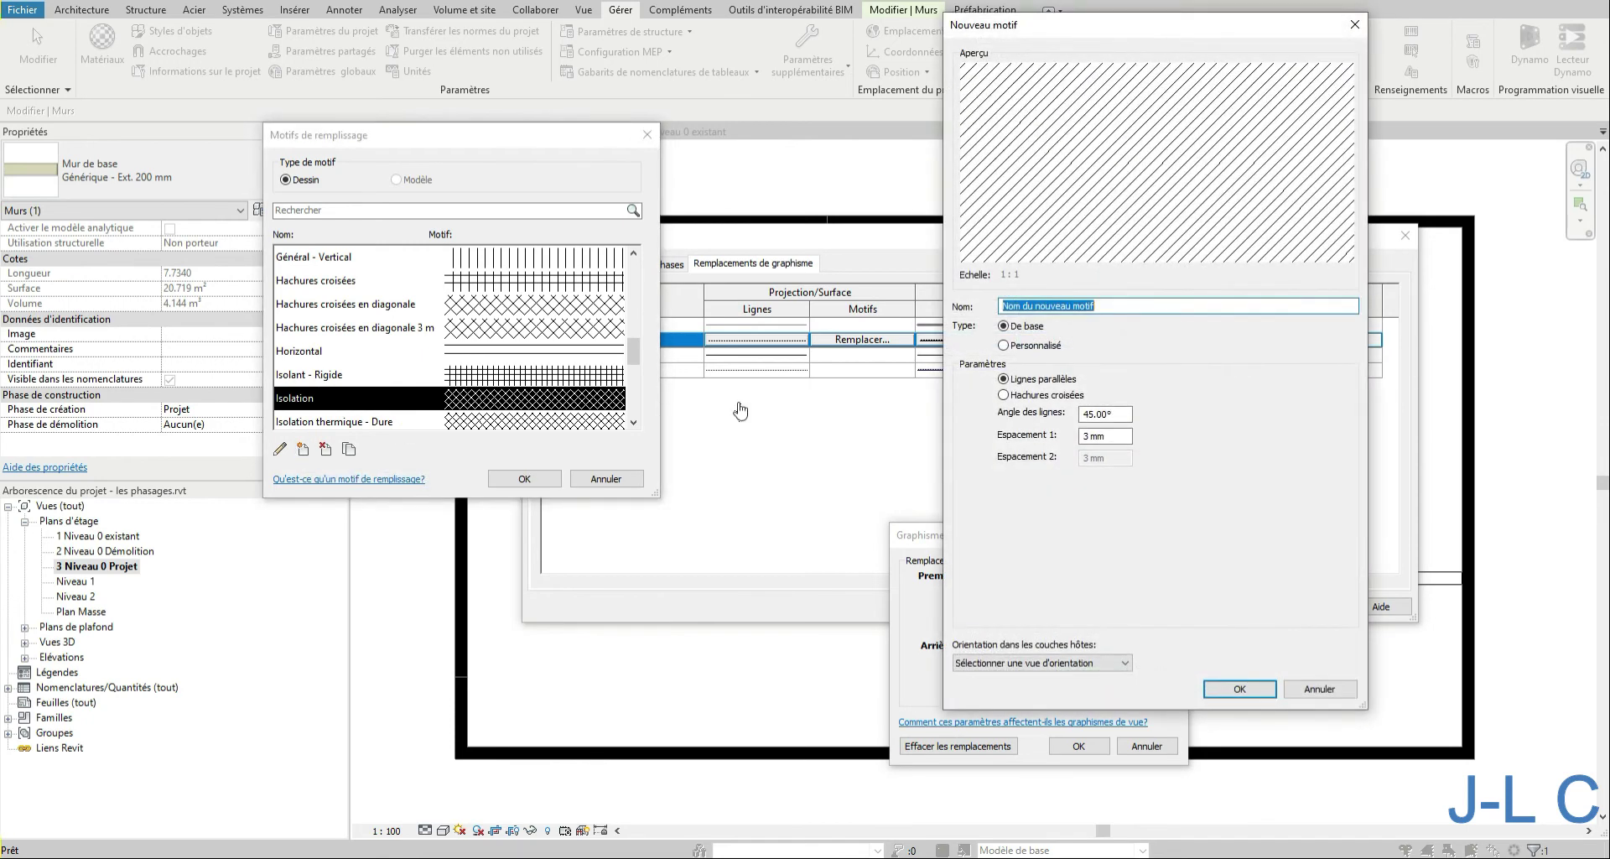
{"action": "left_click", "coordinate": [1086, 436]}
{"action": "left_click", "coordinate": [1003, 394]}
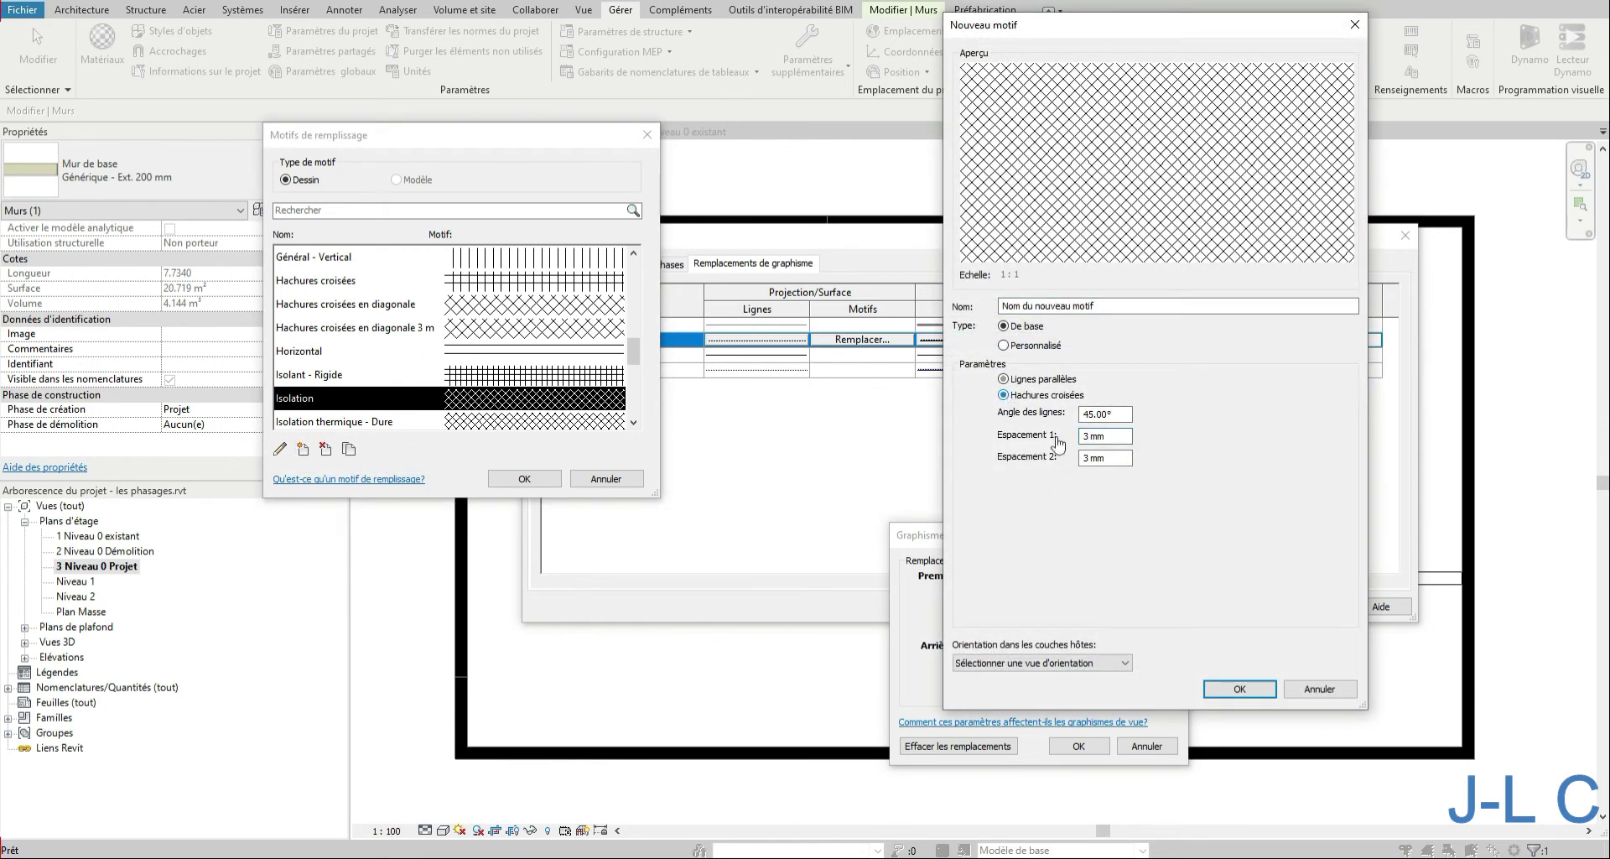
{"action": "double_click", "coordinate": [1088, 458]}
{"action": "type", "text": "1"}
{"action": "double_click", "coordinate": [1083, 436]}
{"action": "type", "text": "1"}
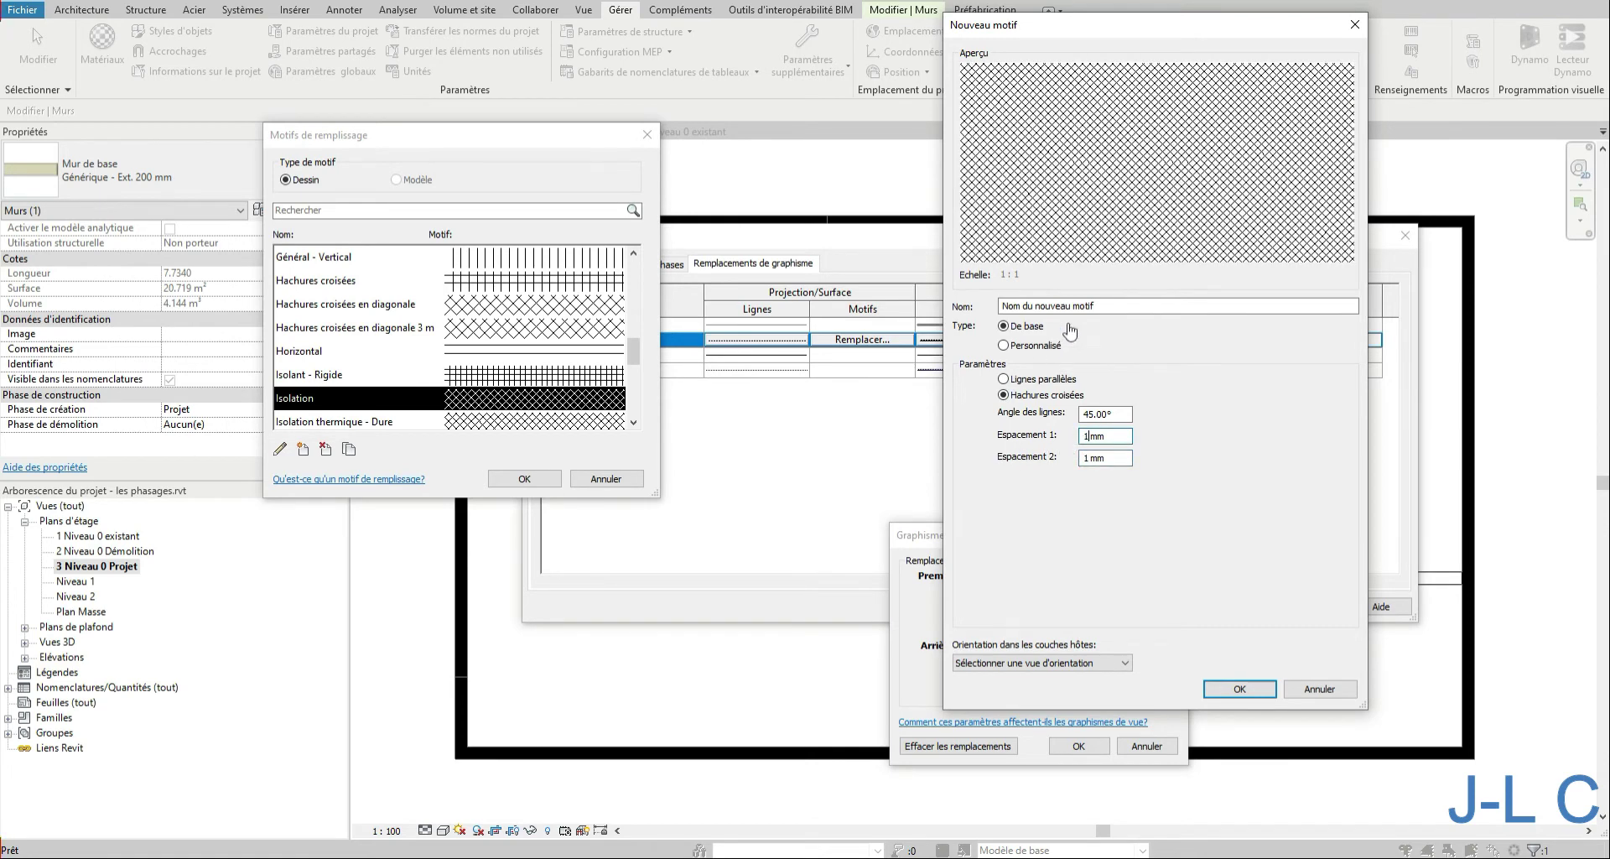
- Name the new fill pattern Démolition and choose it as the background cut pattern for the Démoli state
{"action": "left_click_drag", "start_coordinate": [1108, 306], "coordinate": [831, 302]}
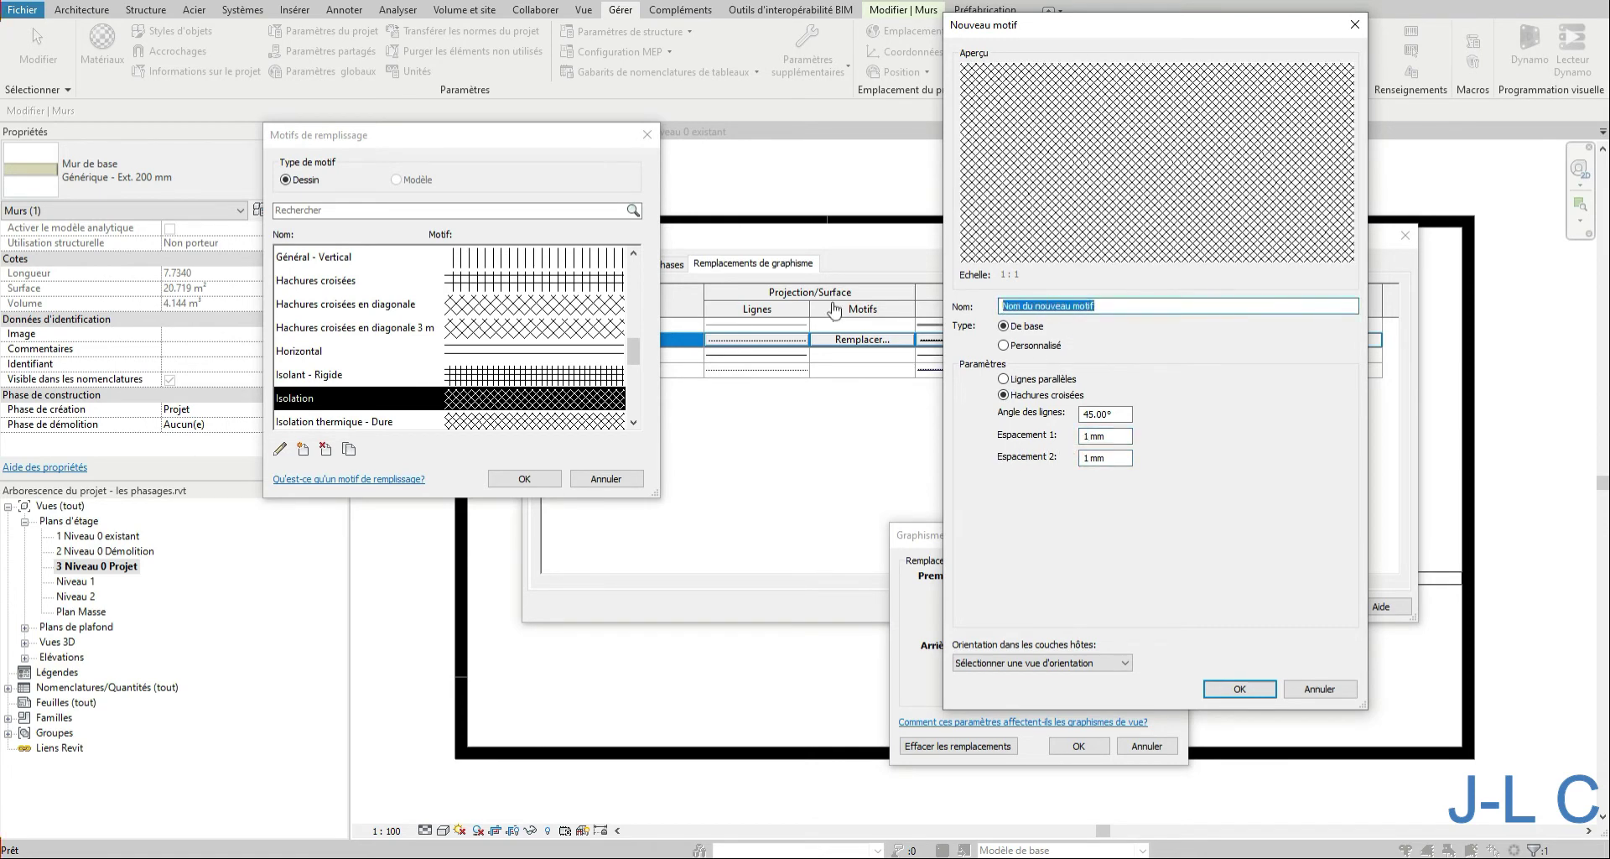
{"action": "type", "text": "Démolition"}
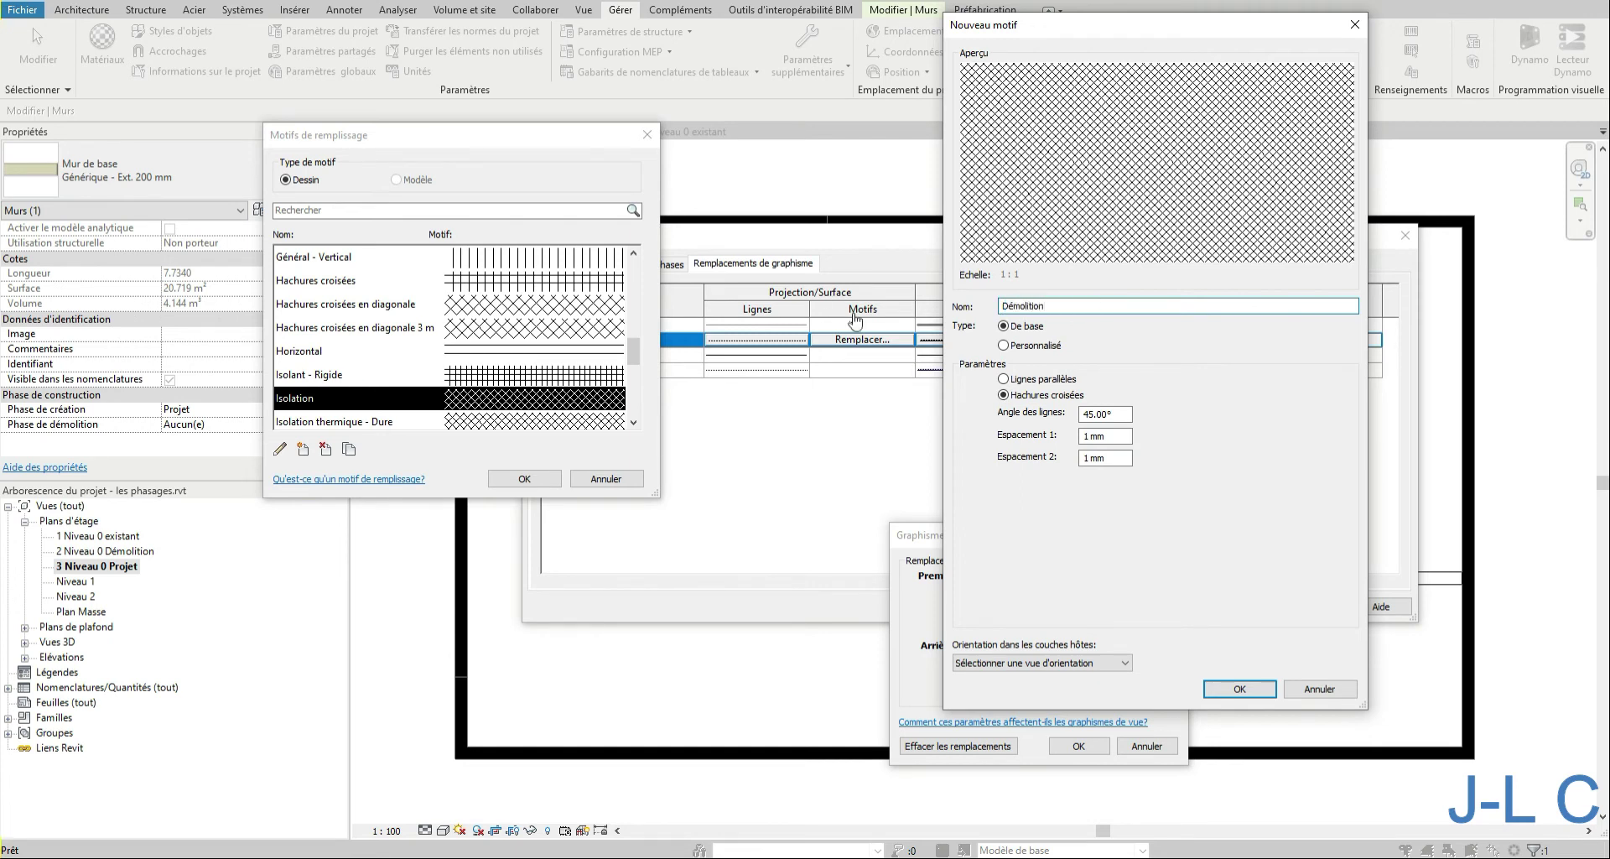
{"action": "left_click", "coordinate": [1233, 691]}
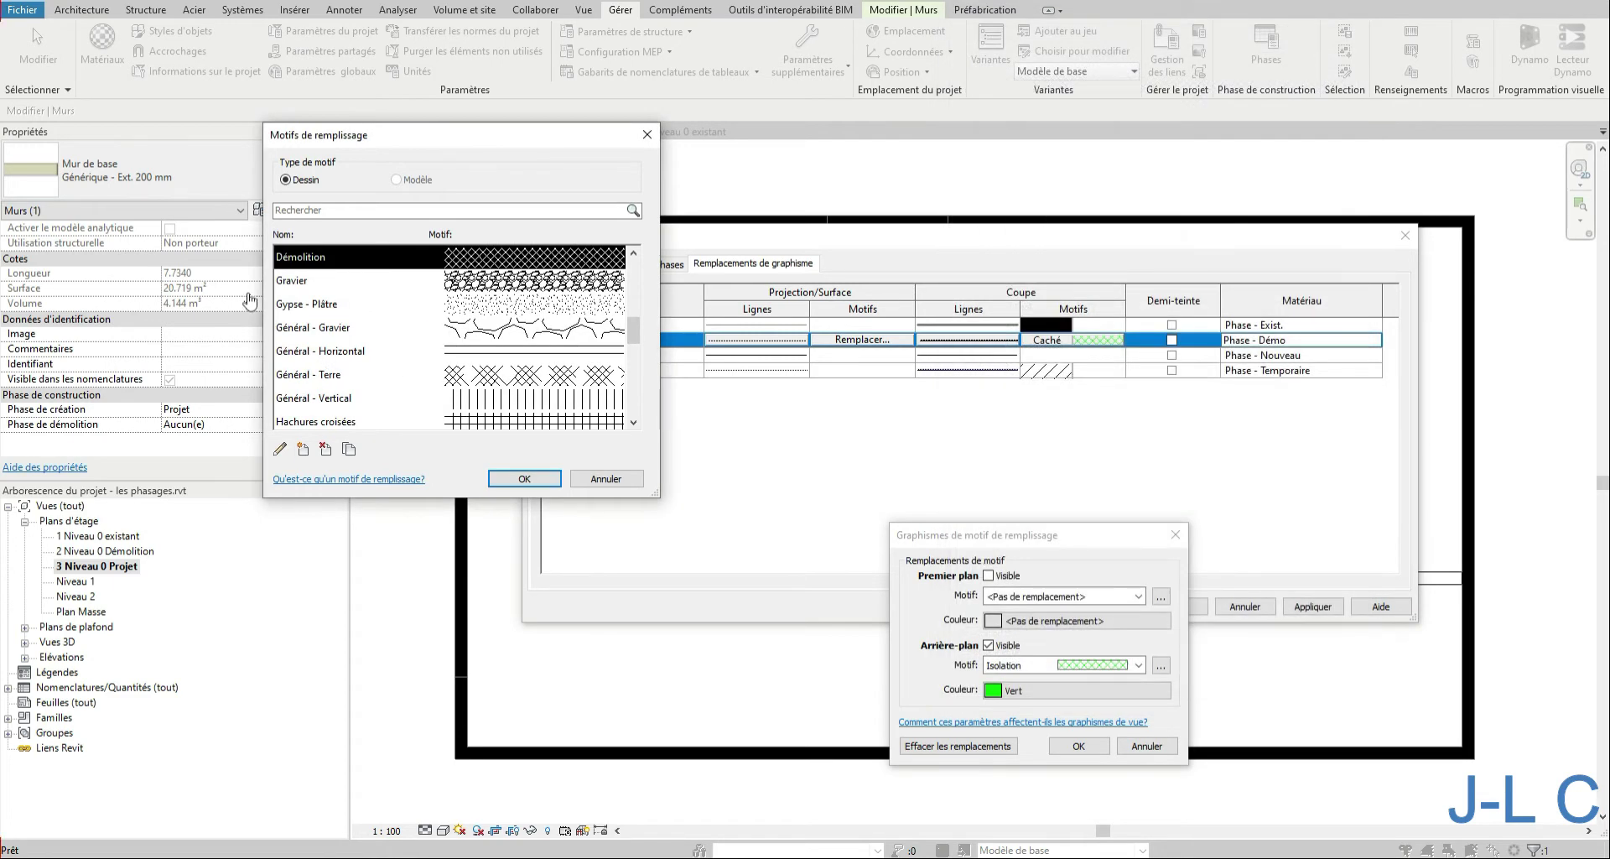
{"action": "left_click", "coordinate": [549, 480]}
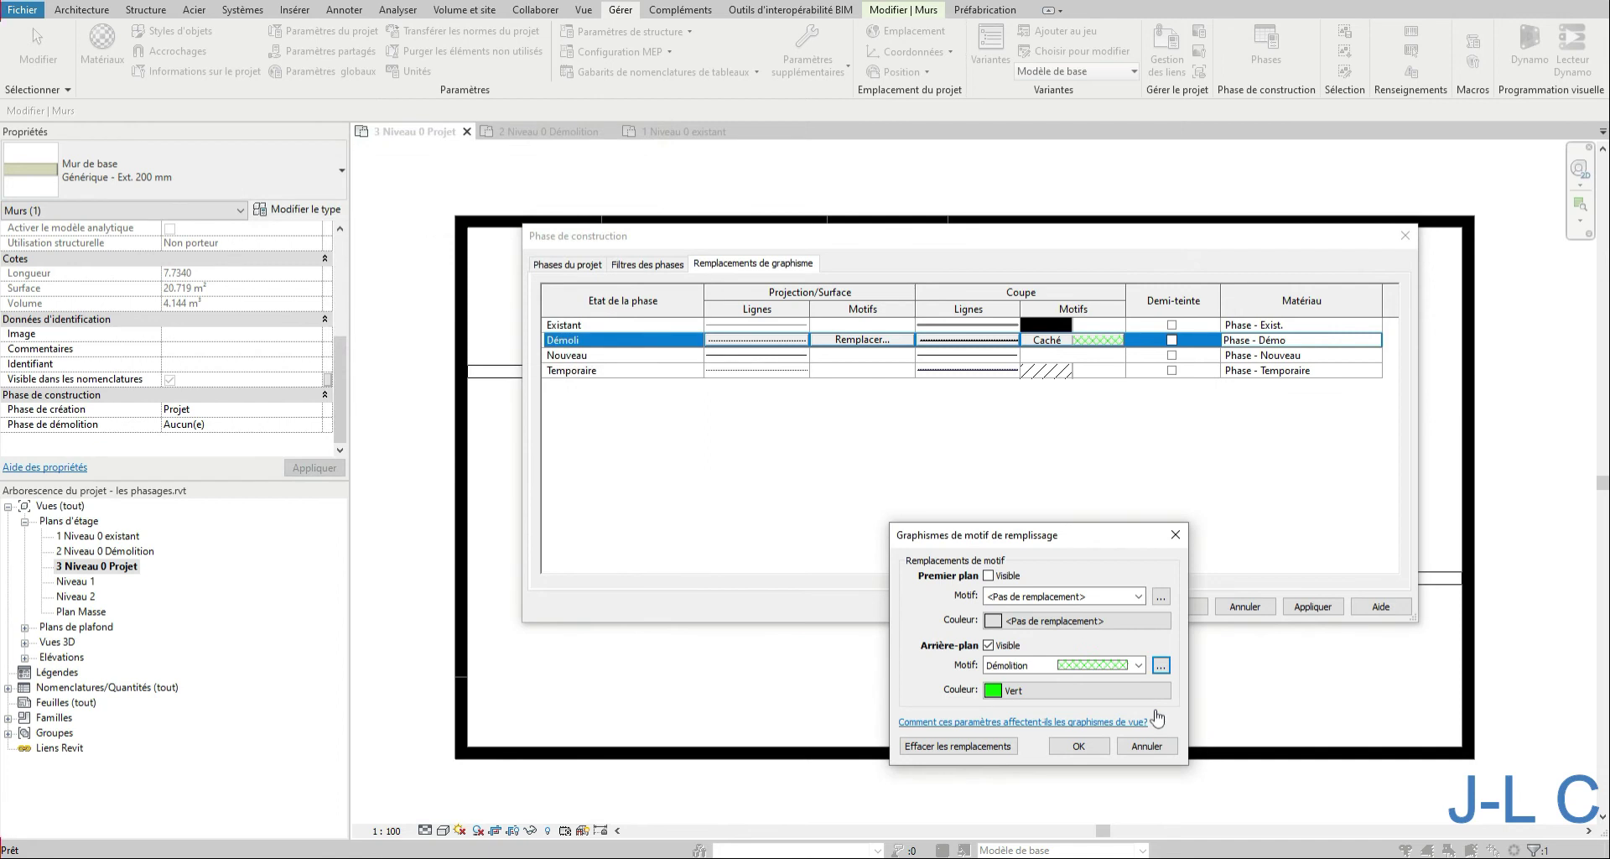
- Set the Démoli cut background pattern's color to purple, RVB 128-000-255, and accept the fill pattern overrides
{"action": "left_click", "coordinate": [1084, 692]}
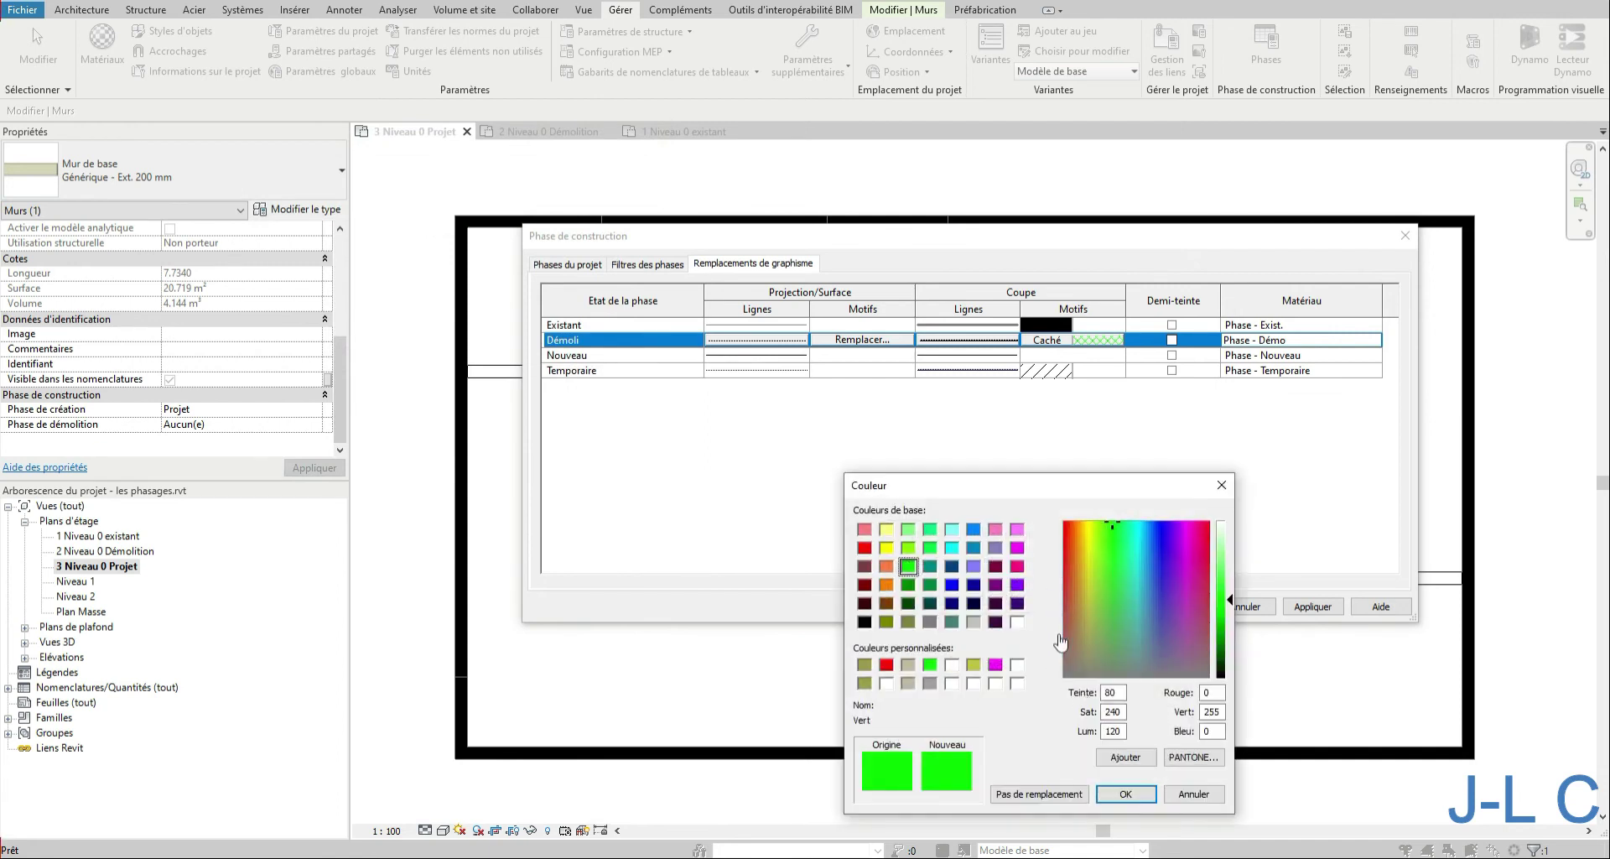
{"action": "left_click", "coordinate": [1184, 795]}
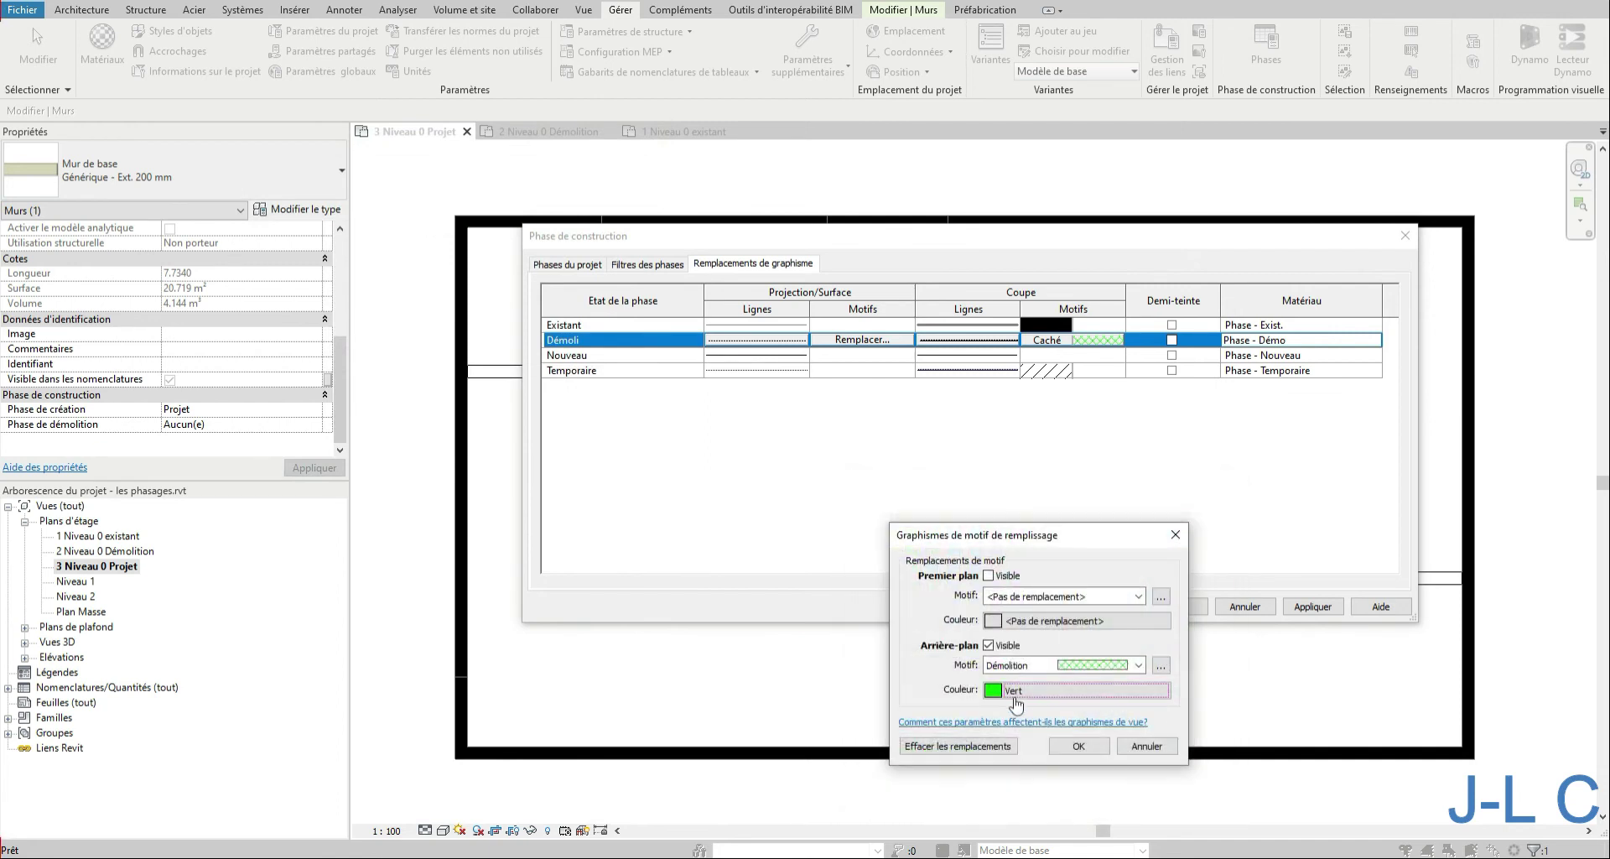
{"action": "left_click", "coordinate": [1013, 693]}
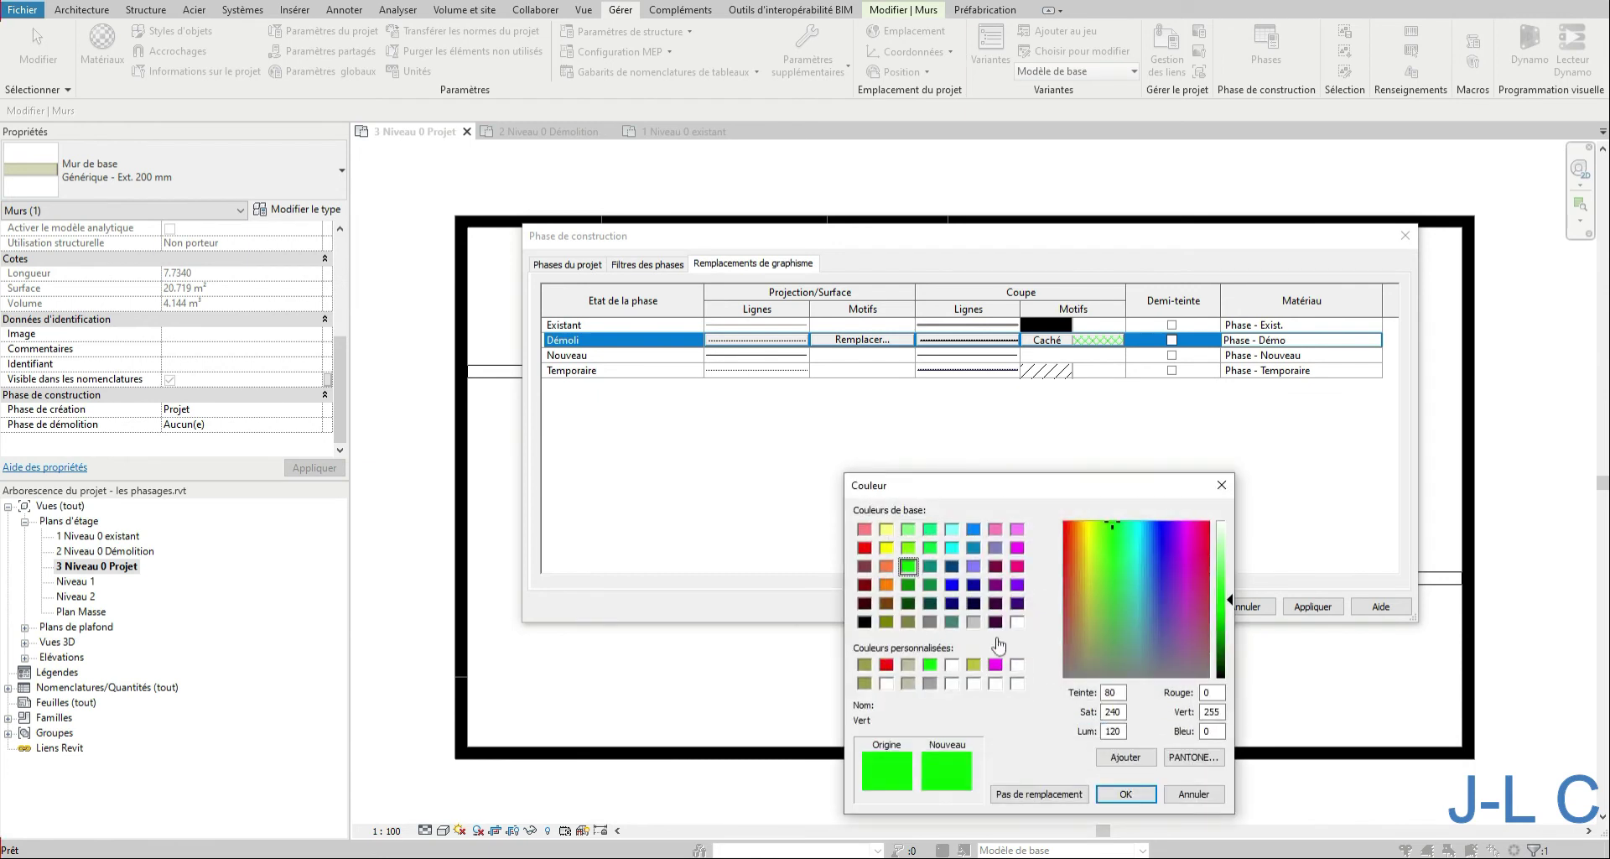
{"action": "left_click", "coordinate": [1017, 584]}
{"action": "left_click", "coordinate": [1128, 796]}
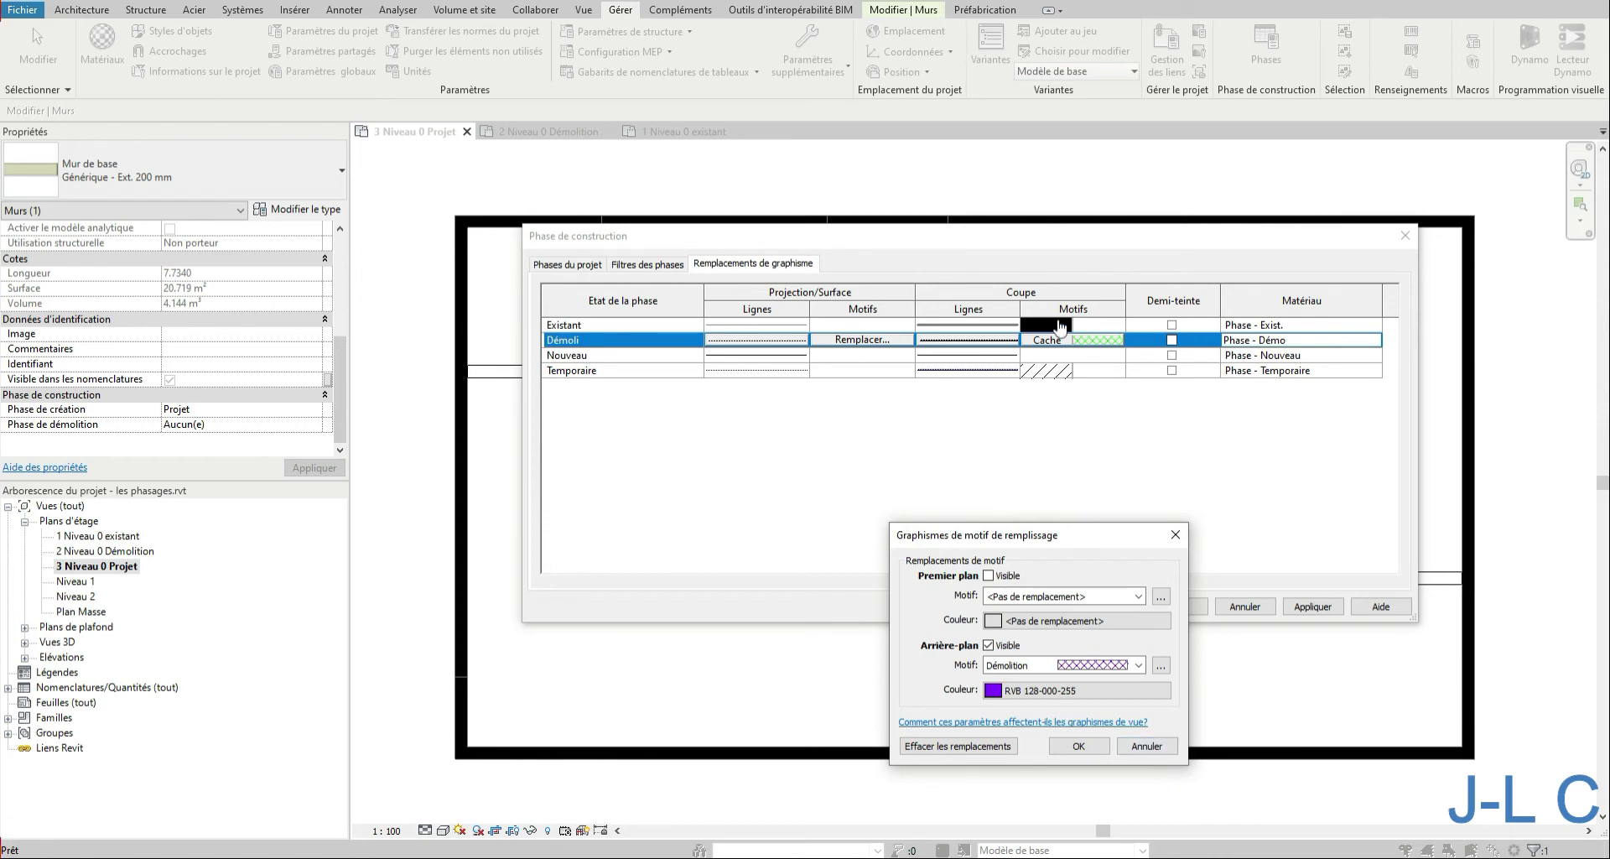
{"action": "left_click", "coordinate": [1085, 751]}
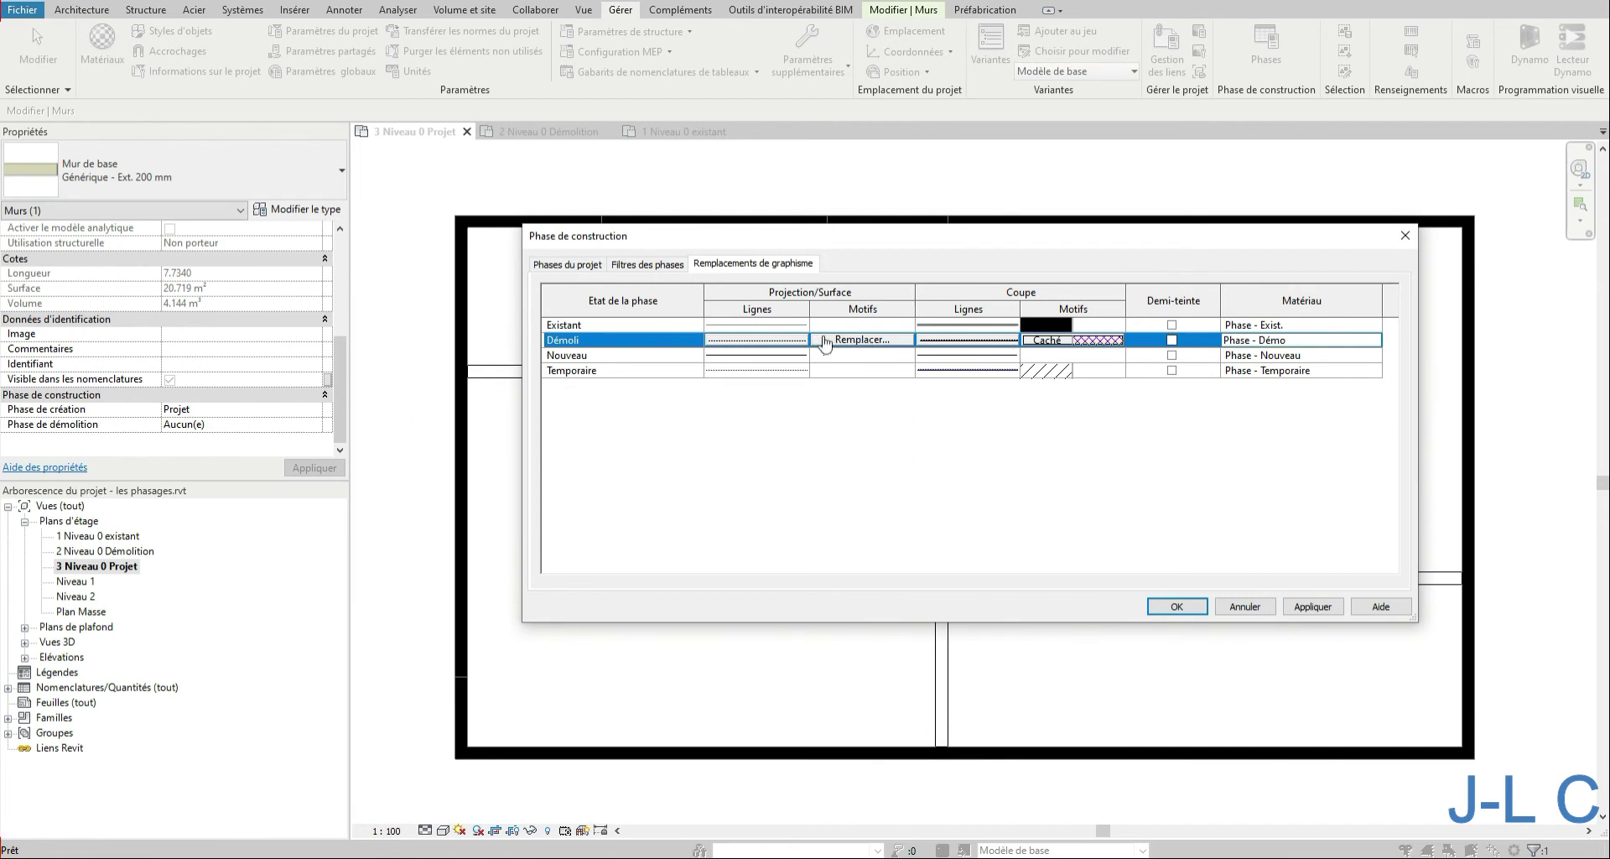
- Create a line pattern named démolition for the Démoli projection lines, starting with a 6 mm Tiret and a 3 mm Espace
{"action": "left_click", "coordinate": [779, 342]}
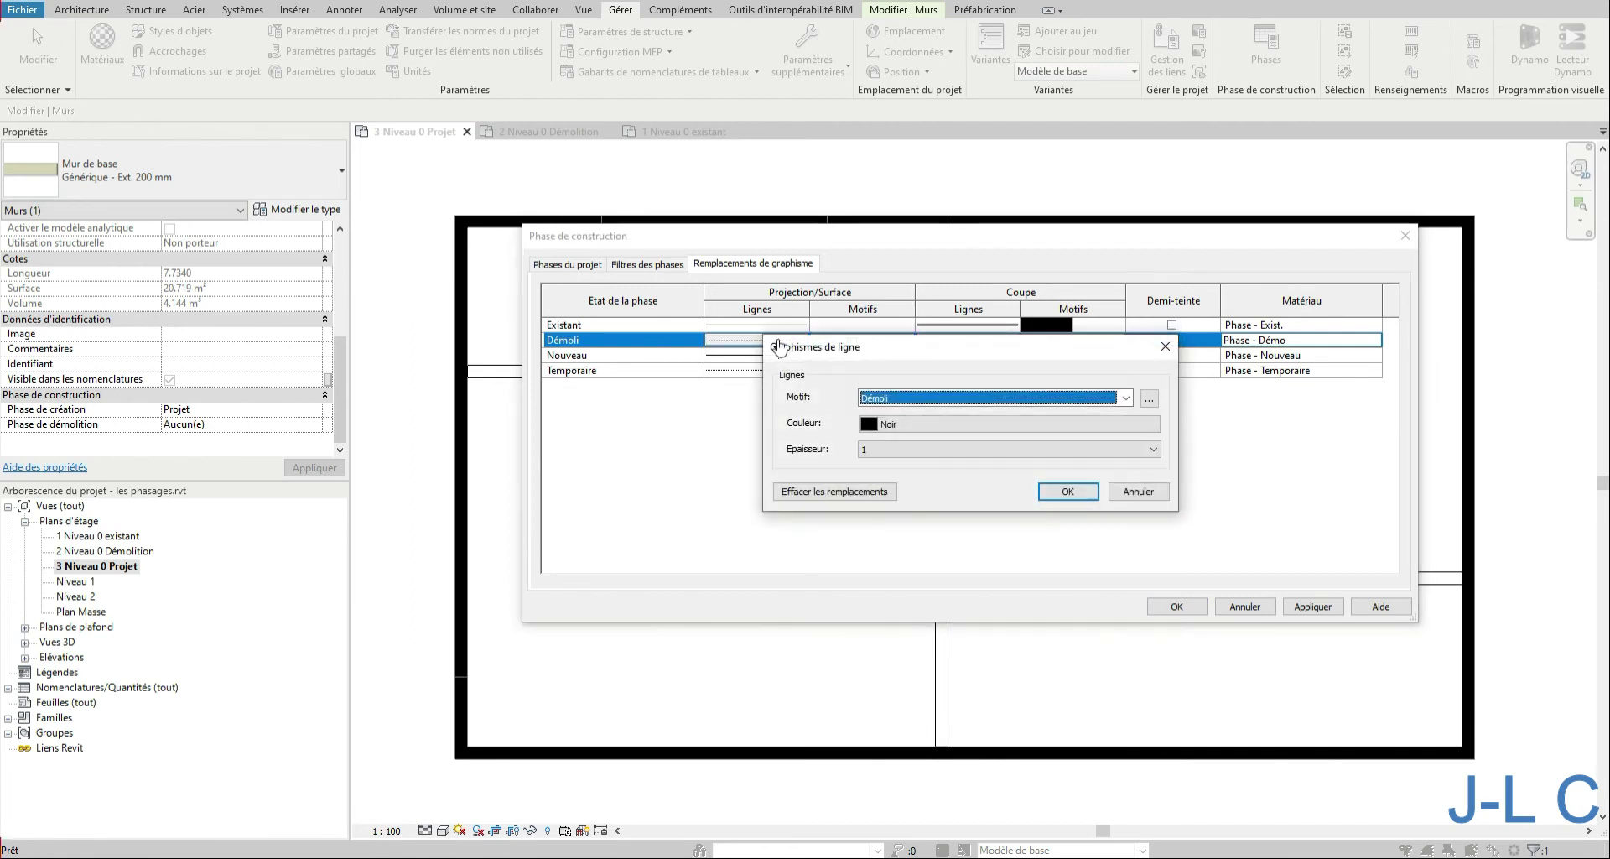
{"action": "left_click", "coordinate": [1148, 399]}
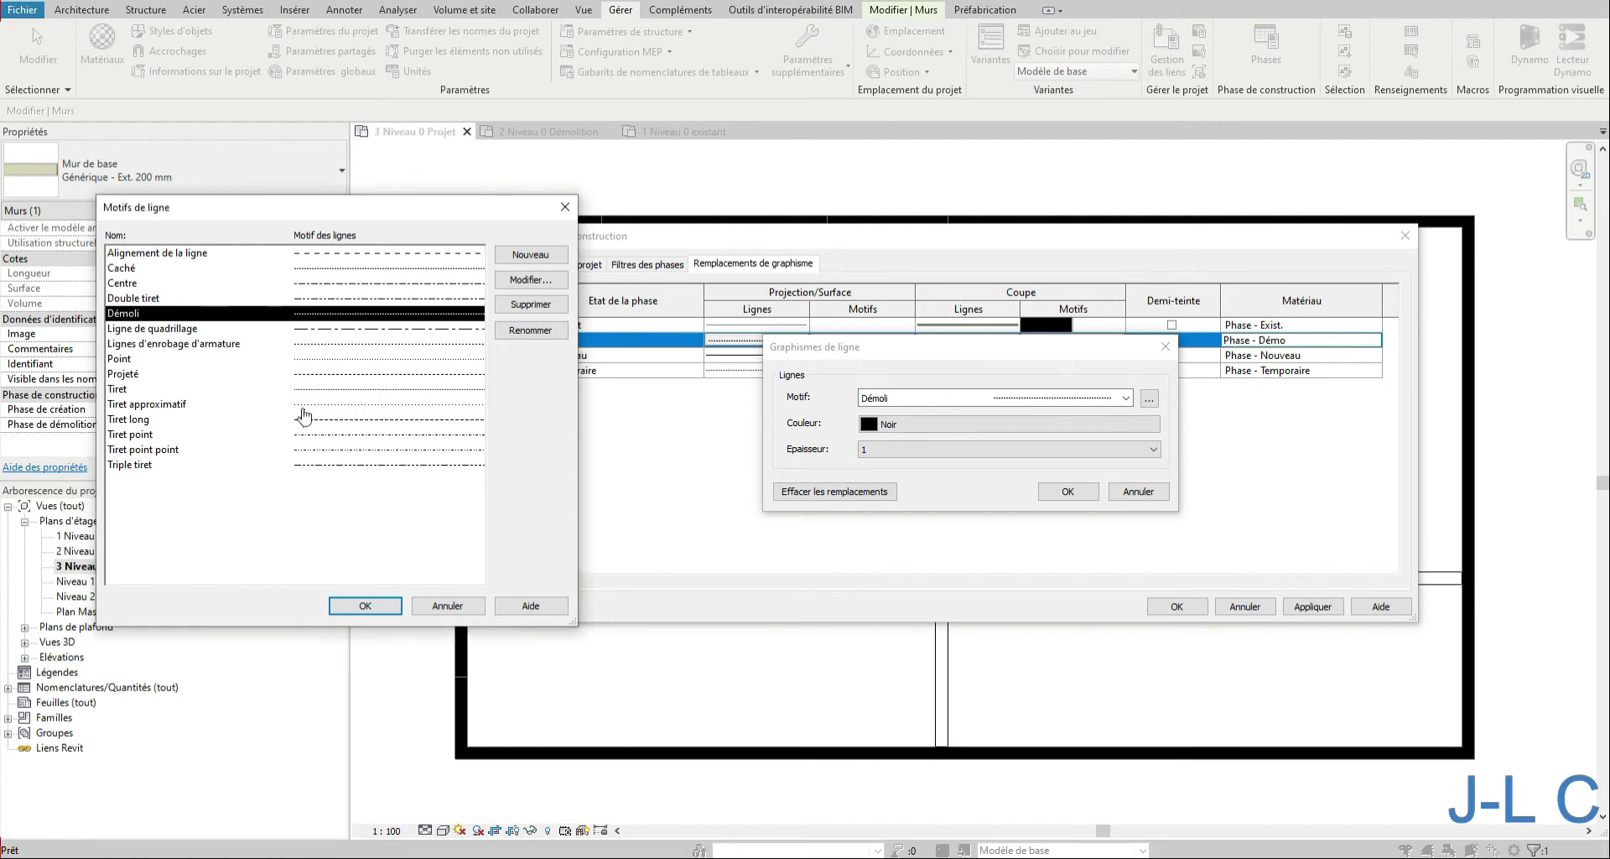
{"action": "left_click", "coordinate": [530, 254]}
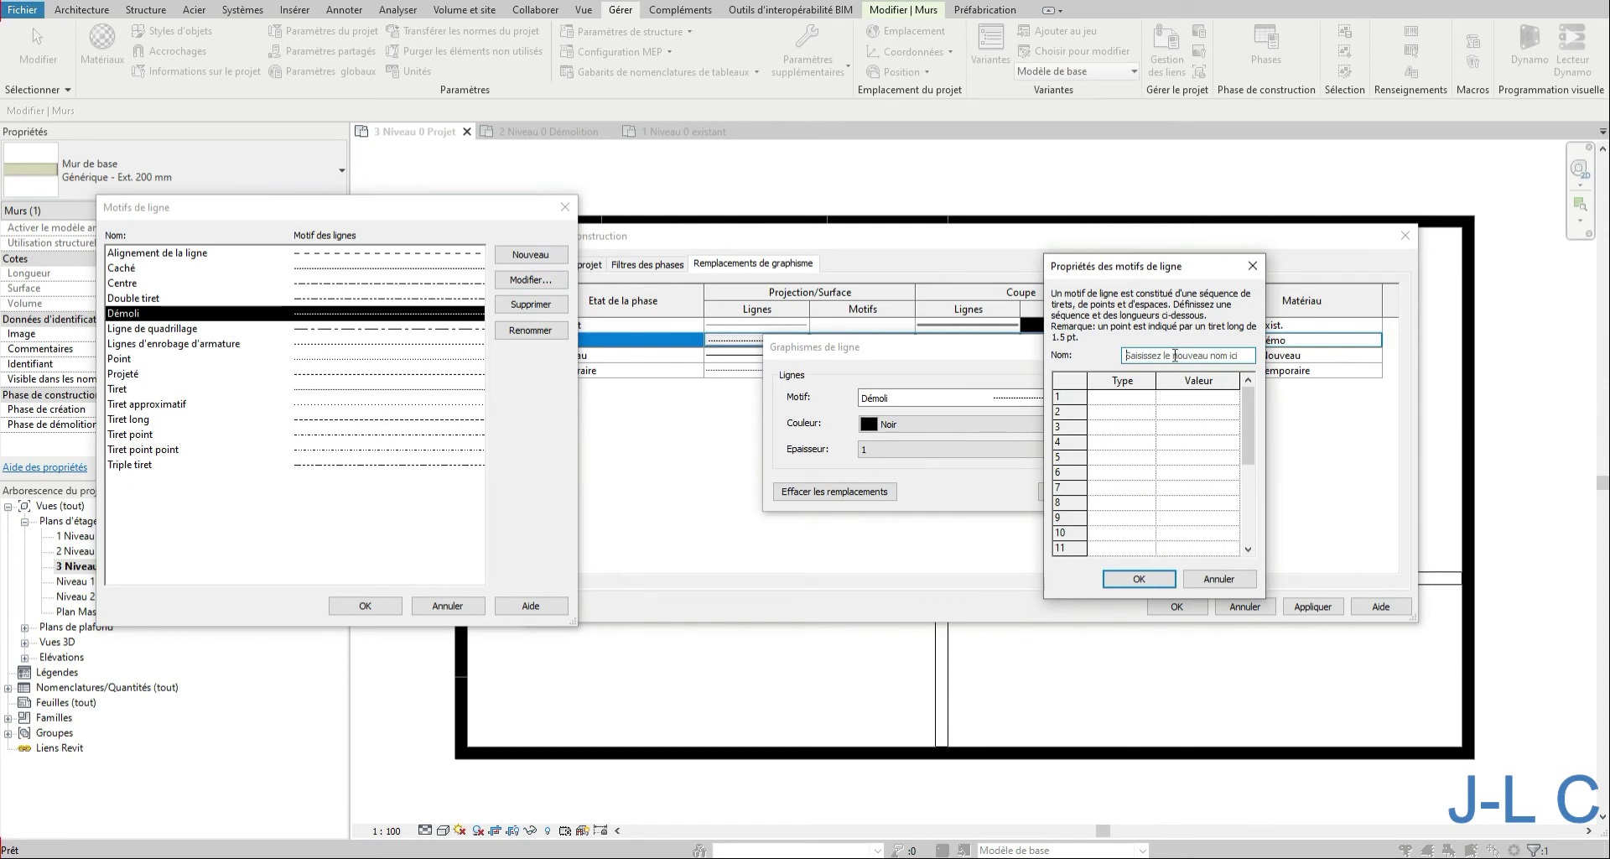
{"action": "left_click", "coordinate": [1175, 356]}
{"action": "left_click", "coordinate": [1140, 398]}
{"action": "left_click", "coordinate": [1115, 412]}
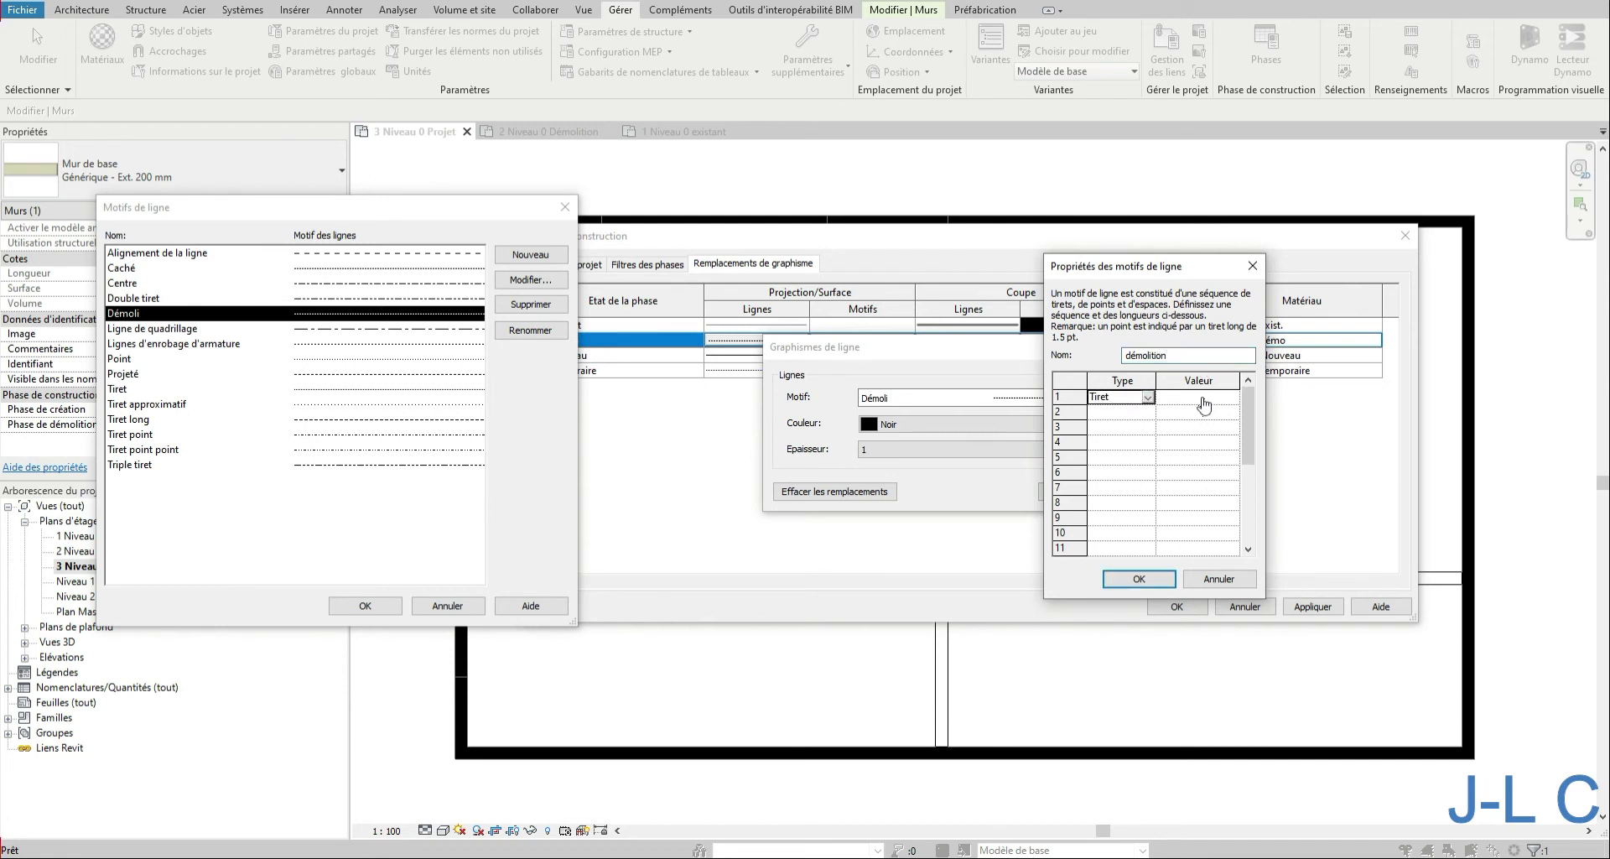
{"action": "left_click", "coordinate": [1203, 401]}
{"action": "type", "text": "6"}
{"action": "left_click", "coordinate": [1137, 413]}
{"action": "left_click", "coordinate": [1137, 428]}
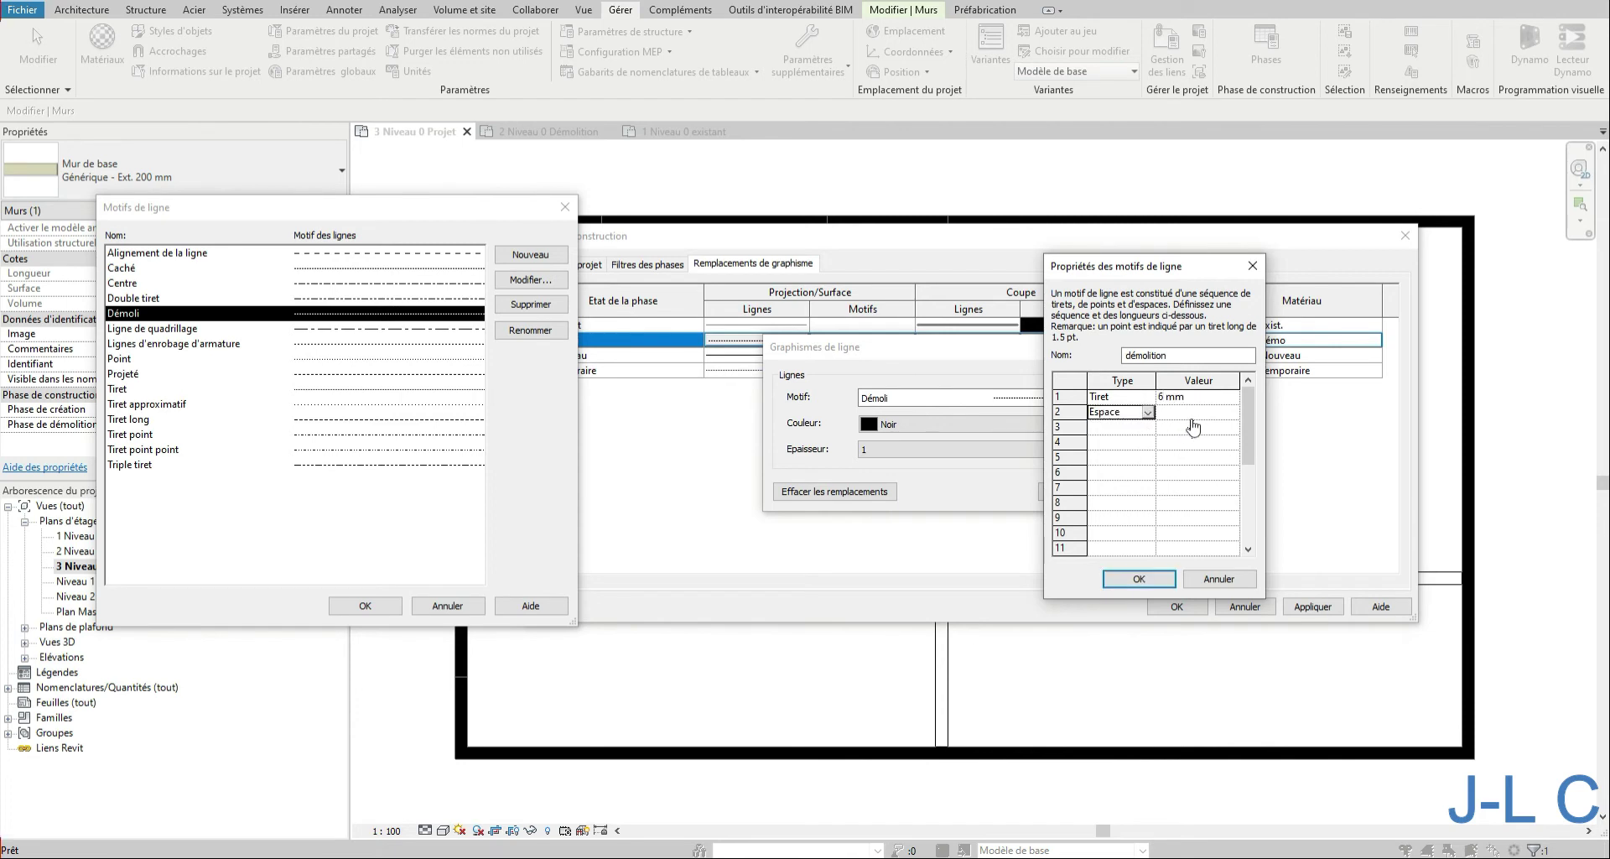
{"action": "left_click", "coordinate": [1196, 414]}
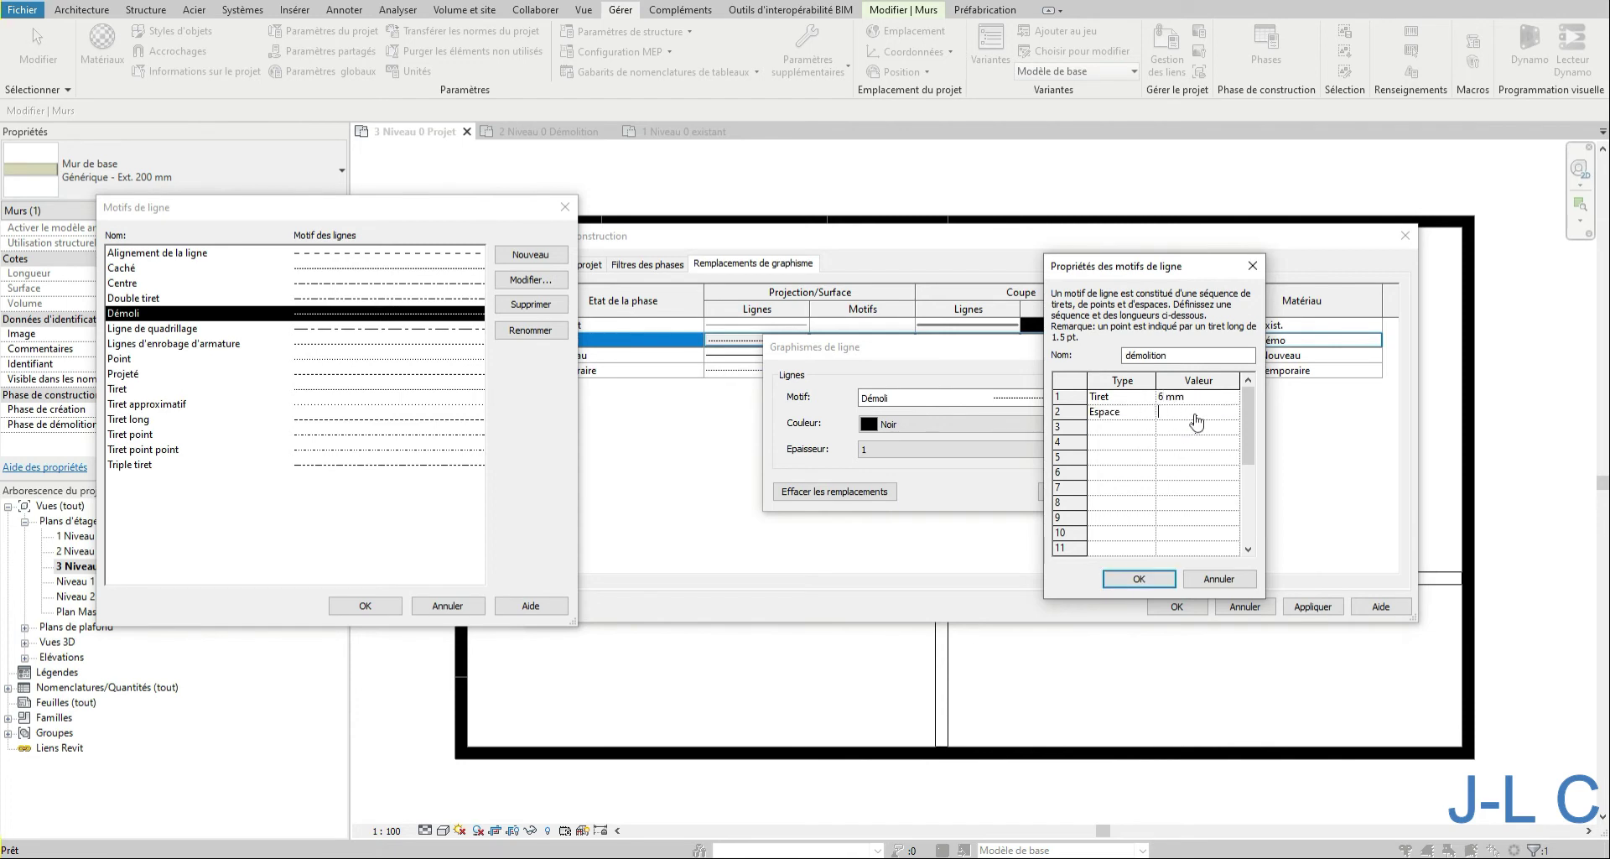
- Add a second 6 mm Tiret and 3 mm Espace to the line pattern's sequence
{"action": "left_click", "coordinate": [1124, 427]}
{"action": "left_click", "coordinate": [1122, 442]}
{"action": "left_click", "coordinate": [1212, 430]}
{"action": "type", "text": "6"}
{"action": "left_click", "coordinate": [1147, 444]}
{"action": "left_click", "coordinate": [1125, 459]}
{"action": "left_click", "coordinate": [1202, 443]}
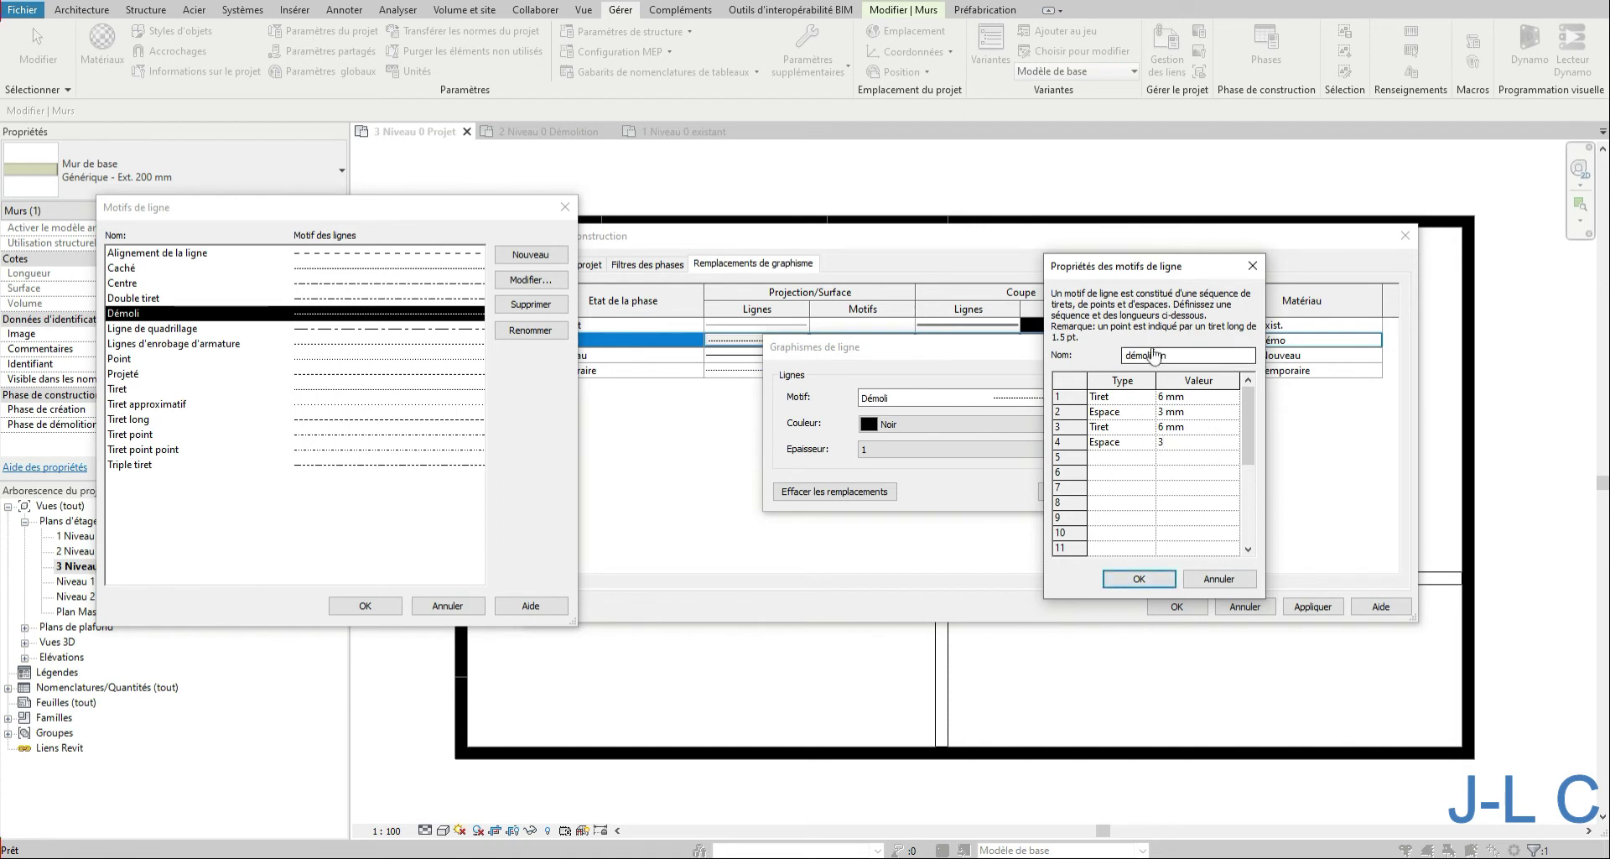
- Correct the new line pattern's name to Démolition and choose it for the Démoli projection lines
{"action": "left_click", "coordinate": [1128, 355]}
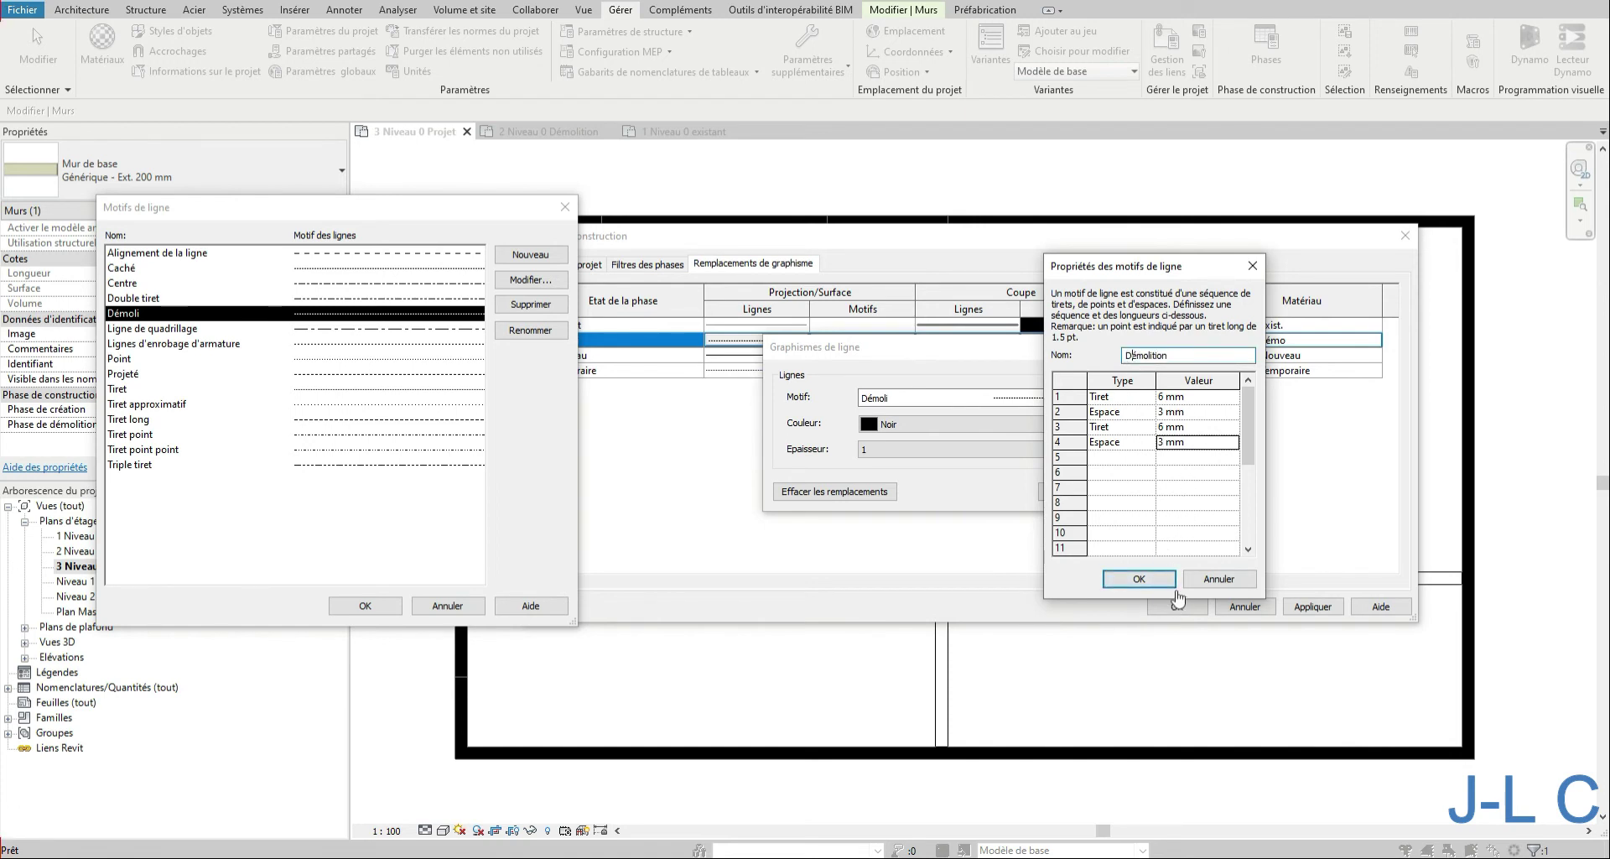
{"action": "left_click", "coordinate": [1139, 578]}
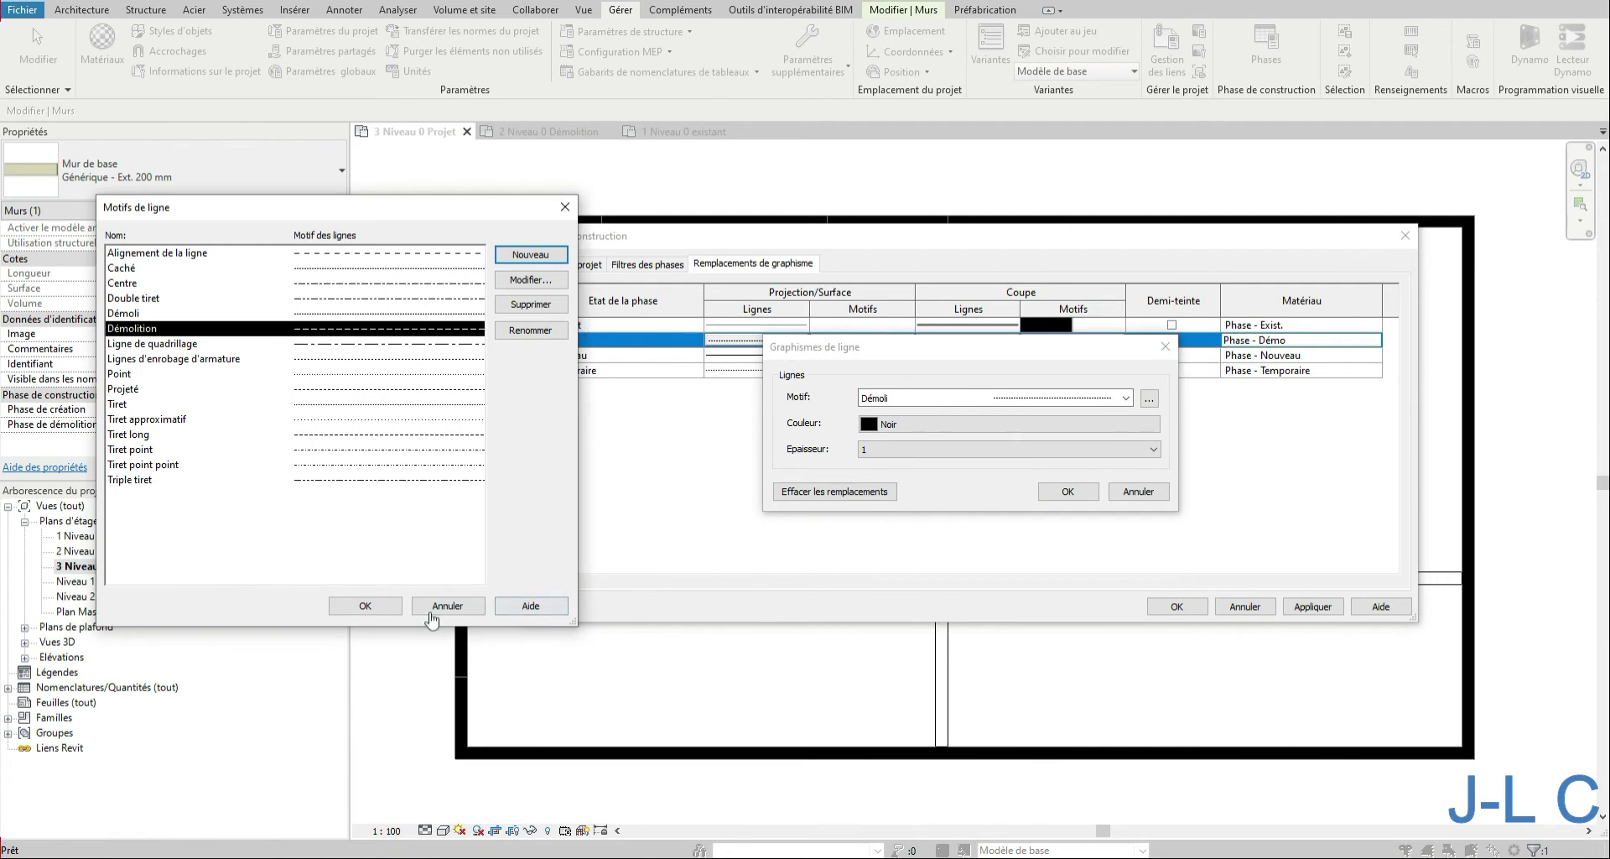
{"action": "left_click", "coordinate": [366, 605]}
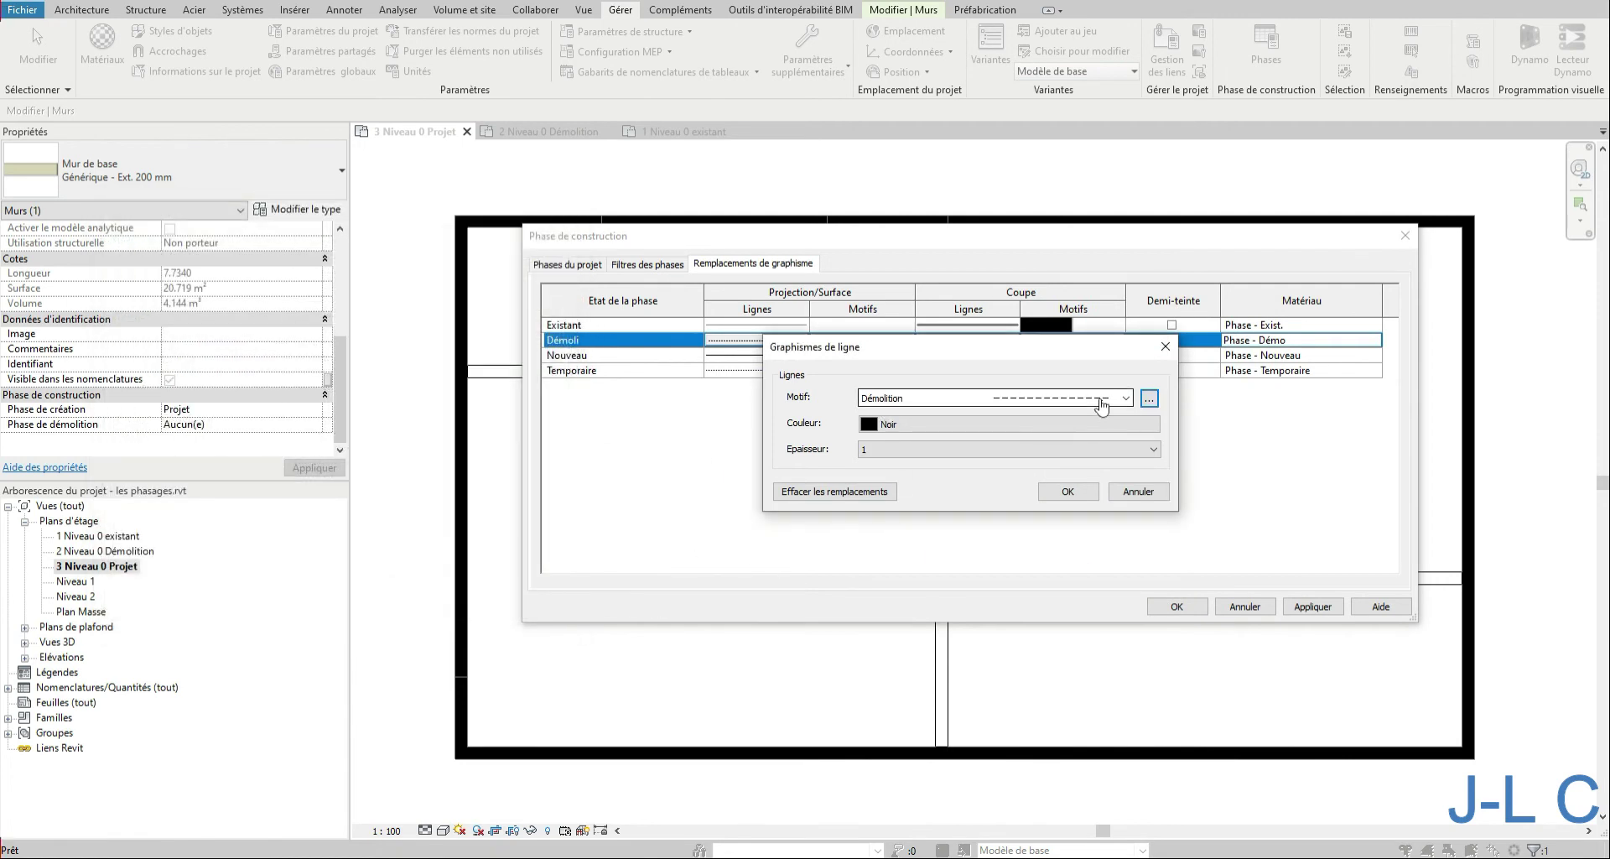
- Keep the Démoli projection lines black (Noir), choose their line weight and accept the line graphics
{"action": "left_click", "coordinate": [1045, 425]}
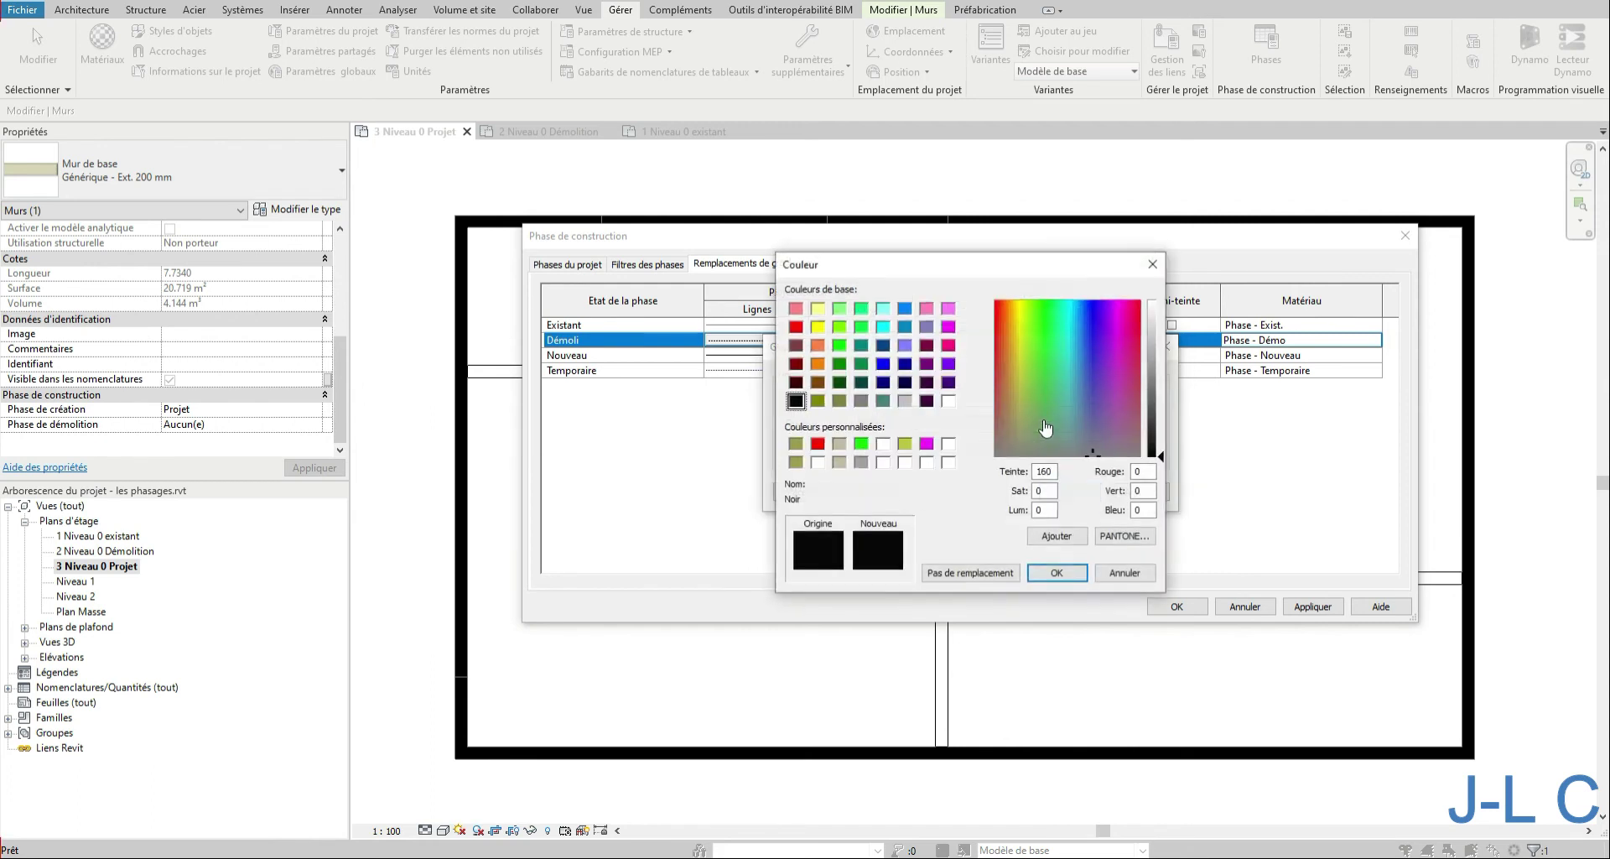
{"action": "left_click", "coordinate": [1048, 573]}
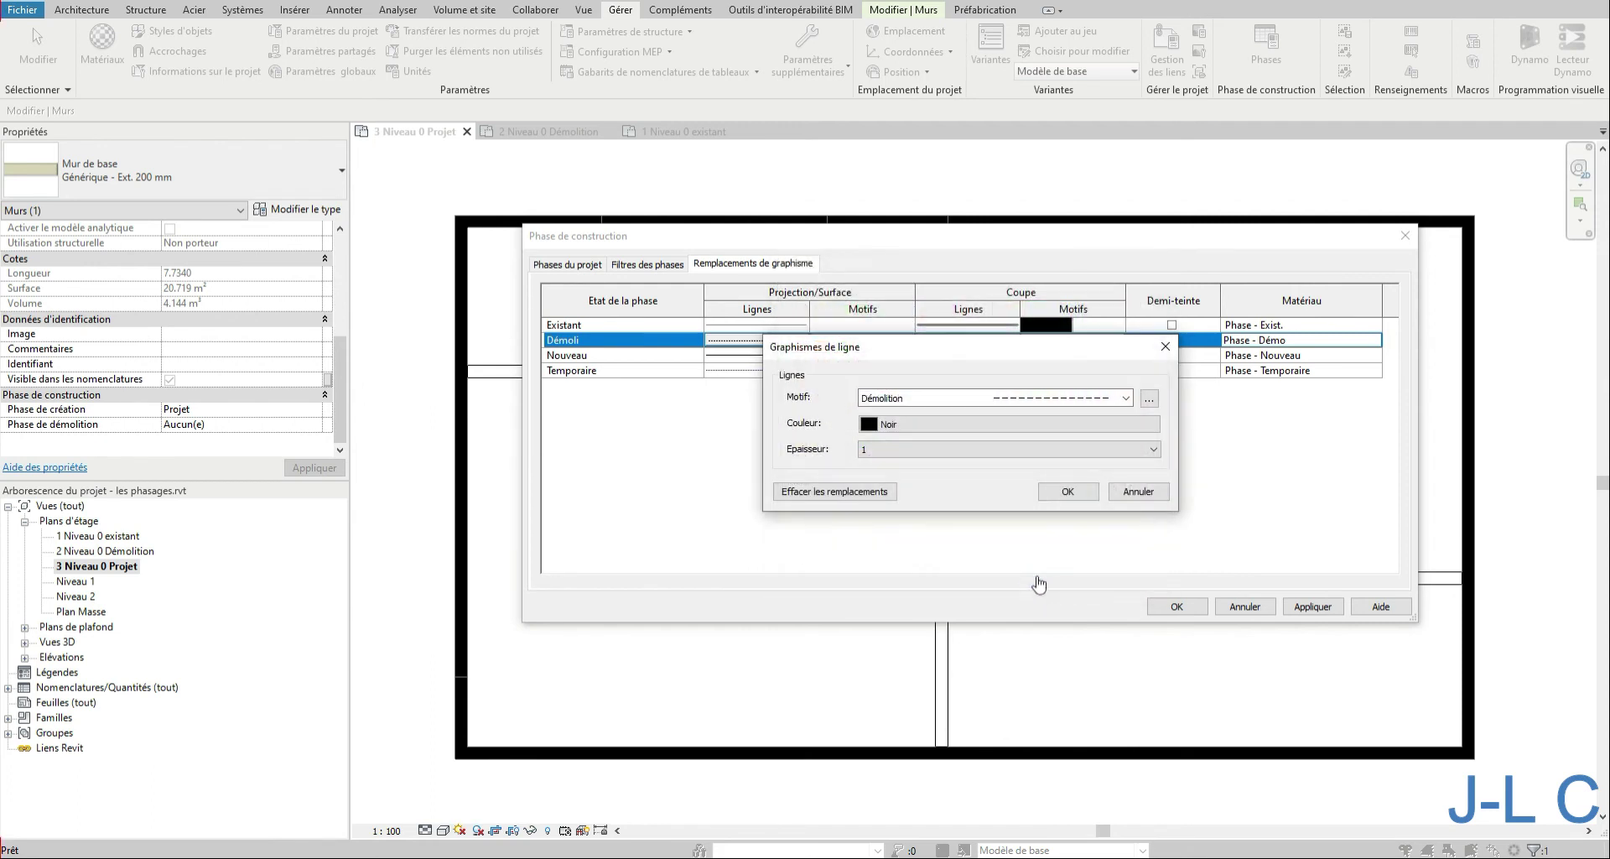
{"action": "left_click", "coordinate": [874, 466]}
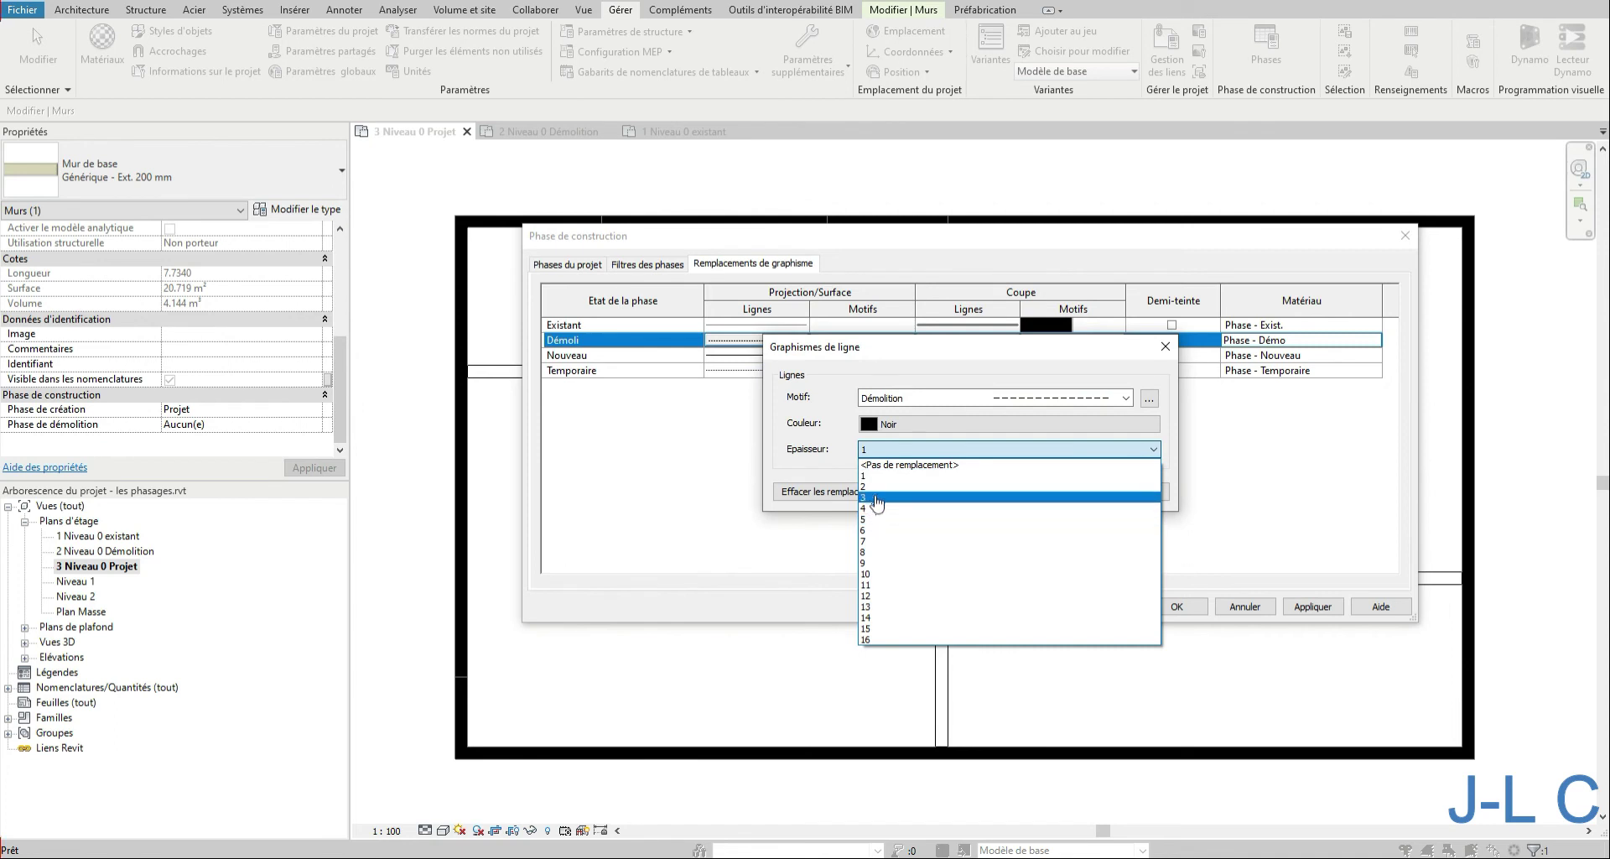
{"action": "left_click", "coordinate": [876, 487]}
{"action": "left_click", "coordinate": [1049, 493]}
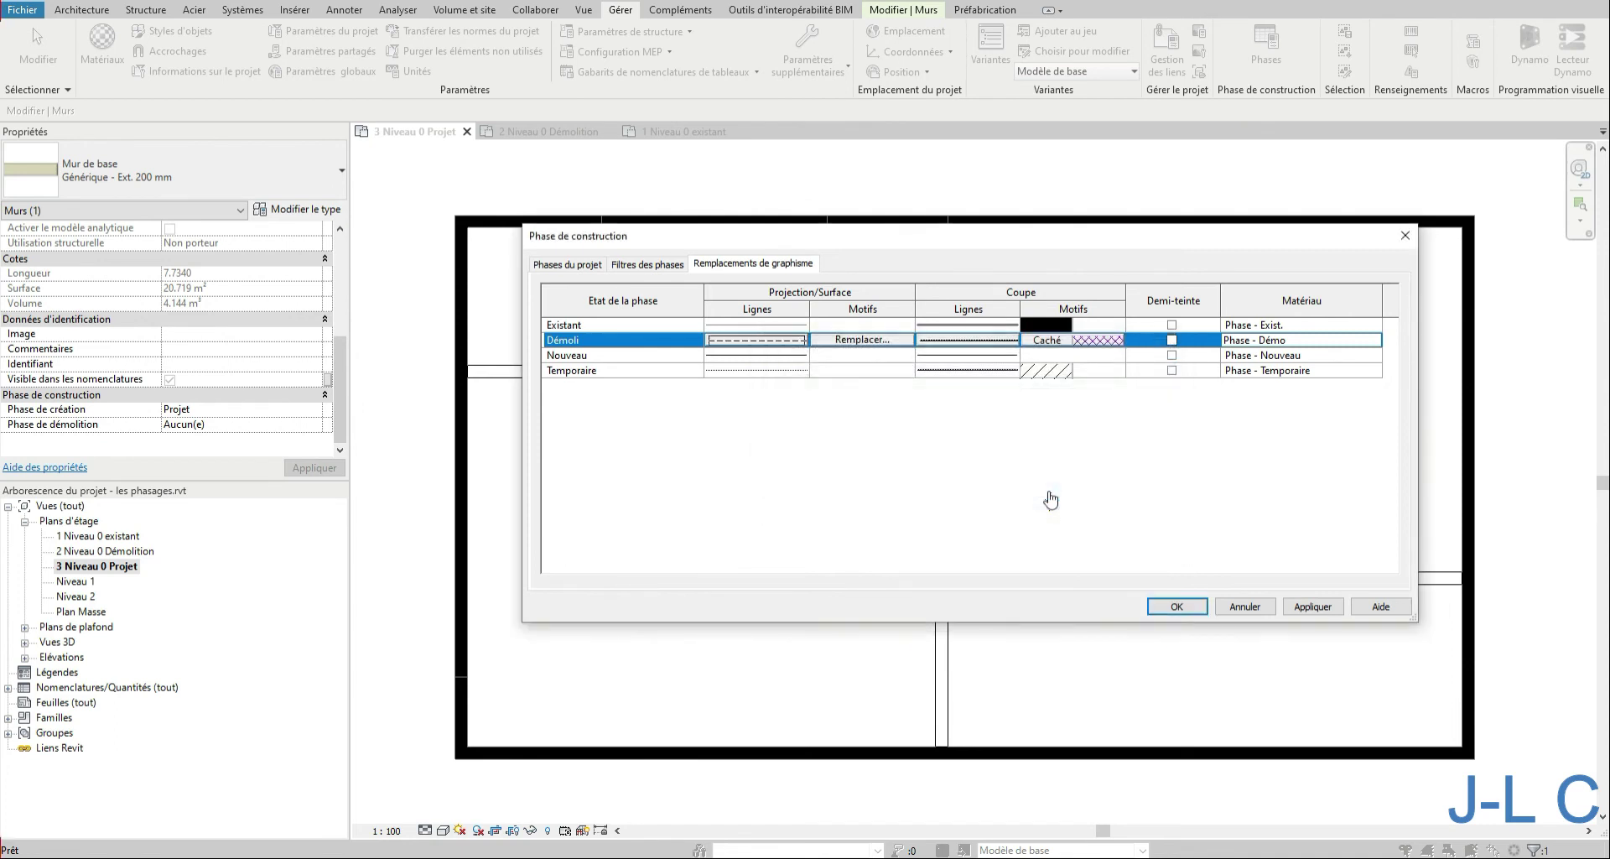
- Apply the phase graphic overrides and close the inactive views, keeping only the 3 Niveau 0 Projet plan open
{"action": "left_click", "coordinate": [1301, 606]}
{"action": "left_click", "coordinate": [1178, 606]}
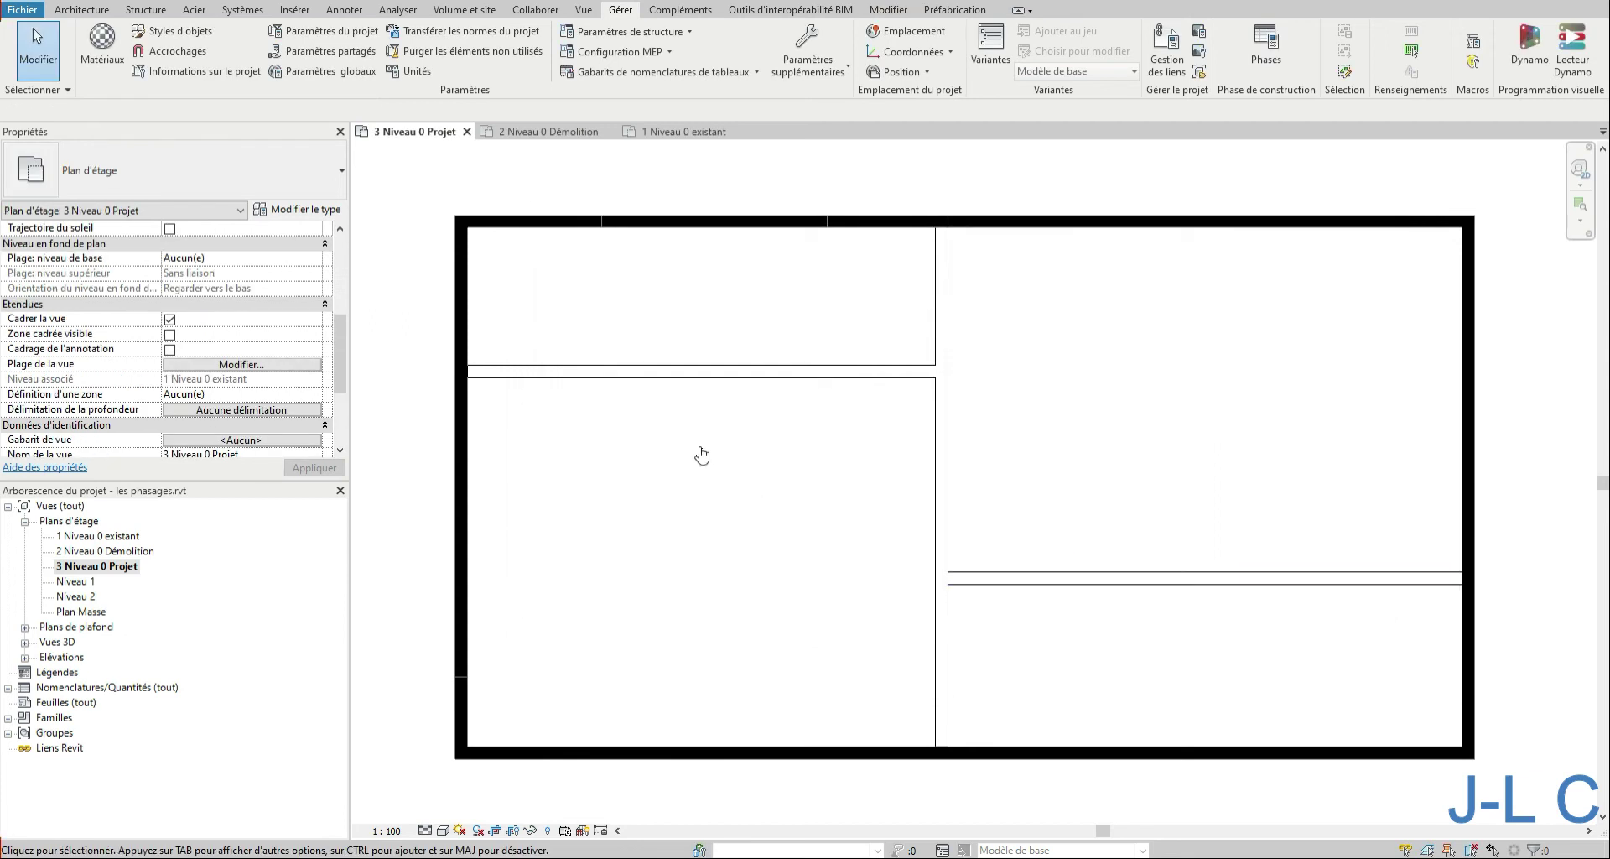
{"action": "left_click", "coordinate": [384, 1]}
{"action": "left_click", "coordinate": [888, 10]}
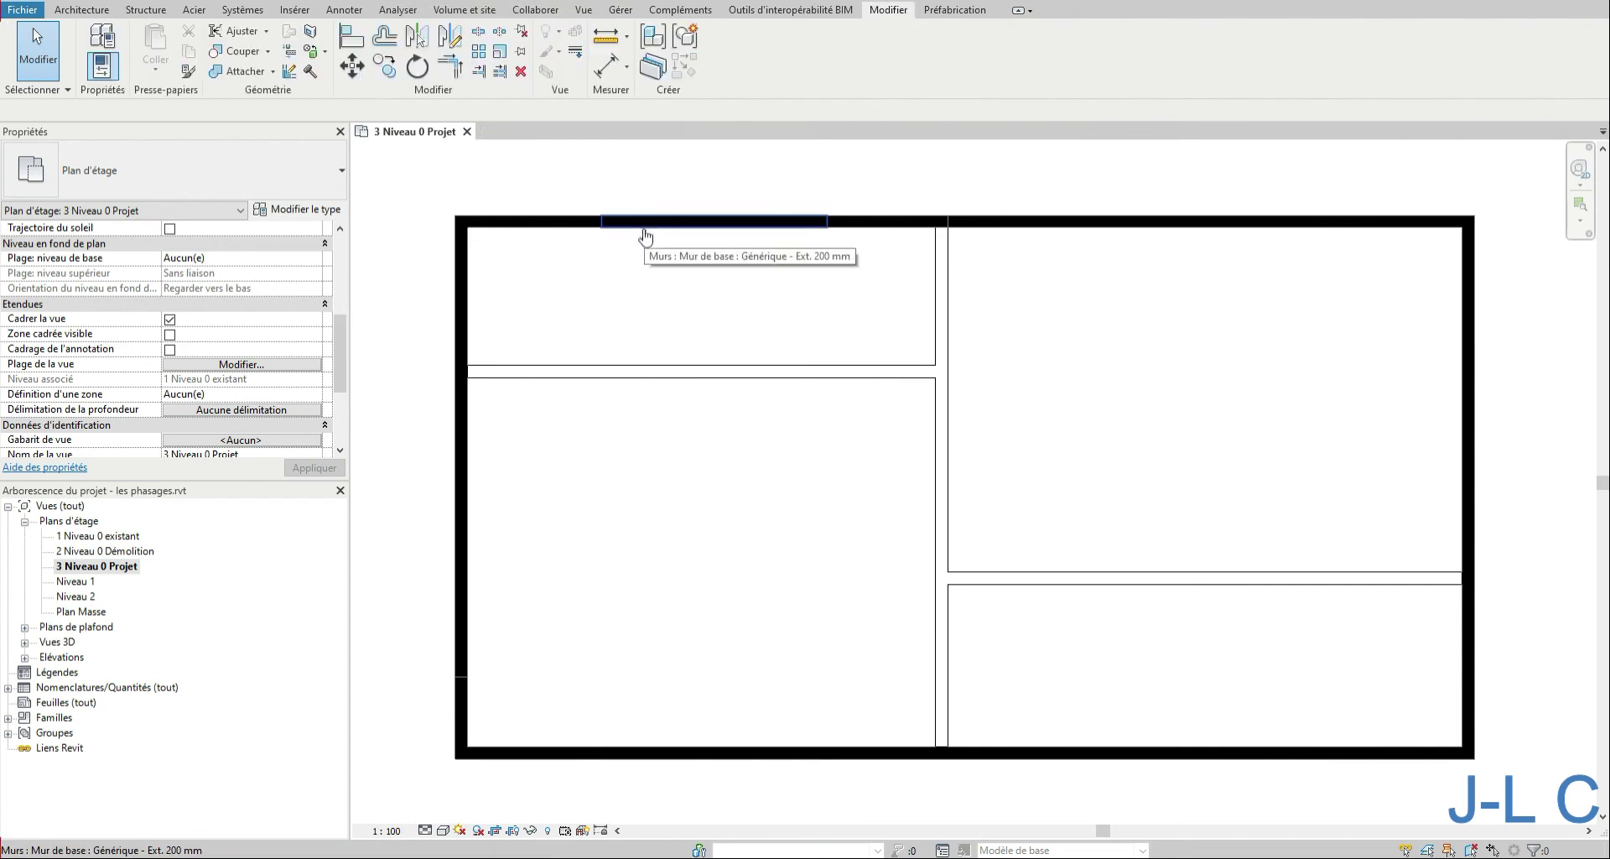
{"action": "left_click", "coordinate": [621, 222]}
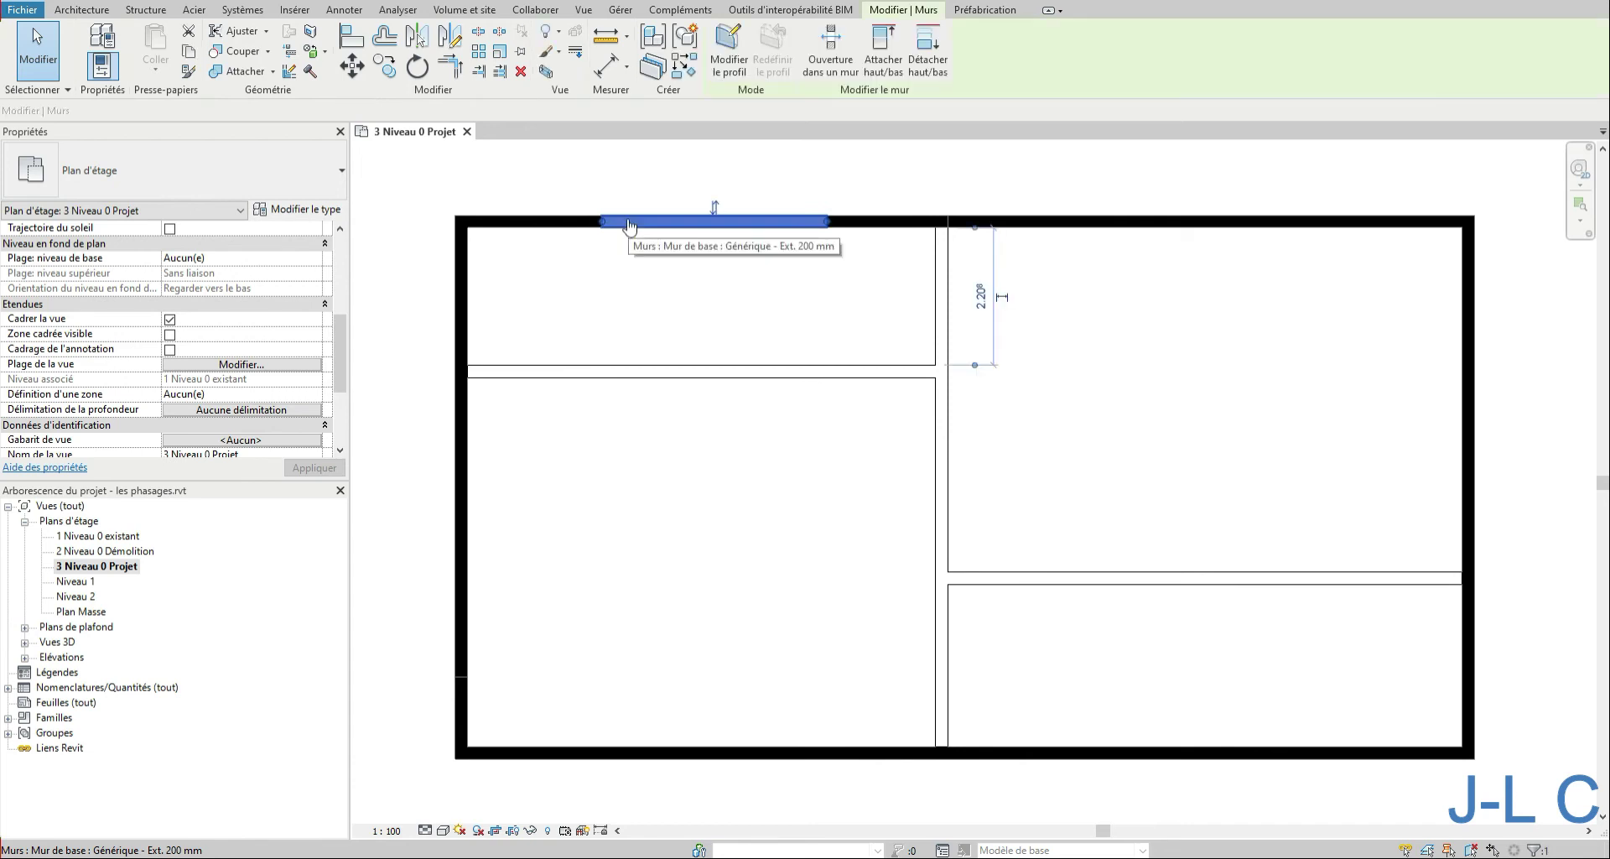
{"action": "left_click", "coordinate": [478, 31]}
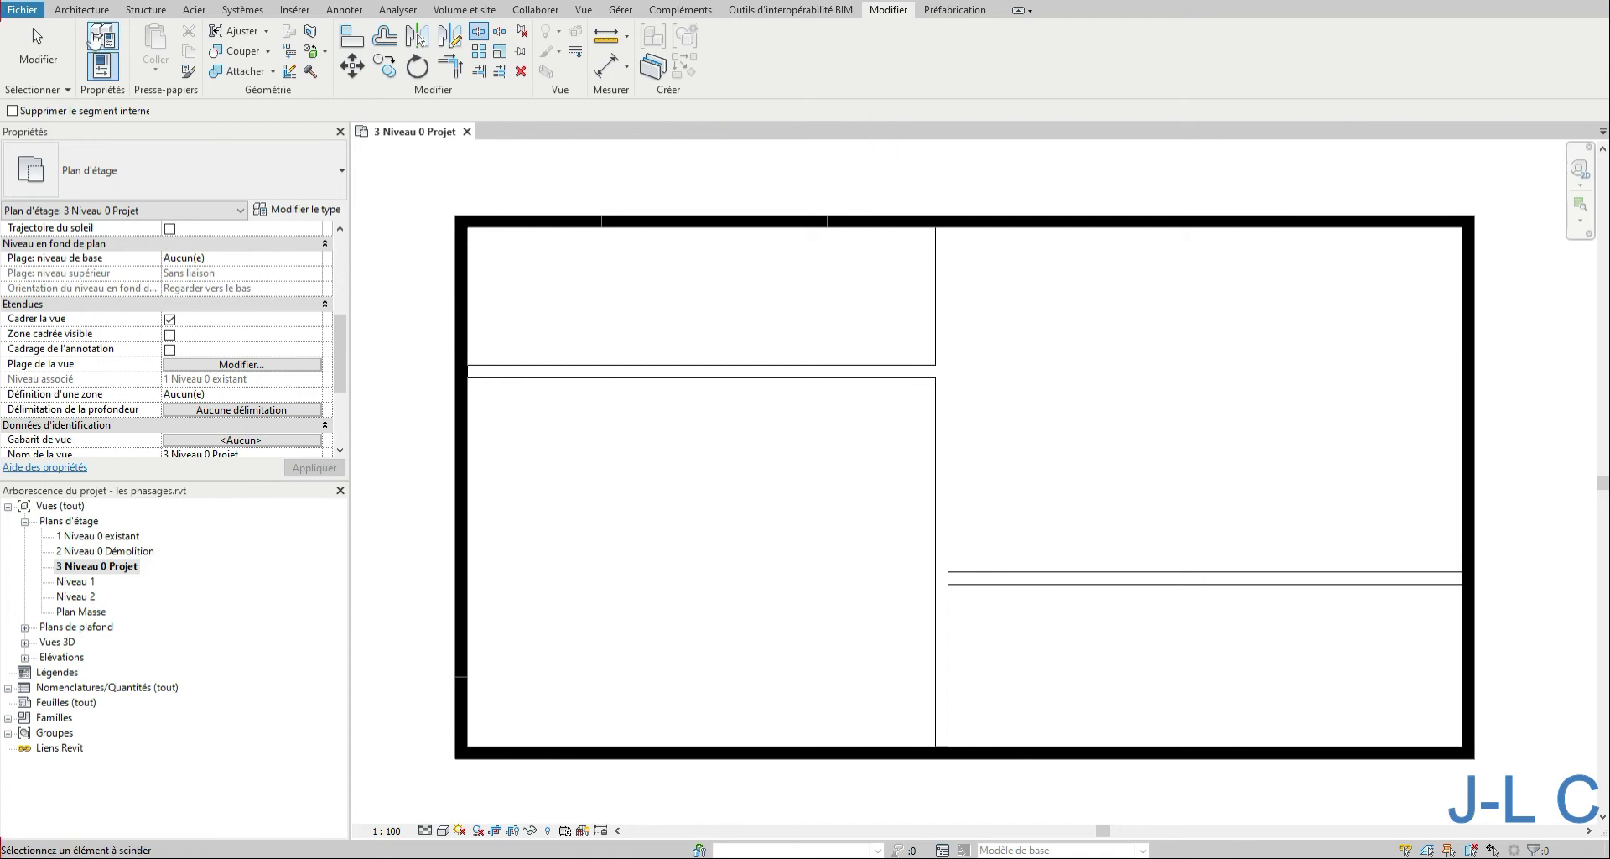
{"action": "left_click", "coordinate": [36, 42]}
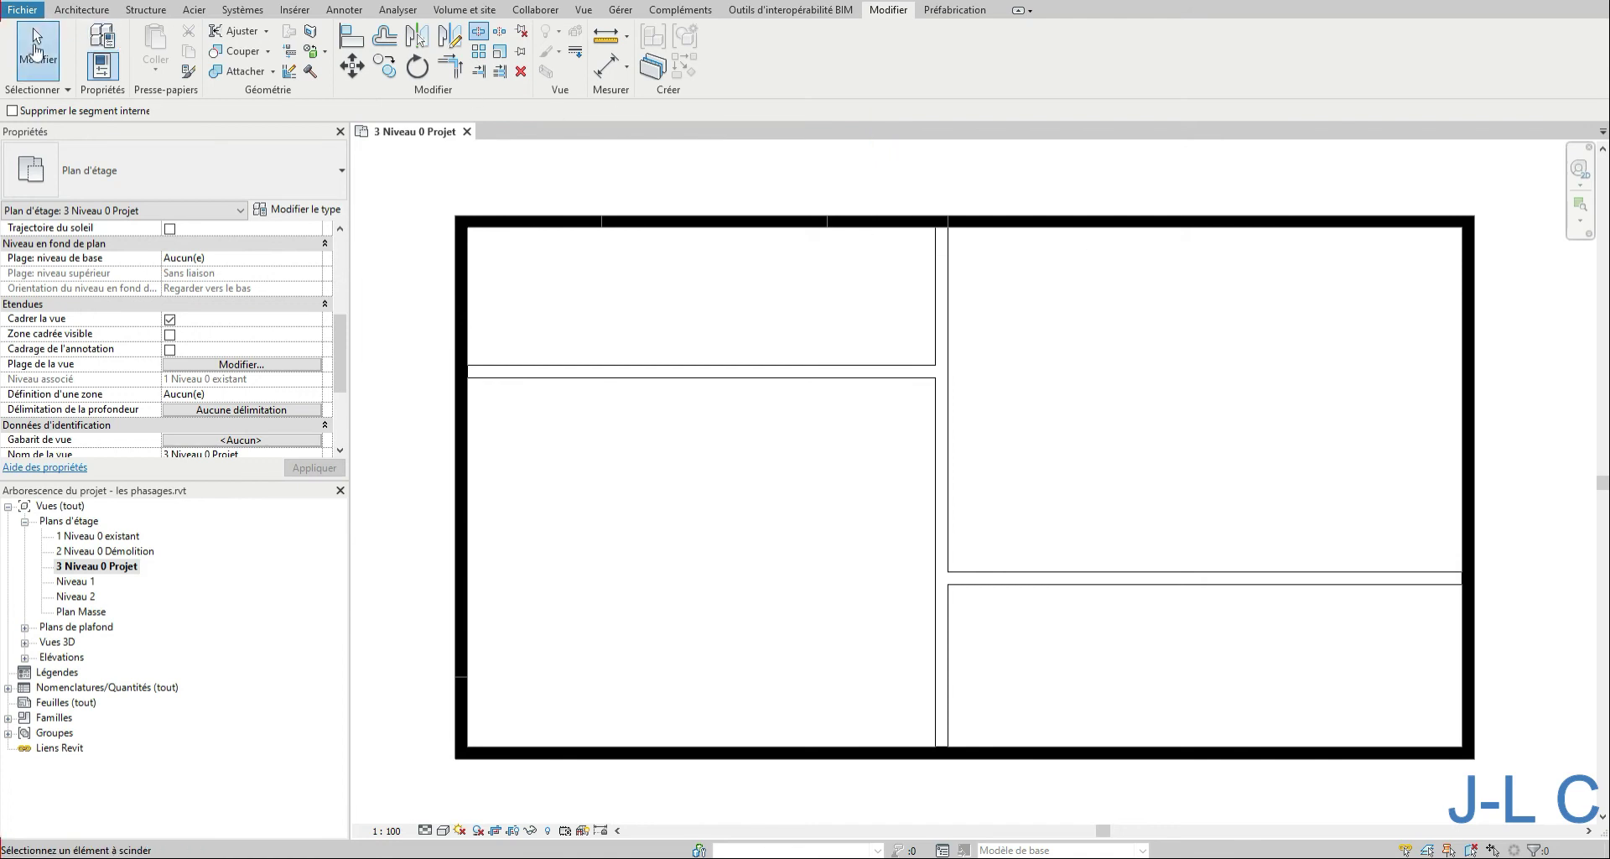
- Set the demolition phase of the plan's right-hand exterior wall to Démolition and open the 2 Niveau 0 Démolition plan
{"action": "left_click", "coordinate": [460, 529]}
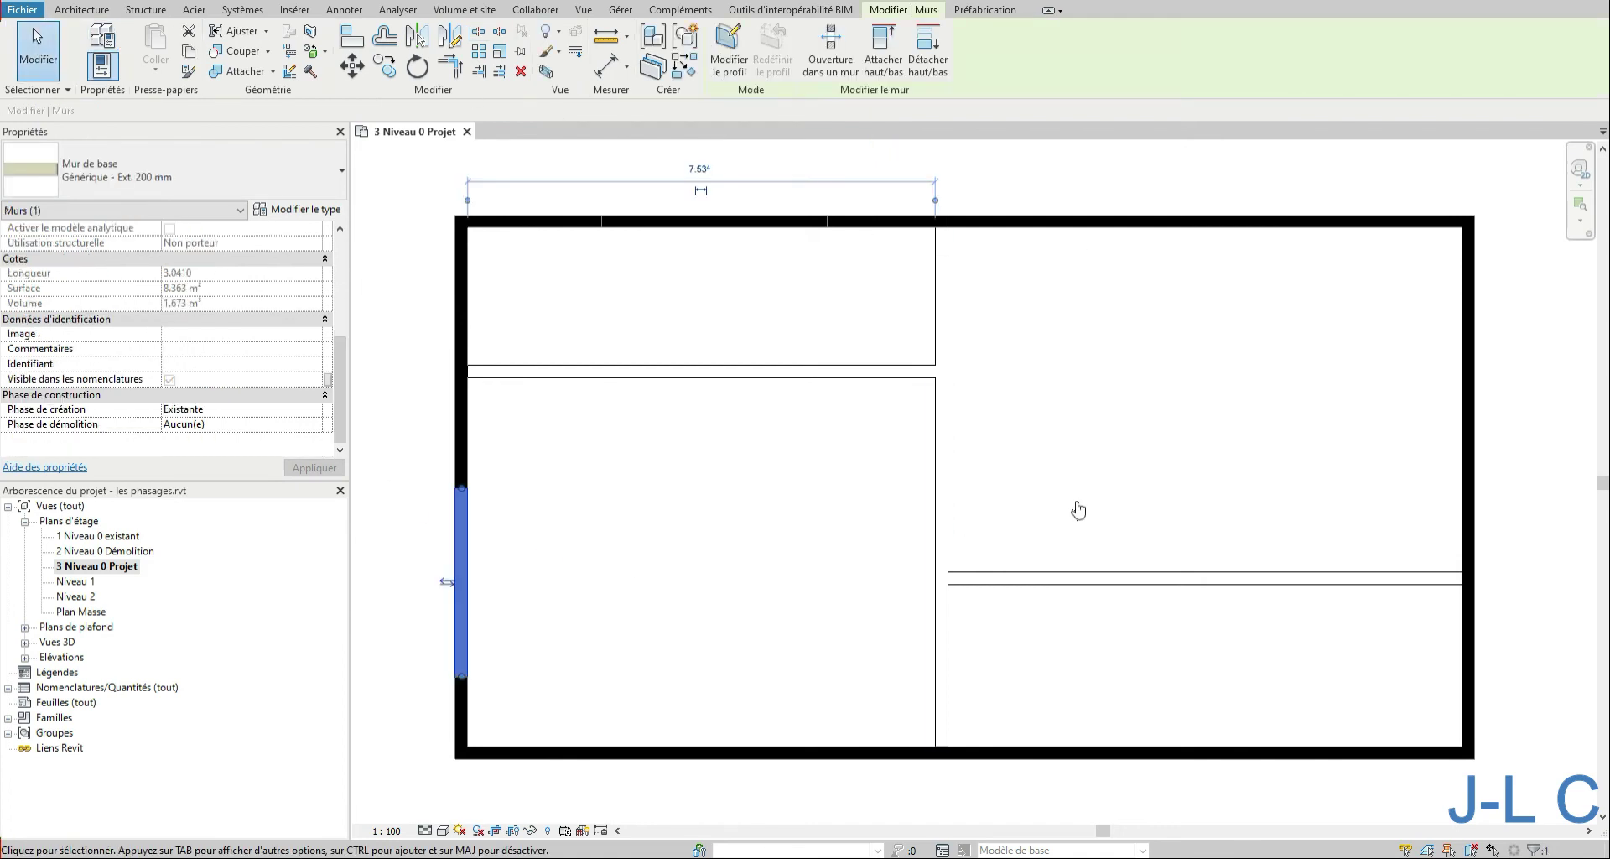
{"action": "left_click", "coordinate": [1205, 225]}
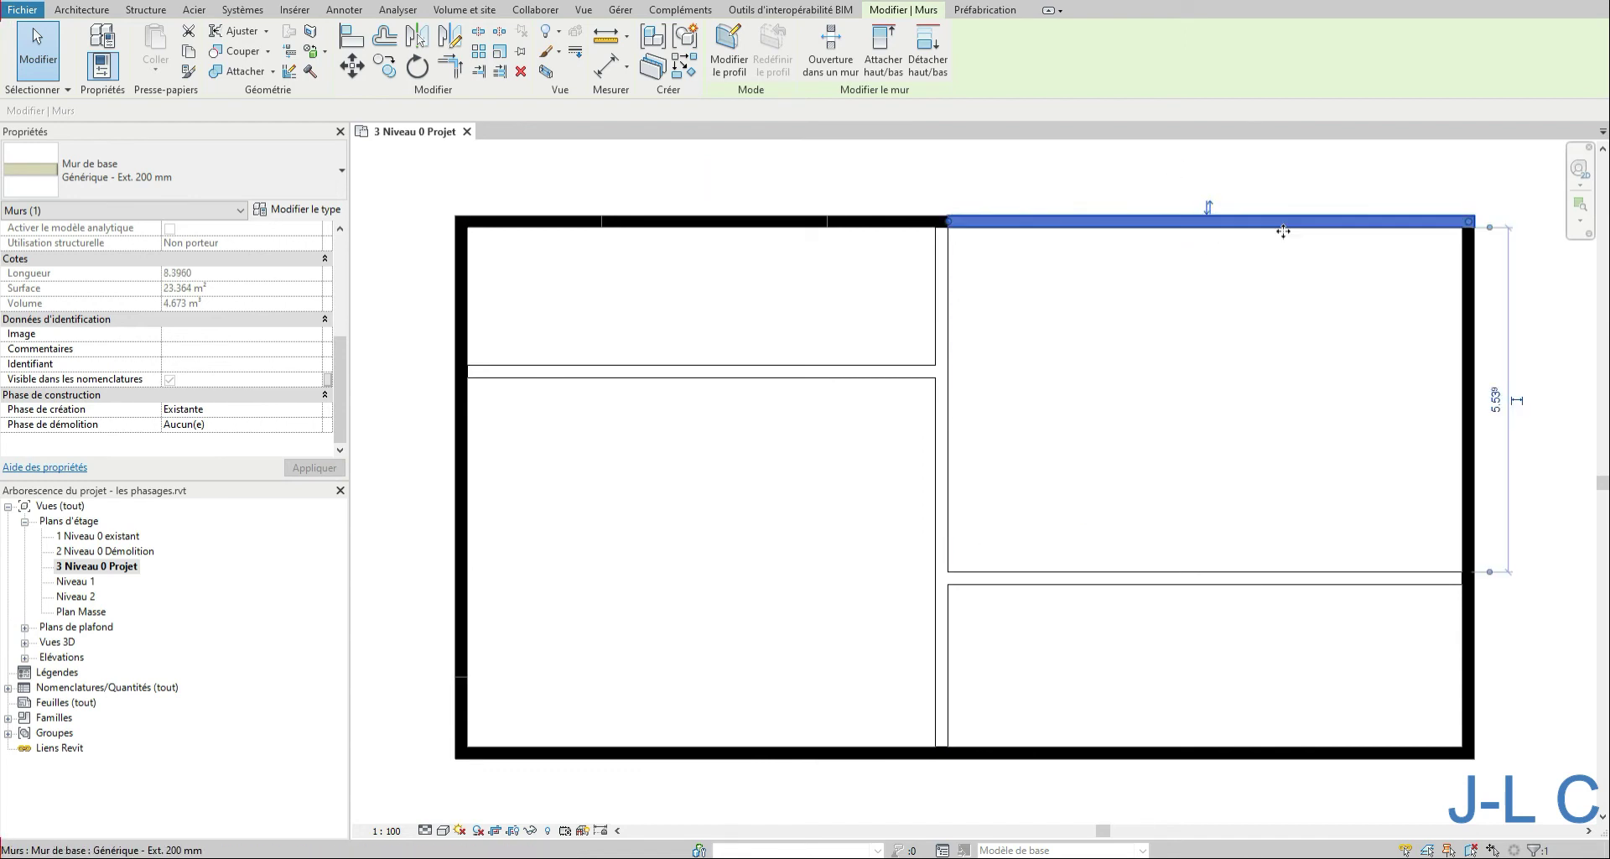
{"action": "left_click", "coordinate": [1472, 326]}
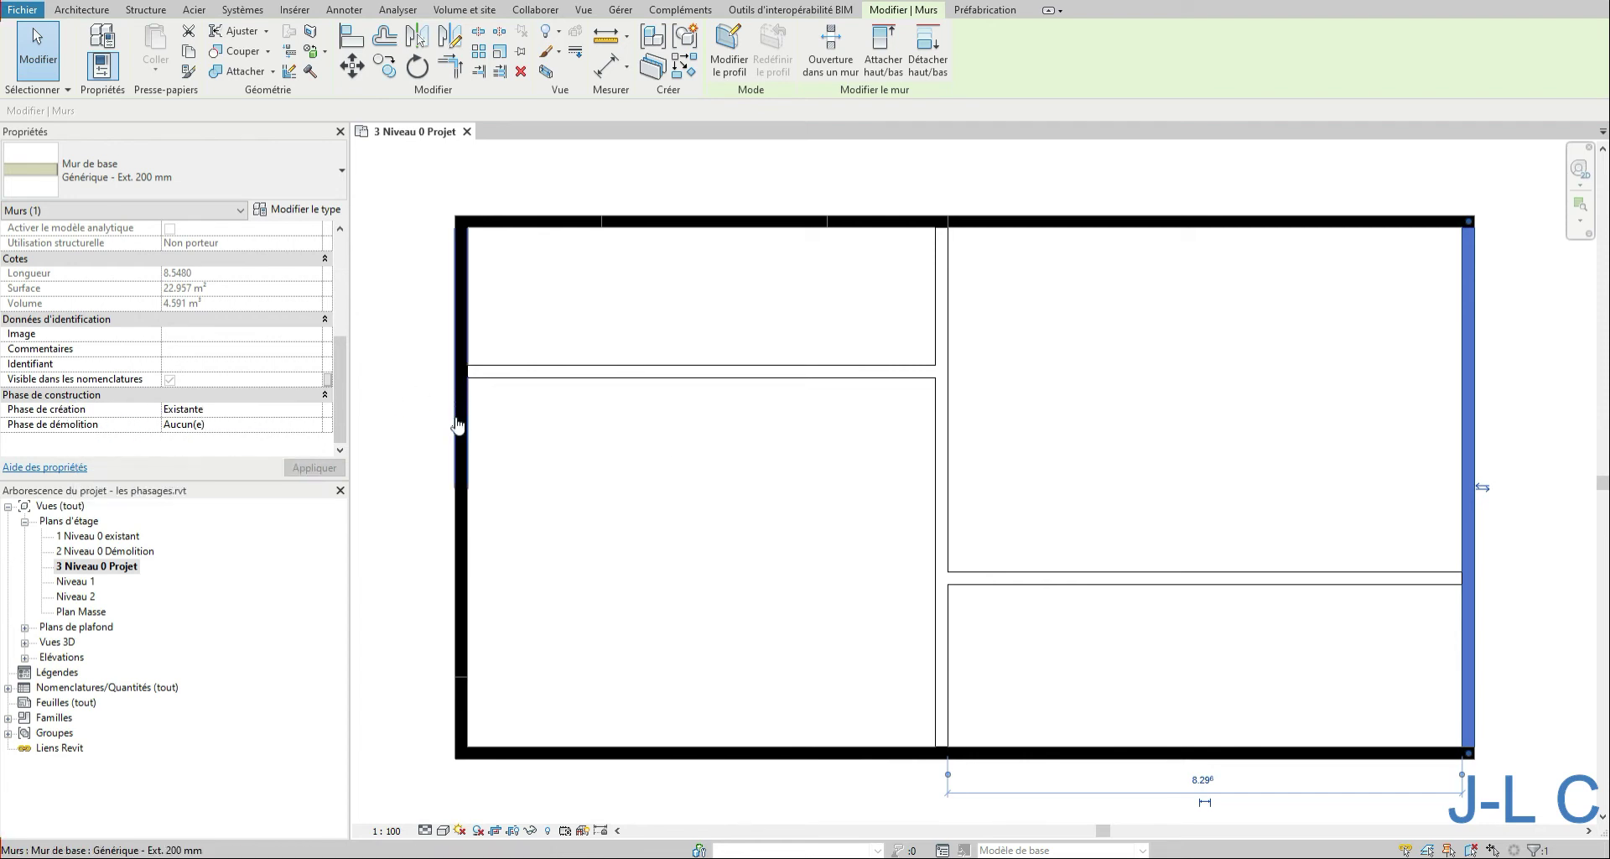
{"action": "left_click", "coordinate": [314, 425]}
{"action": "left_click", "coordinate": [186, 452]}
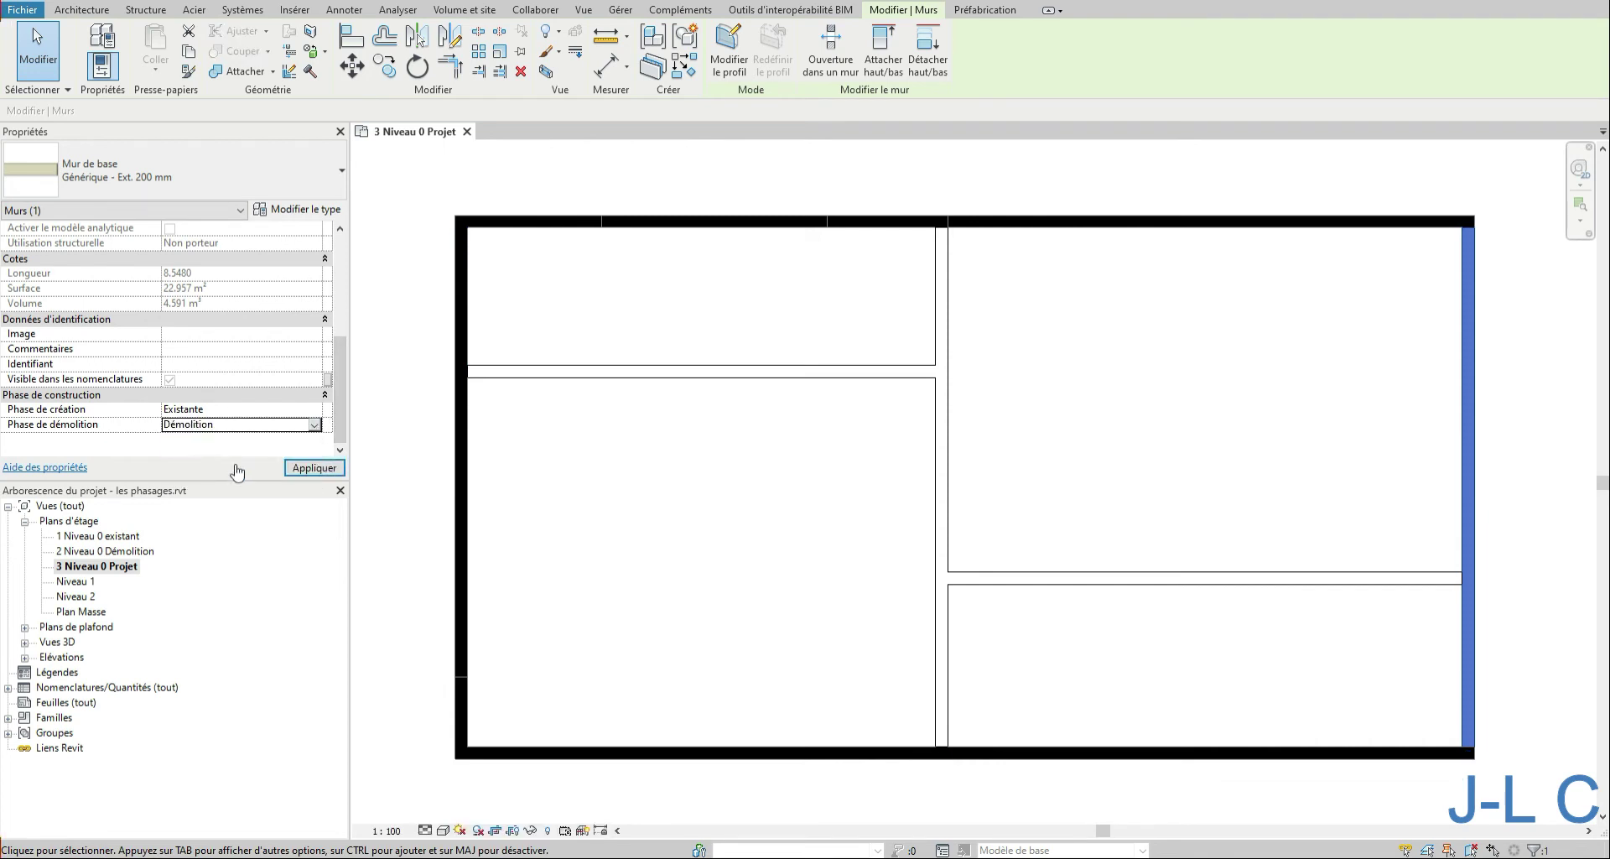
{"action": "left_click", "coordinate": [314, 467]}
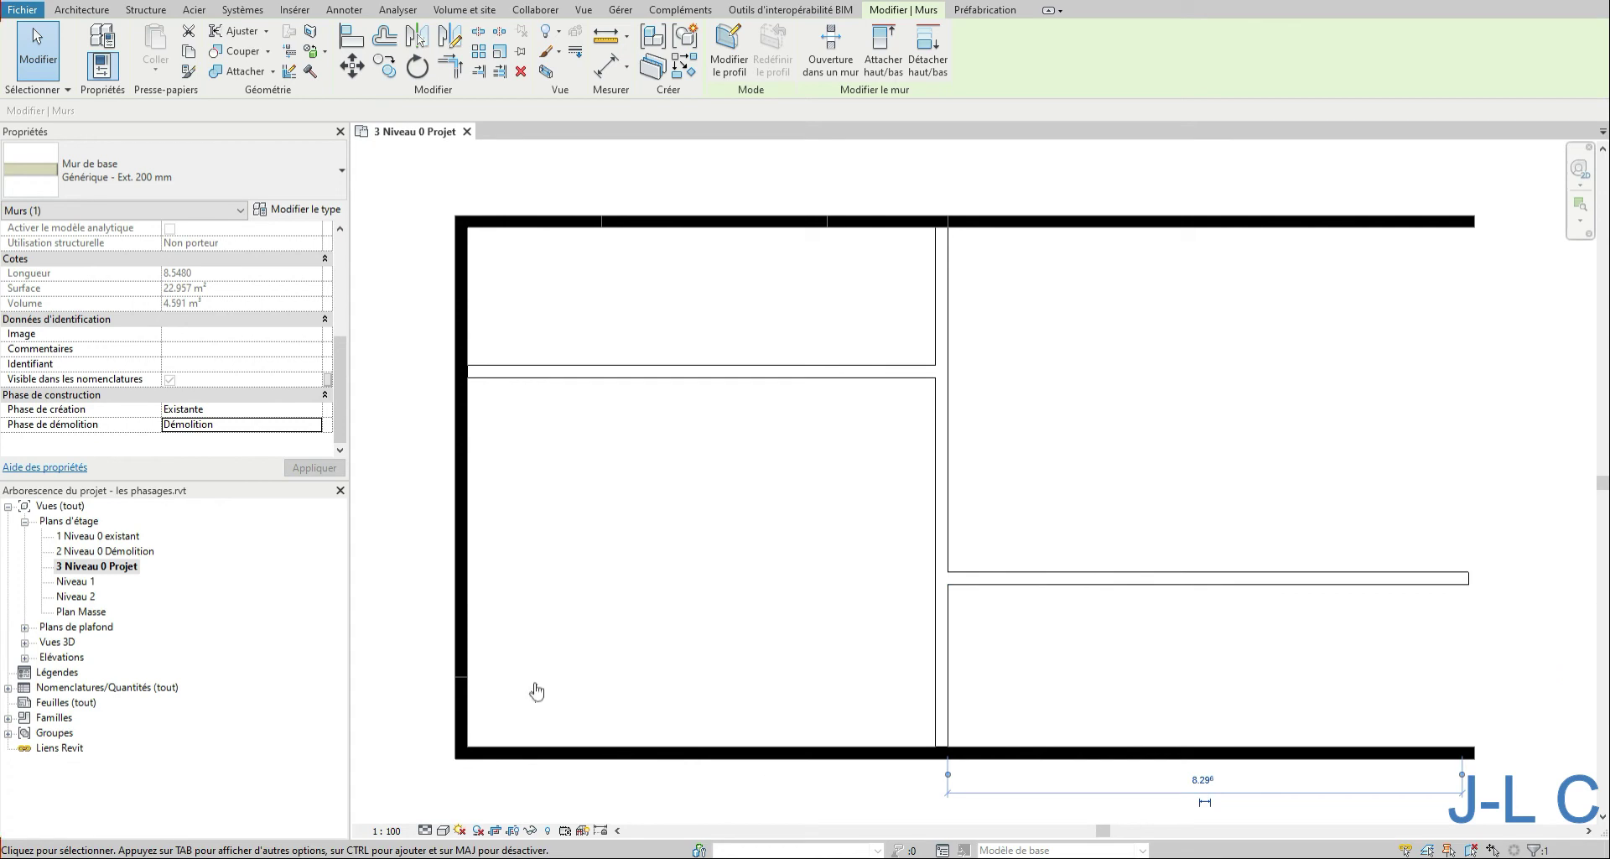
{"action": "double_click", "coordinate": [124, 552]}
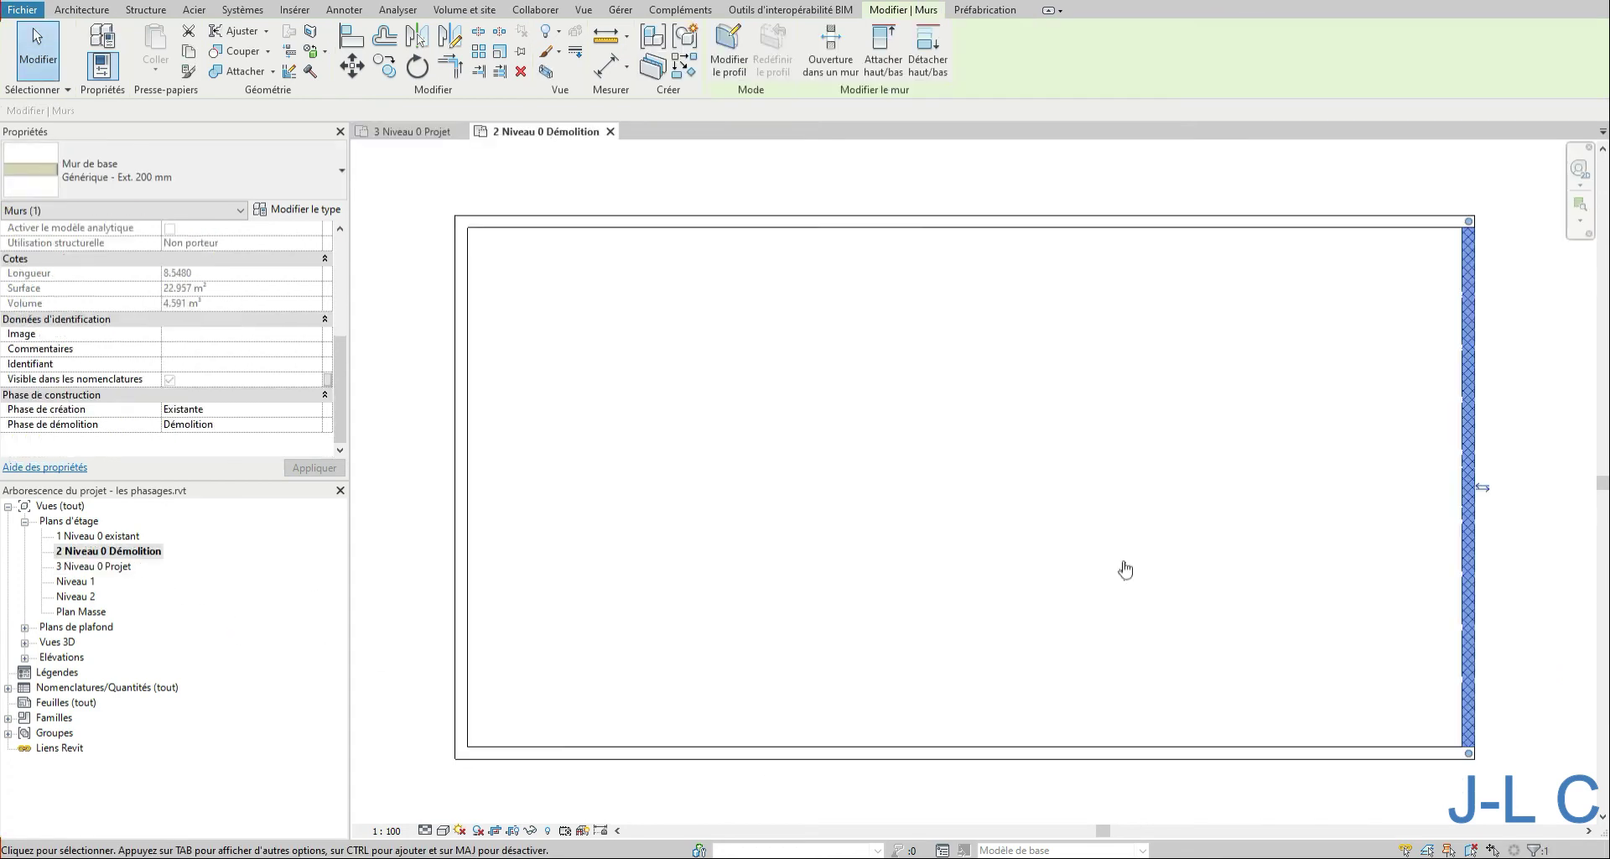
{"action": "left_click", "coordinate": [1413, 539]}
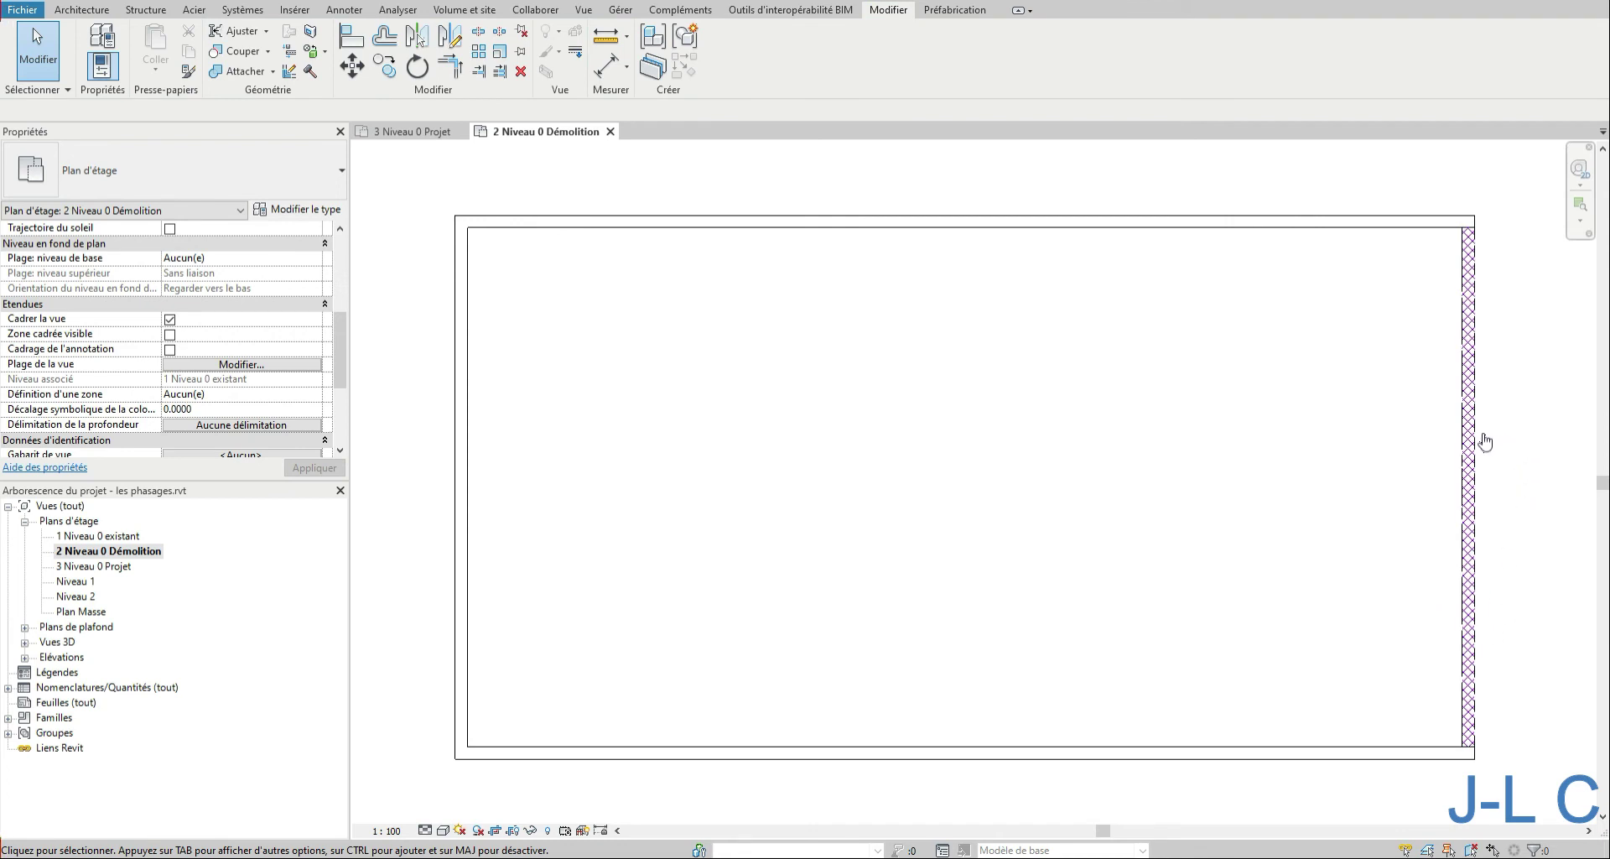
- Open the graphic overrides in the project's phase settings
{"action": "left_click", "coordinate": [611, 11]}
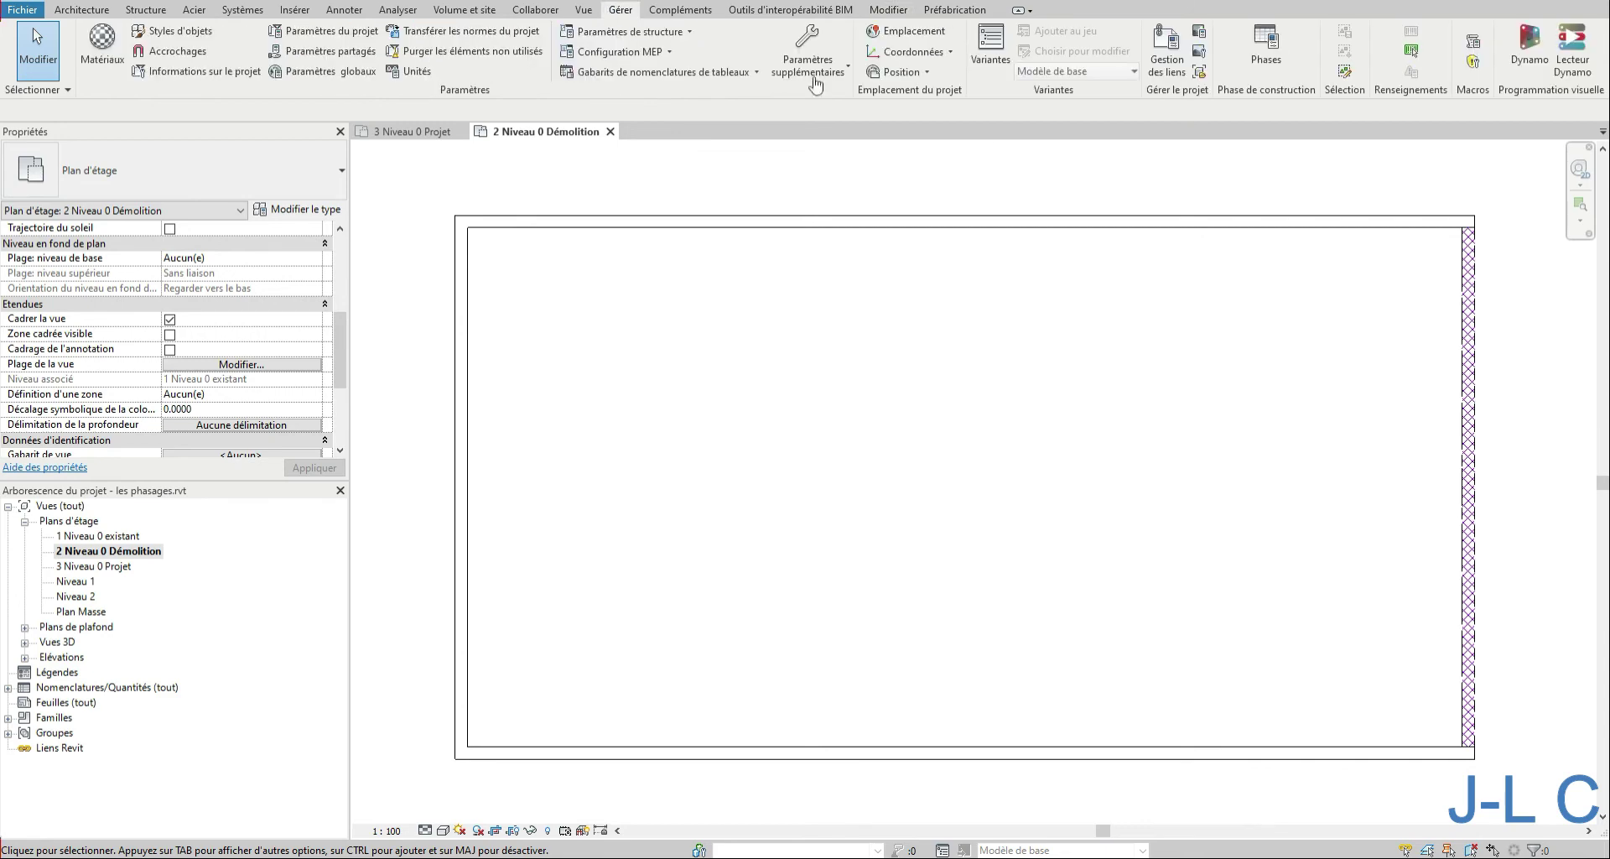
{"action": "left_click", "coordinate": [1266, 51]}
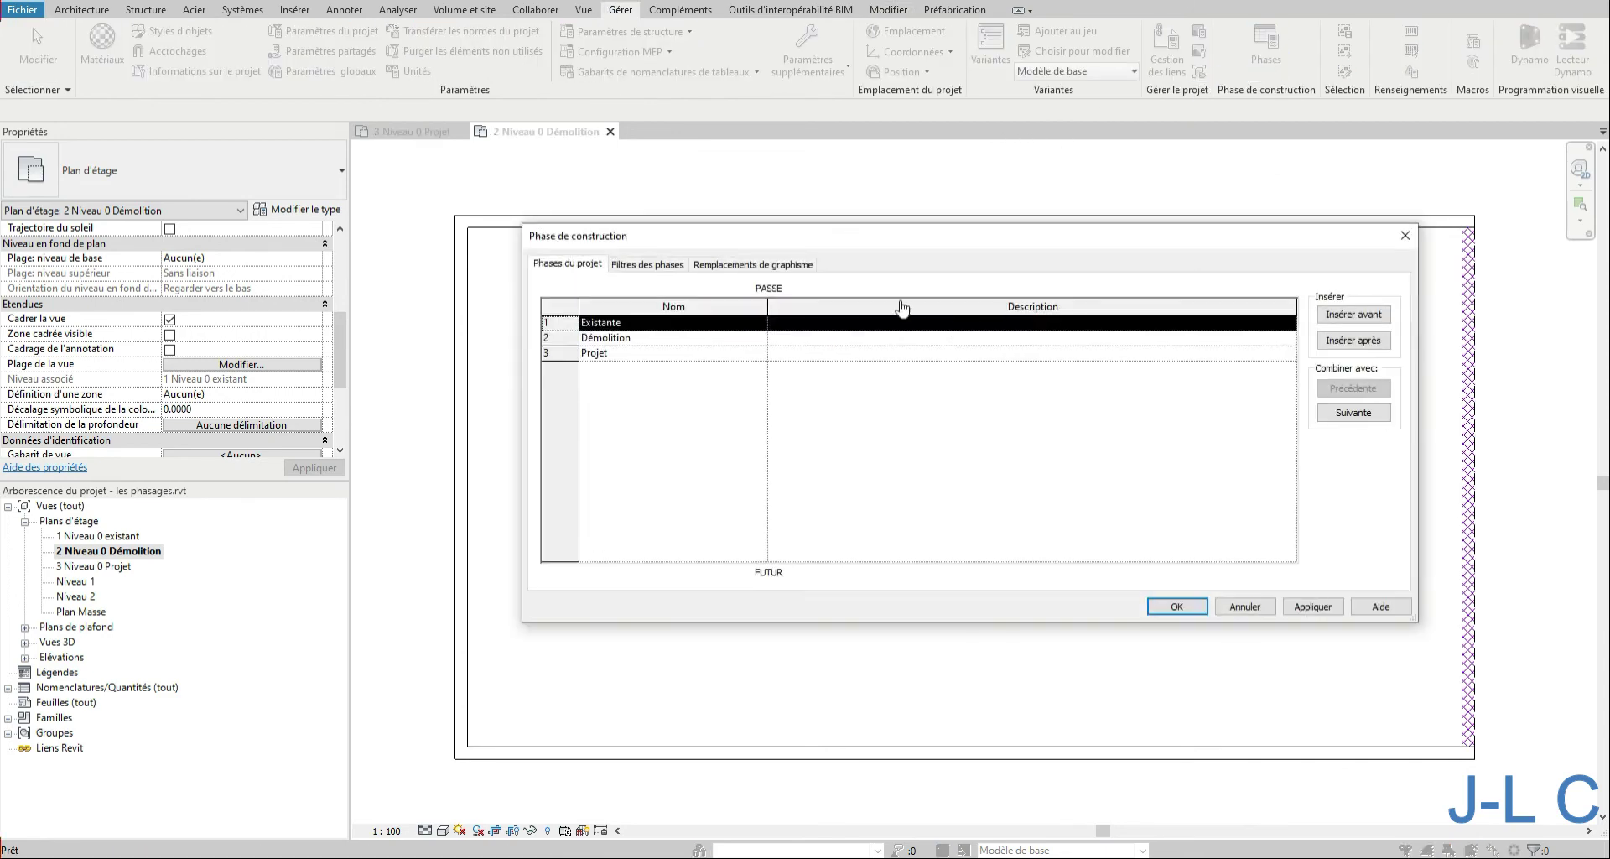
{"action": "left_click", "coordinate": [681, 265]}
{"action": "left_click", "coordinate": [727, 267]}
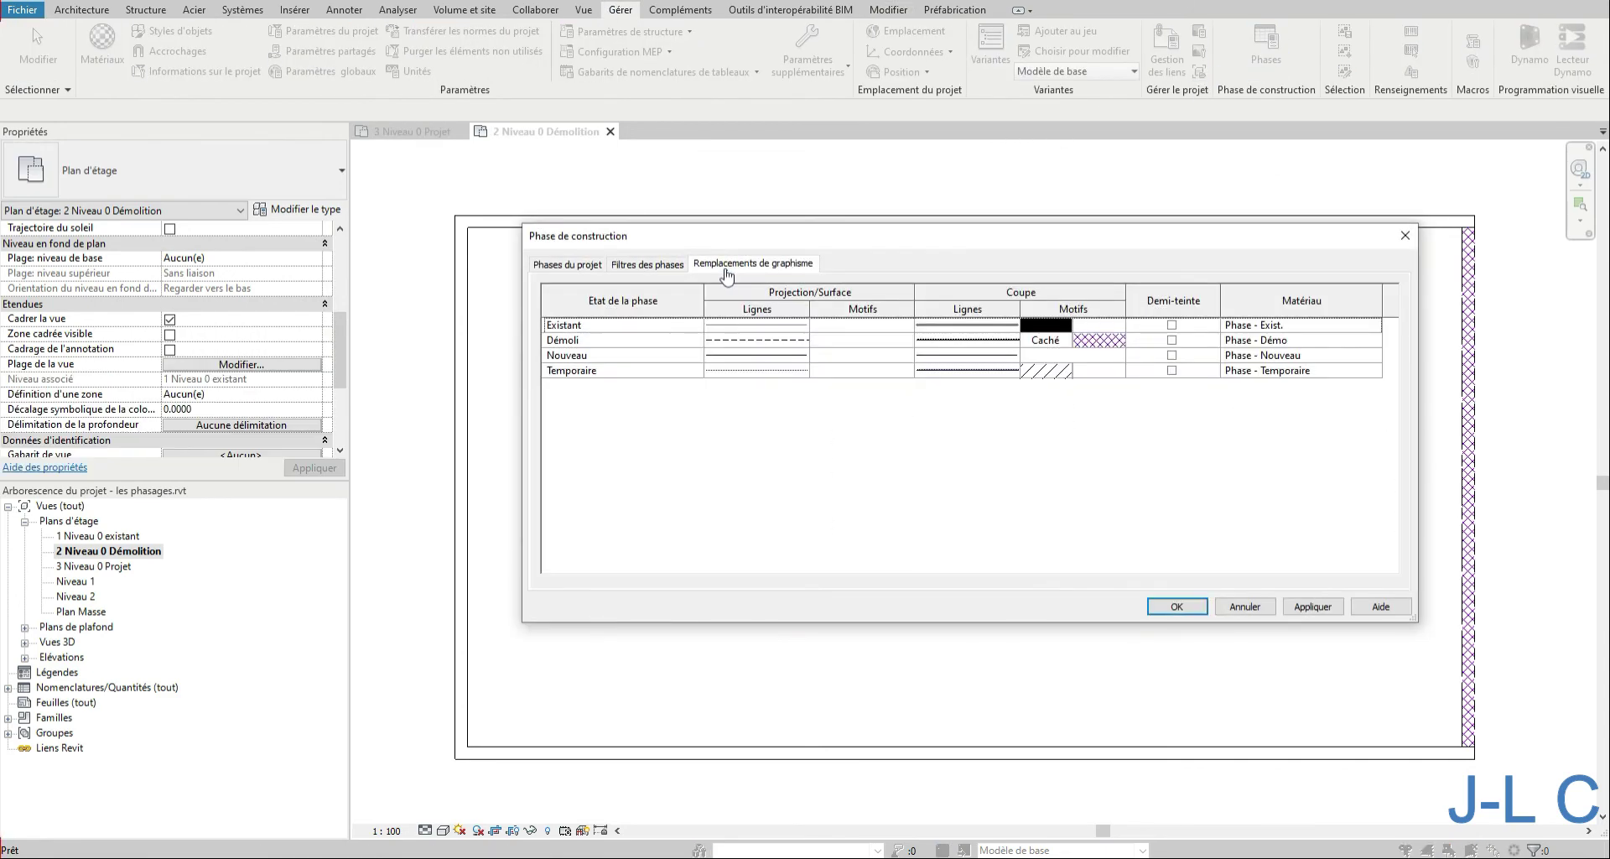
- Set the Démoli cut background pattern's color to light green, RVB 128-255-000, and apply it
{"action": "left_click", "coordinate": [1106, 341]}
{"action": "left_click", "coordinate": [1106, 342]}
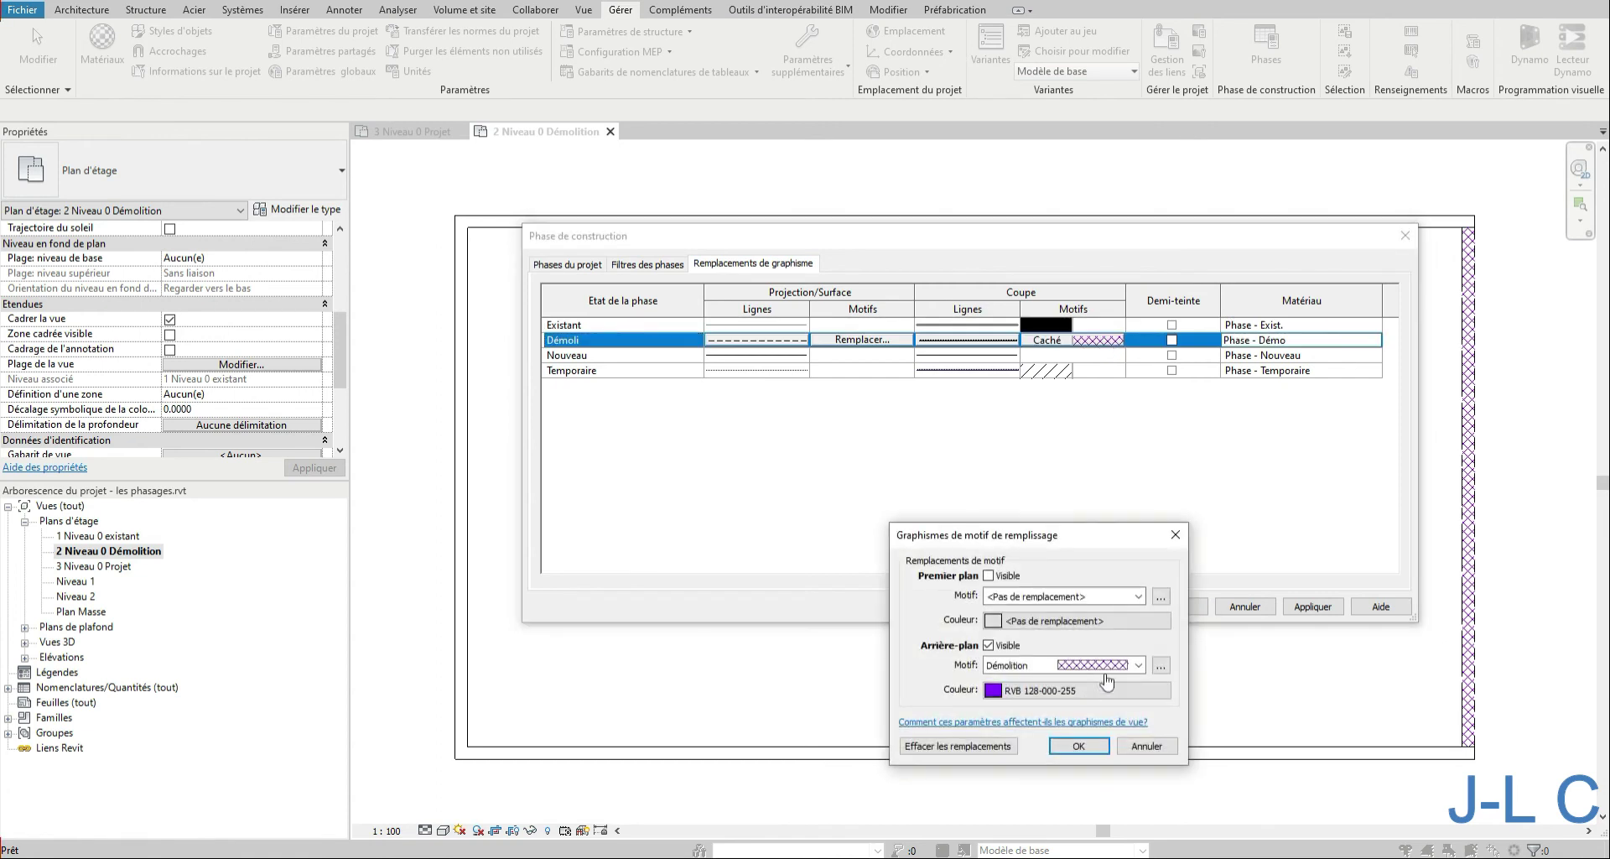
{"action": "left_click", "coordinate": [1011, 691]}
{"action": "left_click", "coordinate": [908, 567]}
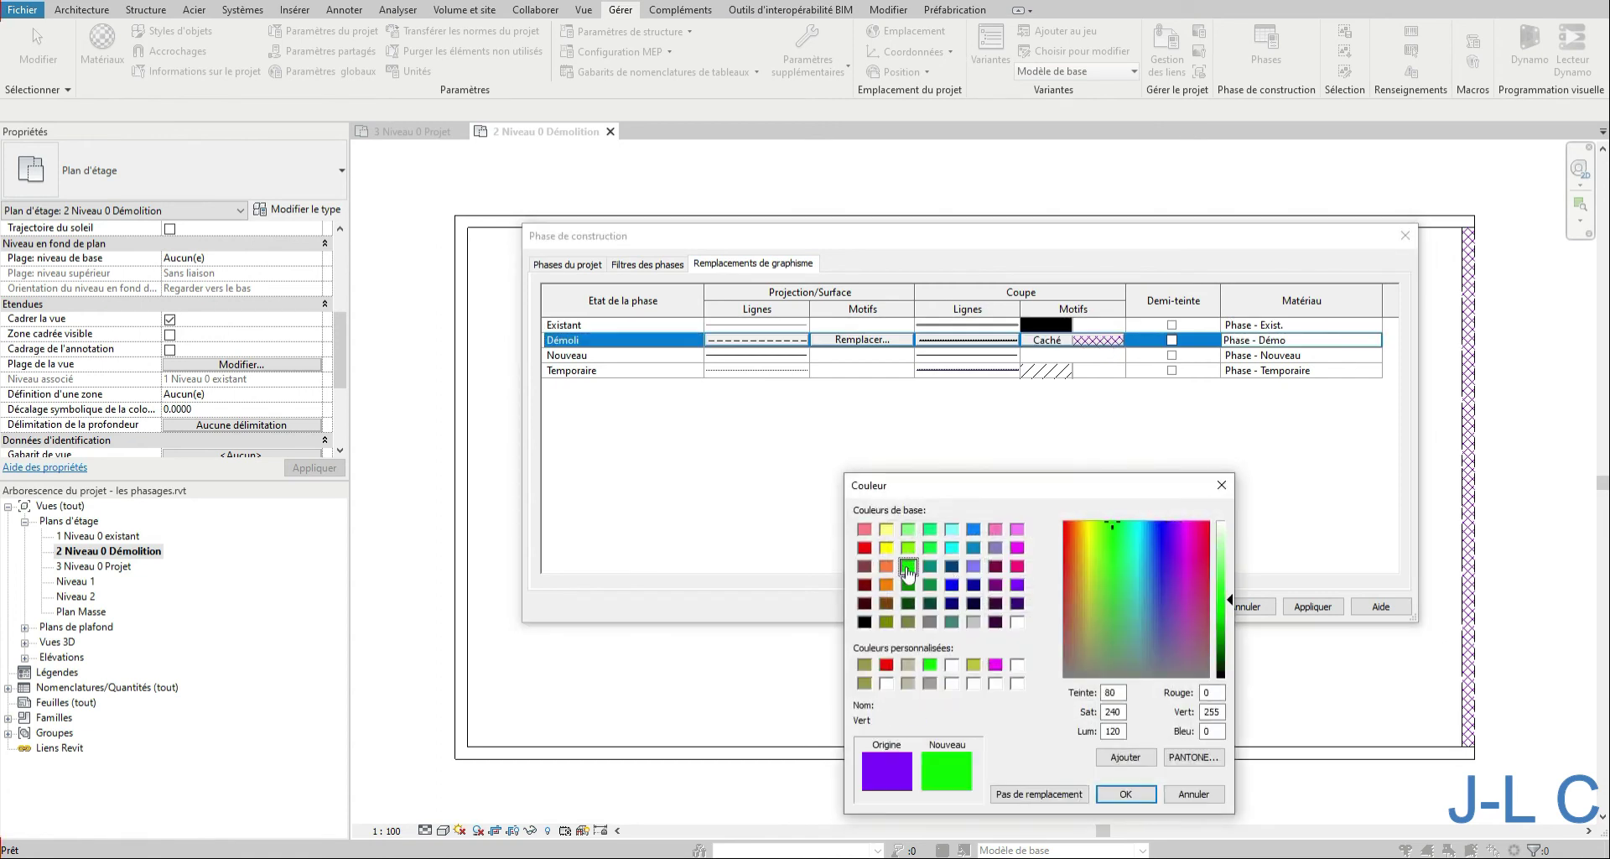
{"action": "left_click", "coordinate": [909, 548]}
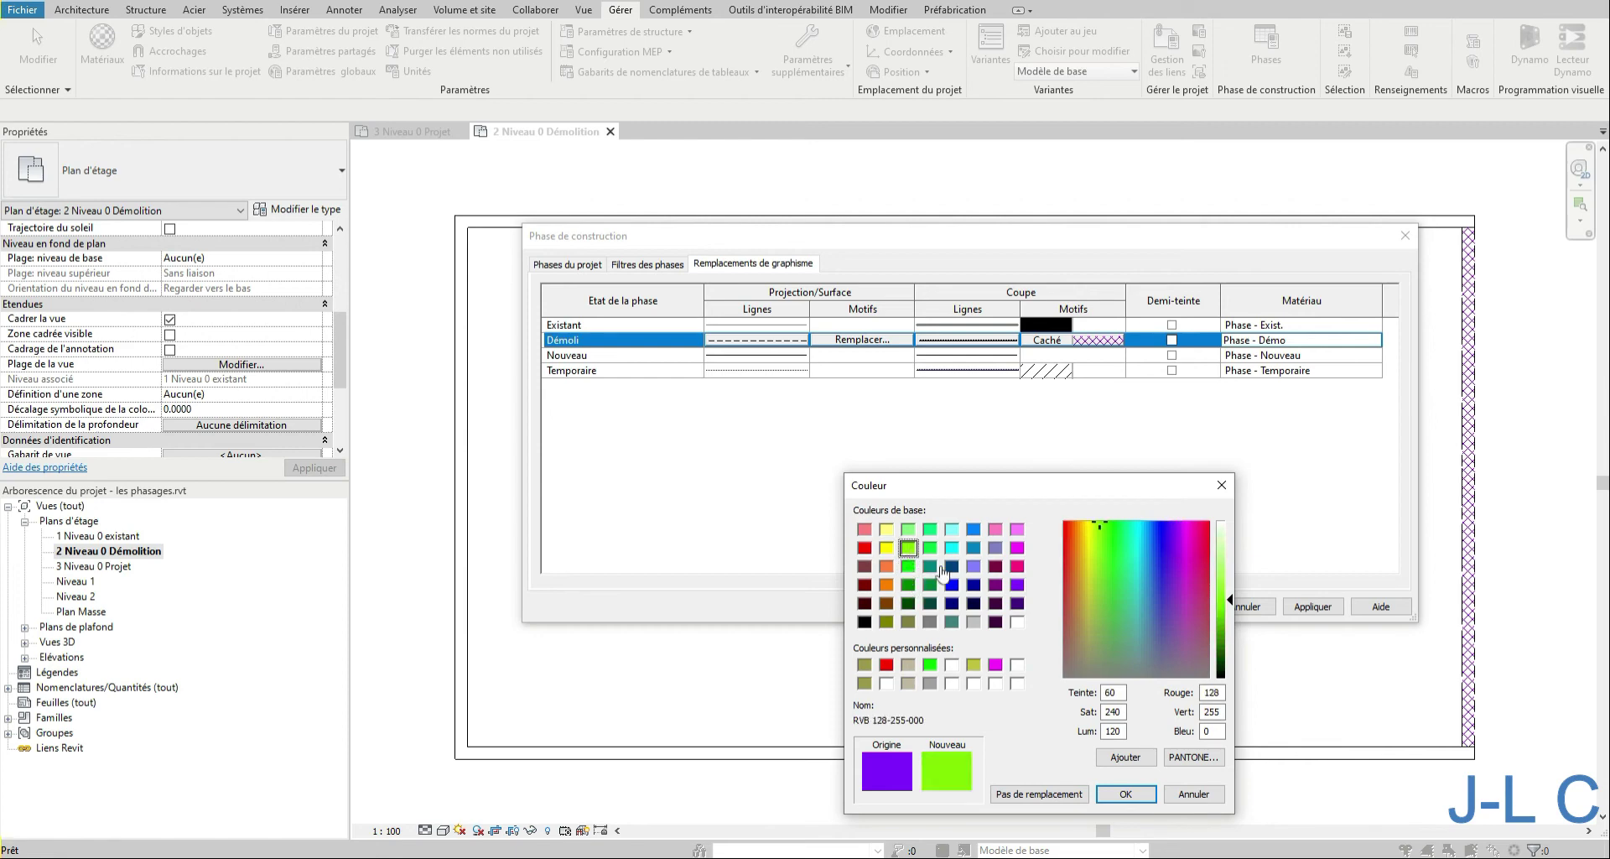
{"action": "left_click", "coordinate": [1128, 793]}
{"action": "left_click", "coordinate": [1078, 746]}
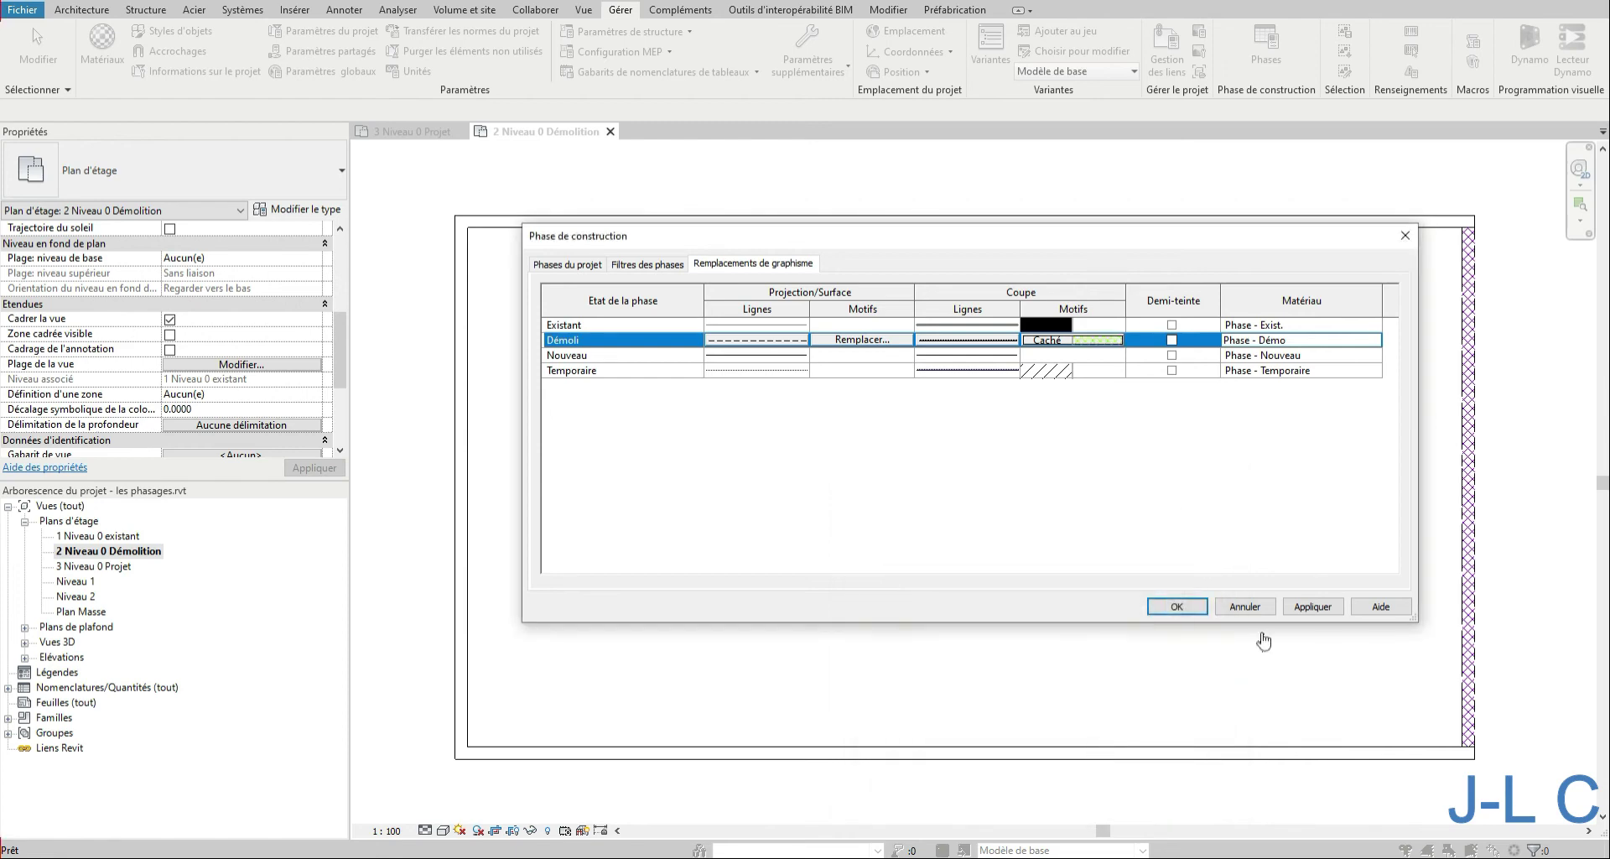
{"action": "left_click", "coordinate": [1310, 609]}
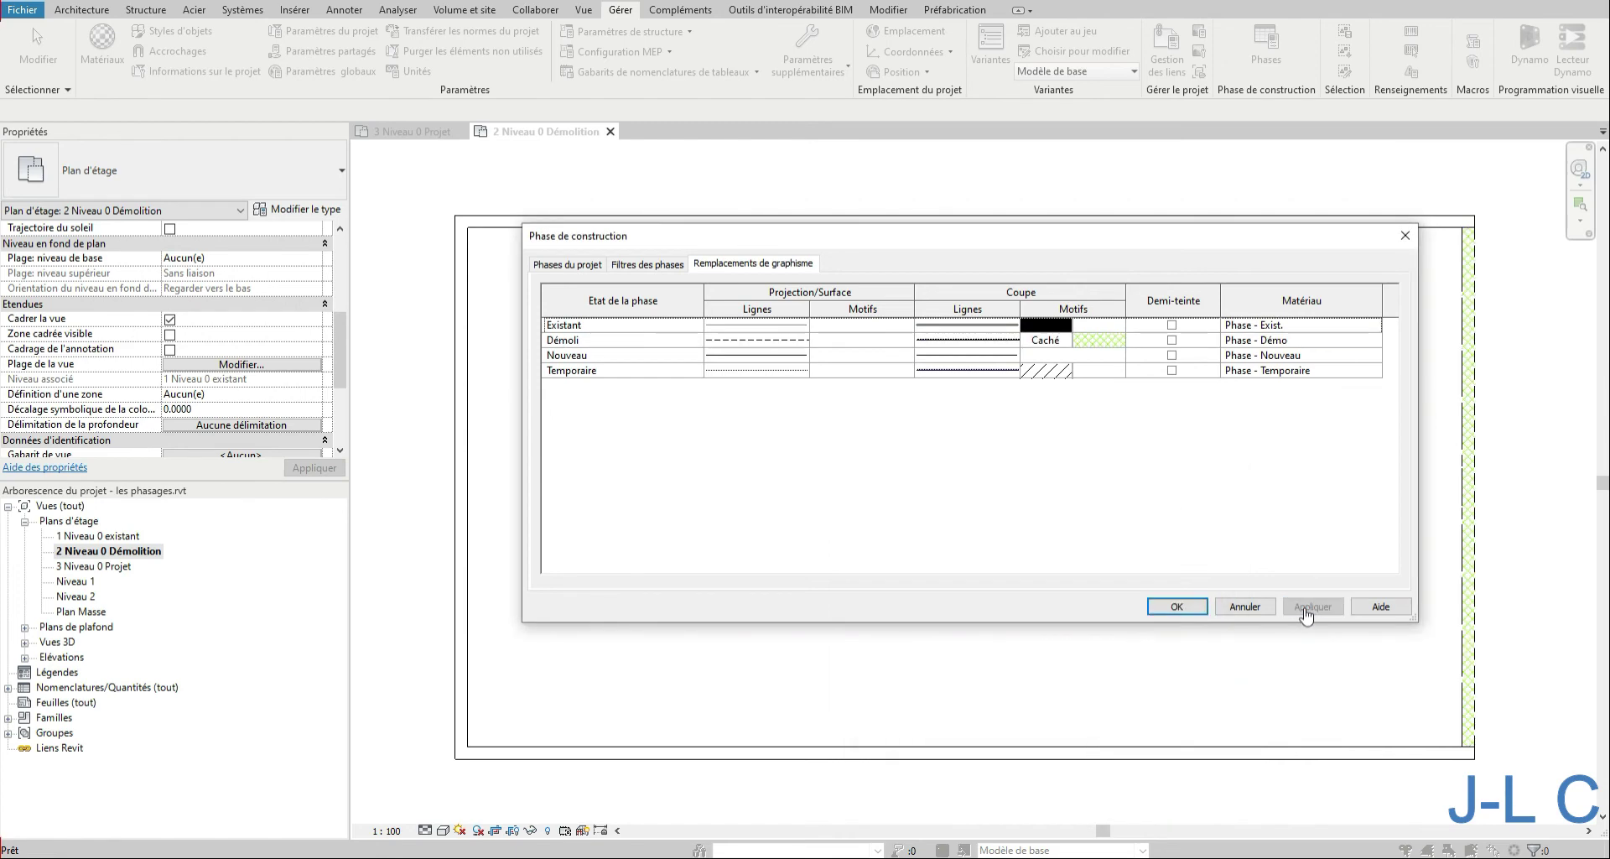
- Set the Démoli cut background pattern's color to dark green, RVB 000-128-000, and accept the phase settings
{"action": "left_click", "coordinate": [1088, 344]}
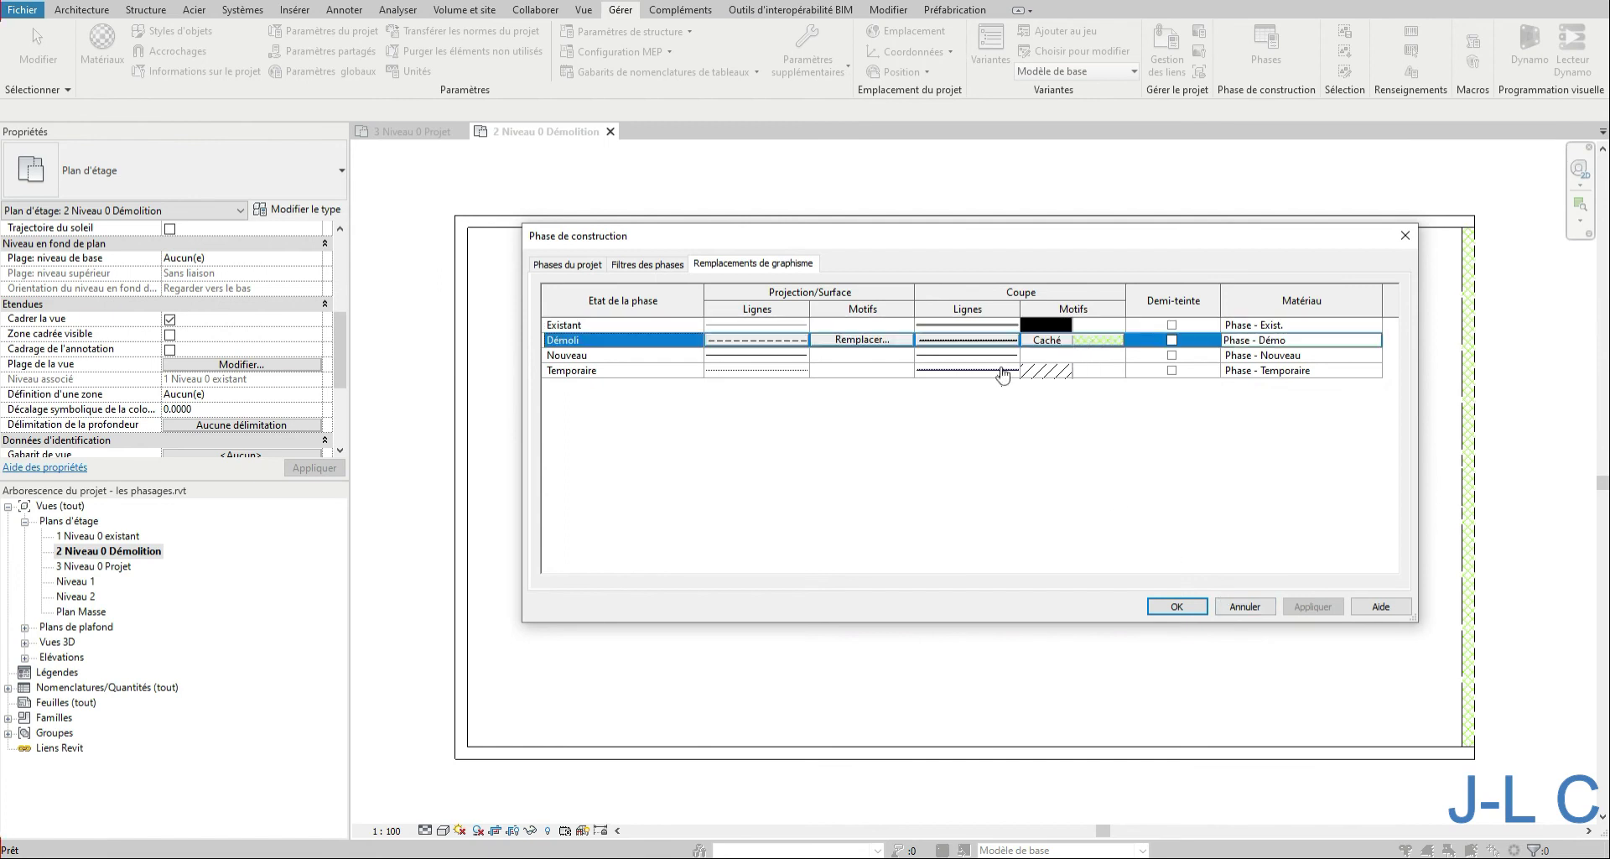
{"action": "left_click", "coordinate": [1088, 342]}
{"action": "left_click", "coordinate": [1088, 341]}
{"action": "left_click", "coordinate": [1000, 692]}
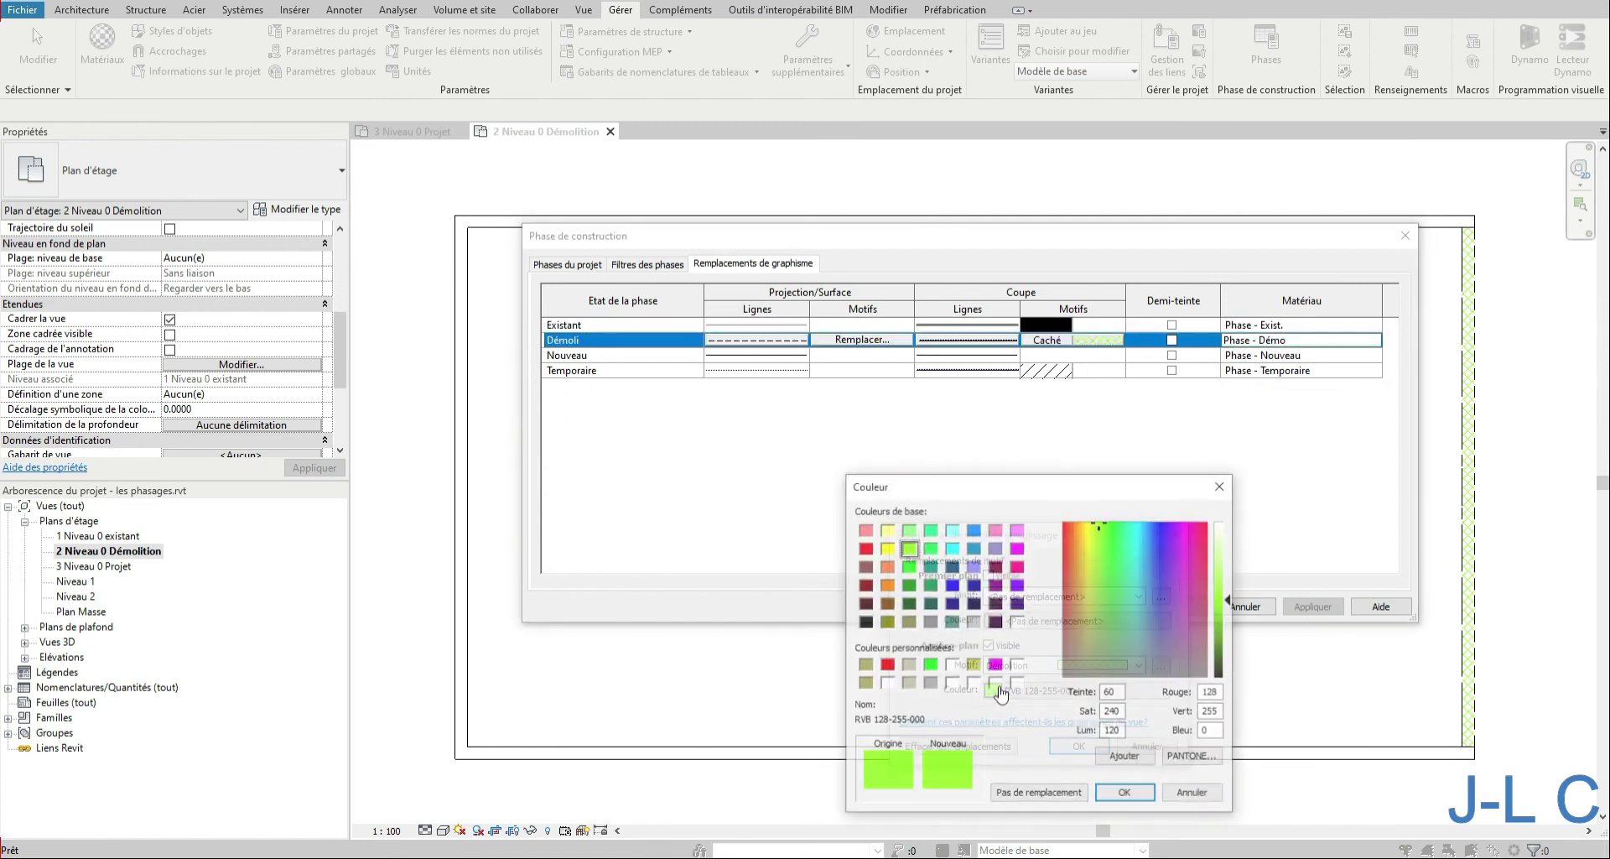
{"action": "left_click", "coordinate": [909, 585]}
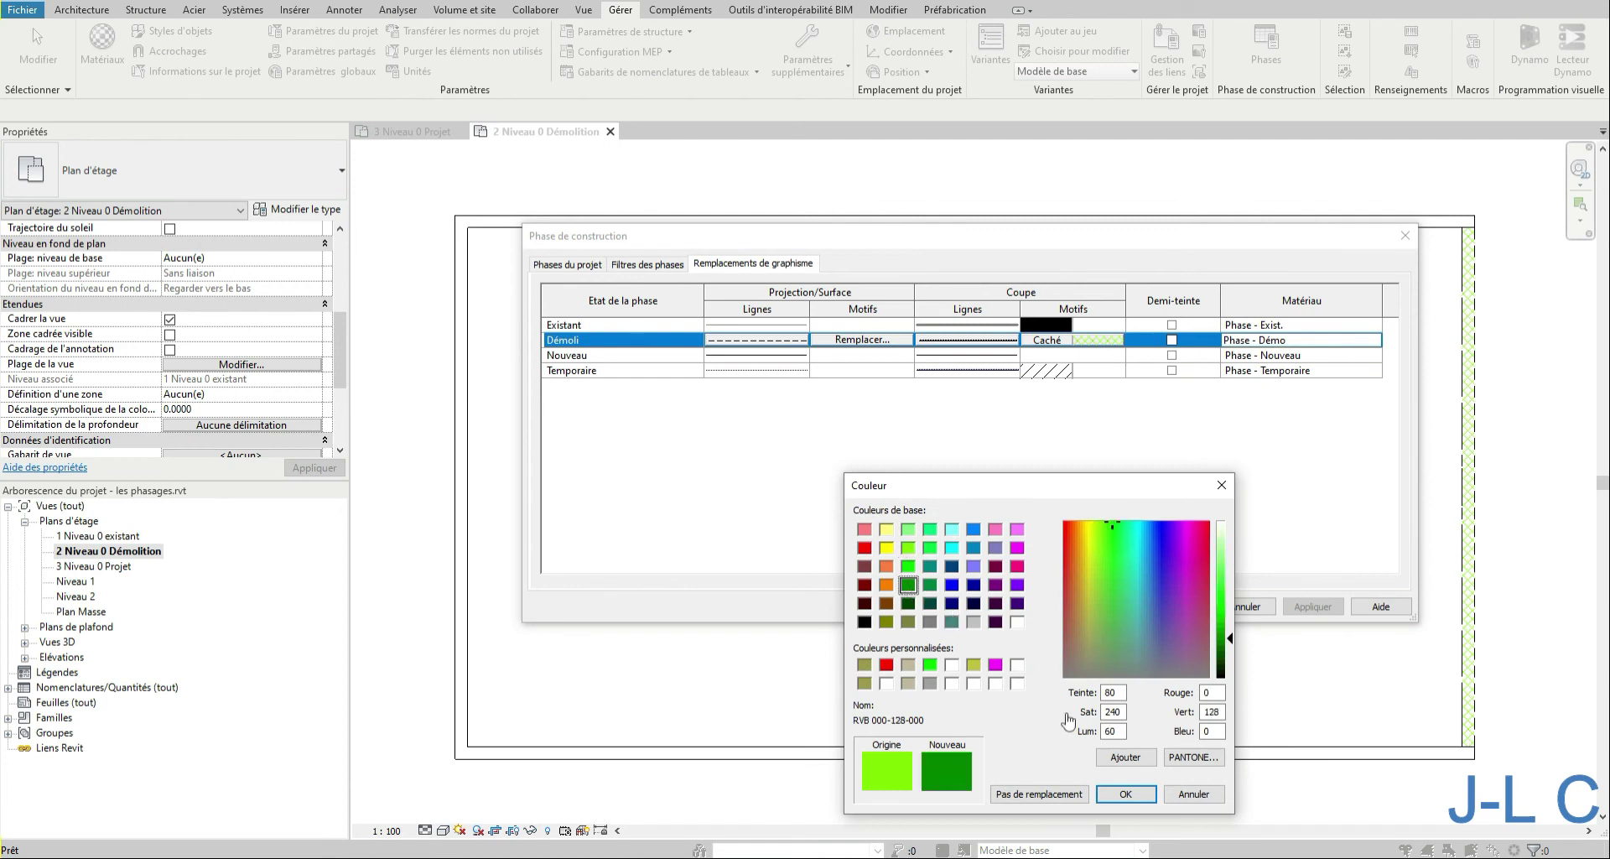
{"action": "left_click", "coordinate": [1113, 794]}
{"action": "left_click", "coordinate": [1118, 747]}
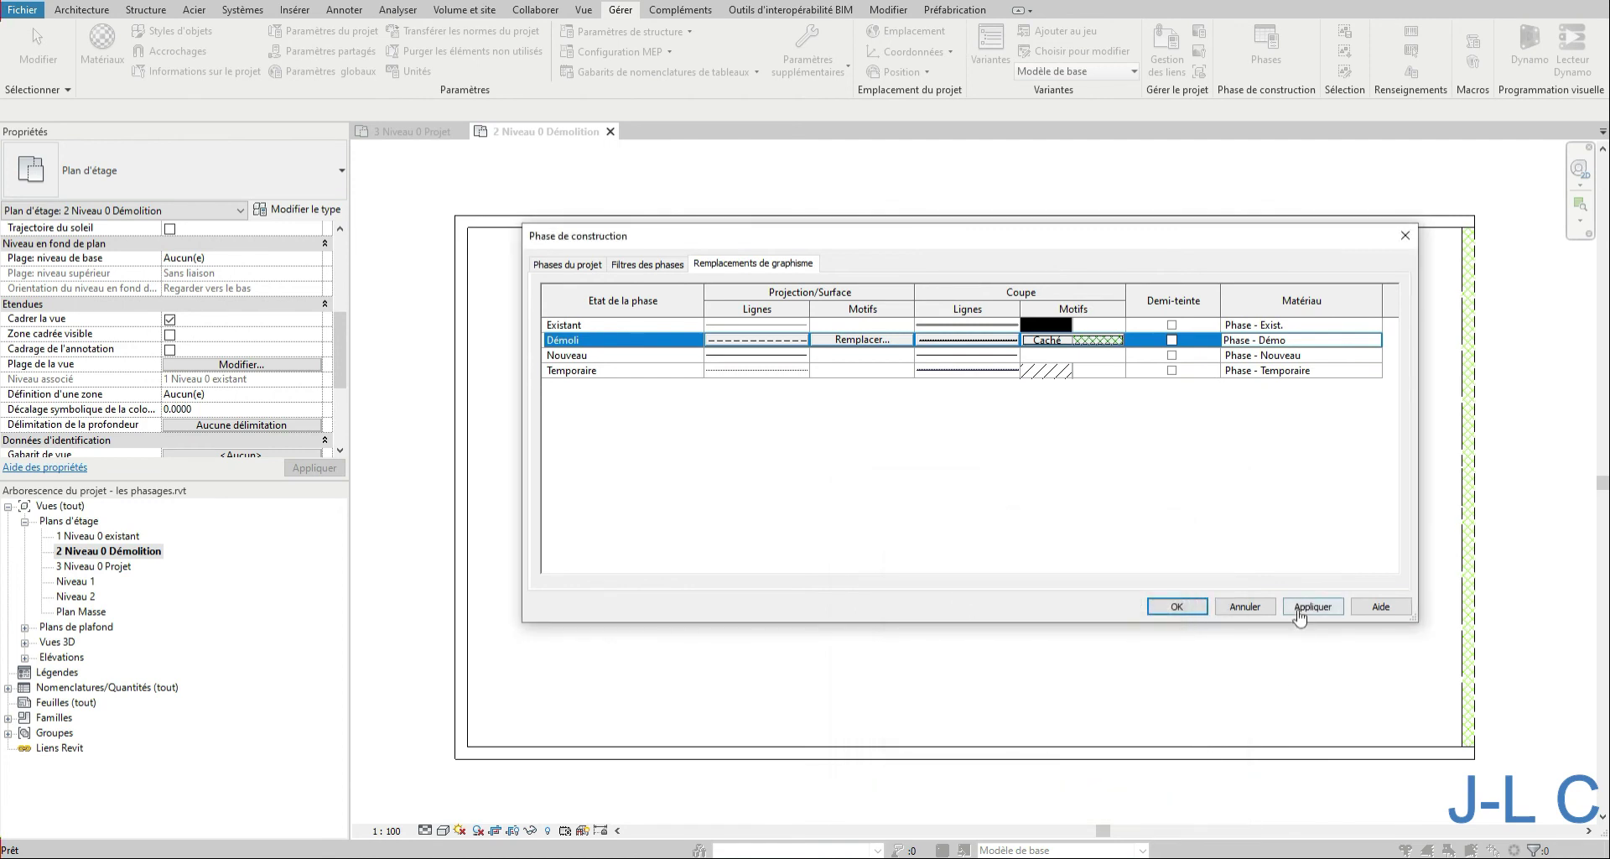
{"action": "left_click", "coordinate": [1299, 614]}
{"action": "left_click", "coordinate": [1170, 607]}
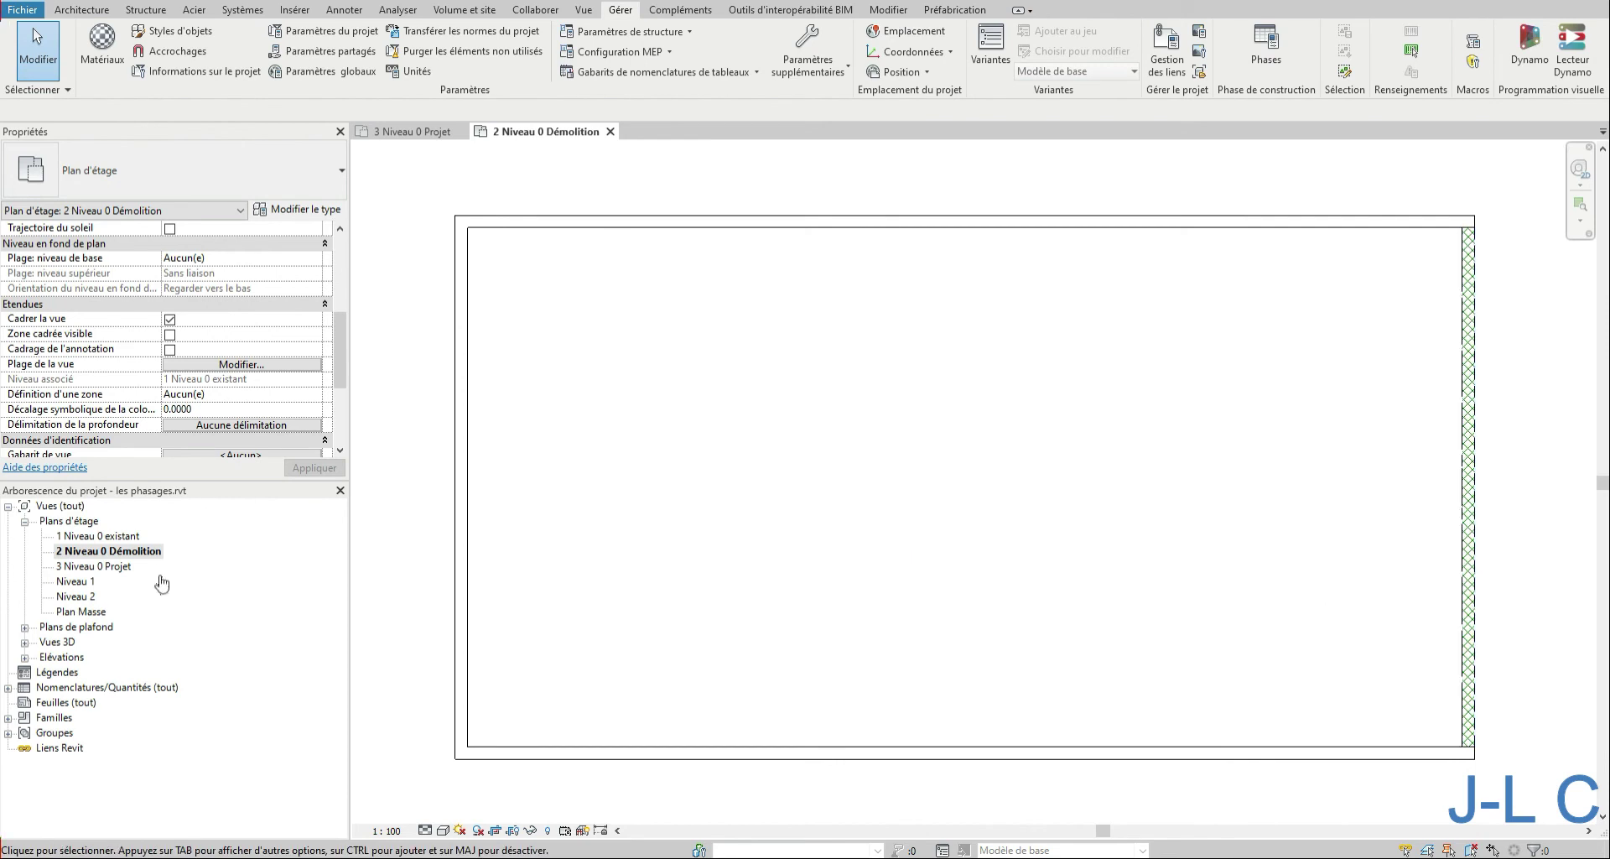
- Compare the 3 Niveau 0 Projet, 2 Niveau 0 Démolition and 1 Niveau 0 existant floor plans
{"action": "double_click", "coordinate": [99, 567]}
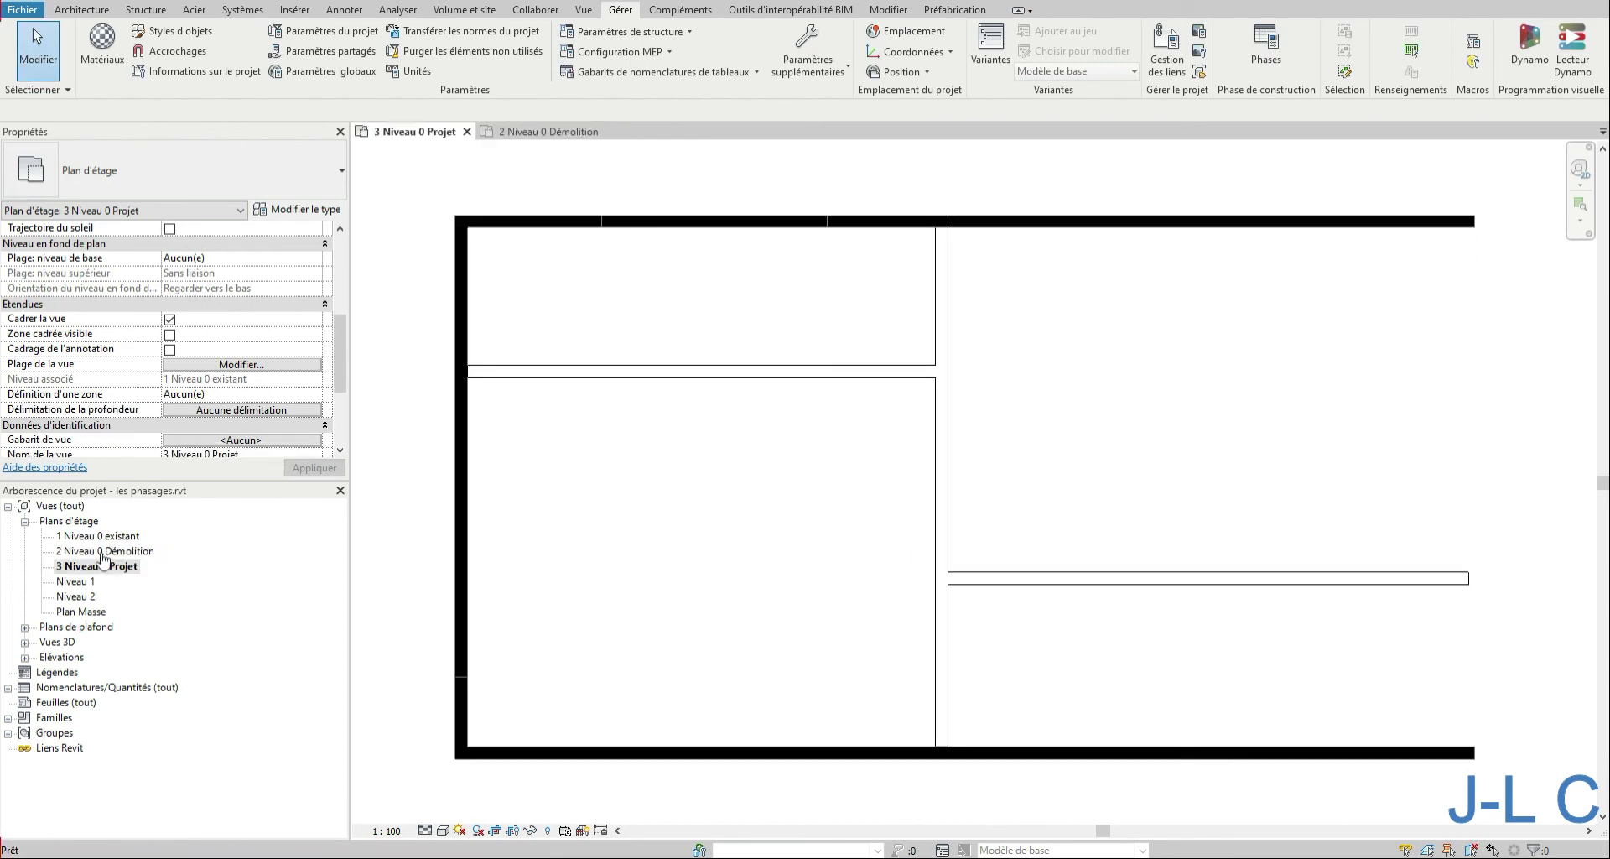
{"action": "double_click", "coordinate": [100, 552]}
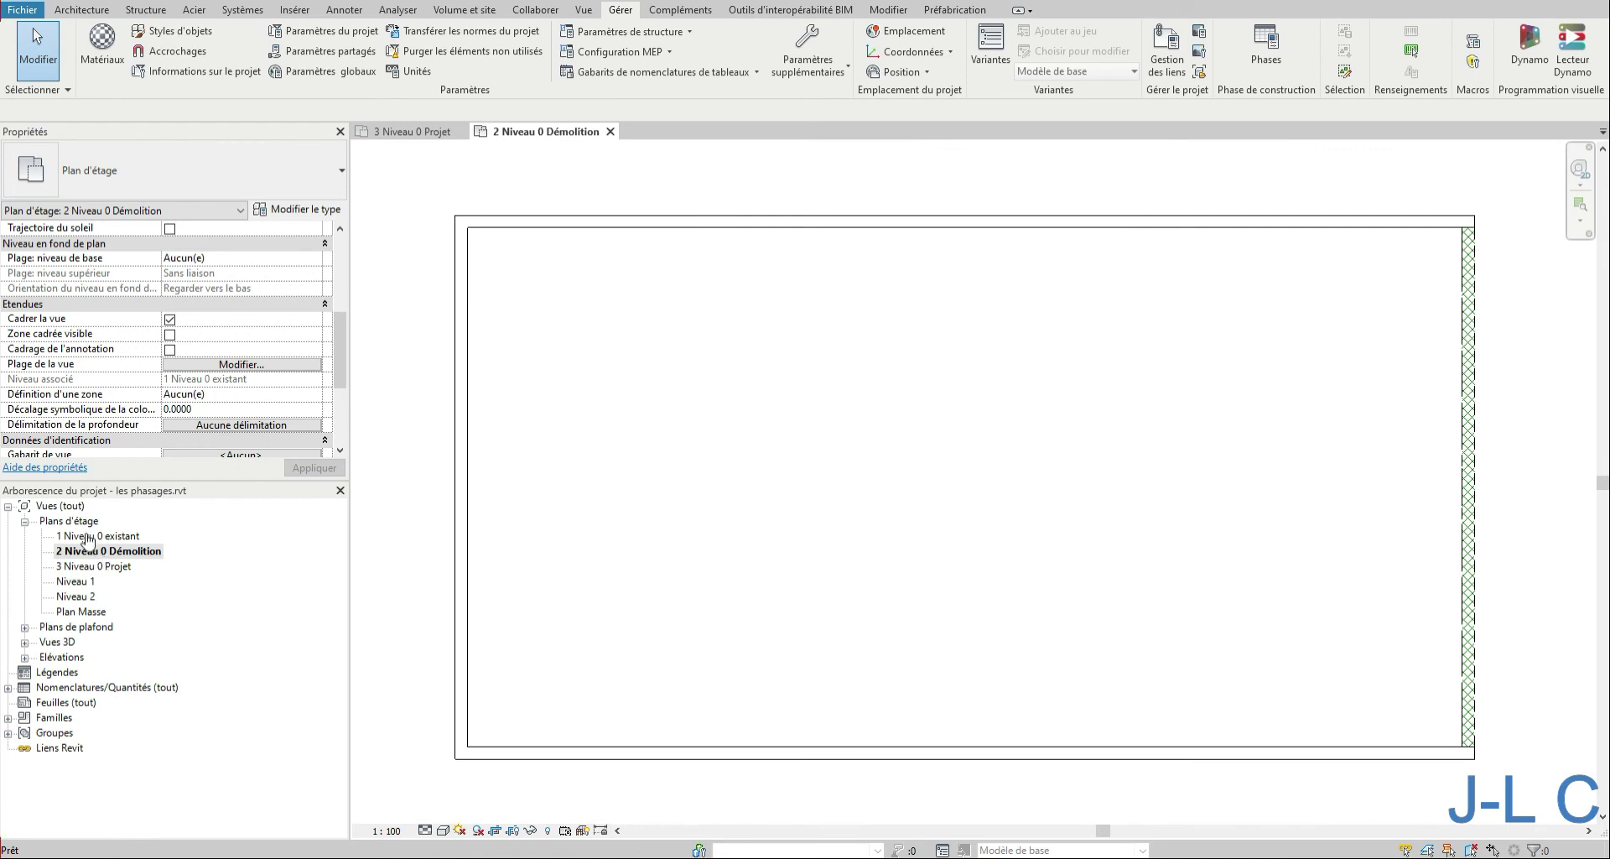
{"action": "double_click", "coordinate": [88, 537]}
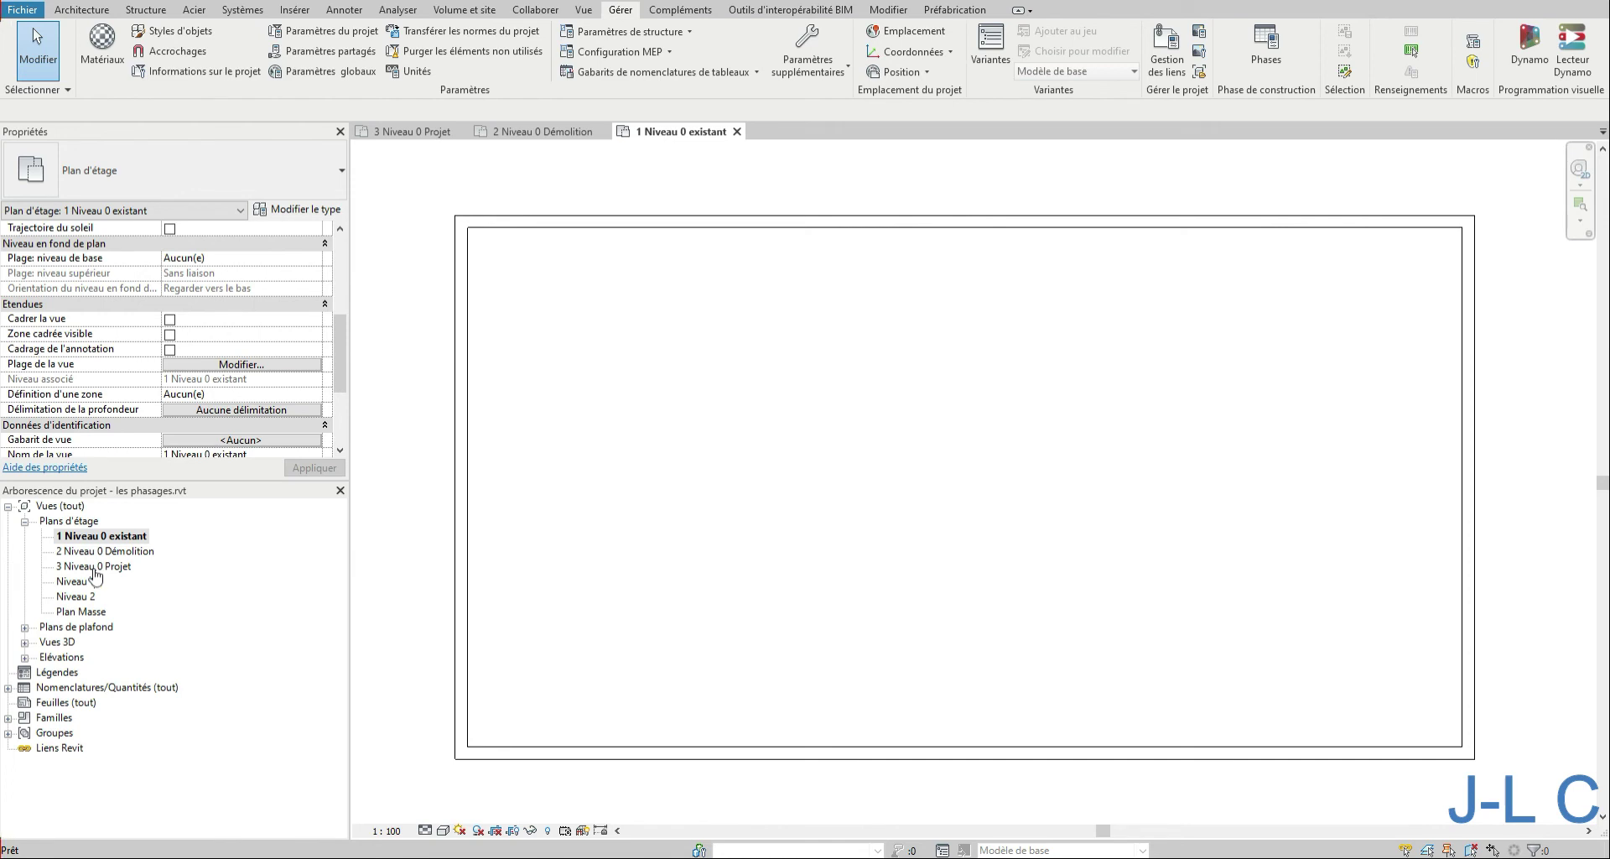
- In the 3 Niveau 0 Projet plan, set the demolition phase of the middle segments of the top and left exterior walls to Démolition
{"action": "double_click", "coordinate": [108, 552]}
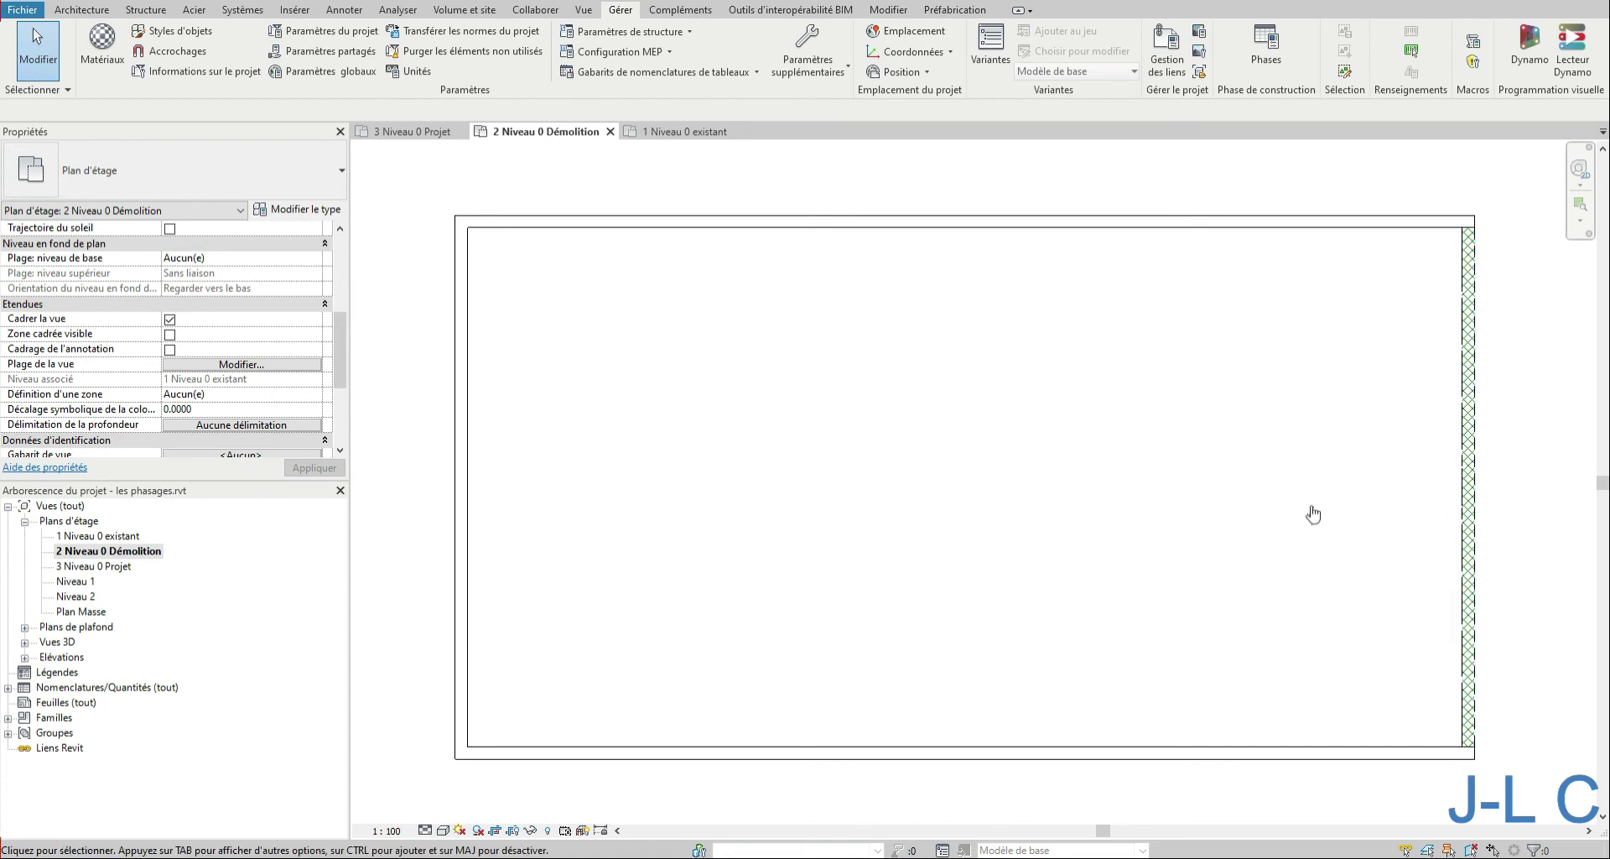
{"action": "double_click", "coordinate": [112, 567]}
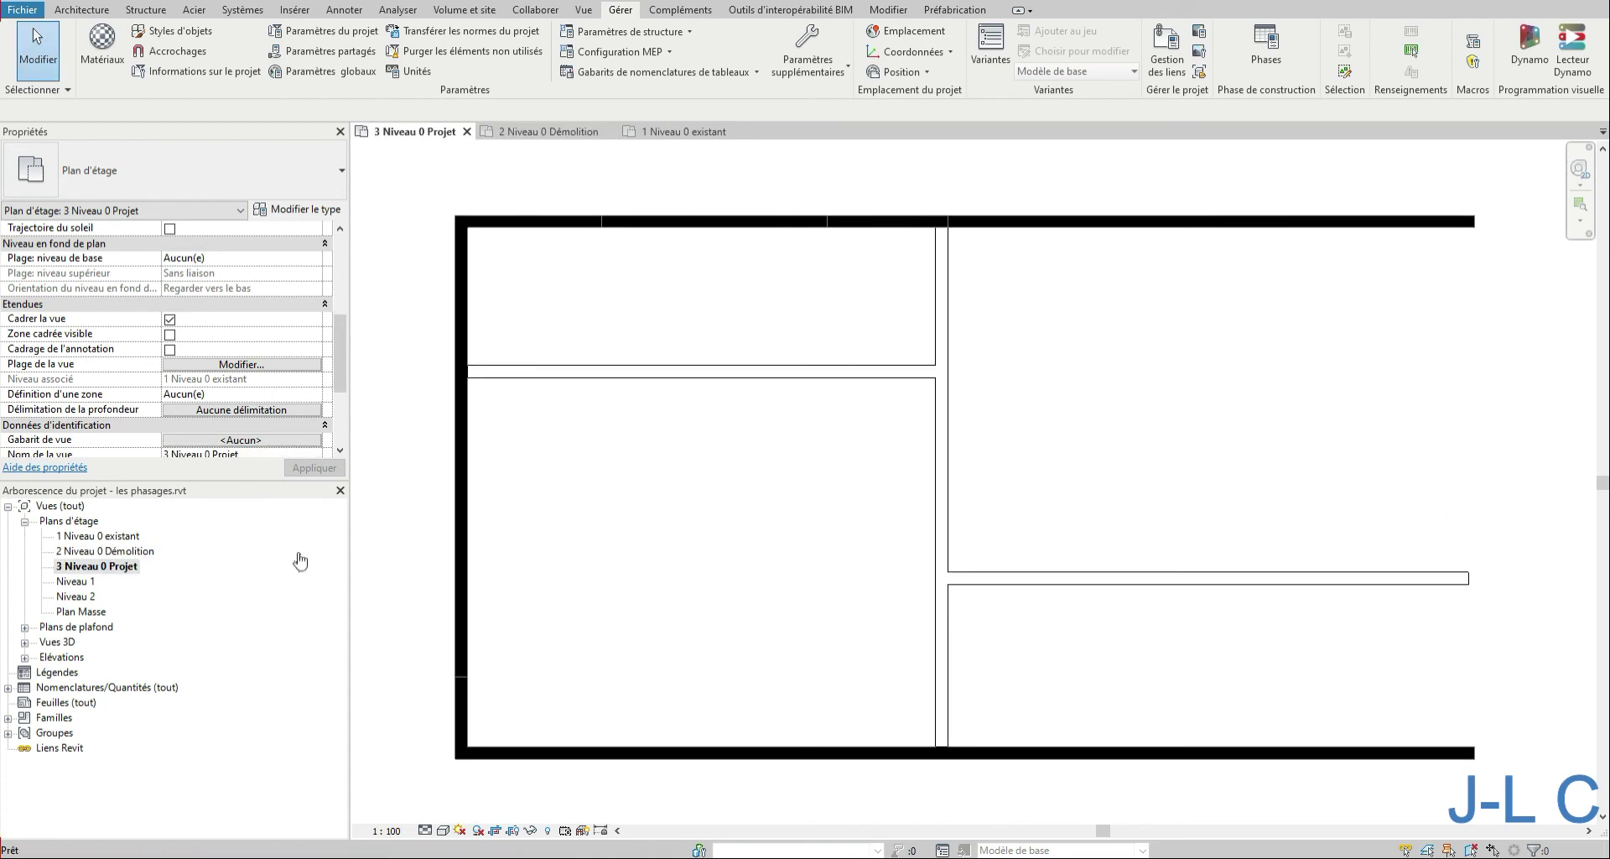
{"action": "left_click", "coordinate": [727, 236]}
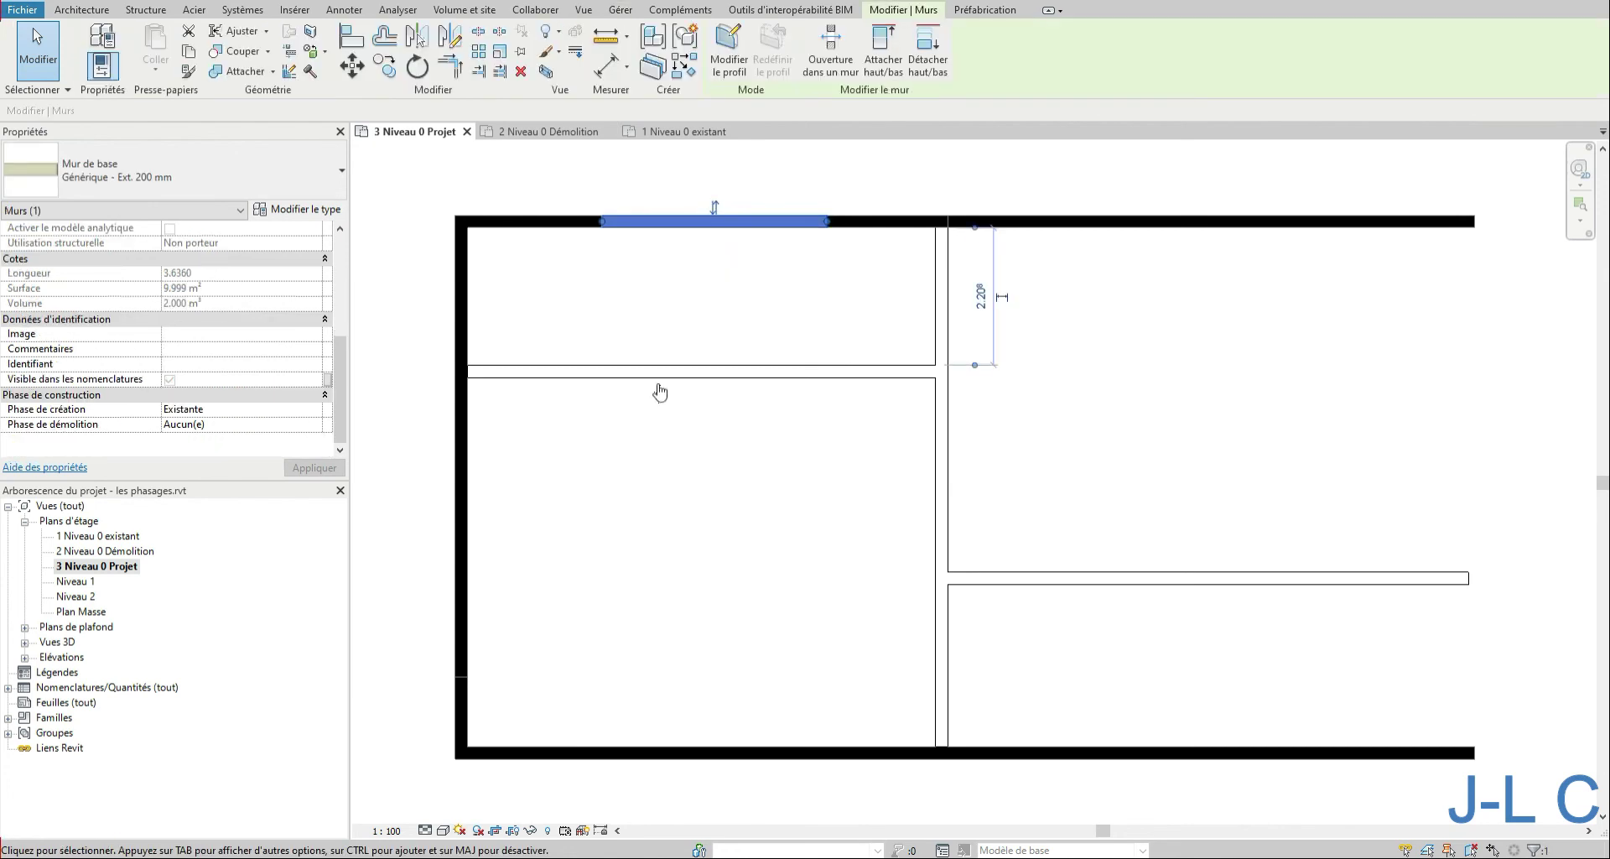
{"action": "left_click", "coordinate": [466, 544], "text": "ctrl"}
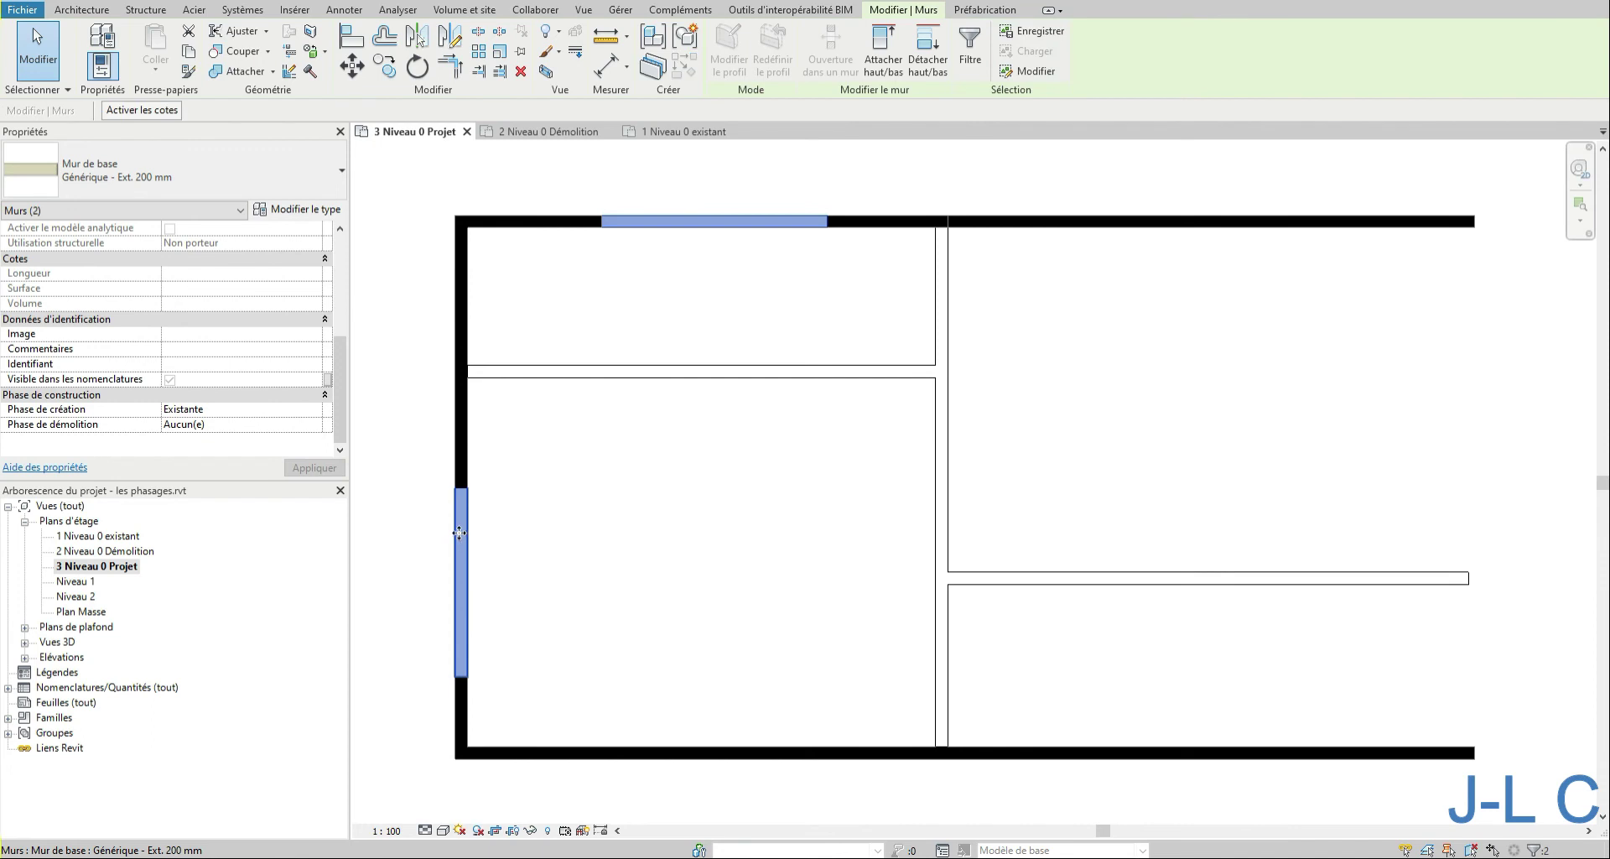
{"action": "left_click", "coordinate": [318, 432]}
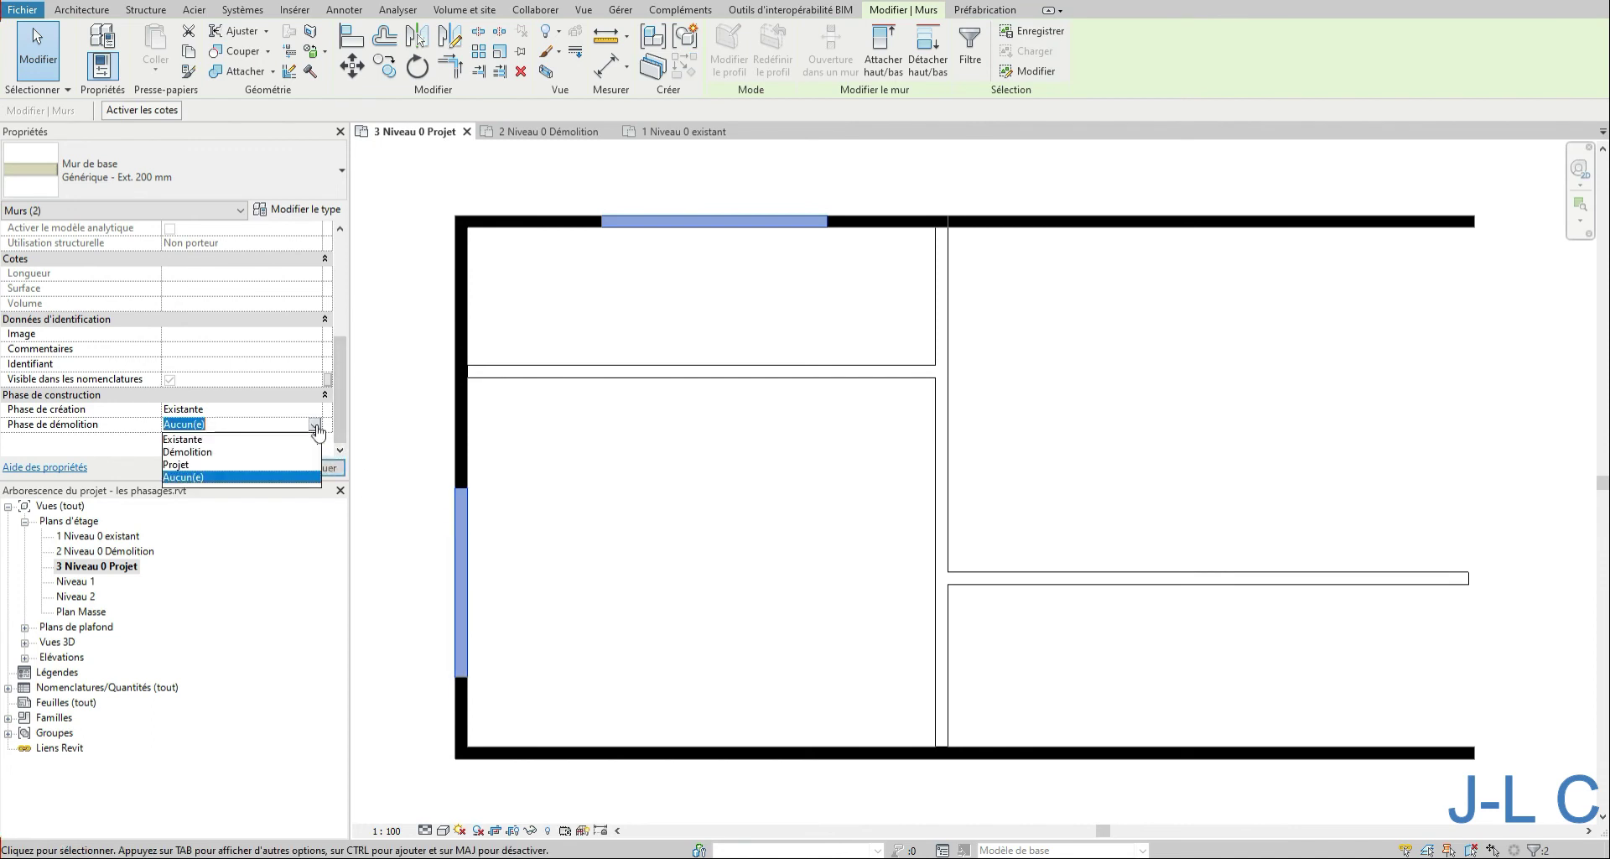
{"action": "left_click", "coordinate": [202, 451]}
{"action": "key", "text": "Escape"}
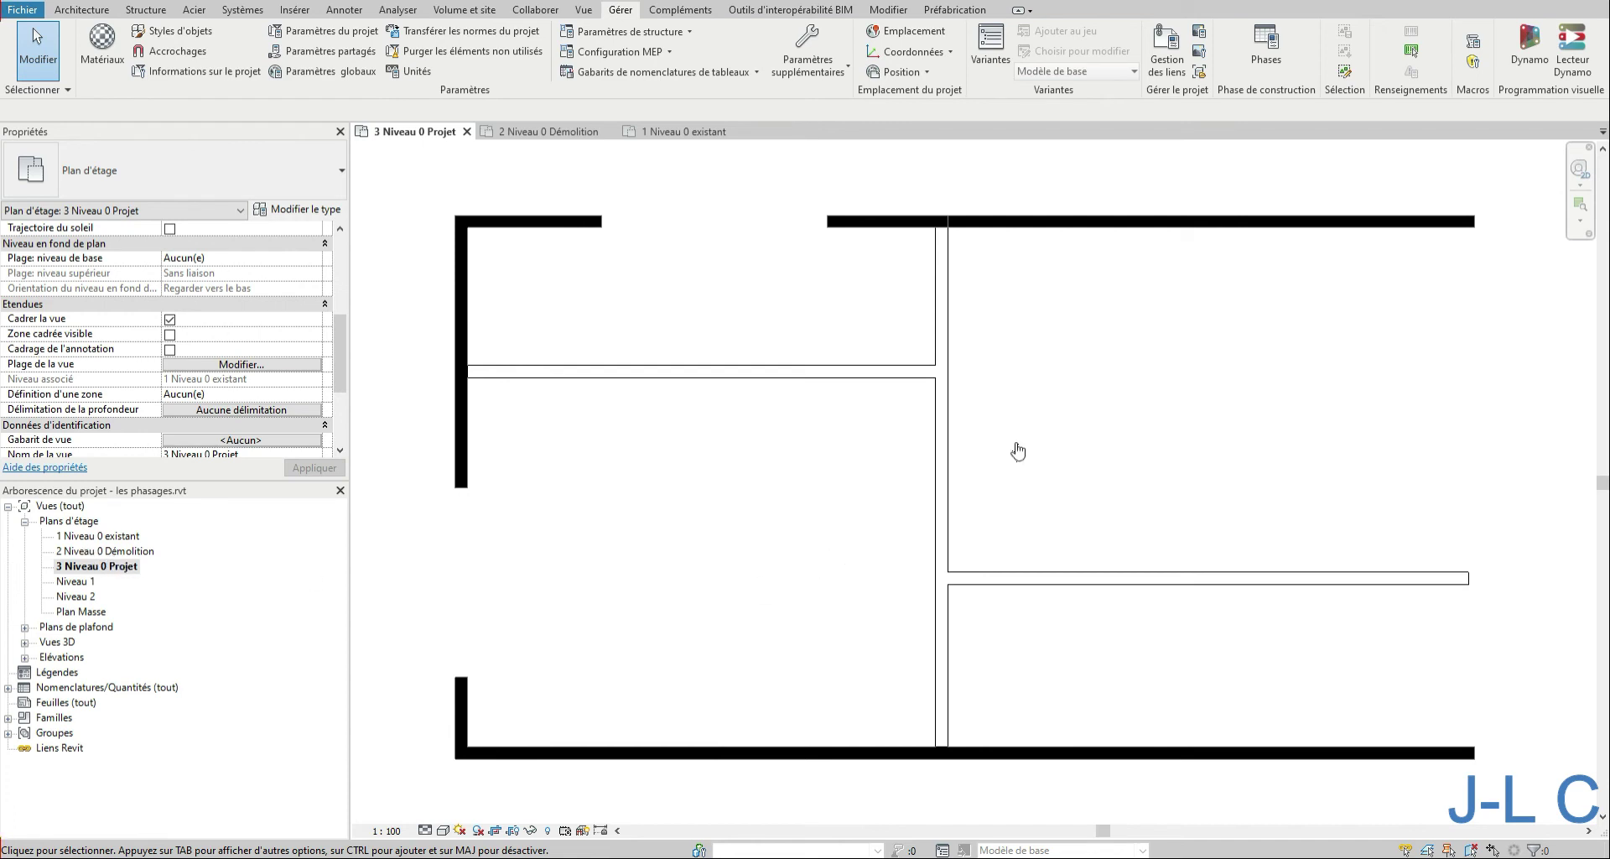
- Set the demolition phase of the upper exterior wall's segment beyond the vertical partition to Démolition
{"action": "left_click", "coordinate": [1095, 230]}
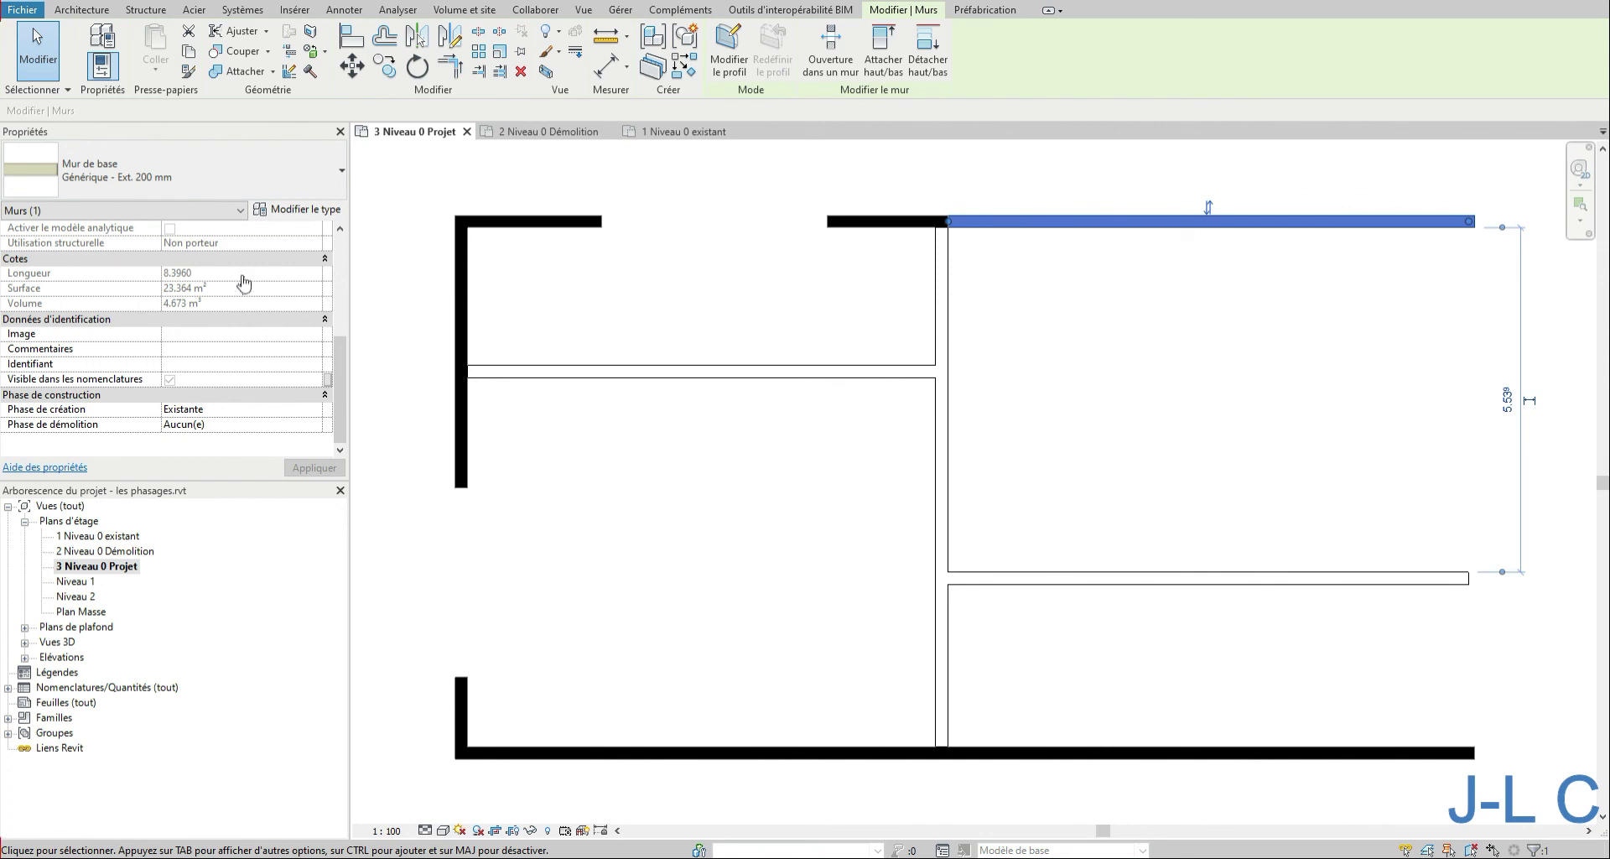
{"action": "left_click", "coordinate": [321, 431]}
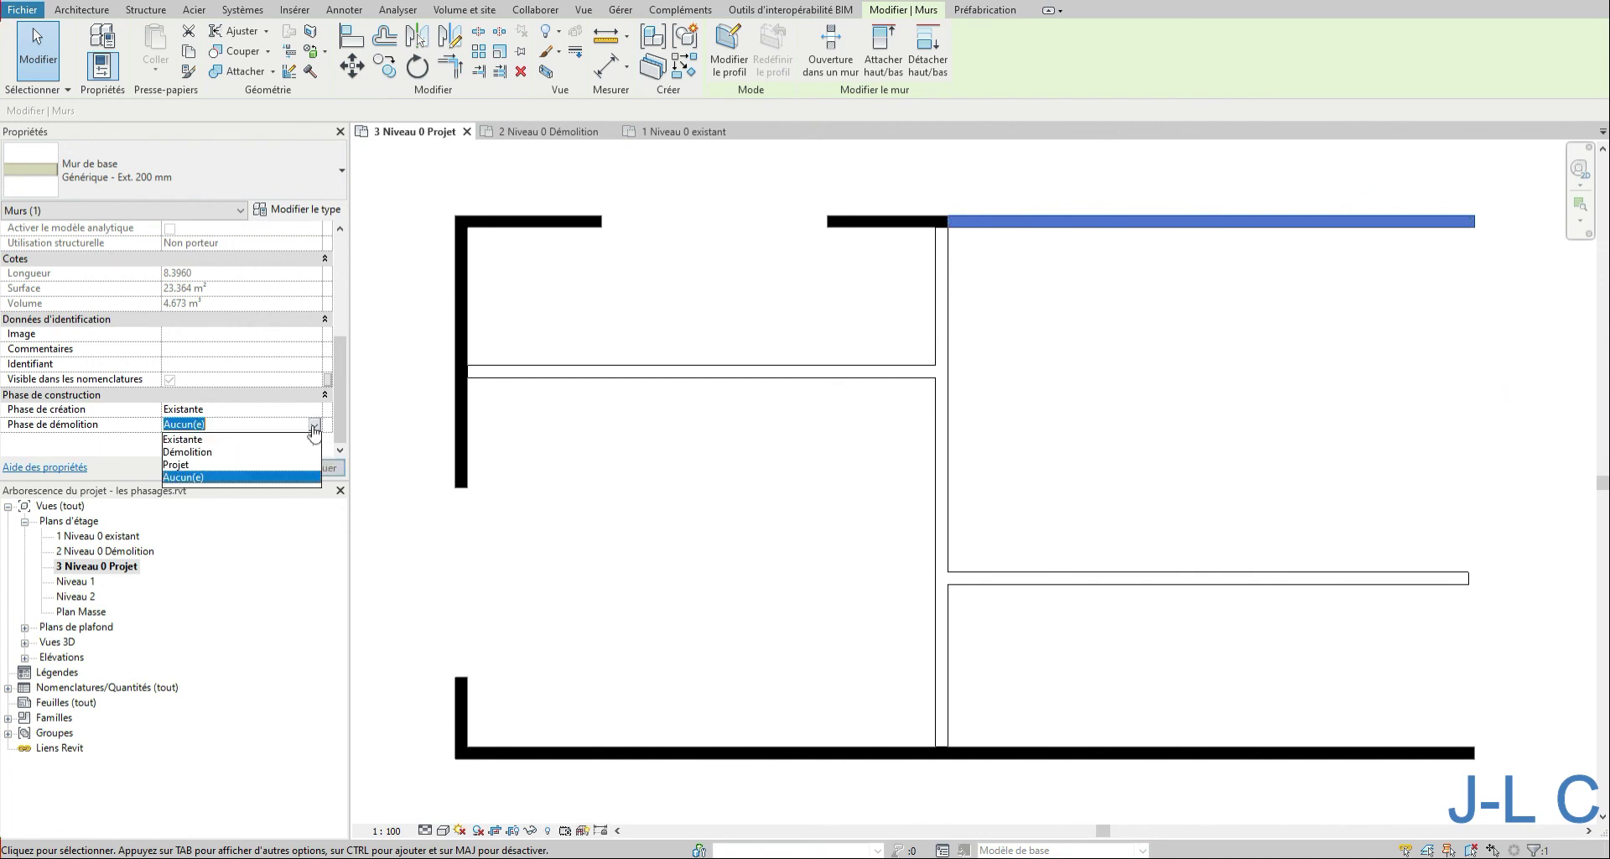
{"action": "left_click", "coordinate": [194, 453]}
{"action": "left_click", "coordinate": [1038, 502]}
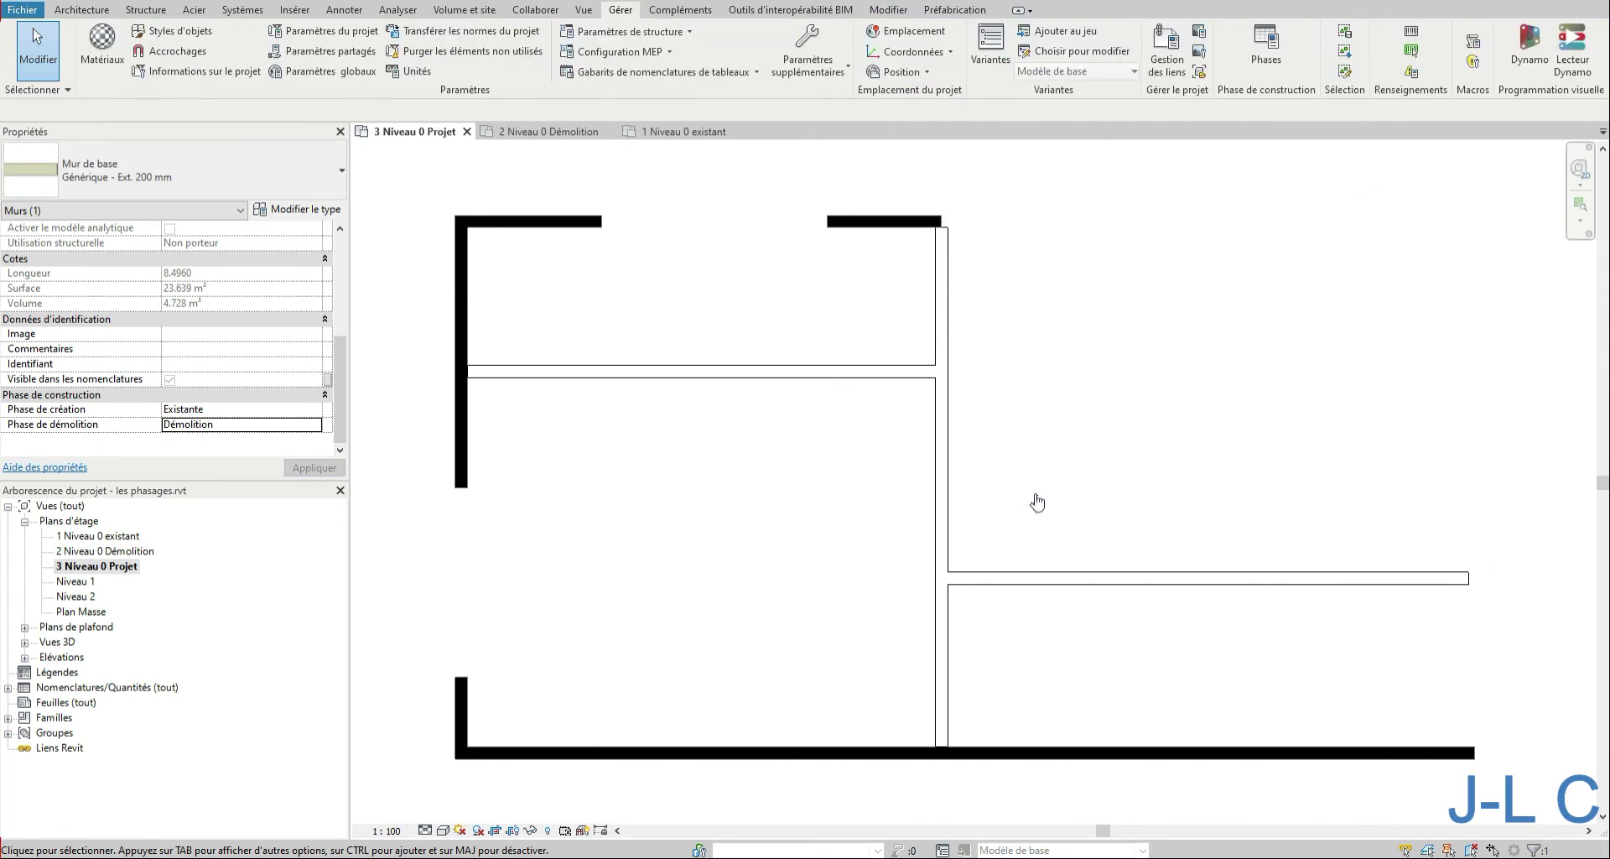
- Save the project and try to trim the vertical partition and the remaining upper wall stub into a corner
{"action": "left_click", "coordinate": [935, 222]}
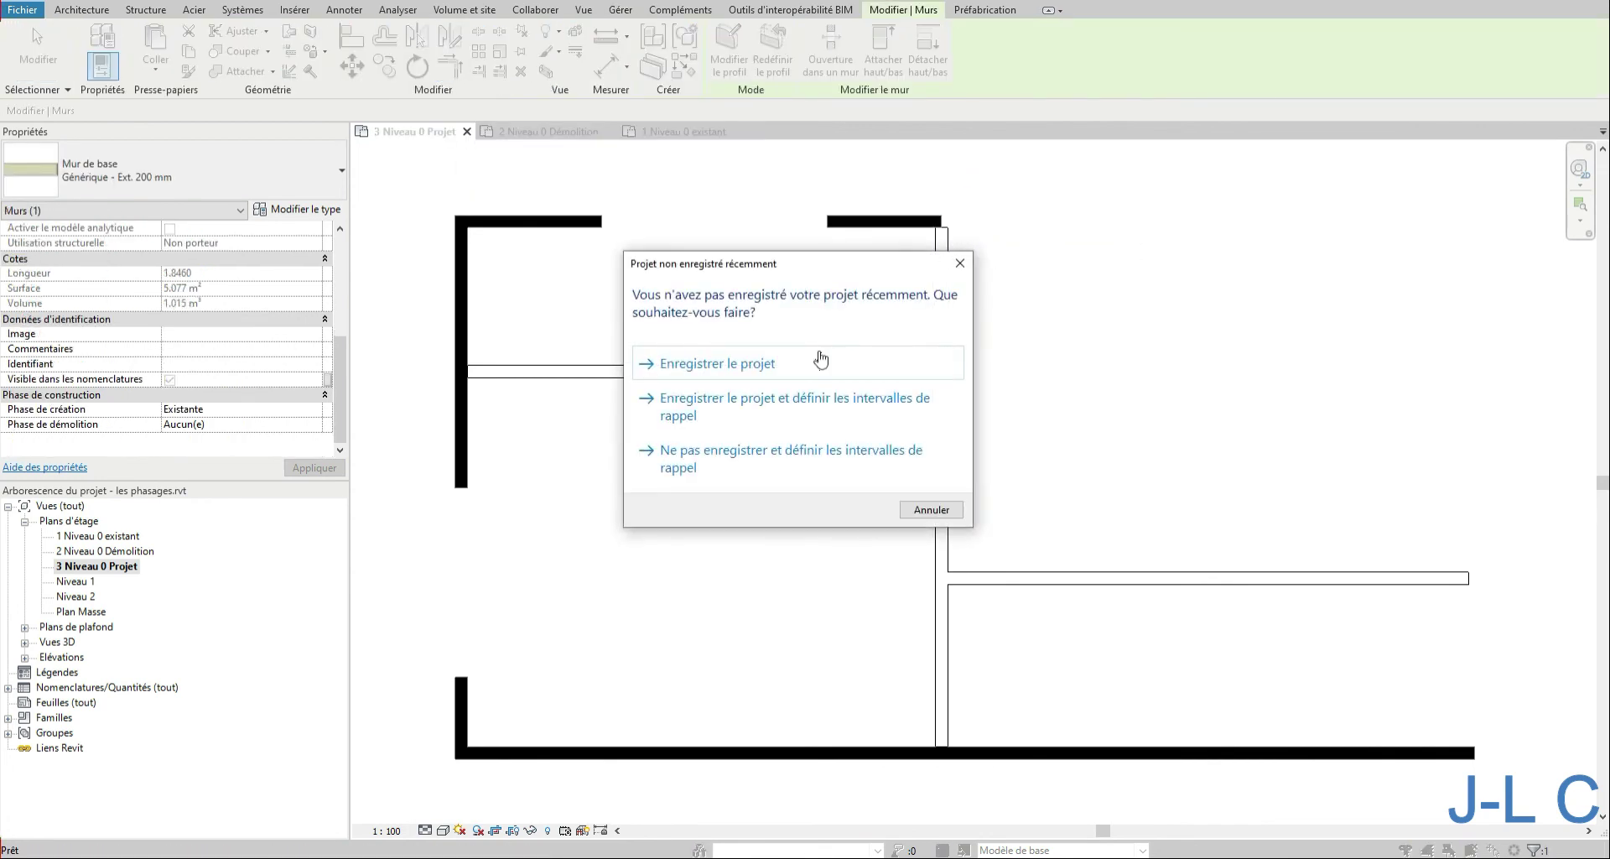
{"action": "left_click", "coordinate": [766, 367]}
{"action": "key", "text": "t"}
{"action": "key", "text": "r"}
{"action": "left_click", "coordinate": [941, 244]}
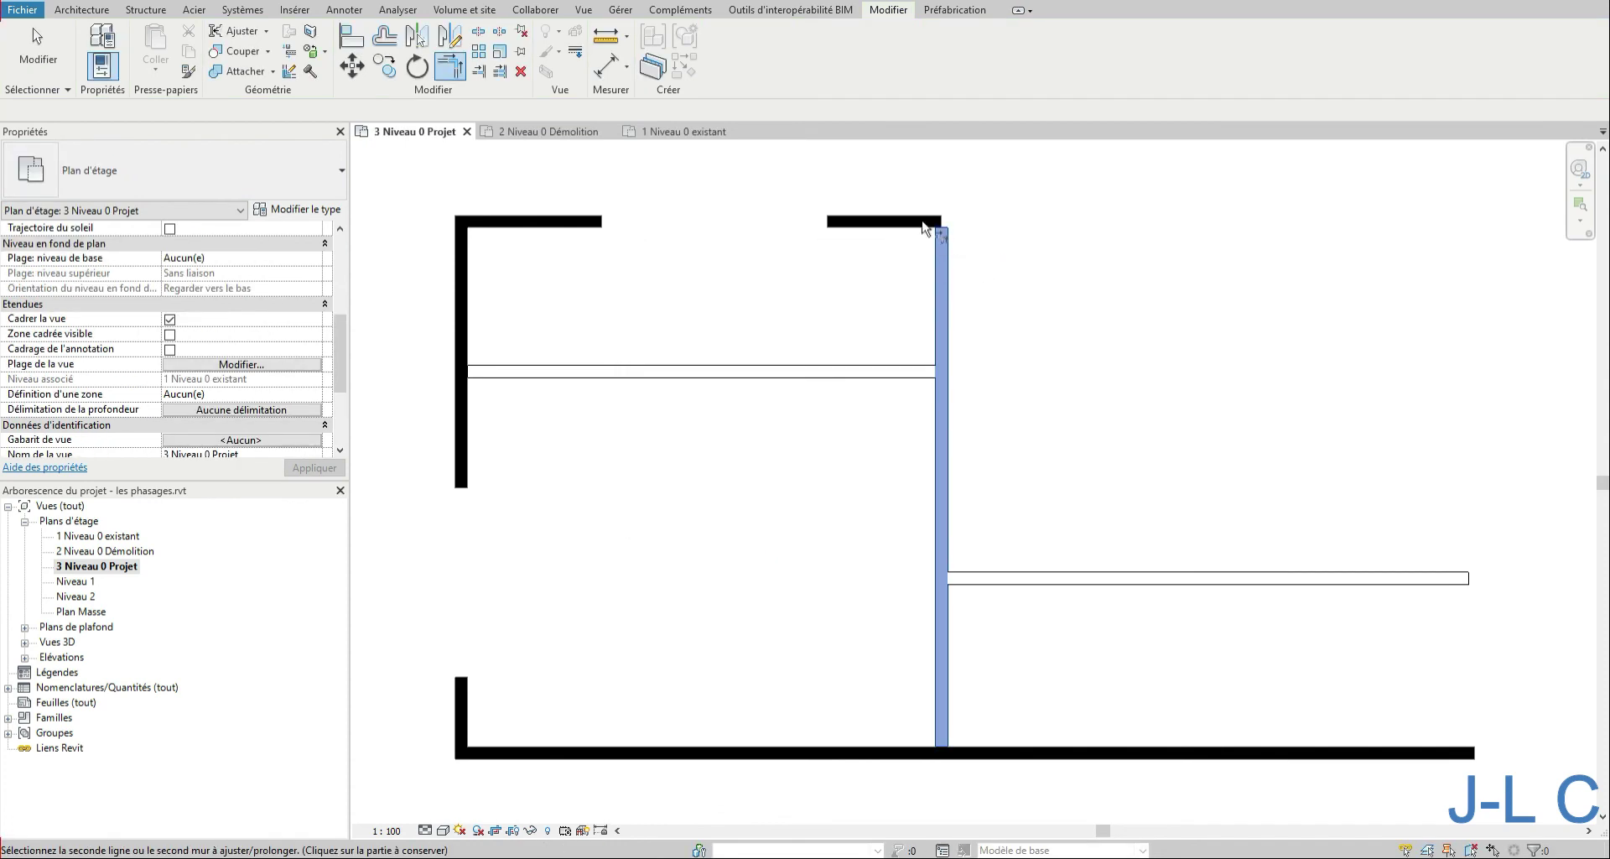
{"action": "left_click", "coordinate": [916, 228]}
{"action": "key", "text": "Escape"}
{"action": "key", "text": "Escape"}
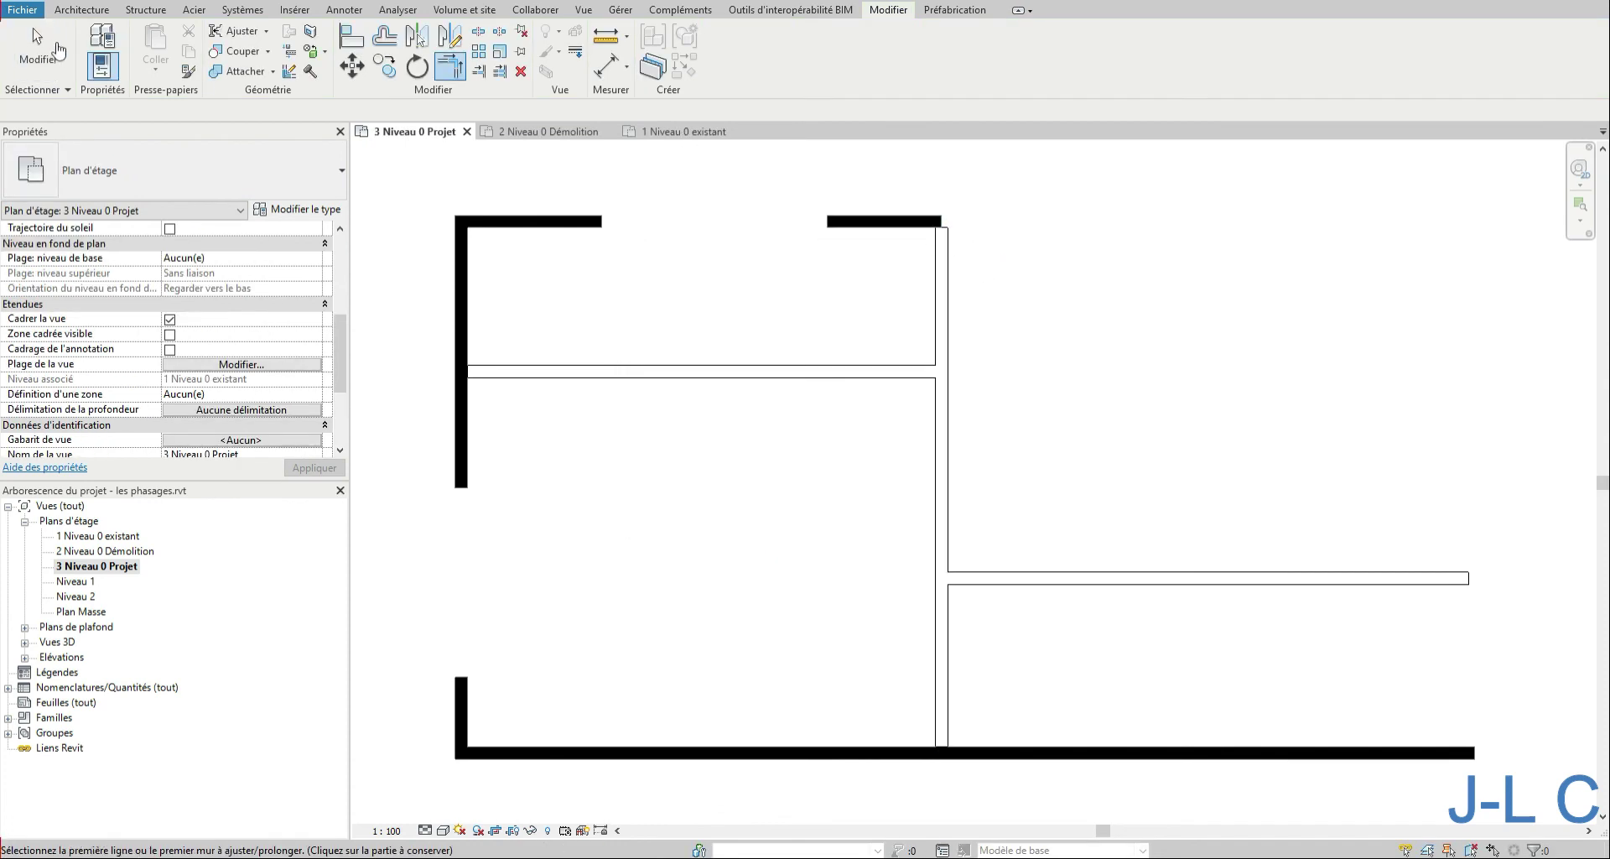
- Try to extend the upper wall stub to the vertical partition's outer face, and pull the partition's end back to the stub's inner face
{"action": "left_click", "coordinate": [933, 223]}
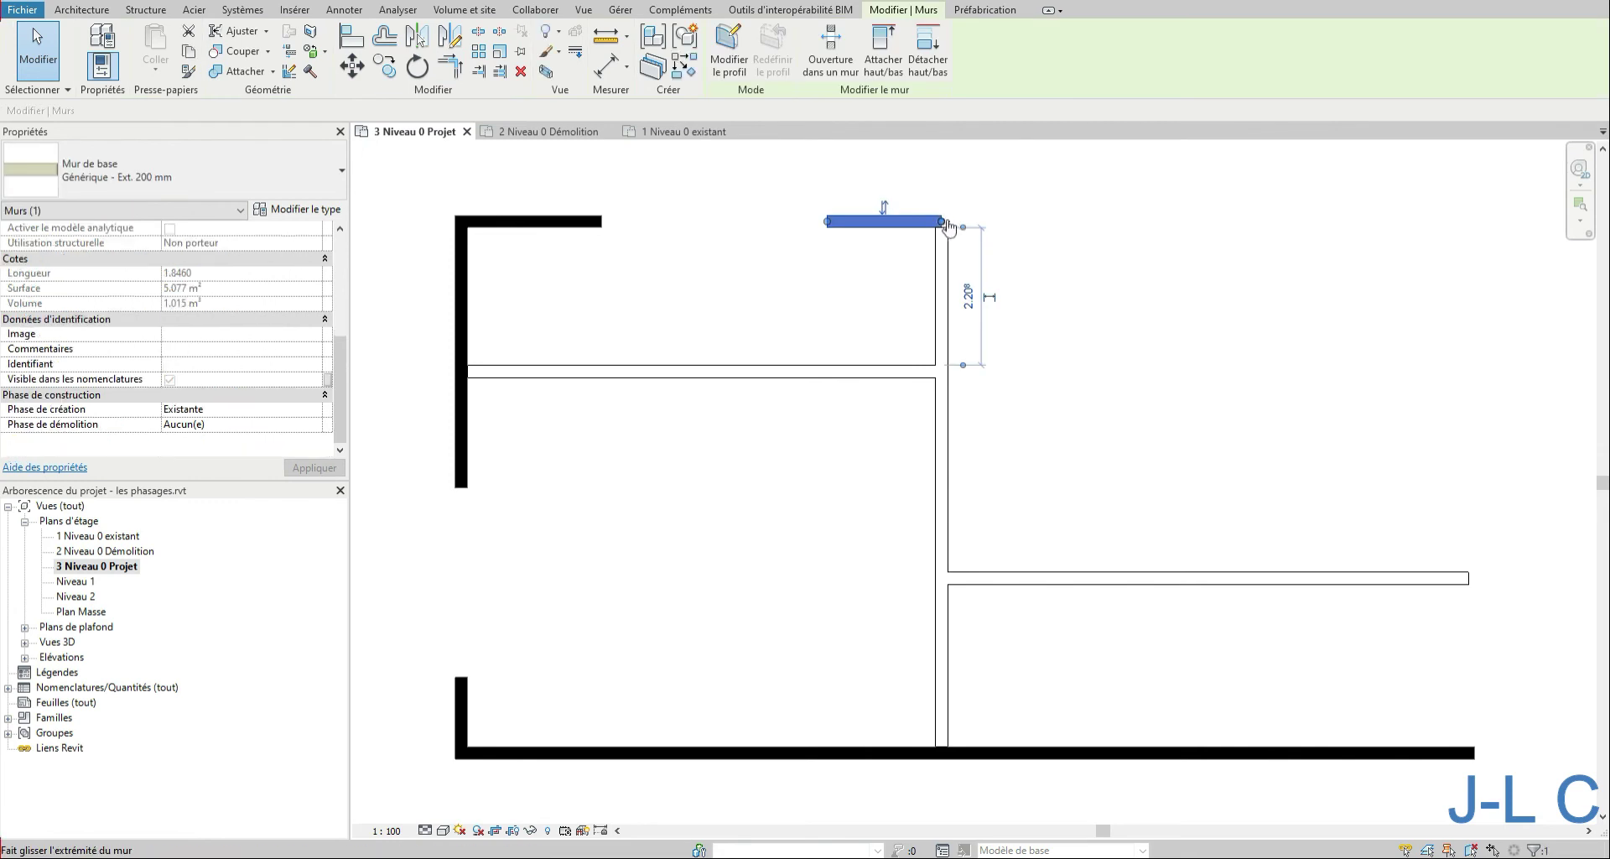
{"action": "left_click_drag", "start_coordinate": [942, 222], "coordinate": [948, 223]}
{"action": "left_click", "coordinate": [1025, 250]}
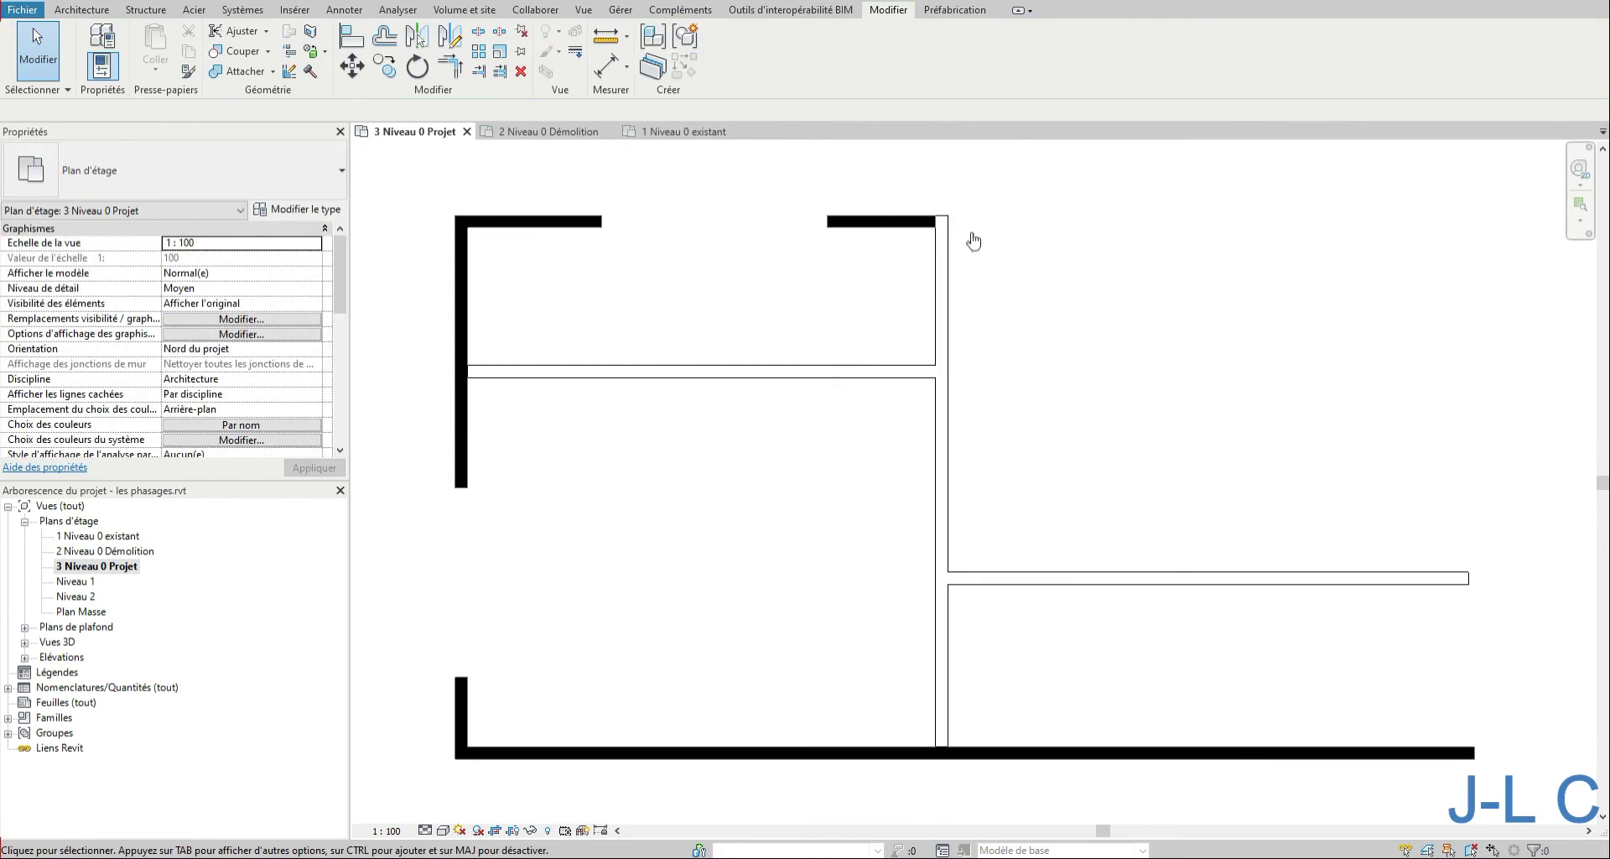
{"action": "left_click", "coordinate": [942, 235]}
{"action": "scroll", "coordinate": [940, 214], "scroll_direction": "up", "scroll_amount": 3}
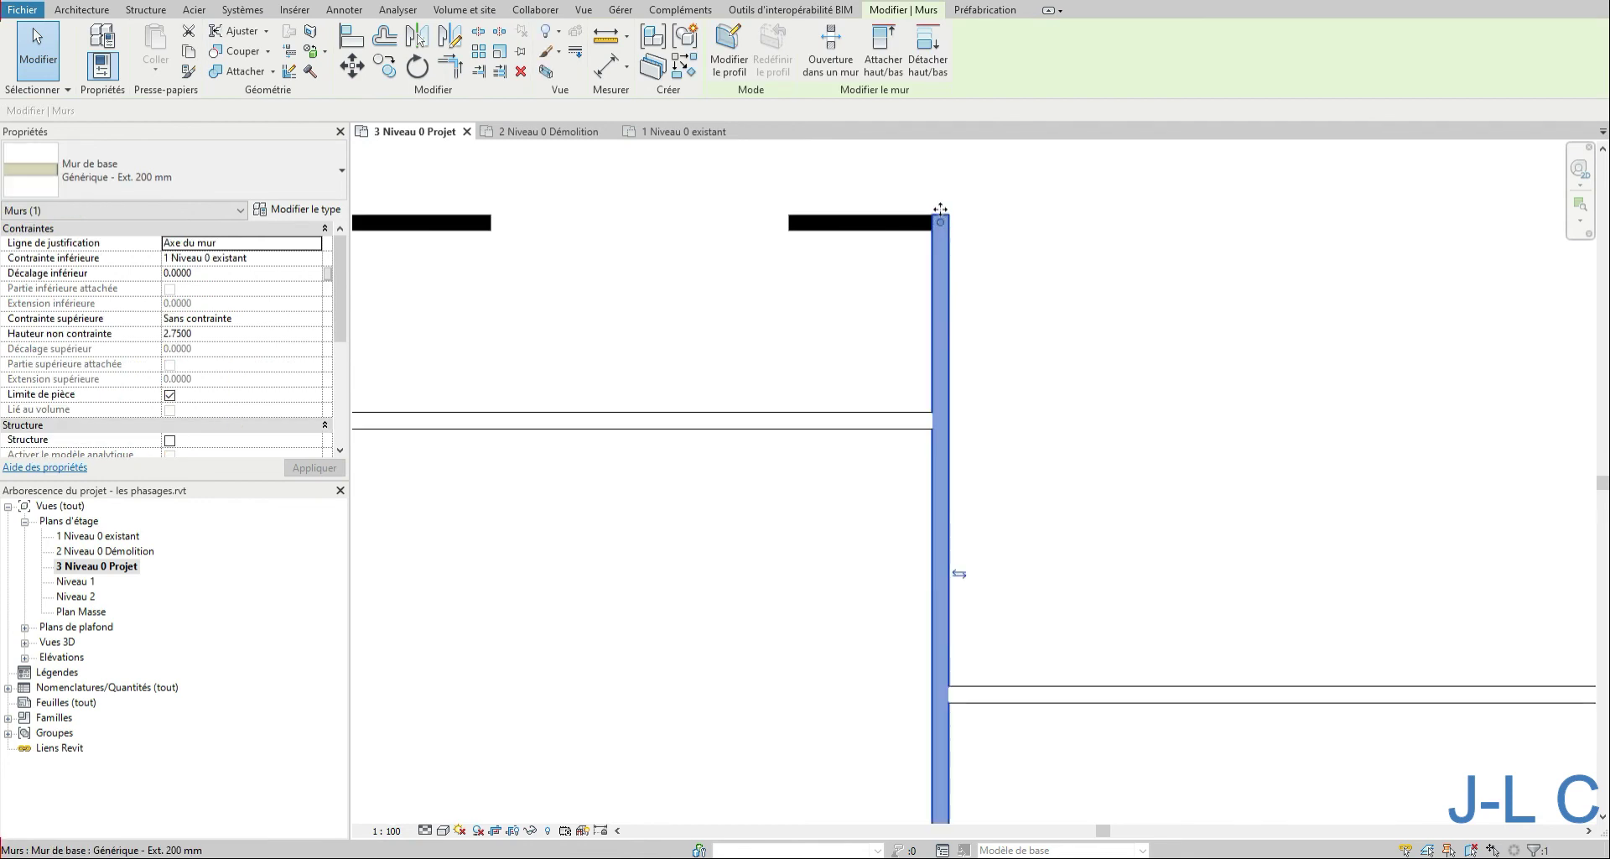
{"action": "scroll", "coordinate": [940, 214], "scroll_direction": "up", "scroll_amount": 4}
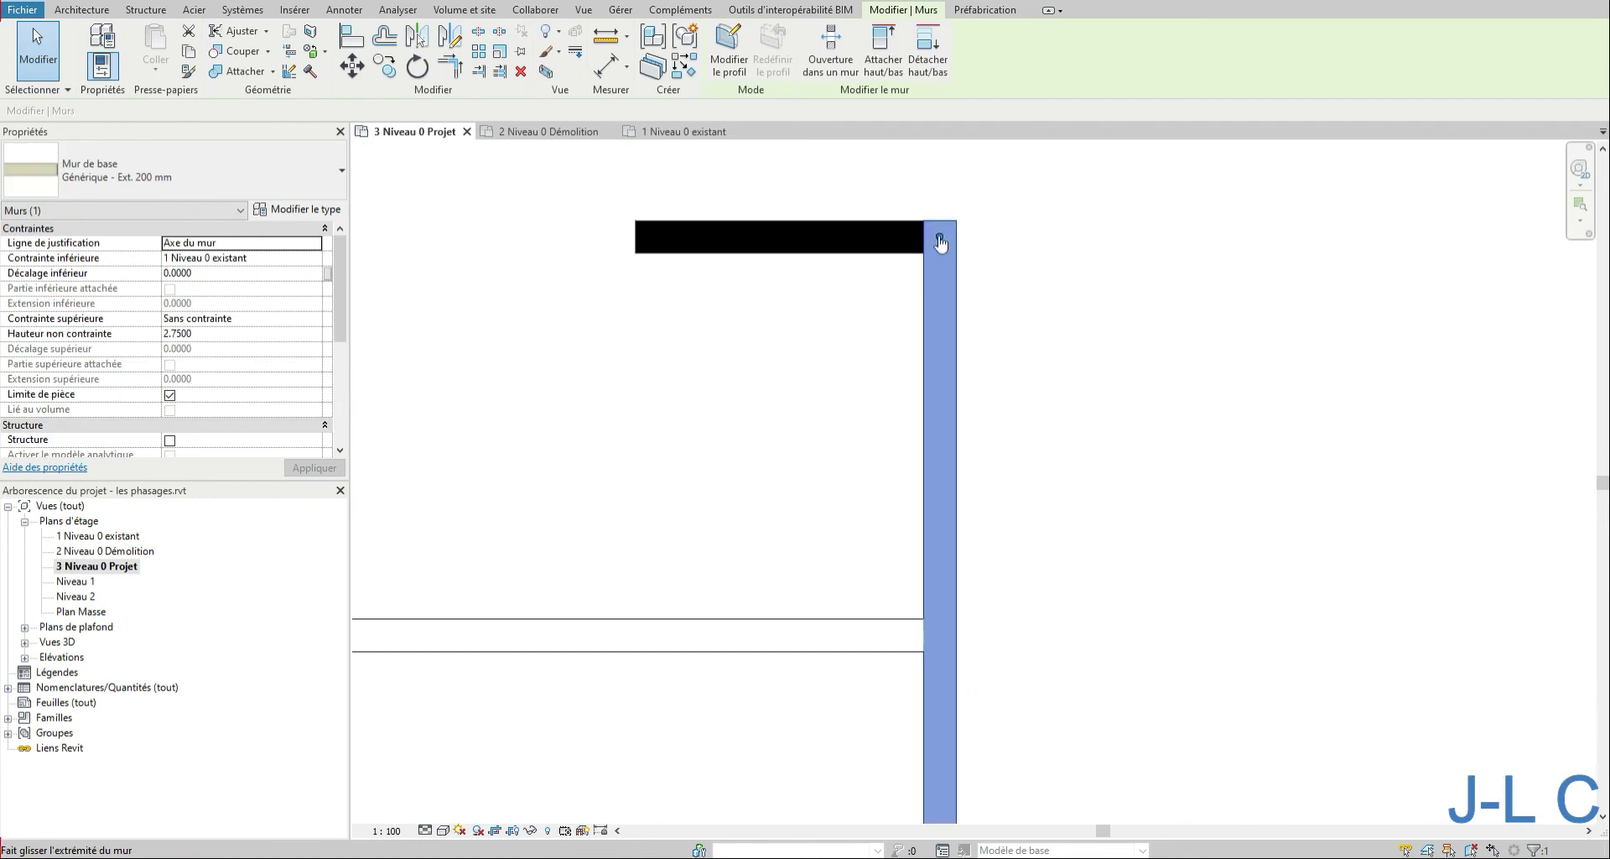
{"action": "left_click_drag", "start_coordinate": [940, 244], "coordinate": [941, 253]}
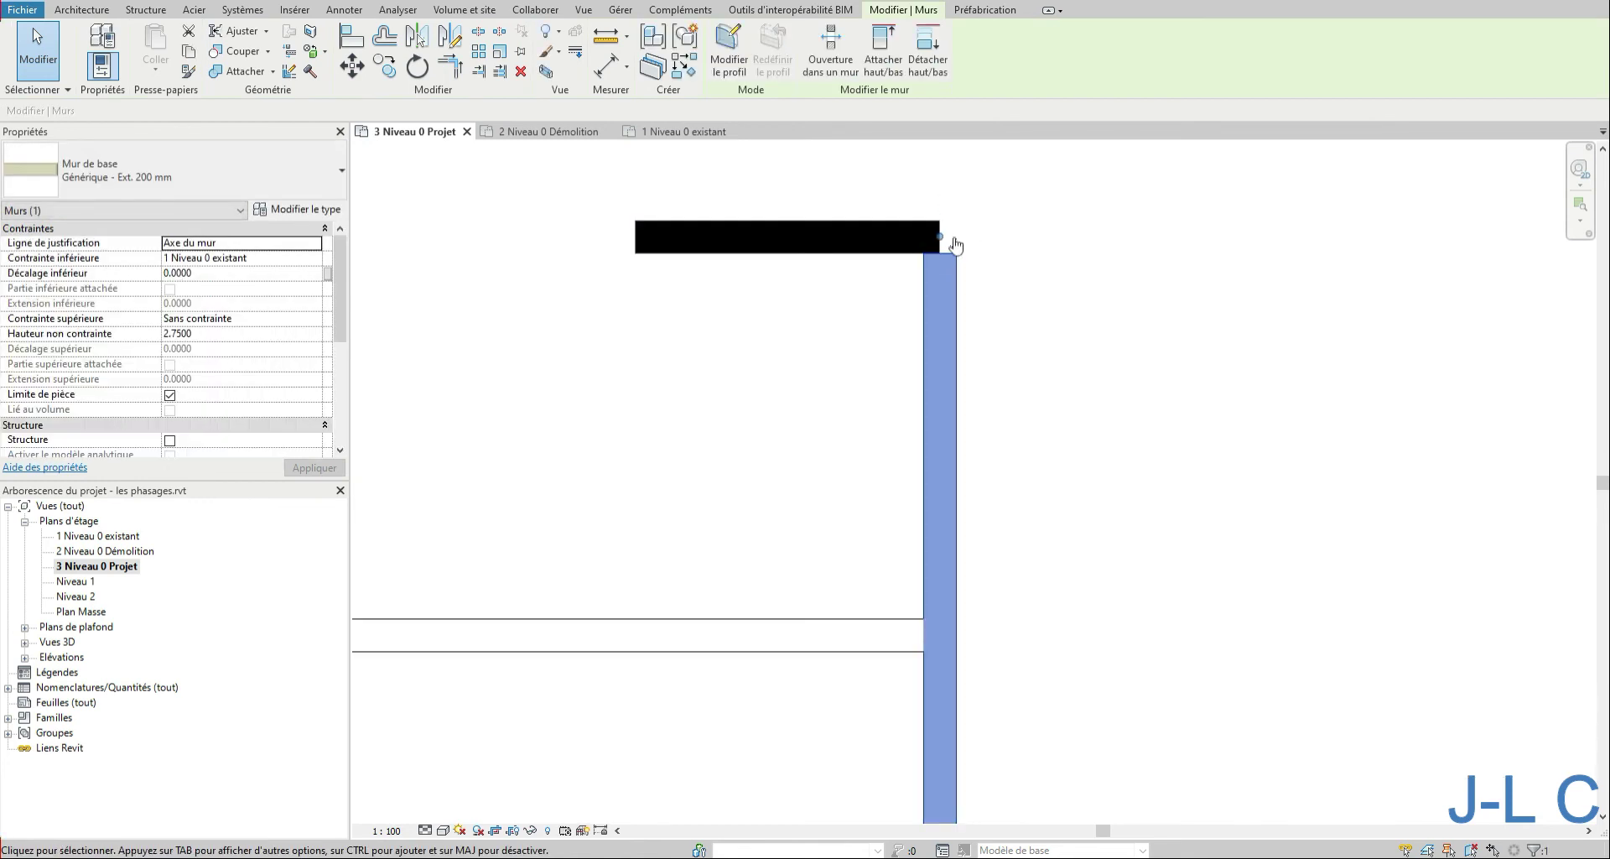
{"action": "key", "text": "r"}
{"action": "key", "text": "s"}
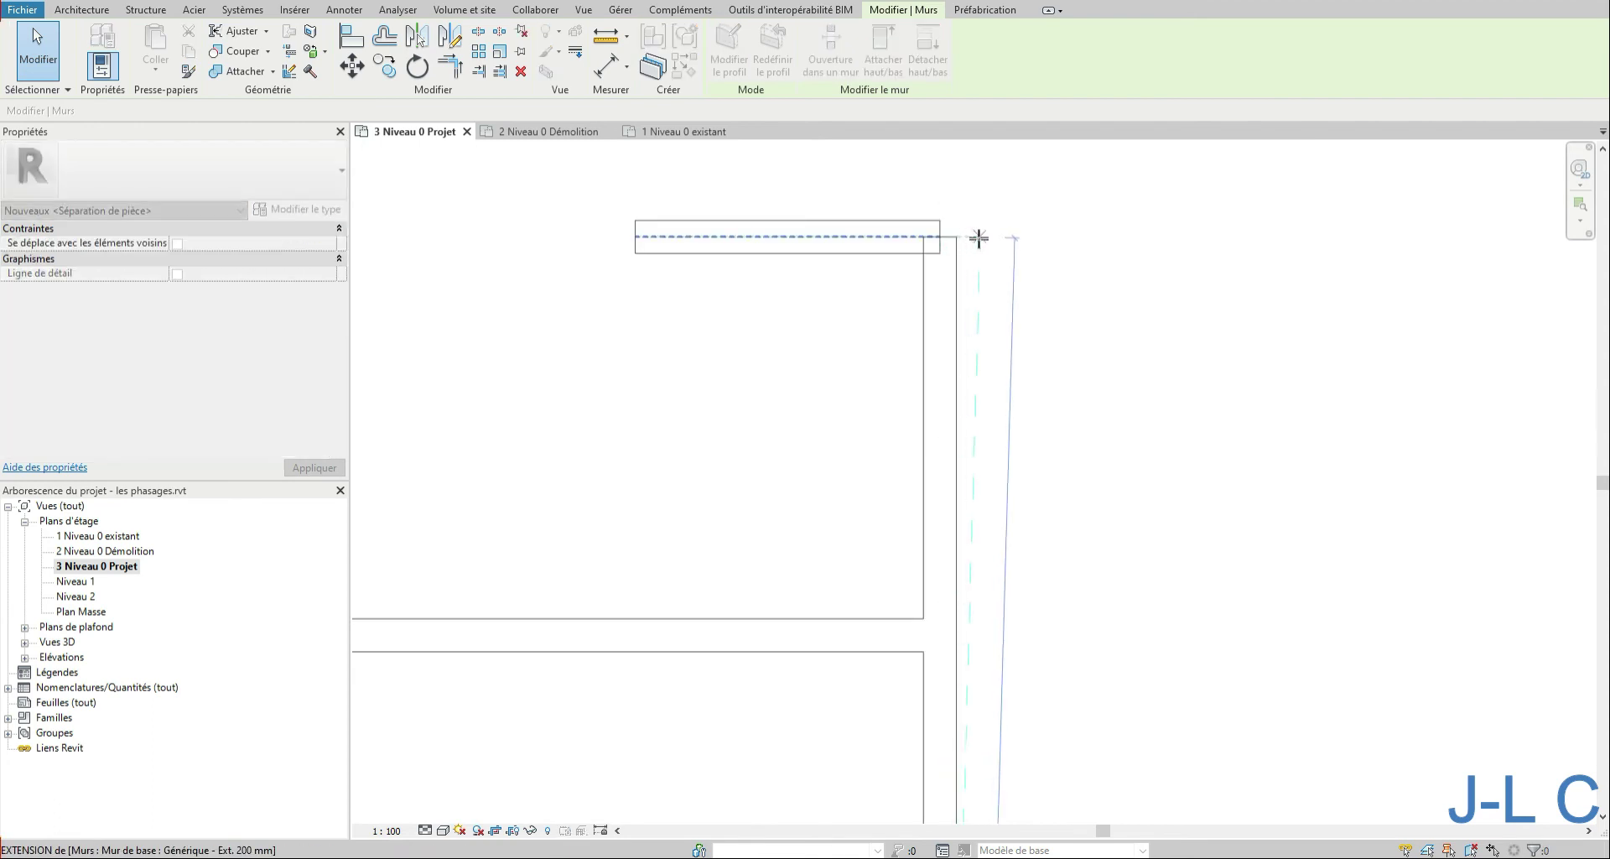
{"action": "key", "text": "Escape"}
{"action": "left_click", "coordinate": [1007, 245]}
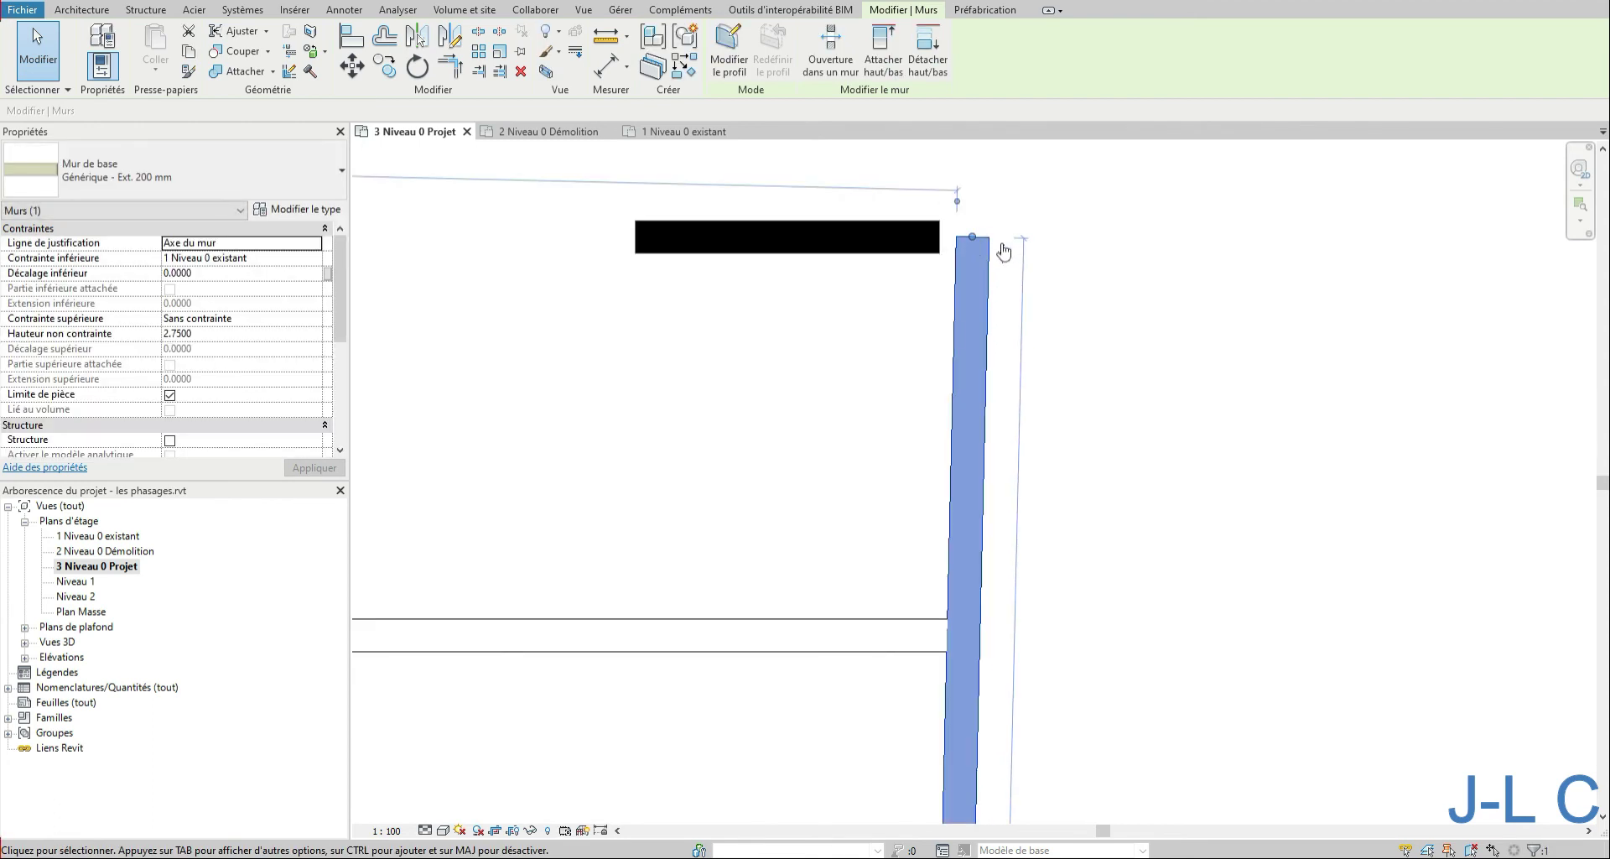
{"action": "key", "text": "Escape"}
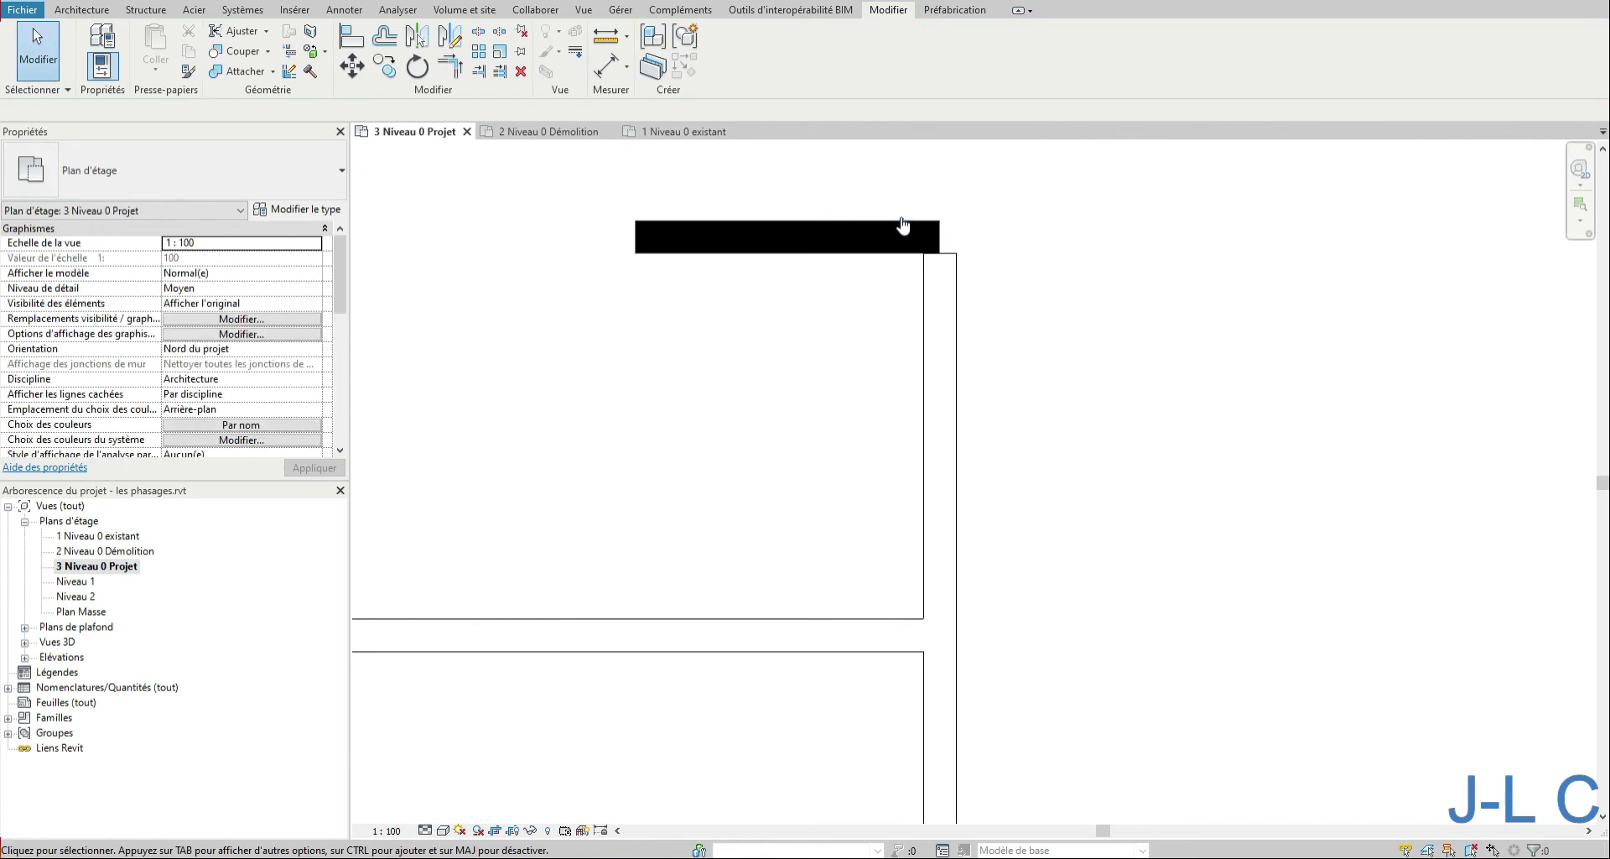
- Stretch the upper wall stub past the vertical partition's outer face to about 2.13 m long and dismiss the overlap warning
{"action": "left_click", "coordinate": [932, 238]}
{"action": "key", "text": "r"}
{"action": "key", "text": "s"}
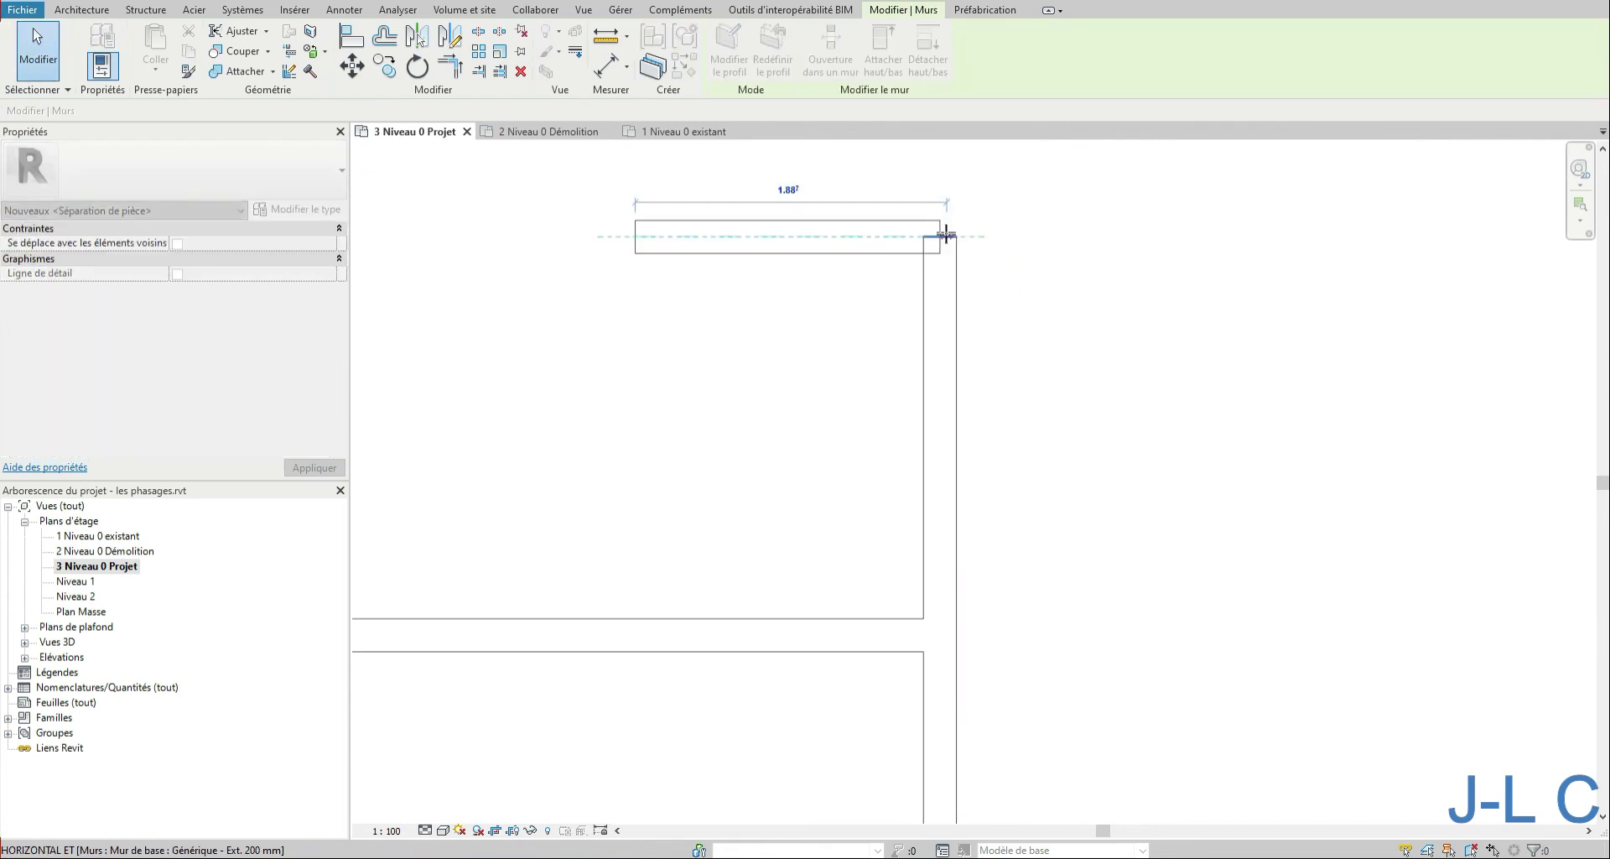
{"action": "left_click_drag", "start_coordinate": [986, 238], "coordinate": [986, 237]}
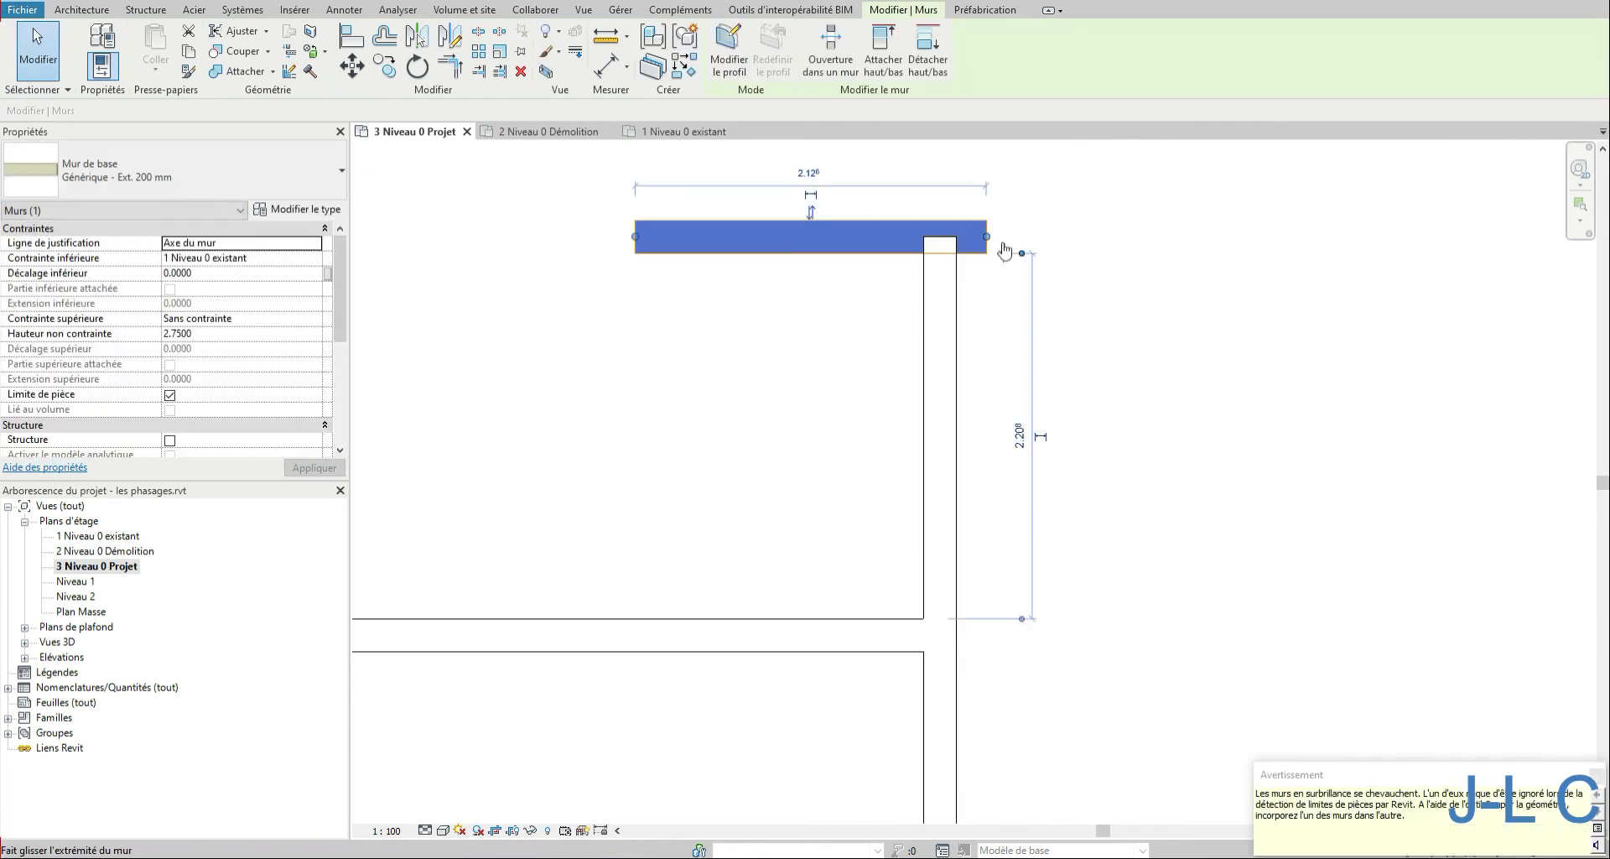
{"action": "left_click", "coordinate": [1597, 775]}
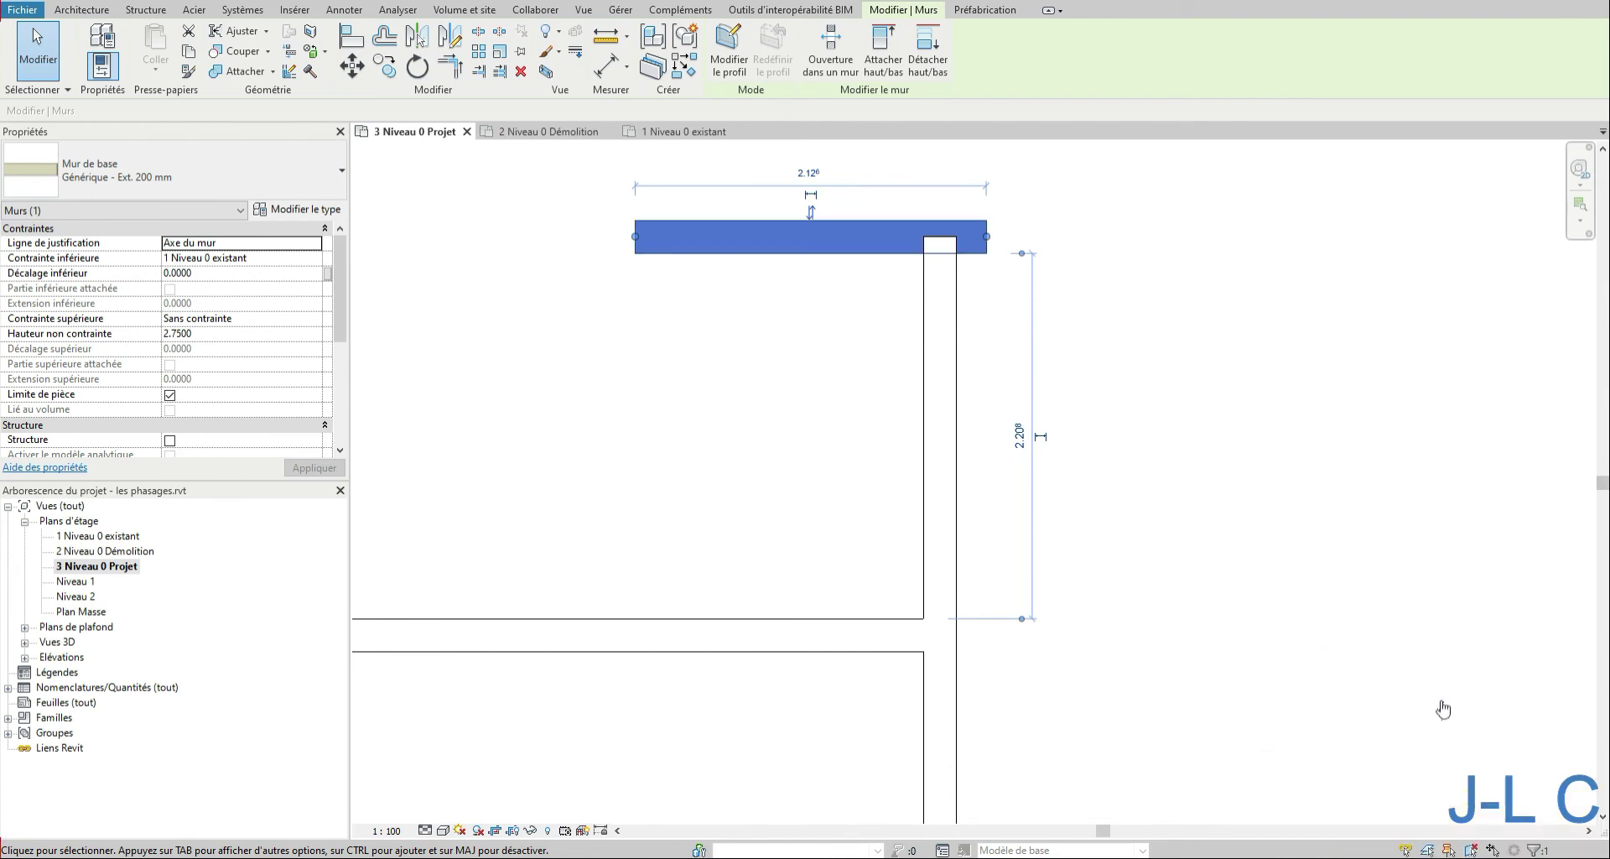
{"action": "left_click", "coordinate": [1065, 447]}
{"action": "scroll", "coordinate": [1037, 446], "scroll_direction": "down", "scroll_amount": 2}
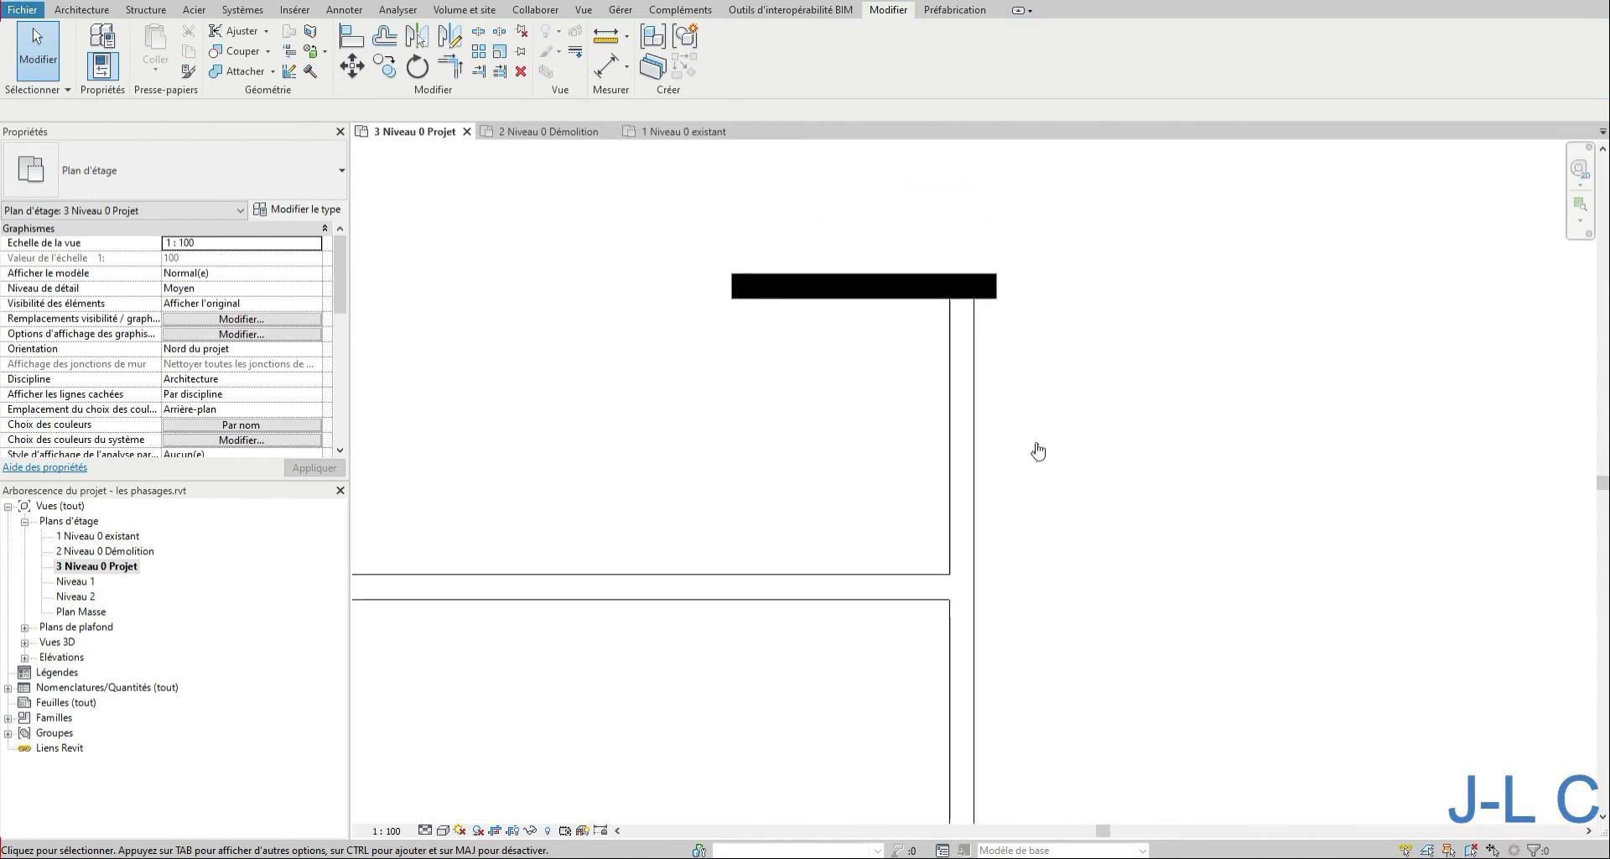
{"action": "middle_click_drag", "start_coordinate": [1208, 482], "coordinate": [1110, 478]}
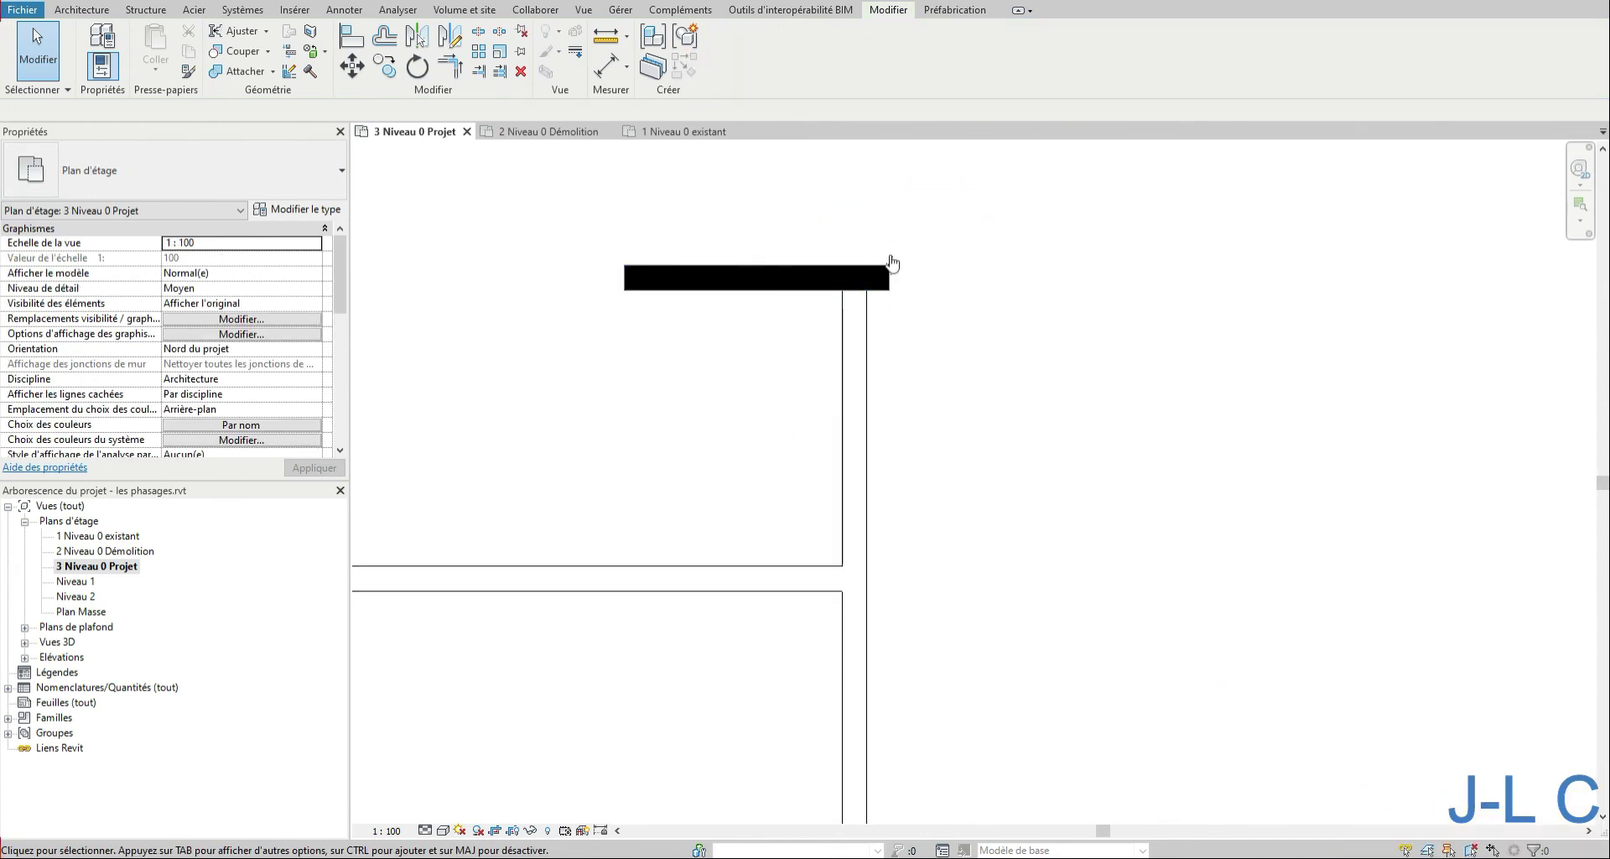
- In the 2 Niveau 0 Démolition plan, trim the demolished upper wall back to the end of the retained wall stub
{"action": "left_click", "coordinate": [554, 131]}
{"action": "scroll", "coordinate": [955, 199], "scroll_direction": "up", "scroll_amount": 1}
{"action": "scroll", "coordinate": [955, 199], "scroll_direction": "up", "scroll_amount": 3}
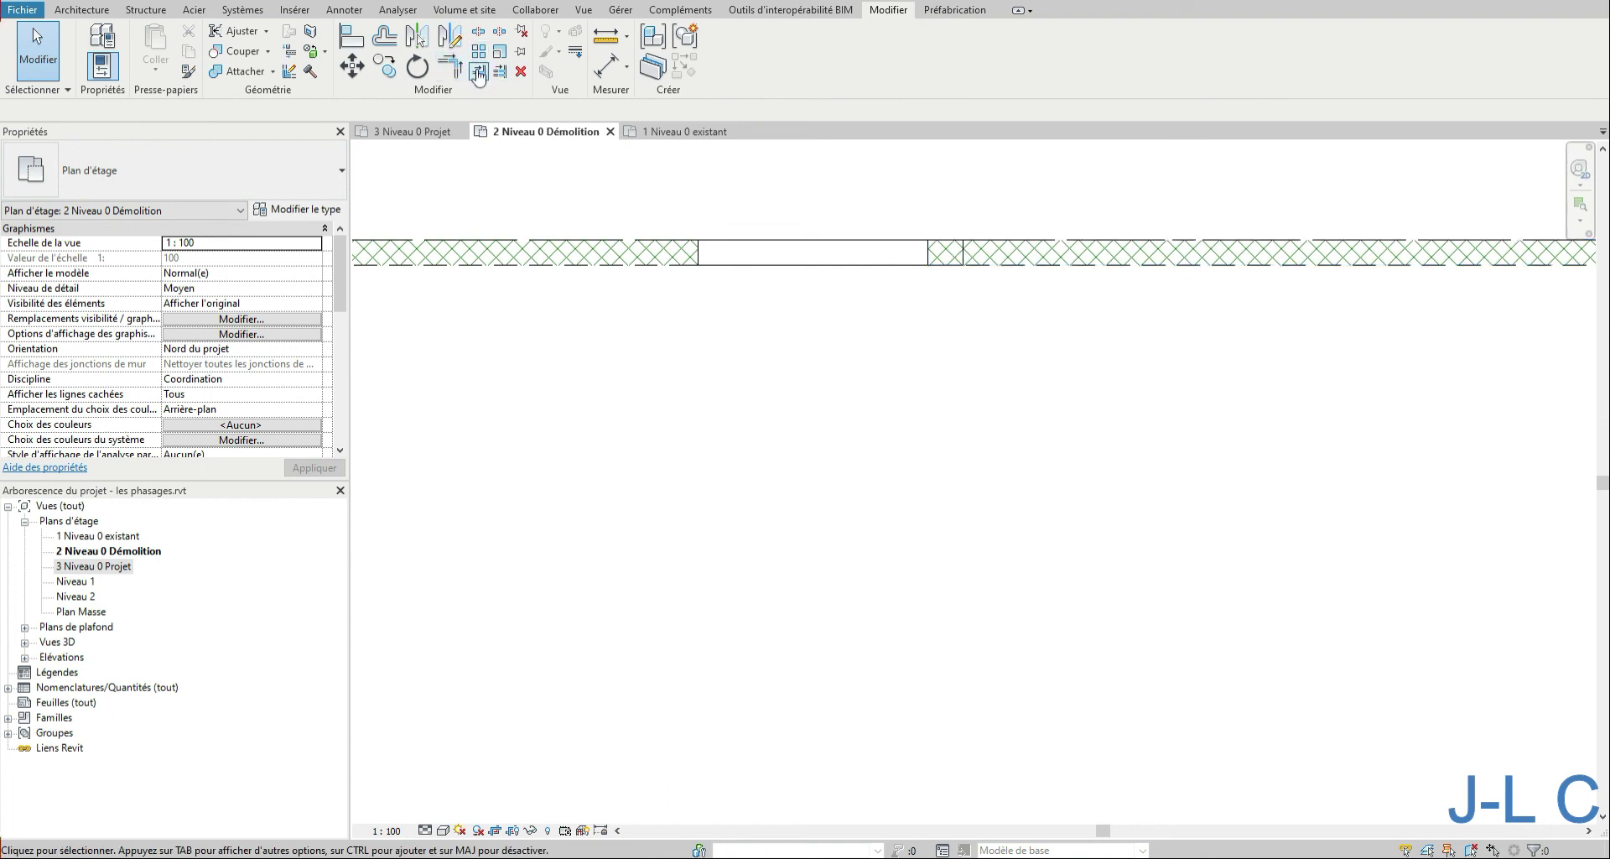
{"action": "left_click", "coordinate": [478, 71]}
{"action": "left_click", "coordinate": [966, 261]}
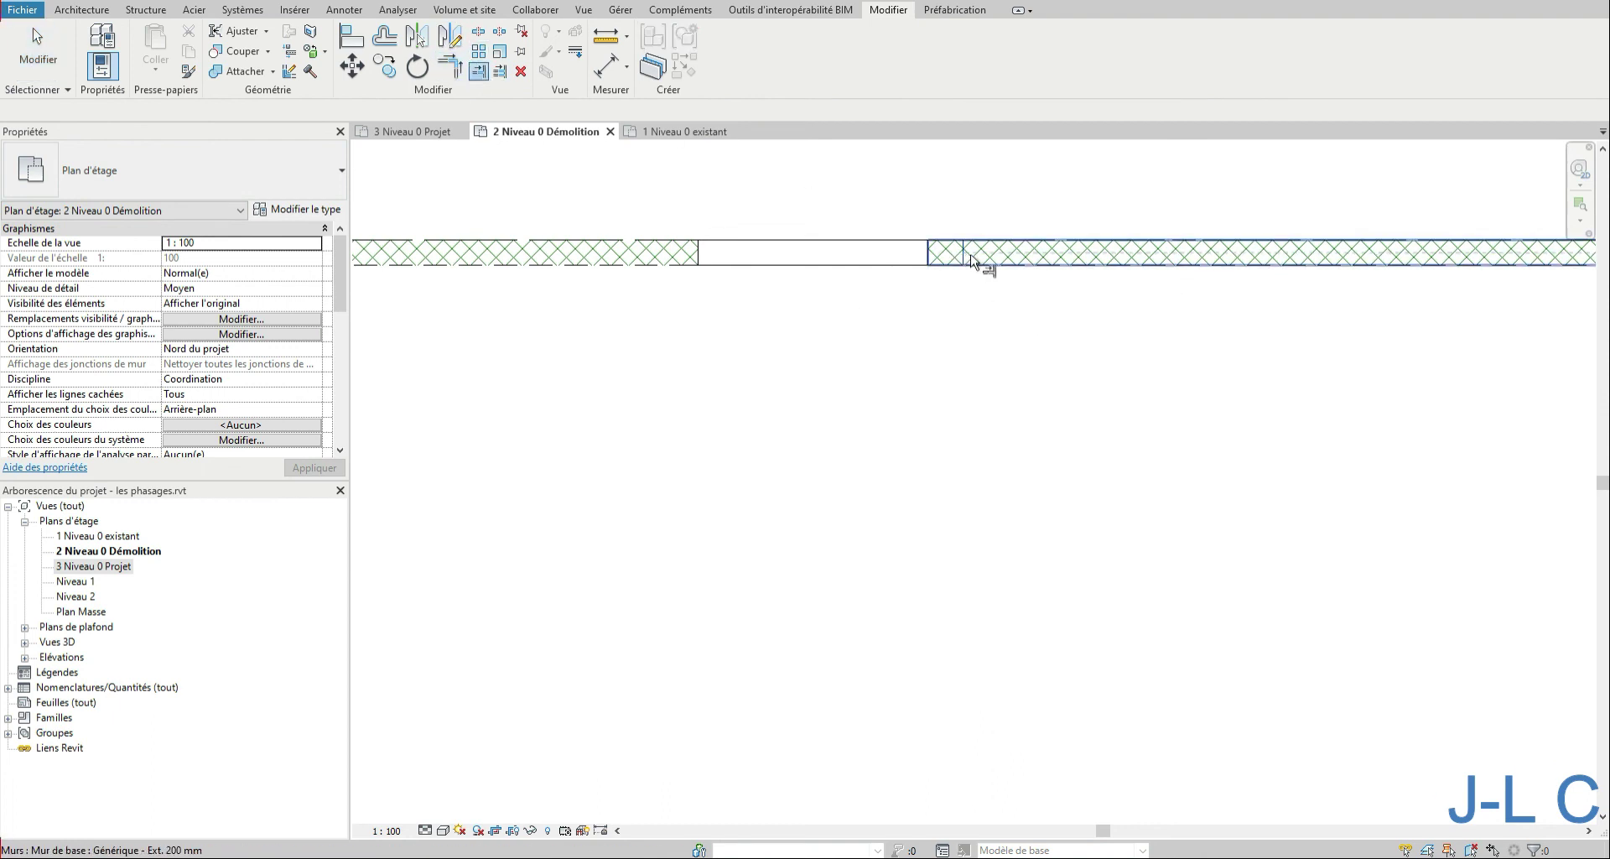
{"action": "left_click", "coordinate": [1013, 268]}
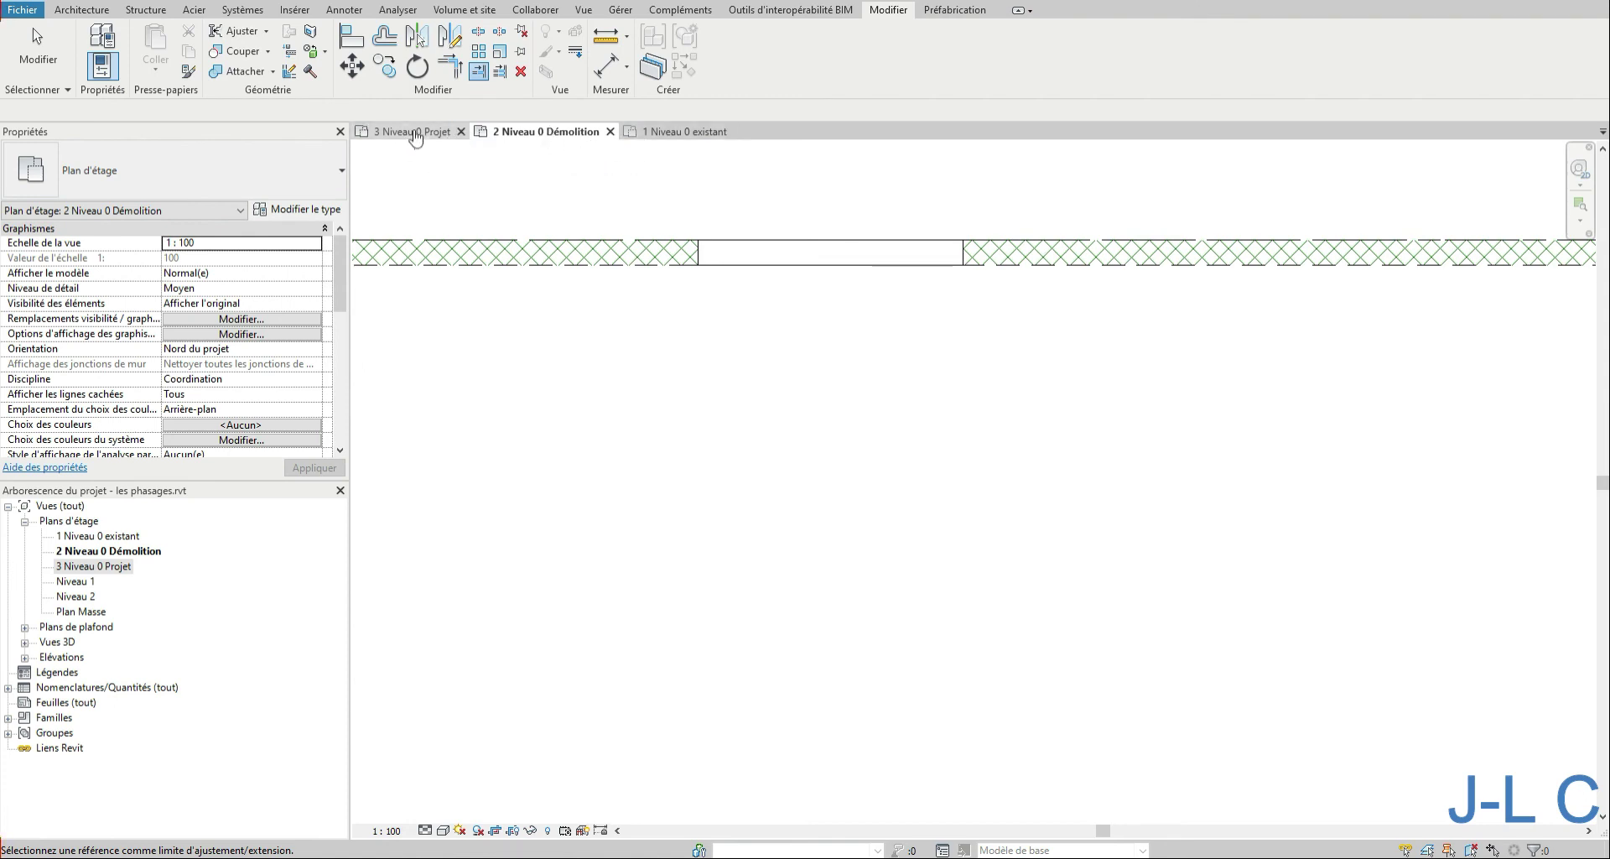
- Compare the full 3 Niveau 0 Projet and 2 Niveau 0 Démolition plans to check the demolished wall segments
{"action": "left_click", "coordinate": [414, 134]}
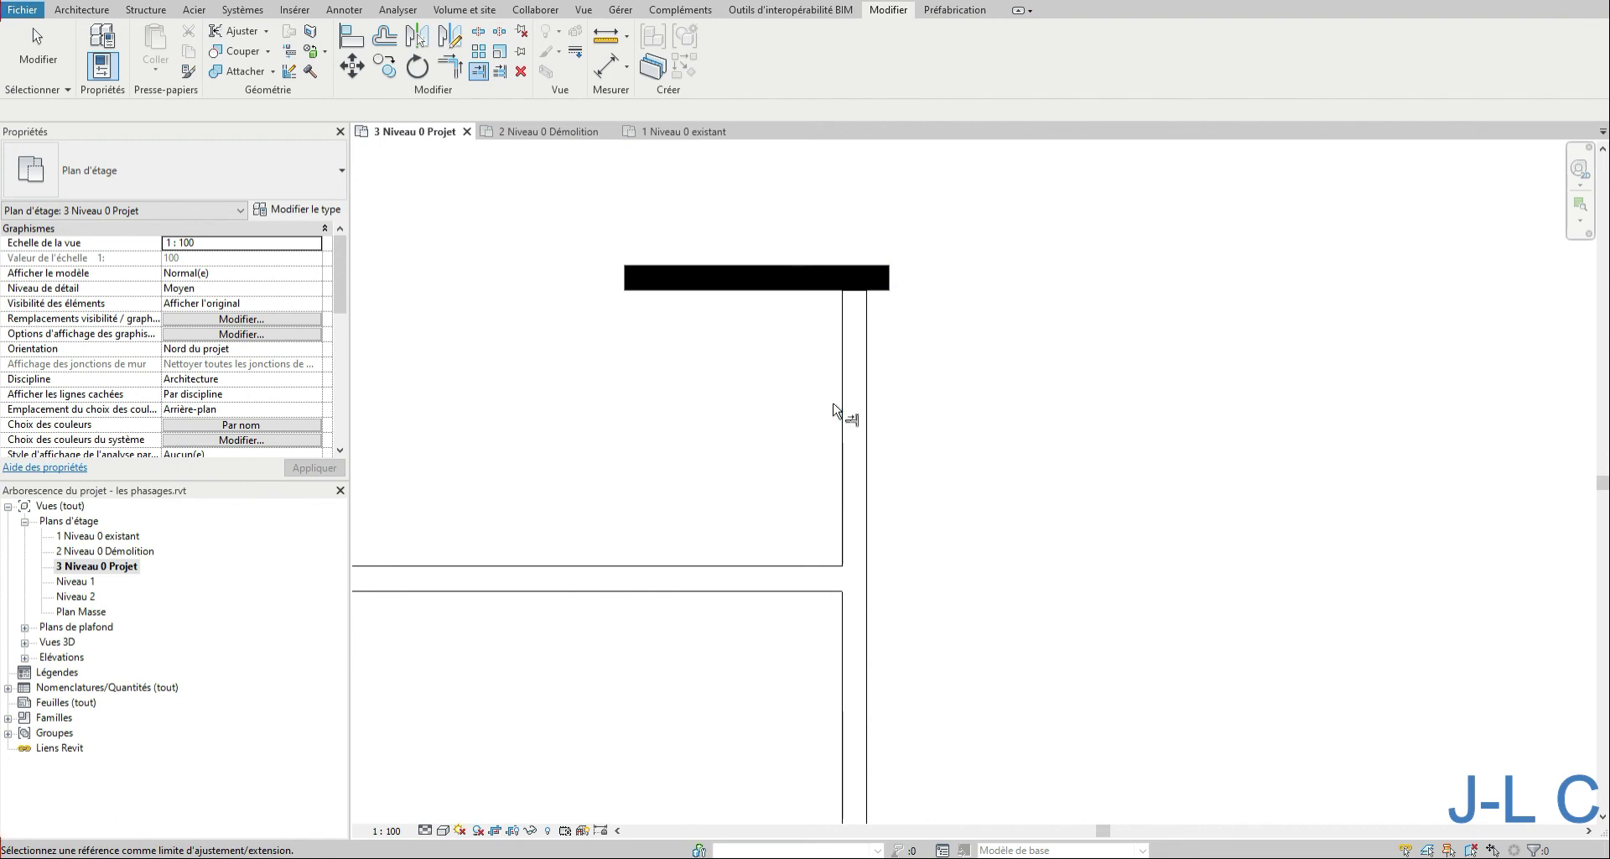
{"action": "scroll", "coordinate": [906, 401], "scroll_direction": "down", "scroll_amount": 3}
{"action": "scroll", "coordinate": [1090, 348], "scroll_direction": "down", "scroll_amount": 3}
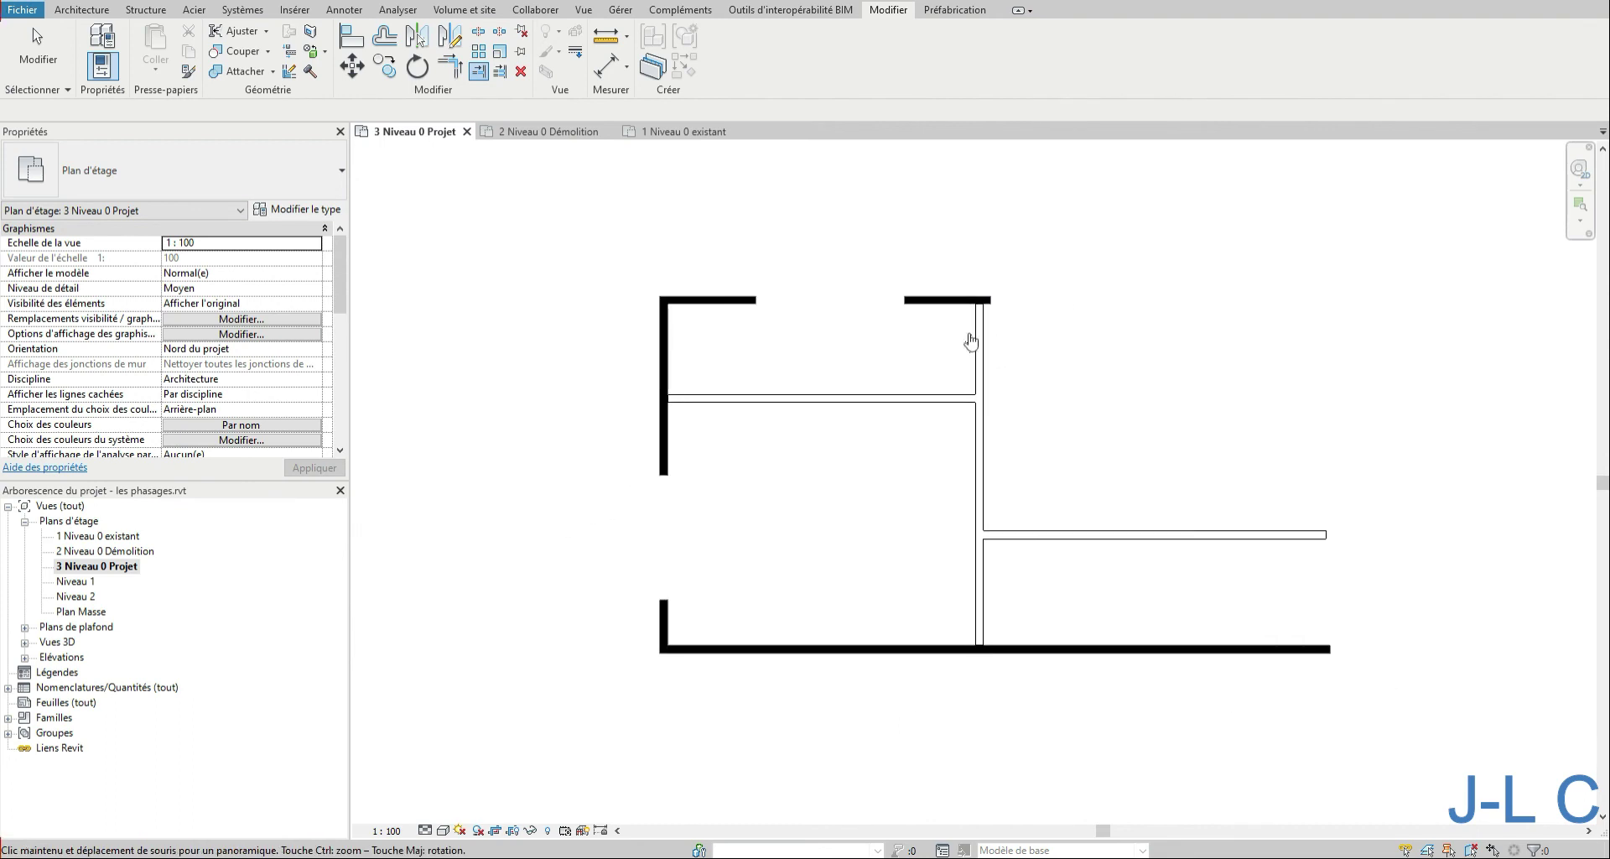
{"action": "double_click", "coordinate": [126, 552]}
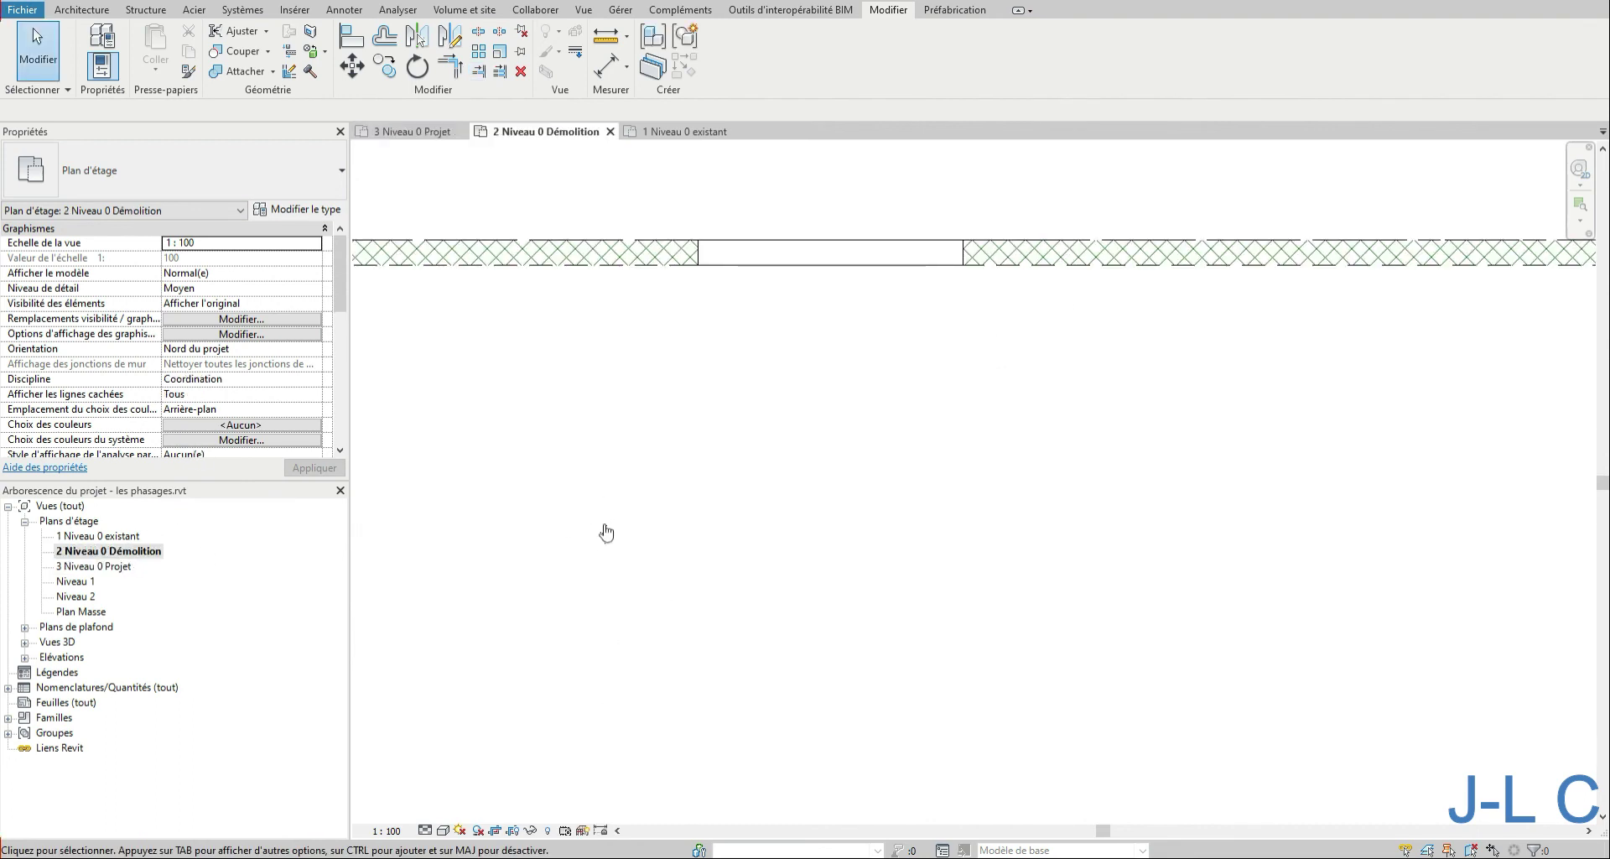
{"action": "scroll", "coordinate": [896, 438], "scroll_direction": "down", "scroll_amount": 5}
{"action": "middle_click_drag", "start_coordinate": [891, 438], "coordinate": [938, 355]}
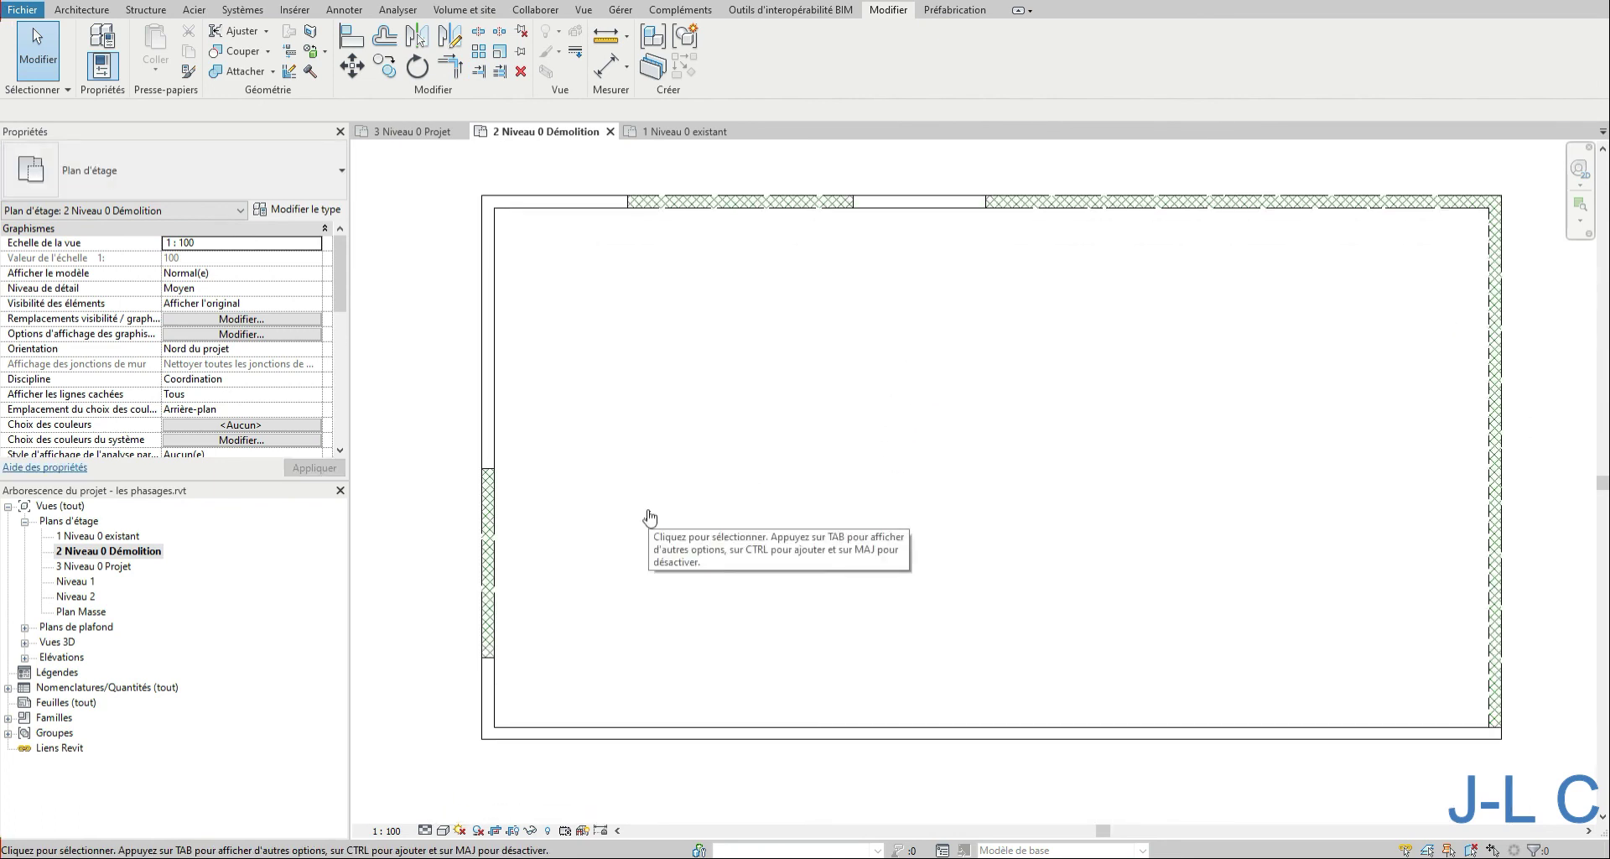
- Open the 3 Niveau 0 Projet floor plan and bring up the architecture tools
{"action": "double_click", "coordinate": [126, 567]}
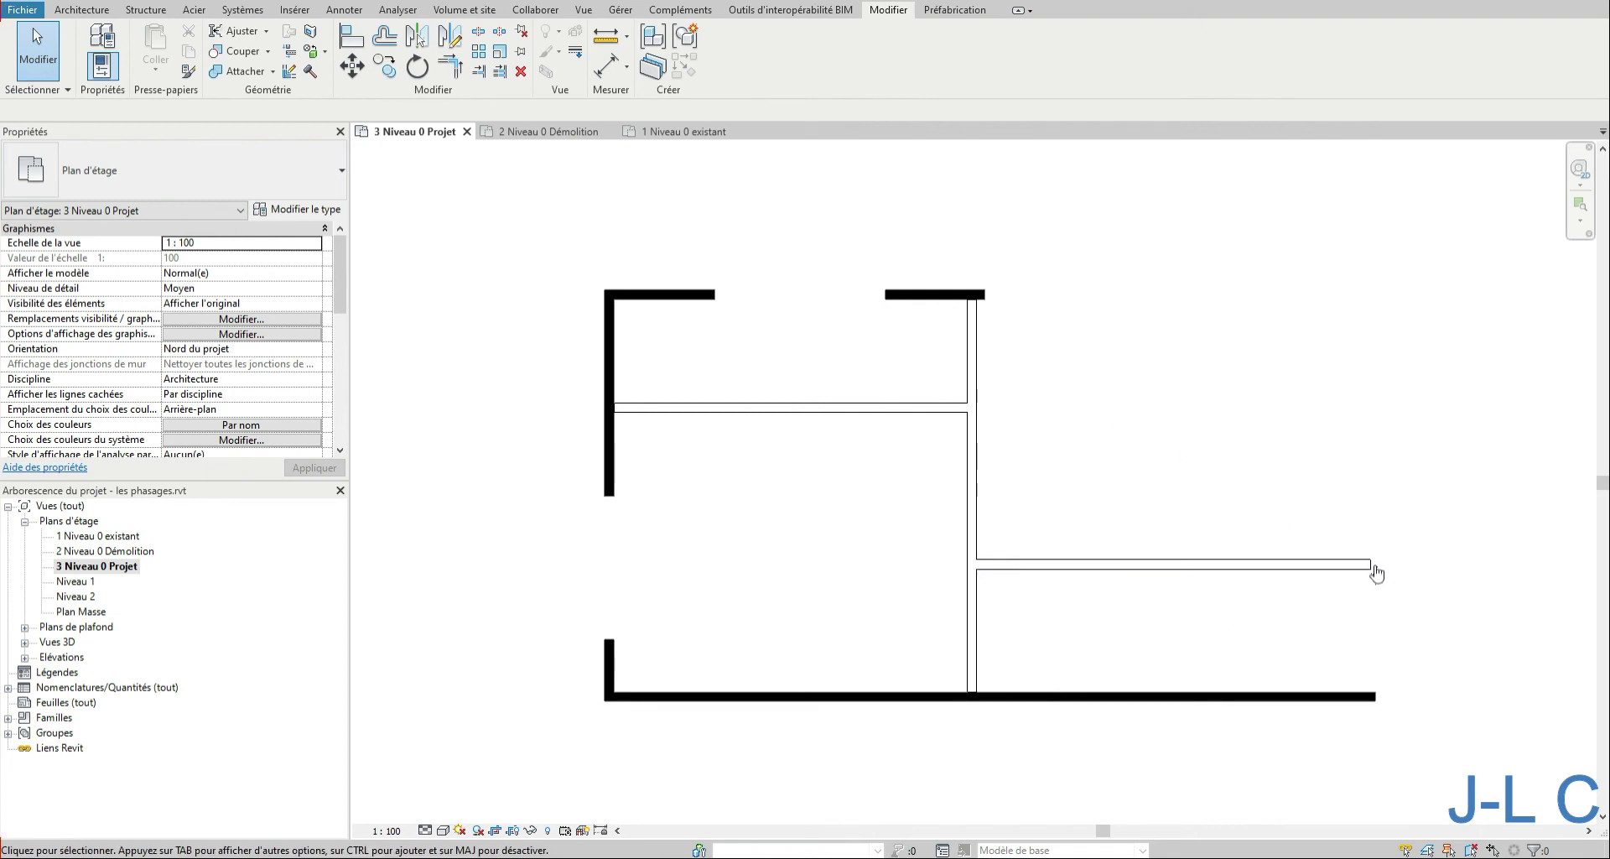
{"action": "left_click", "coordinate": [77, 15]}
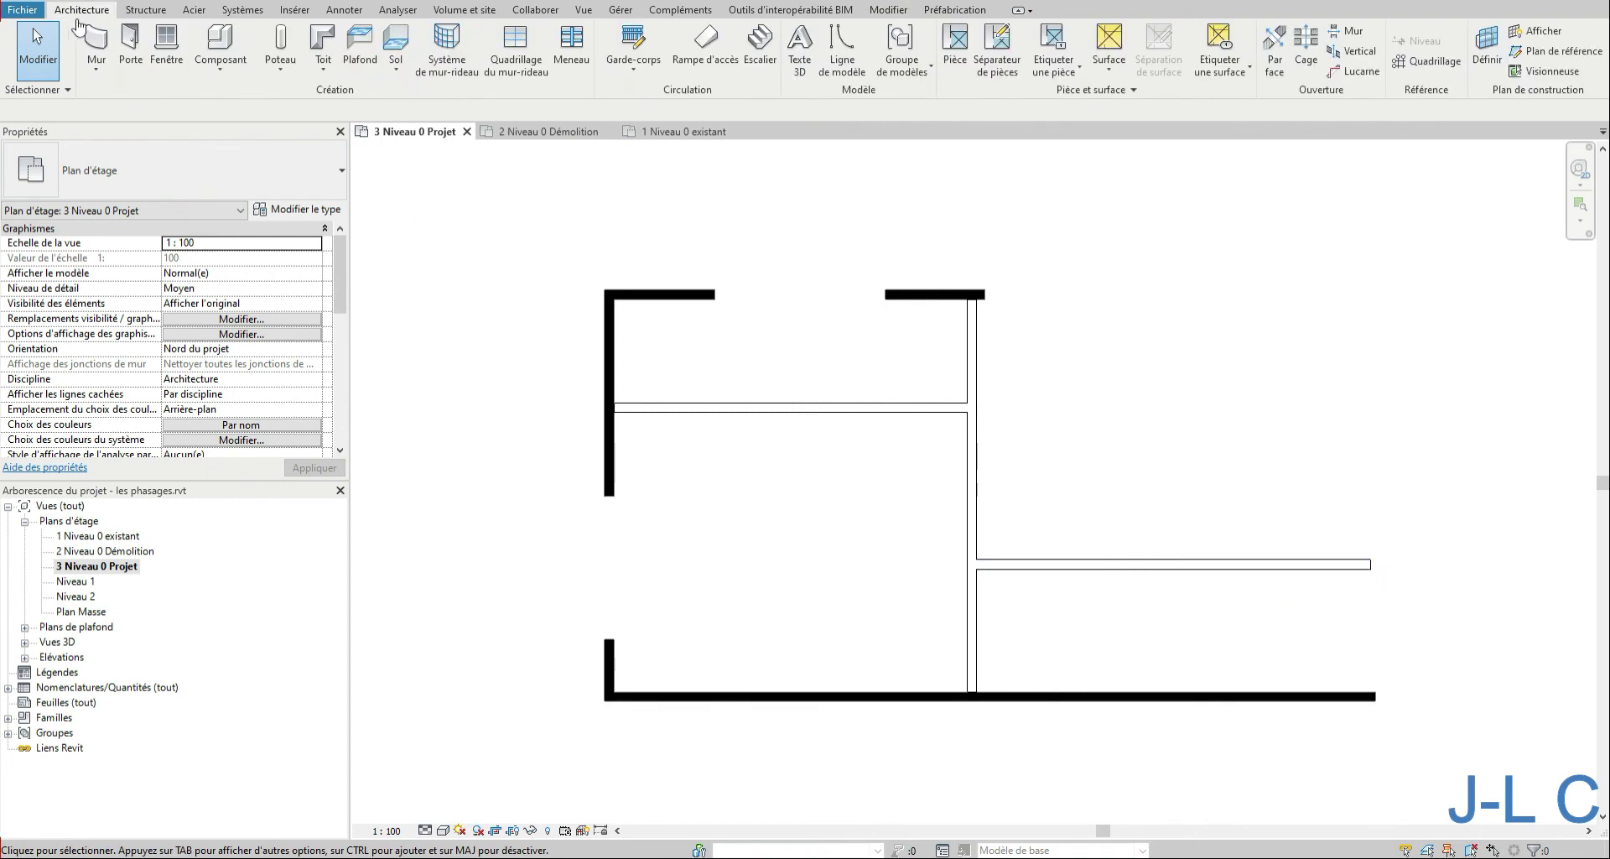
{"action": "left_click", "coordinate": [96, 43]}
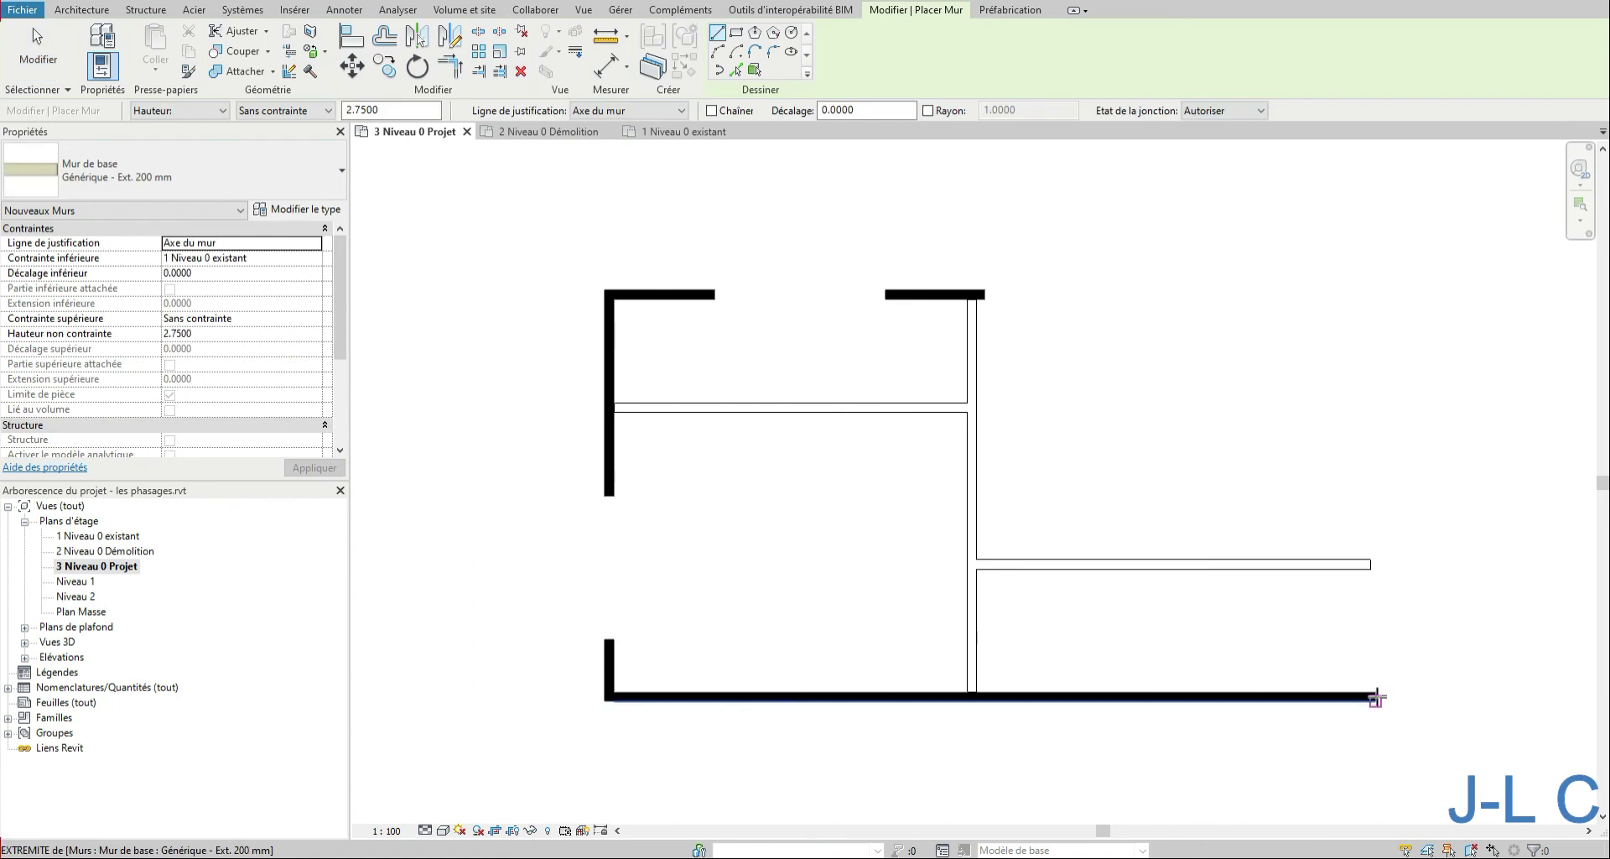
{"action": "left_click", "coordinate": [1376, 693]}
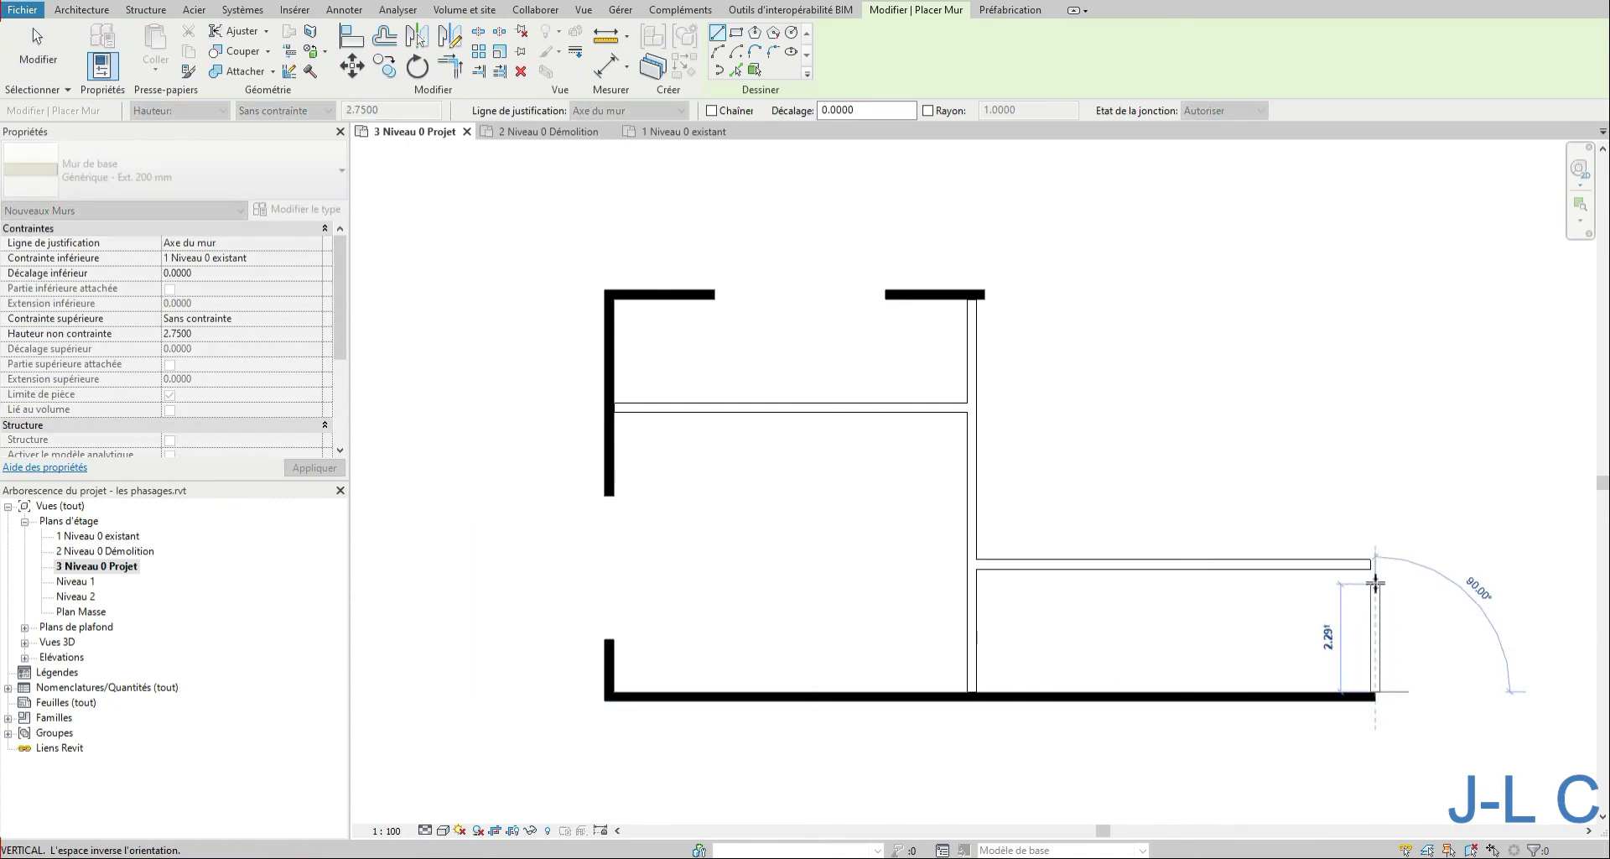
{"action": "left_click", "coordinate": [1376, 563]}
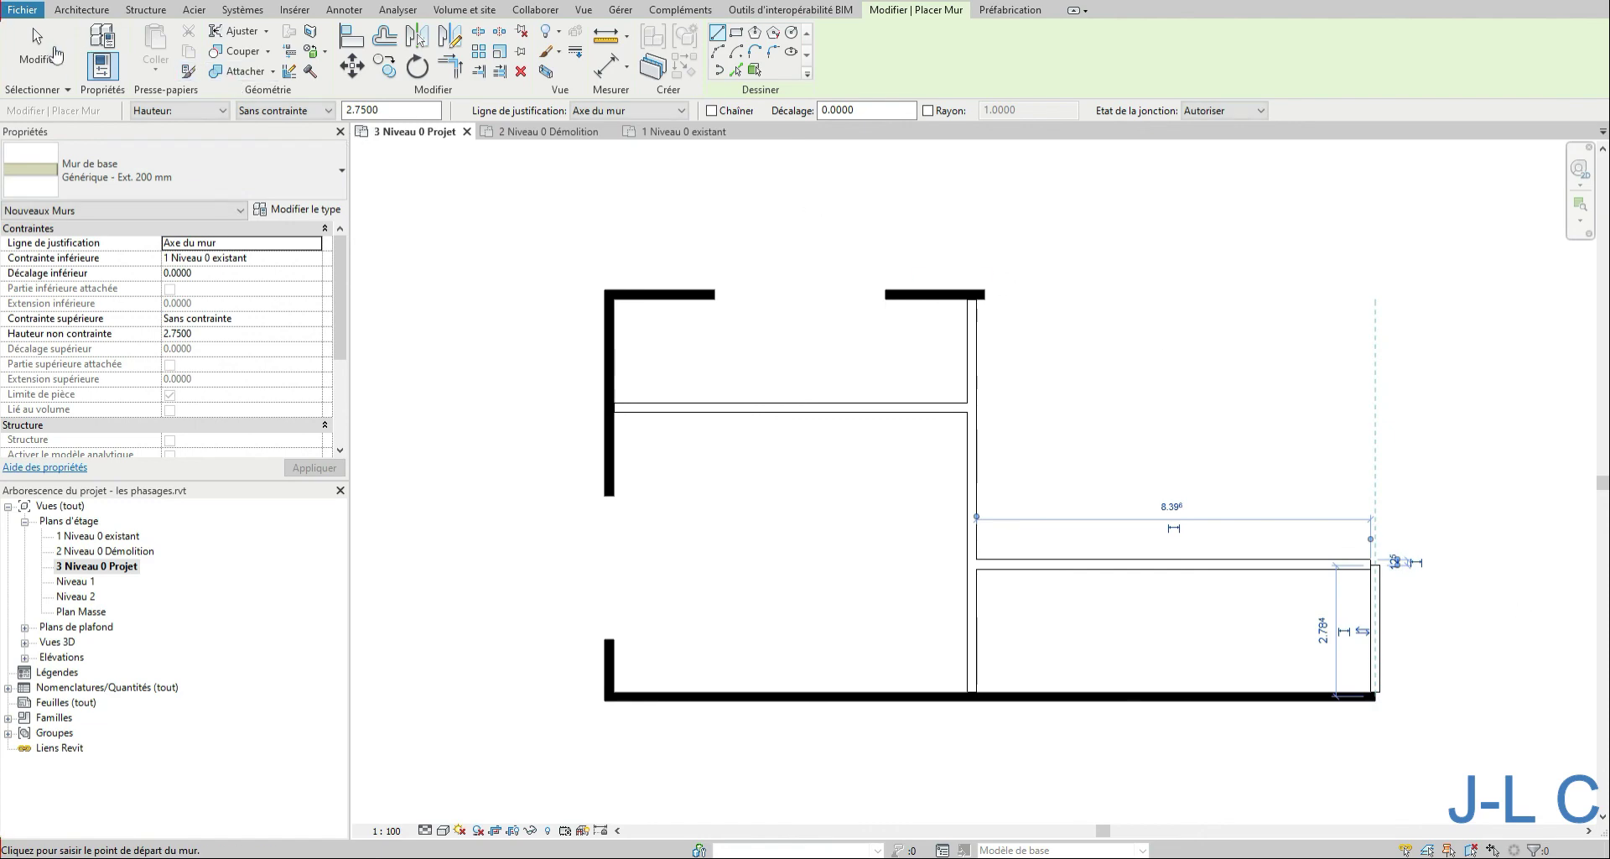
{"action": "left_click", "coordinate": [38, 51]}
{"action": "left_click", "coordinate": [1378, 644]}
{"action": "key", "text": "Delete"}
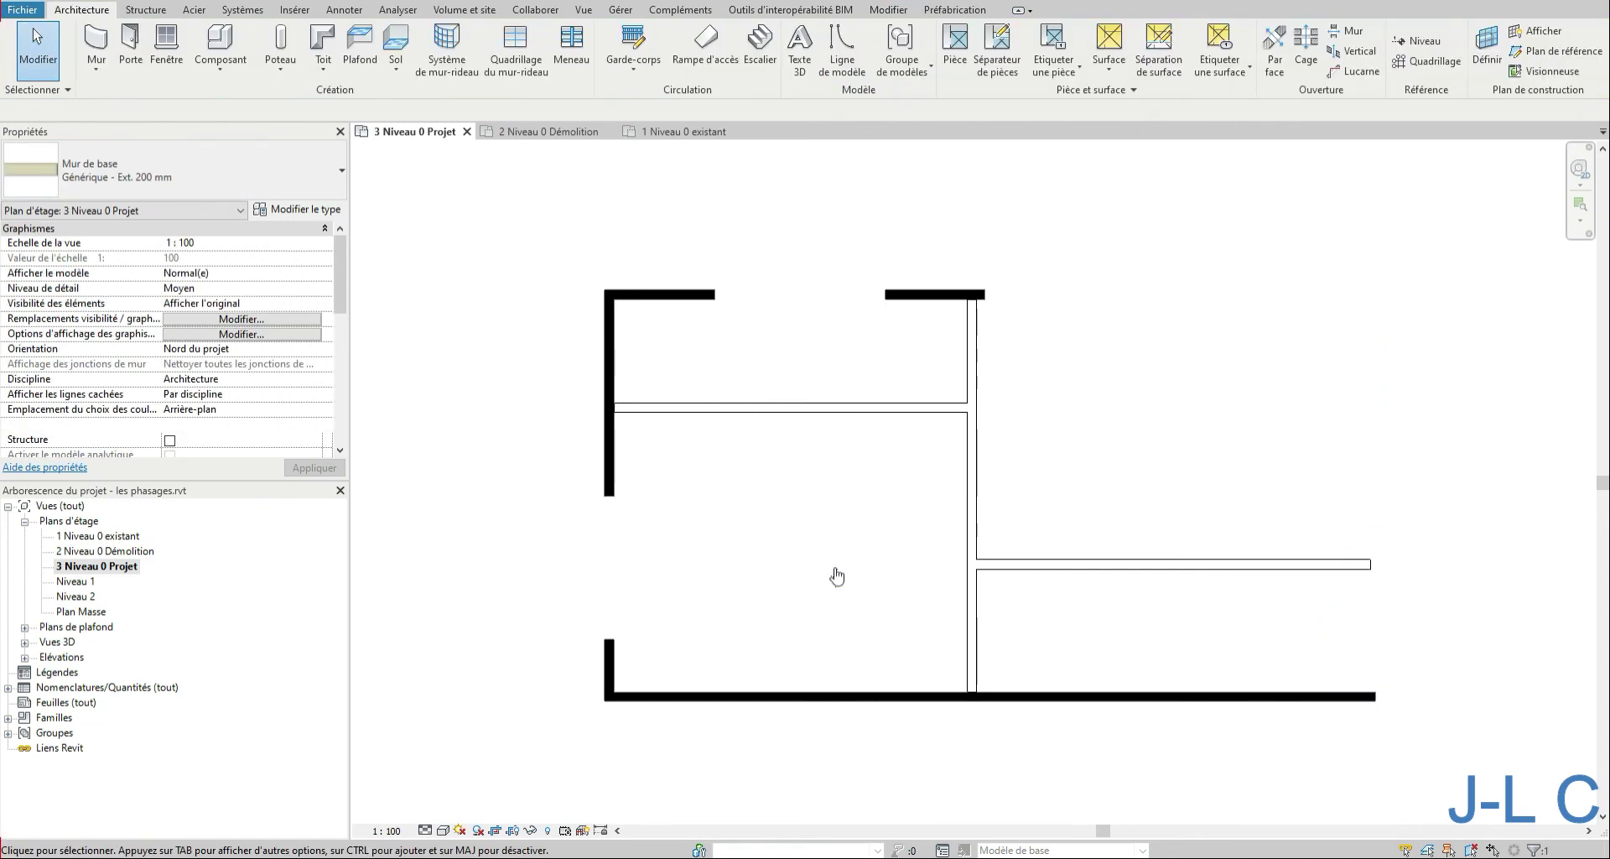
- Draw a vertical Générique - Ext. 200 mm wall, about 2.80 m long, from the lower wall's free end up to the horizontal partition's free end
{"action": "left_click", "coordinate": [106, 52]}
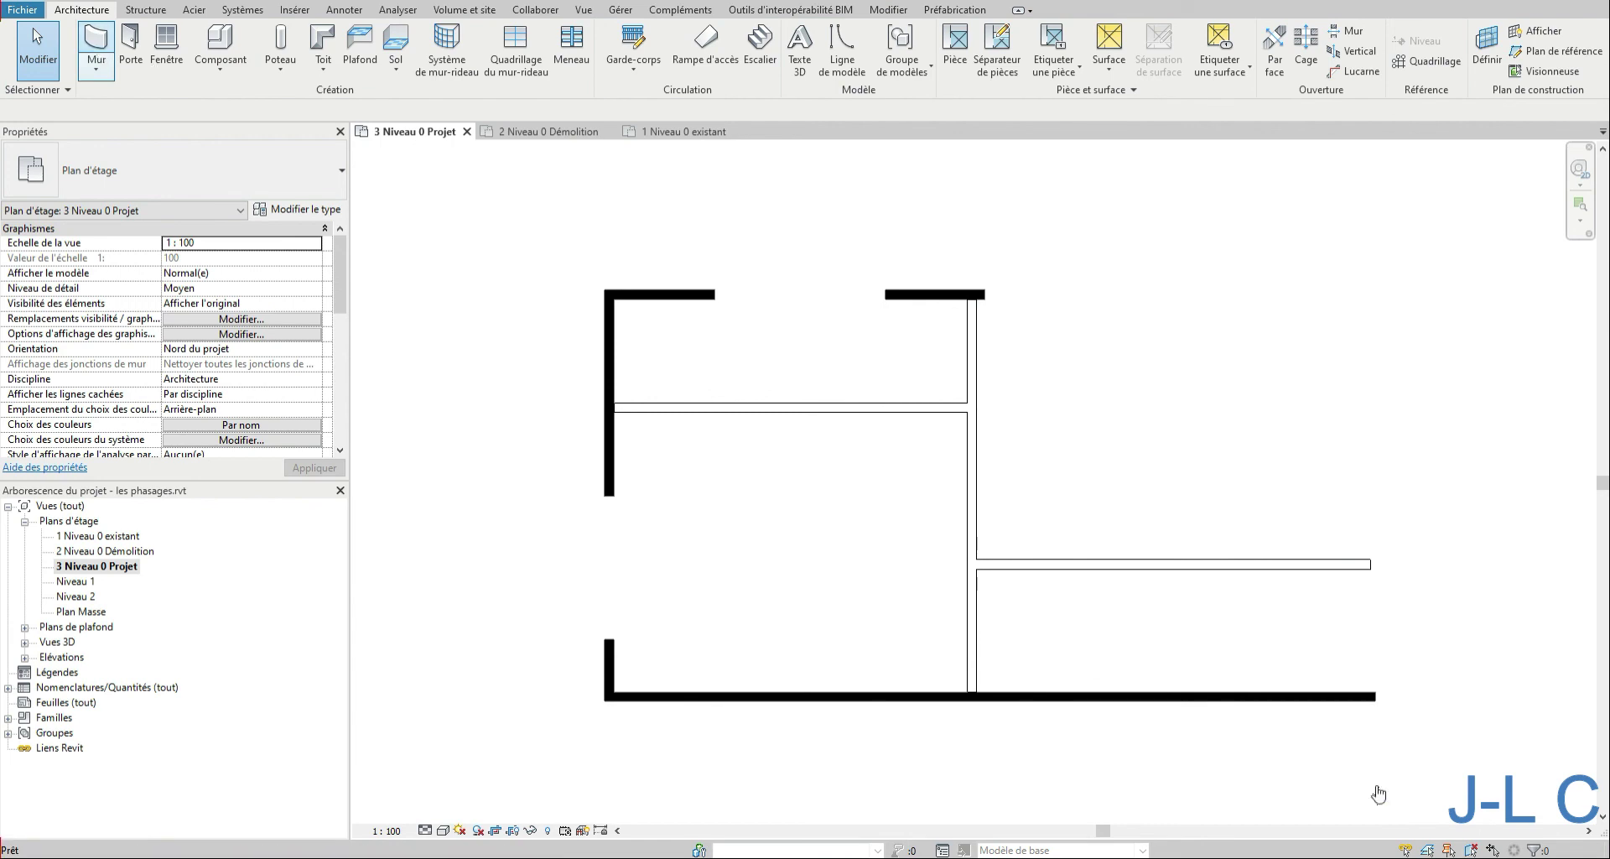
{"action": "left_click", "coordinate": [1373, 693]}
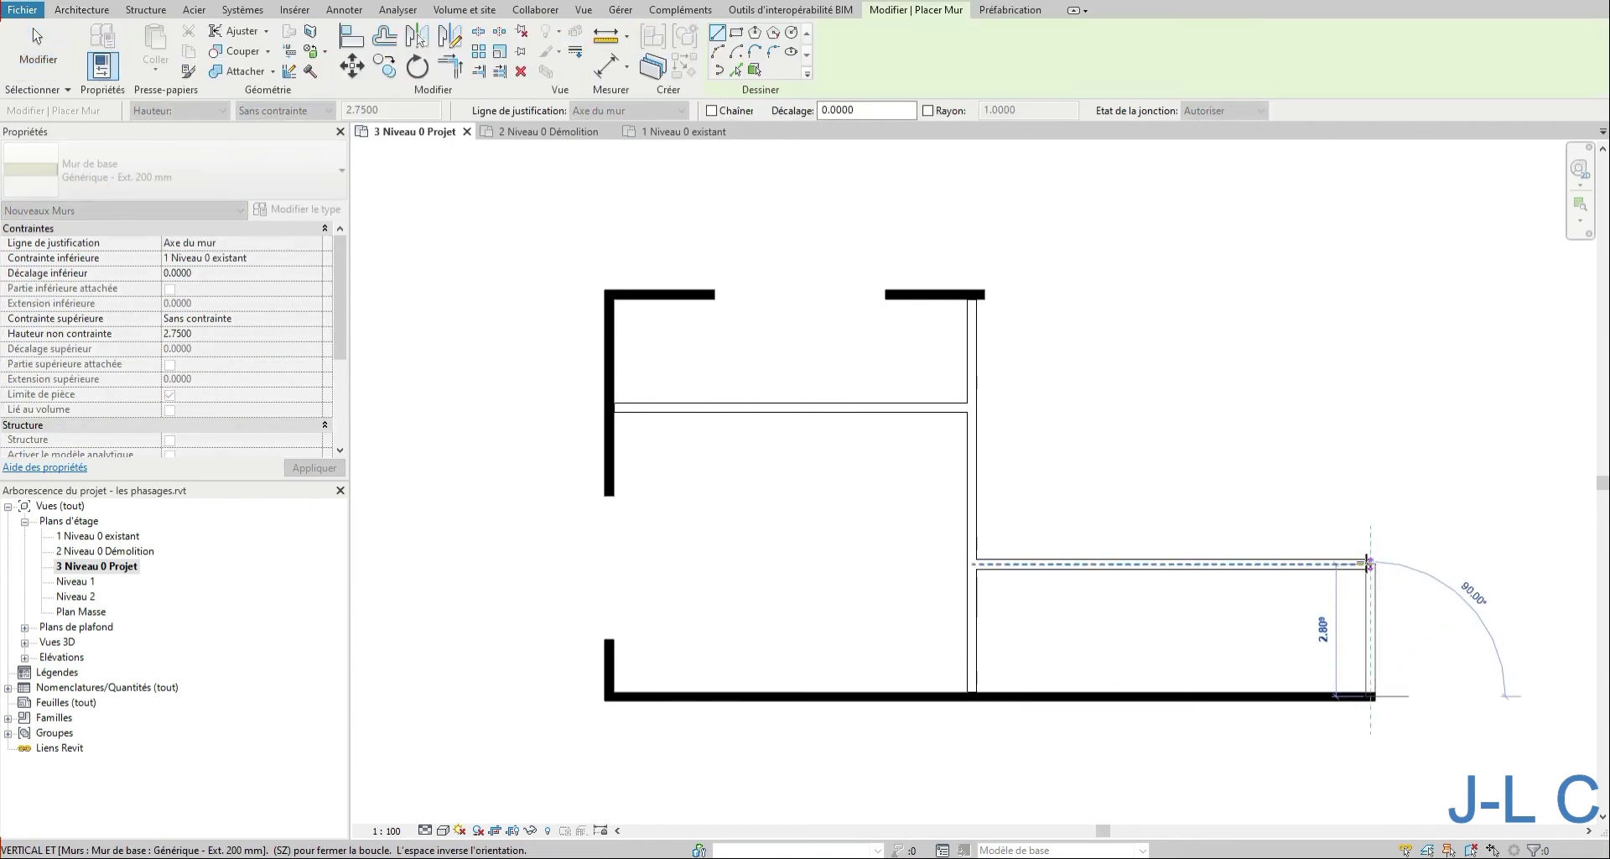
{"action": "left_click", "coordinate": [1369, 562]}
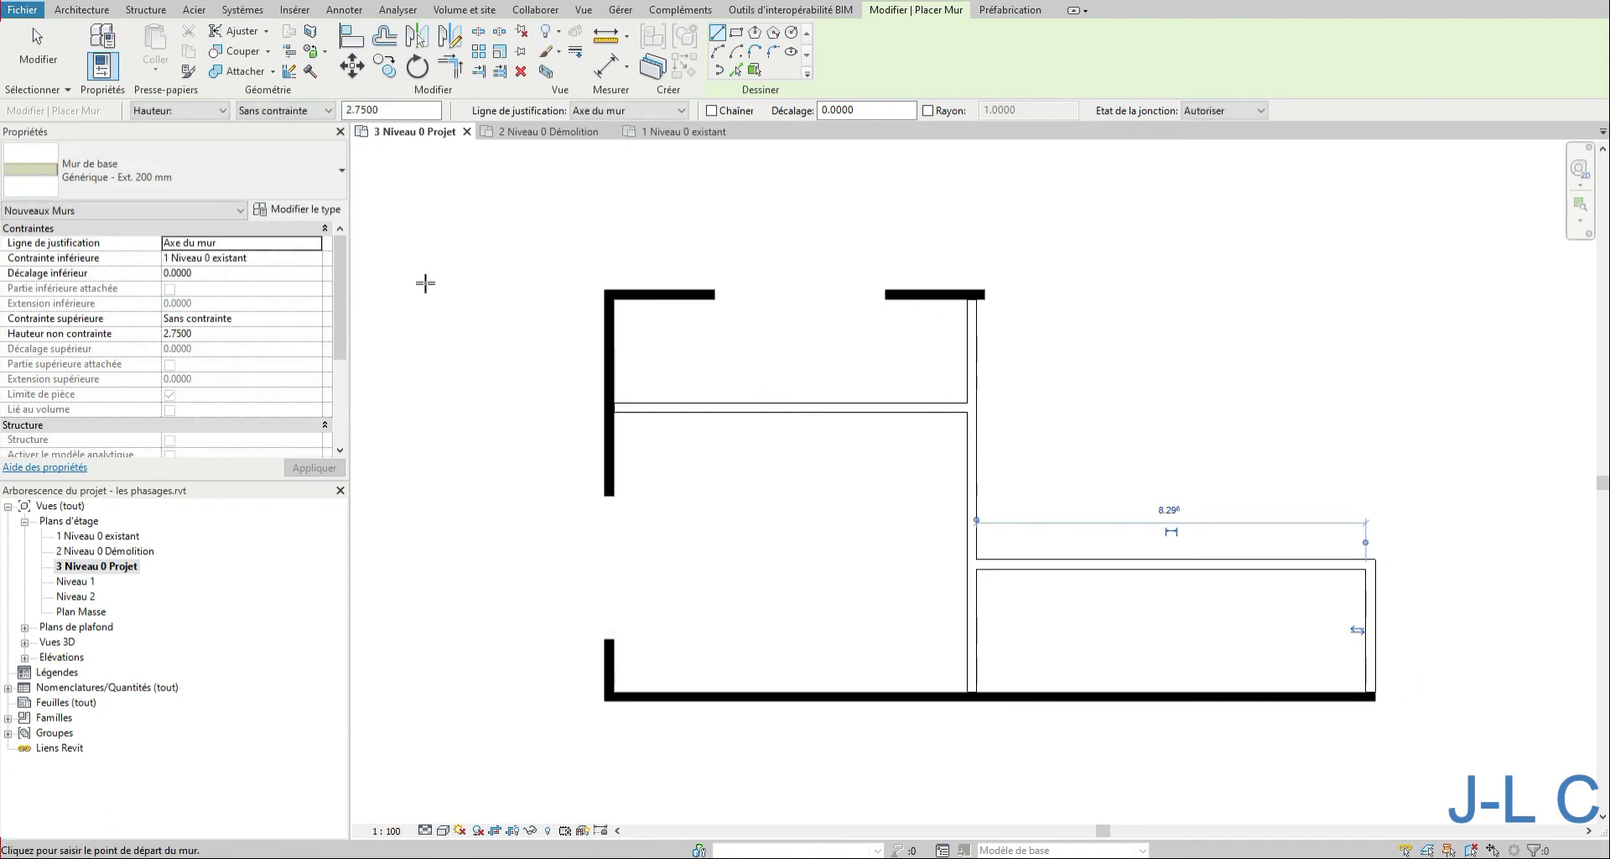
{"action": "key", "text": "Escape"}
{"action": "key", "text": "Escape"}
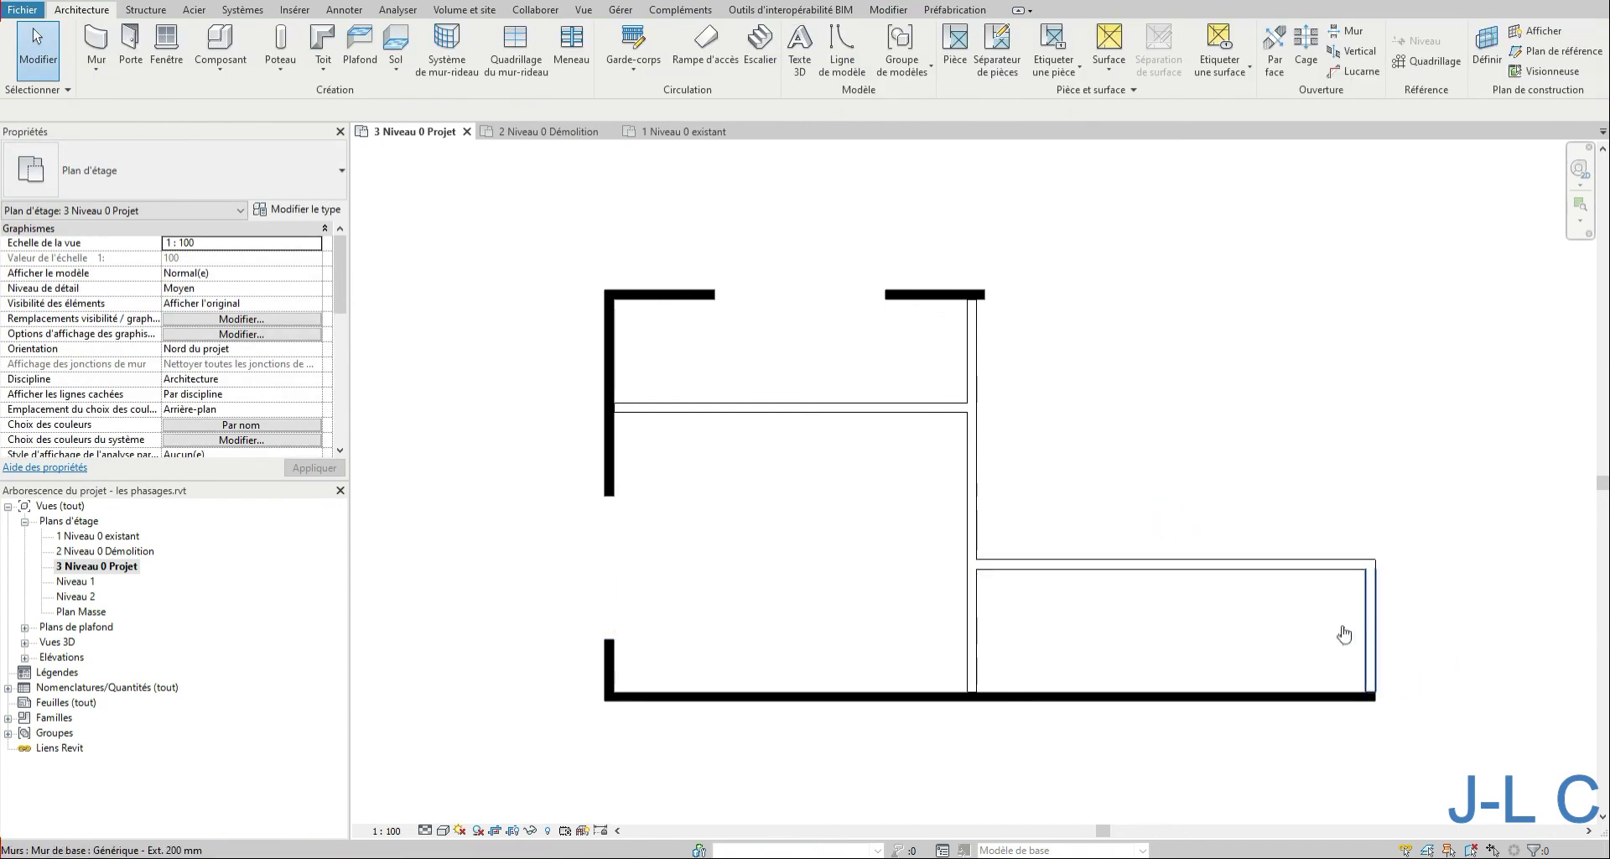
- View the 2 Niveau 0 Démolition and 1 Niveau 0 existant plans to check whether the new project wall appears there
{"action": "double_click", "coordinate": [95, 552]}
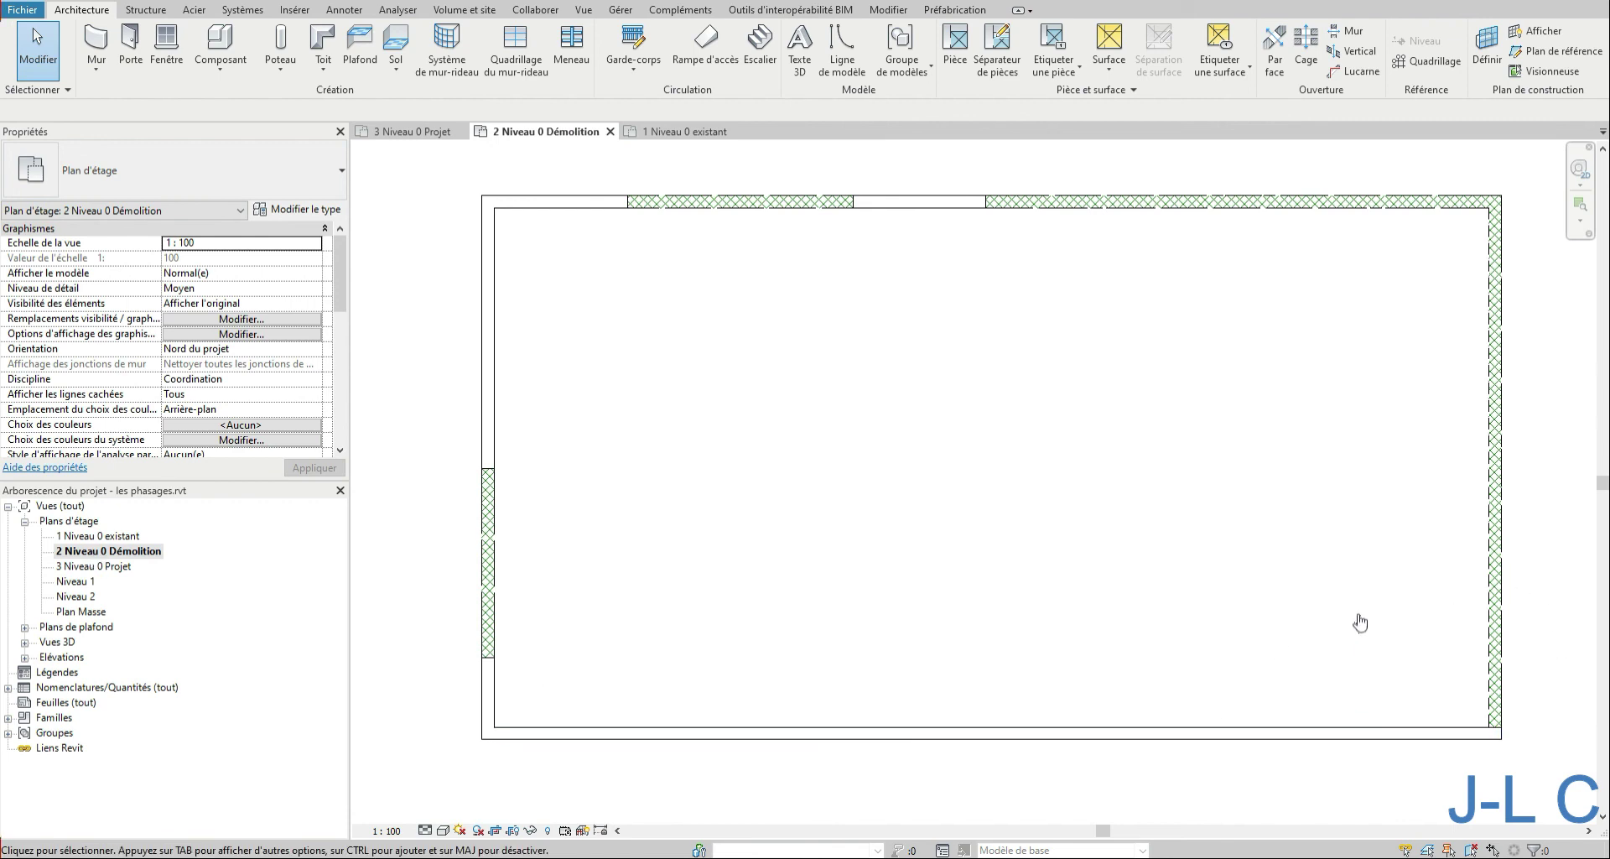
{"action": "double_click", "coordinate": [109, 536]}
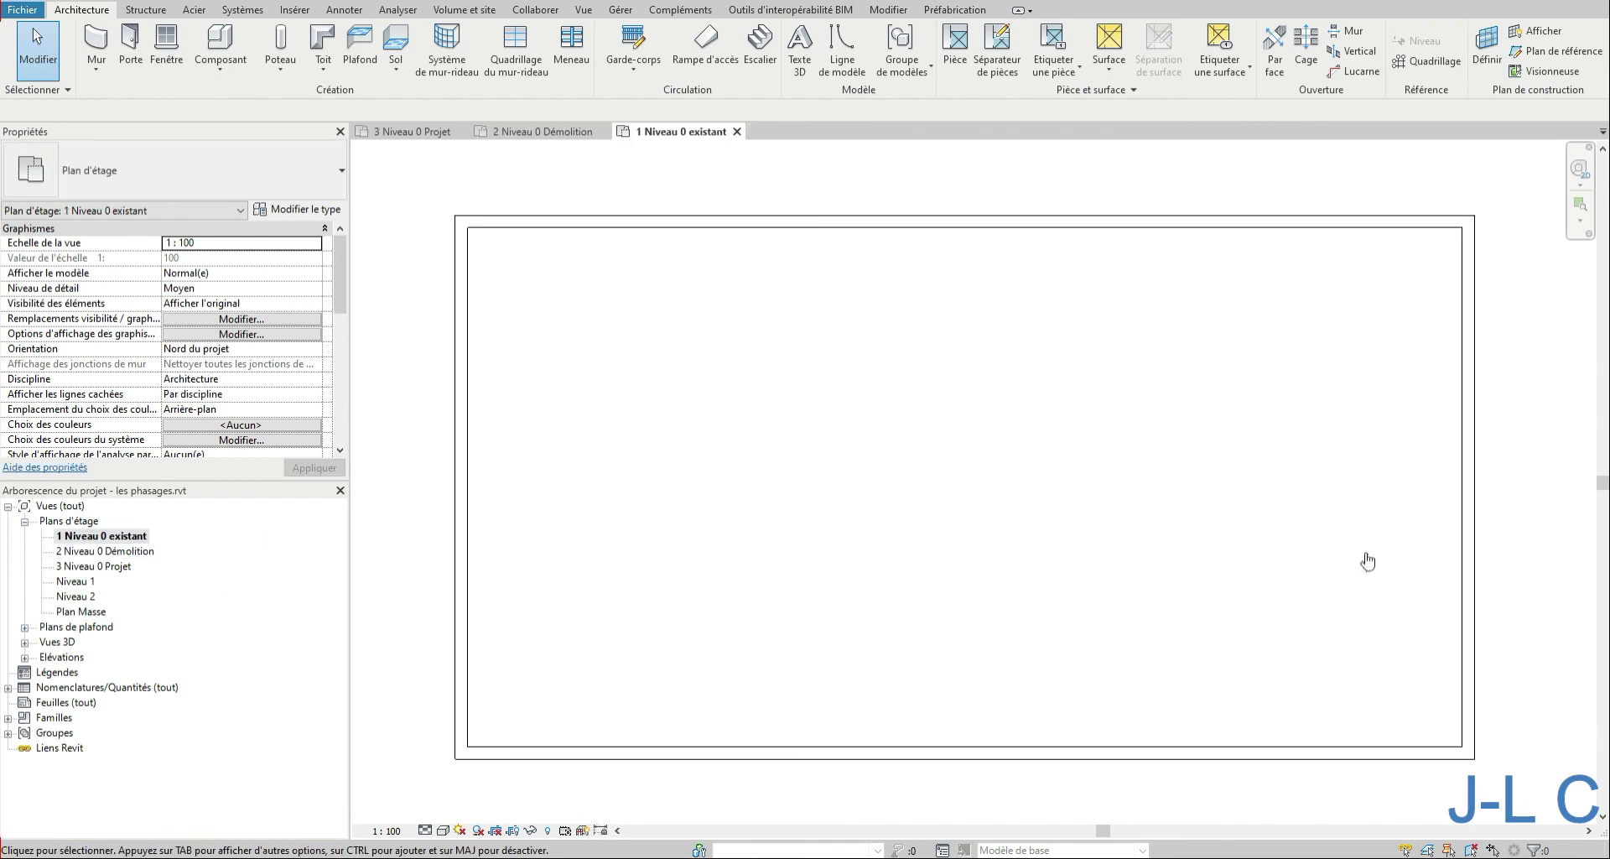
{"action": "left_click_drag", "start_coordinate": [1406, 530], "coordinate": [1543, 817]}
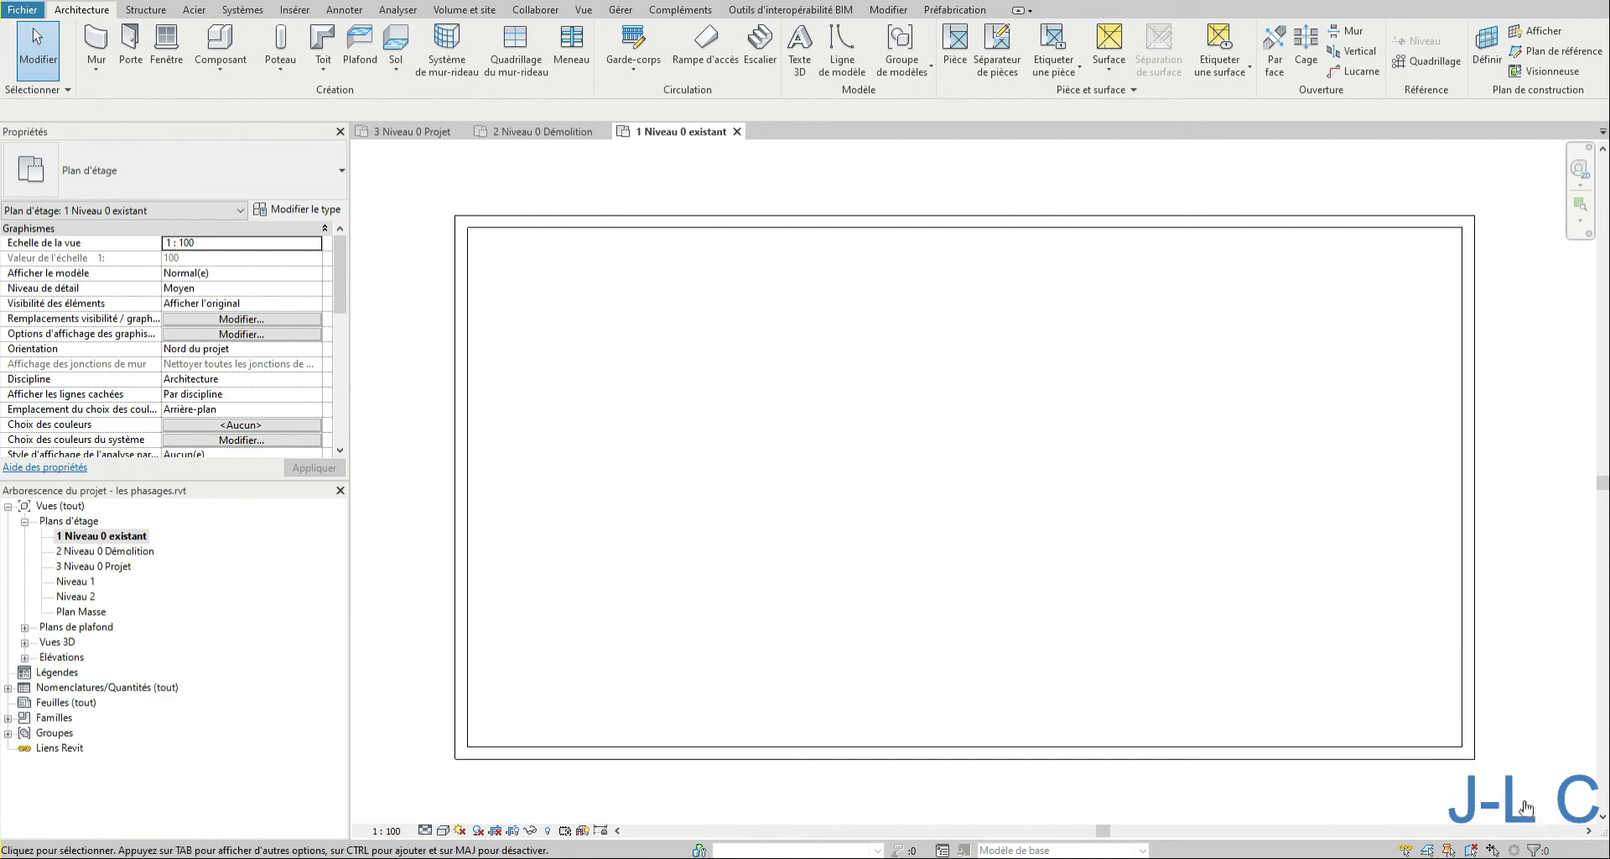
- Examine the phase filter options of the 2 Niveau 0 Démolition plan without changing the filter
{"action": "double_click", "coordinate": [96, 552]}
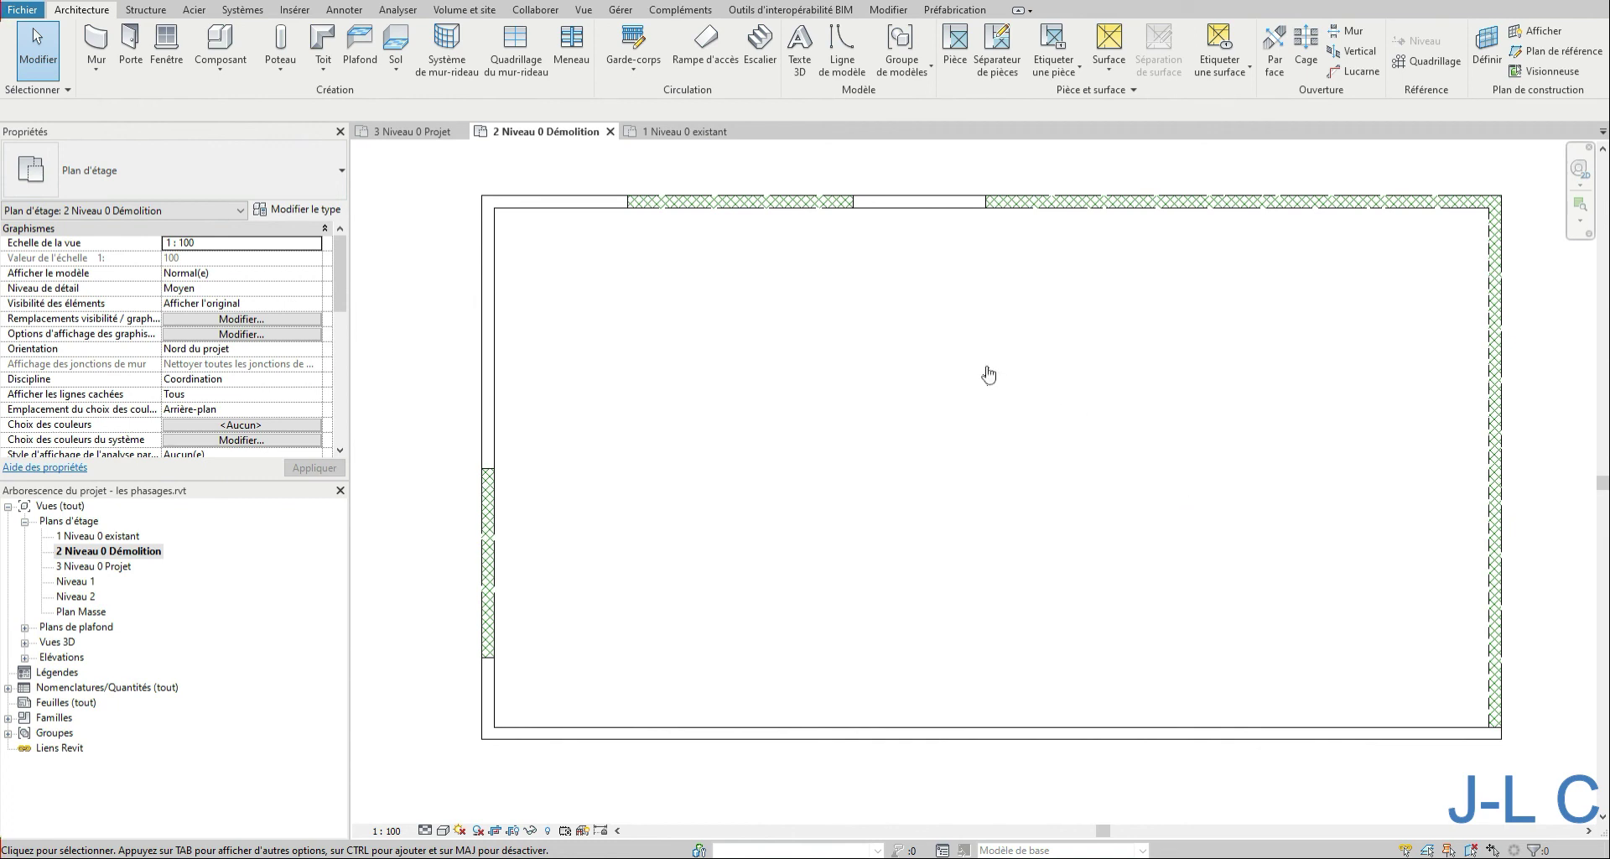
{"action": "scroll", "coordinate": [336, 424], "scroll_direction": "down", "scroll_amount": 10}
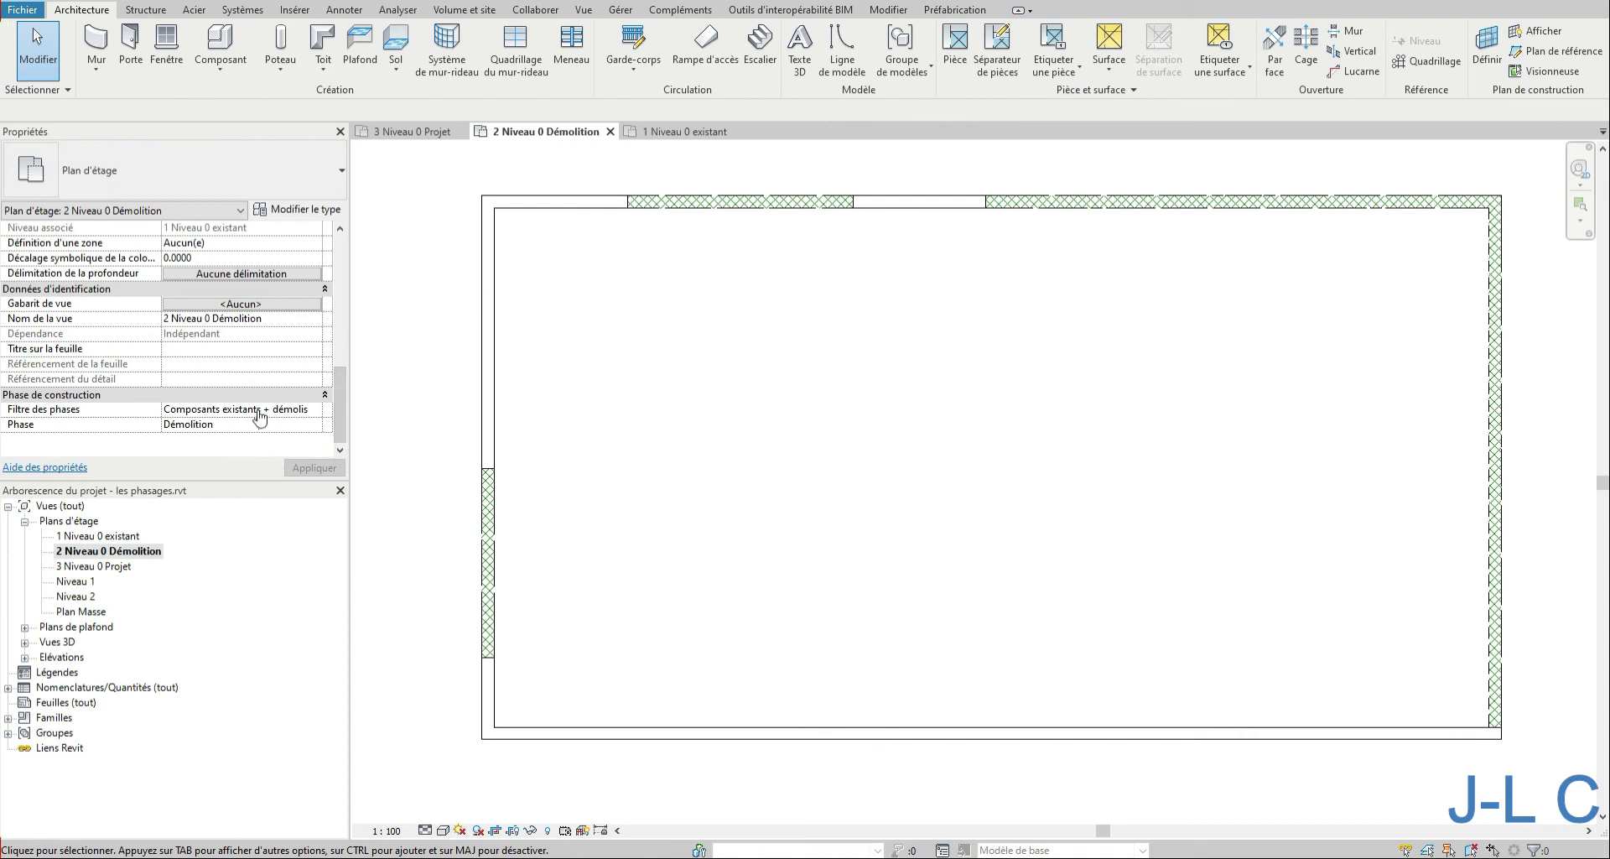
{"action": "left_click", "coordinate": [300, 395]}
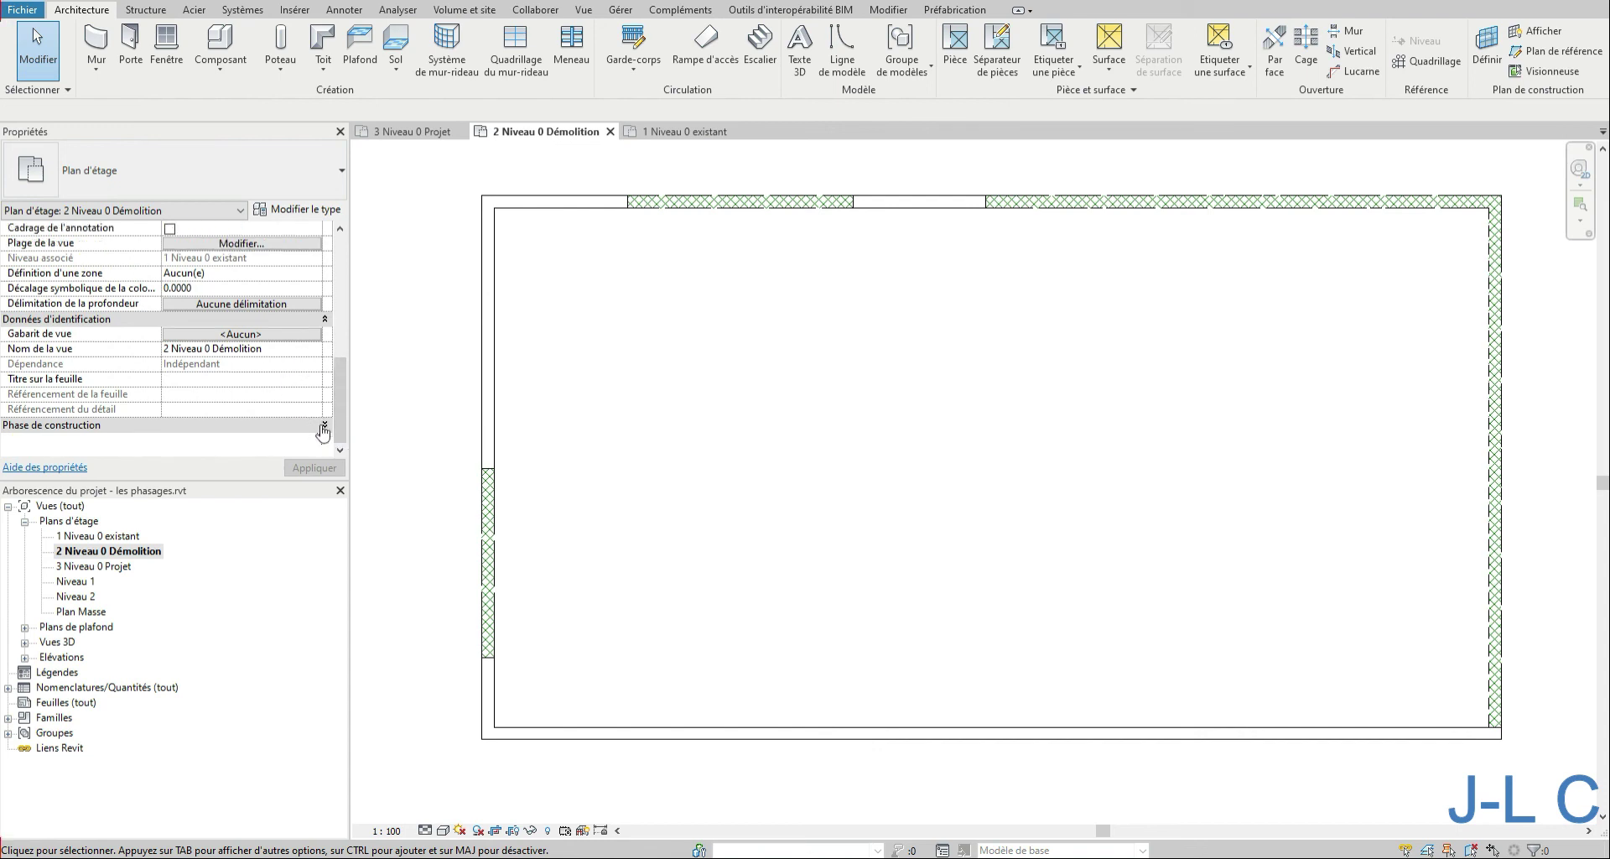
{"action": "left_click", "coordinate": [323, 426]}
{"action": "left_click", "coordinate": [312, 432]}
{"action": "left_click", "coordinate": [314, 425]}
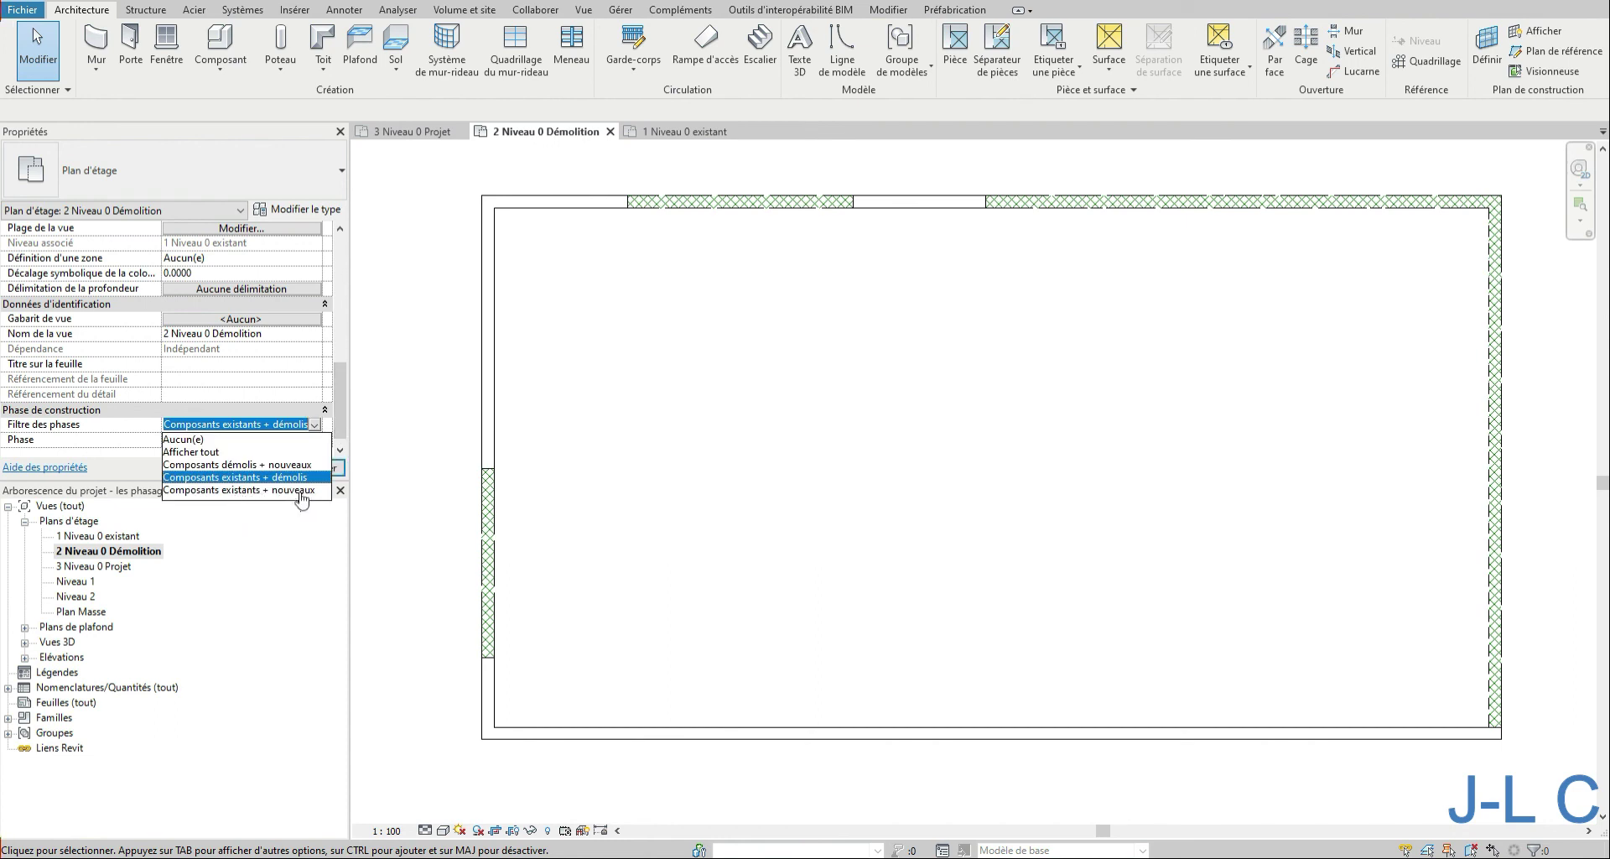
{"action": "left_click", "coordinate": [367, 495]}
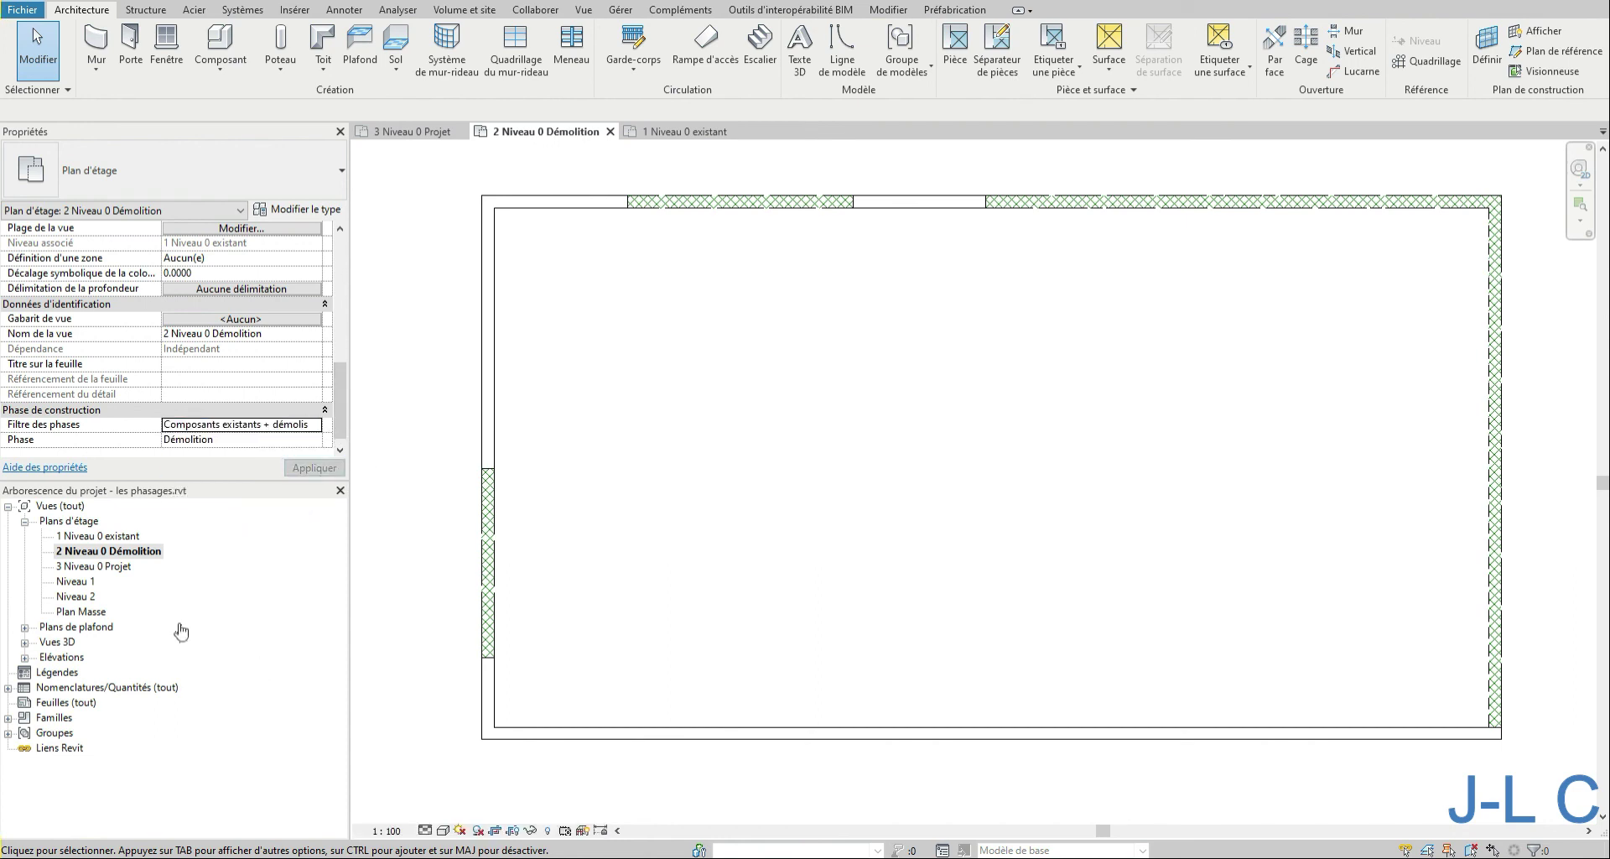
- Examine the phase filter options of the 3 Niveau 0 Projet and 1 Niveau 0 existant plans
{"action": "double_click", "coordinate": [116, 568]}
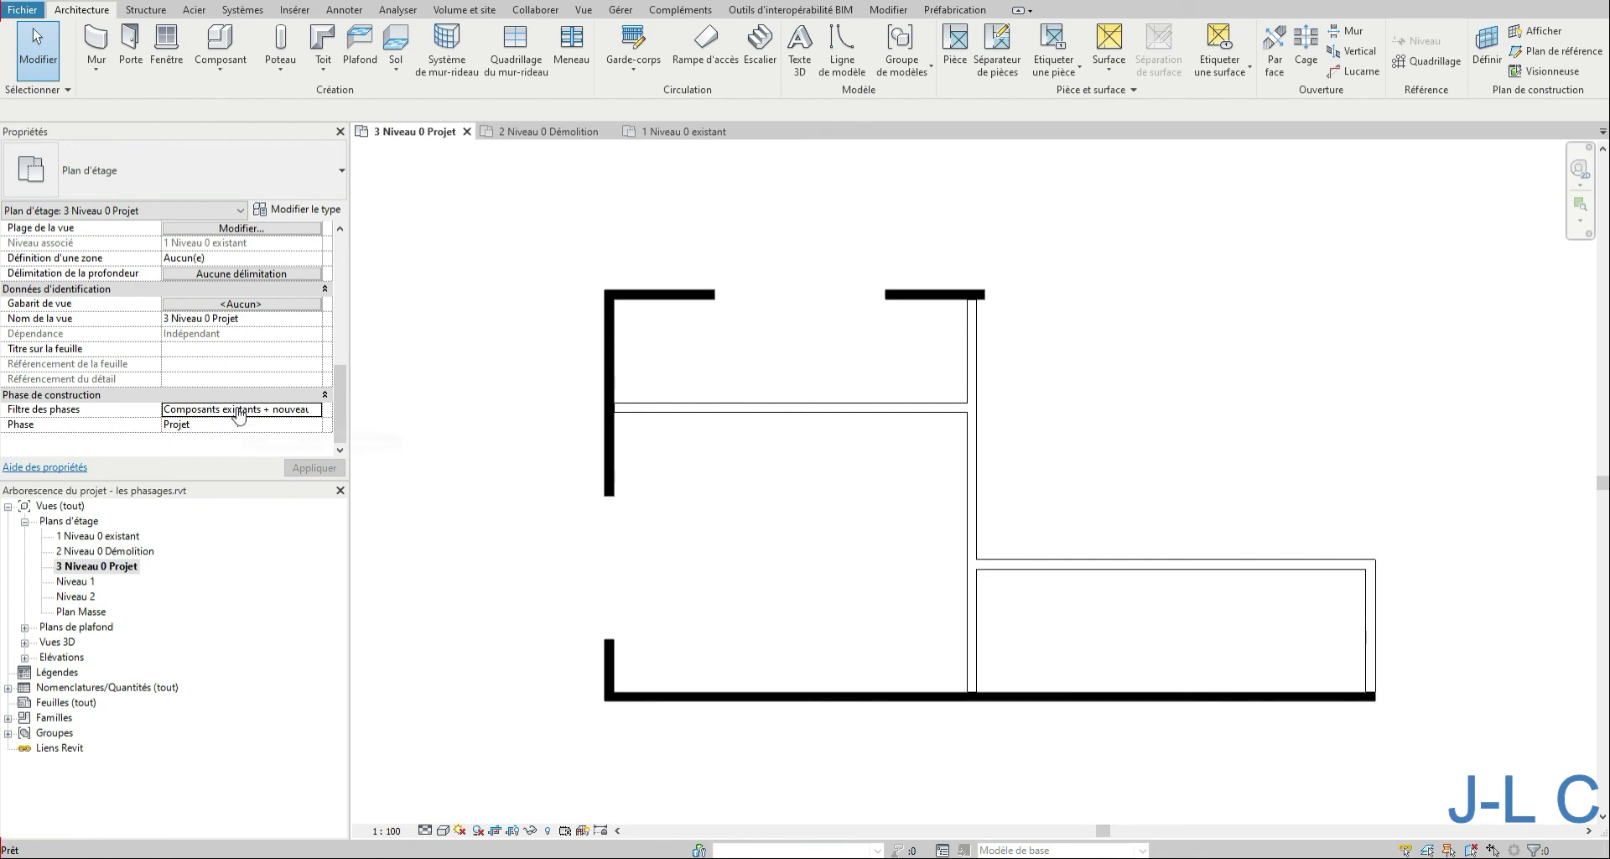
{"action": "left_click", "coordinate": [316, 411]}
{"action": "left_click", "coordinate": [317, 411]}
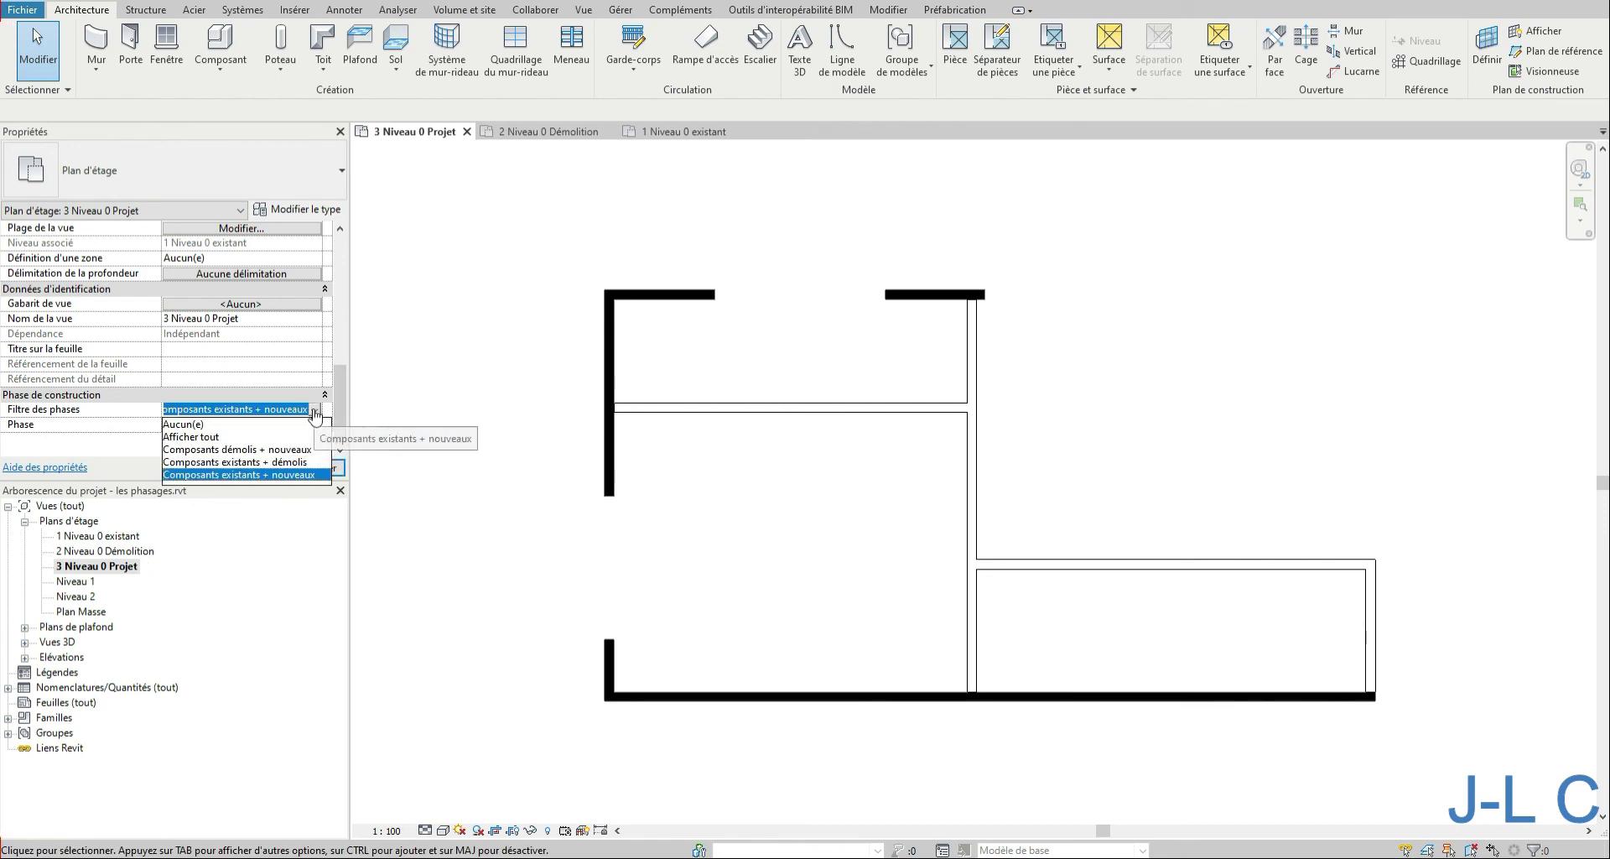
{"action": "left_click", "coordinate": [315, 413]}
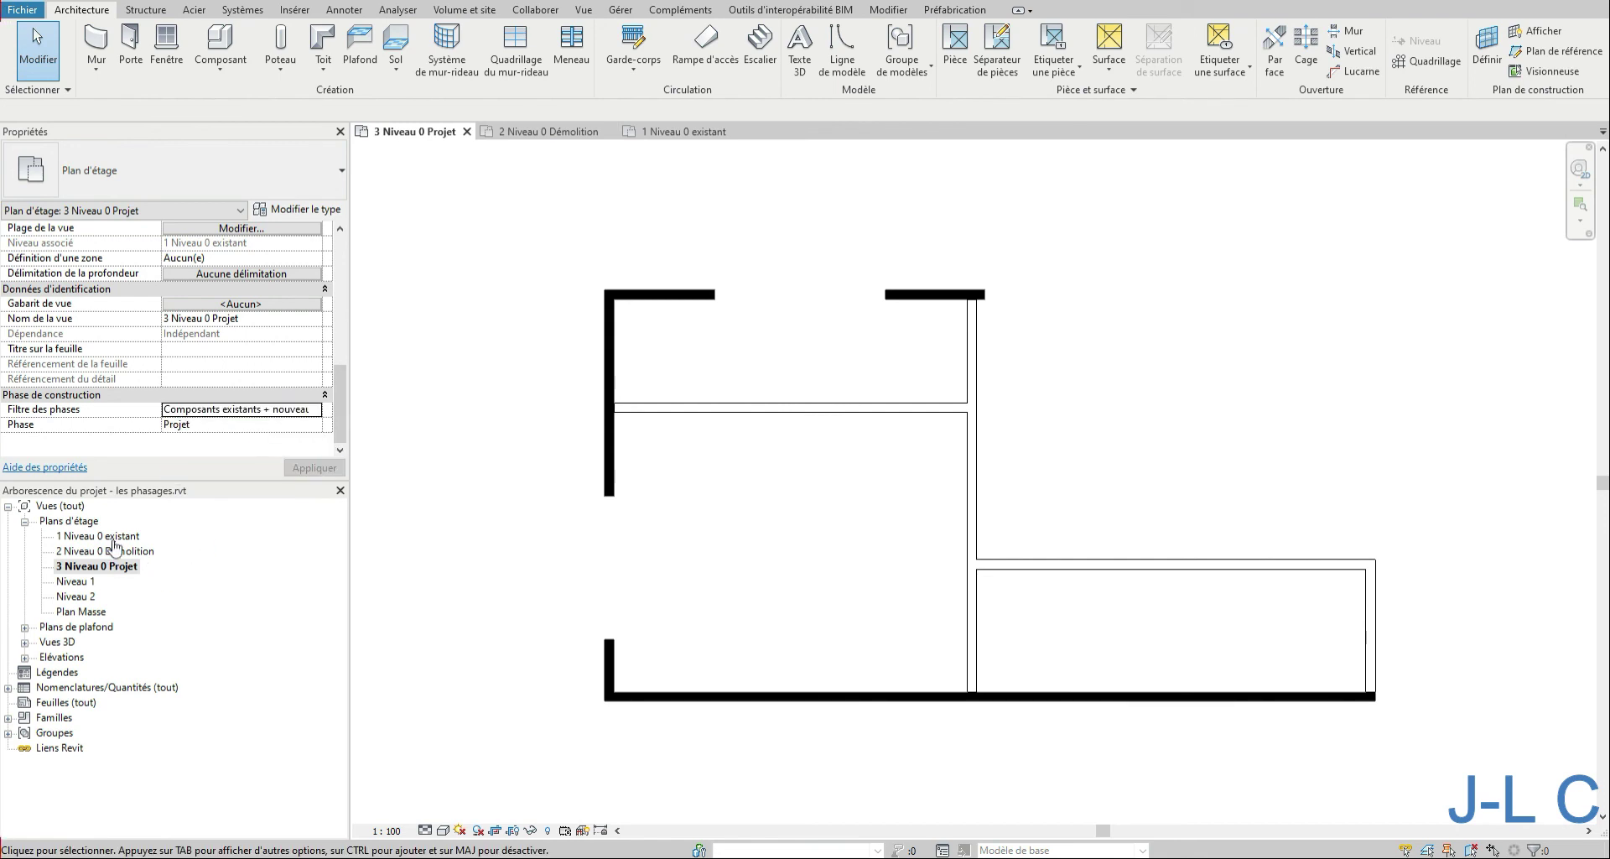
{"action": "double_click", "coordinate": [108, 536]}
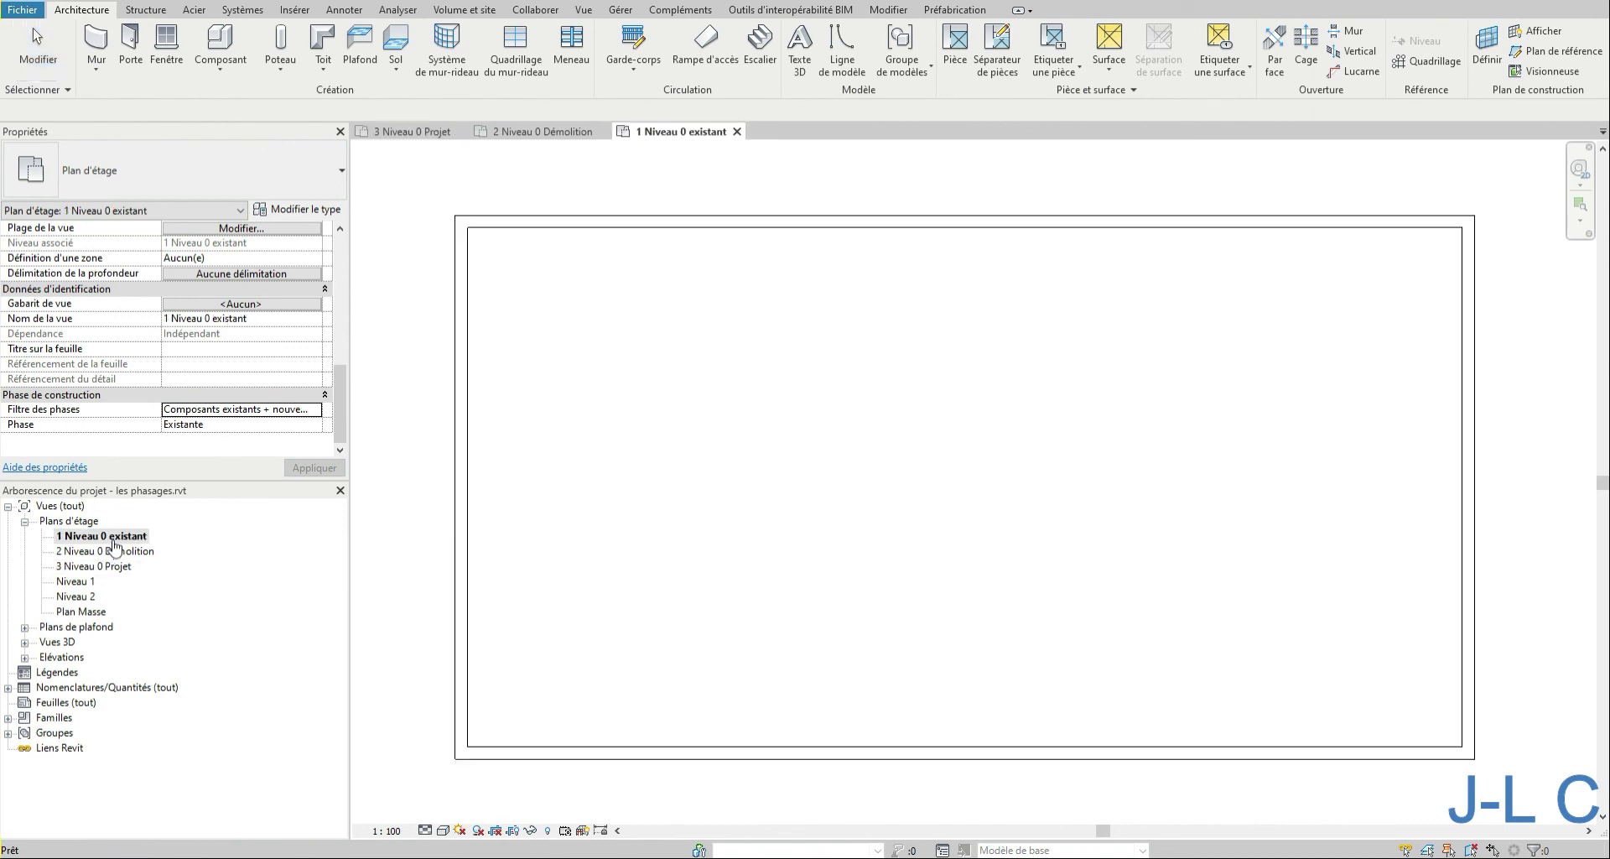
{"action": "left_click", "coordinate": [317, 411]}
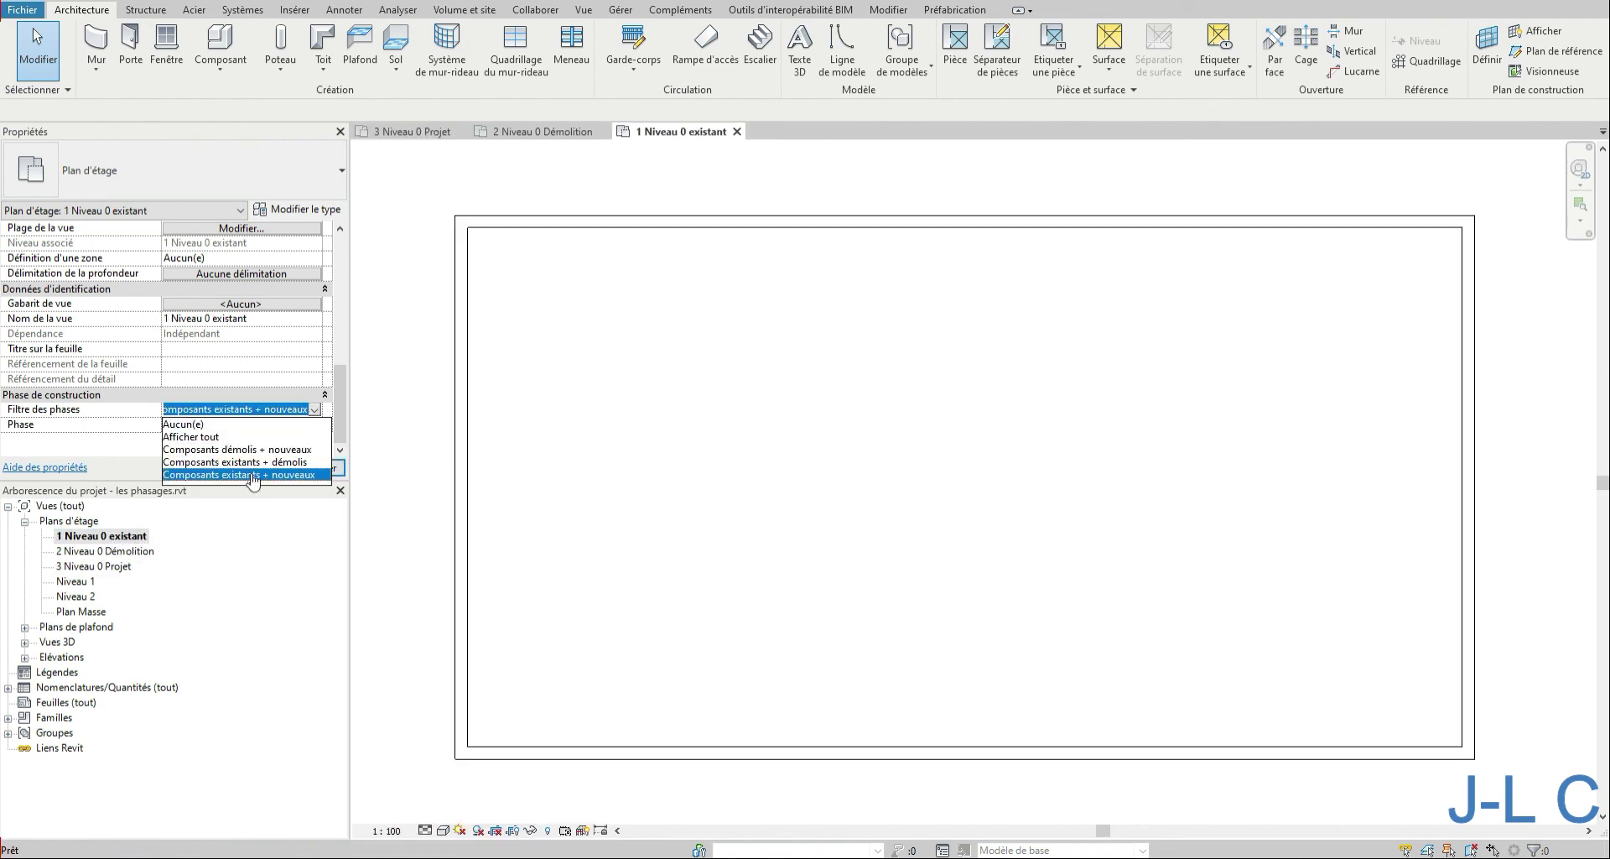
{"action": "left_click", "coordinate": [291, 575]}
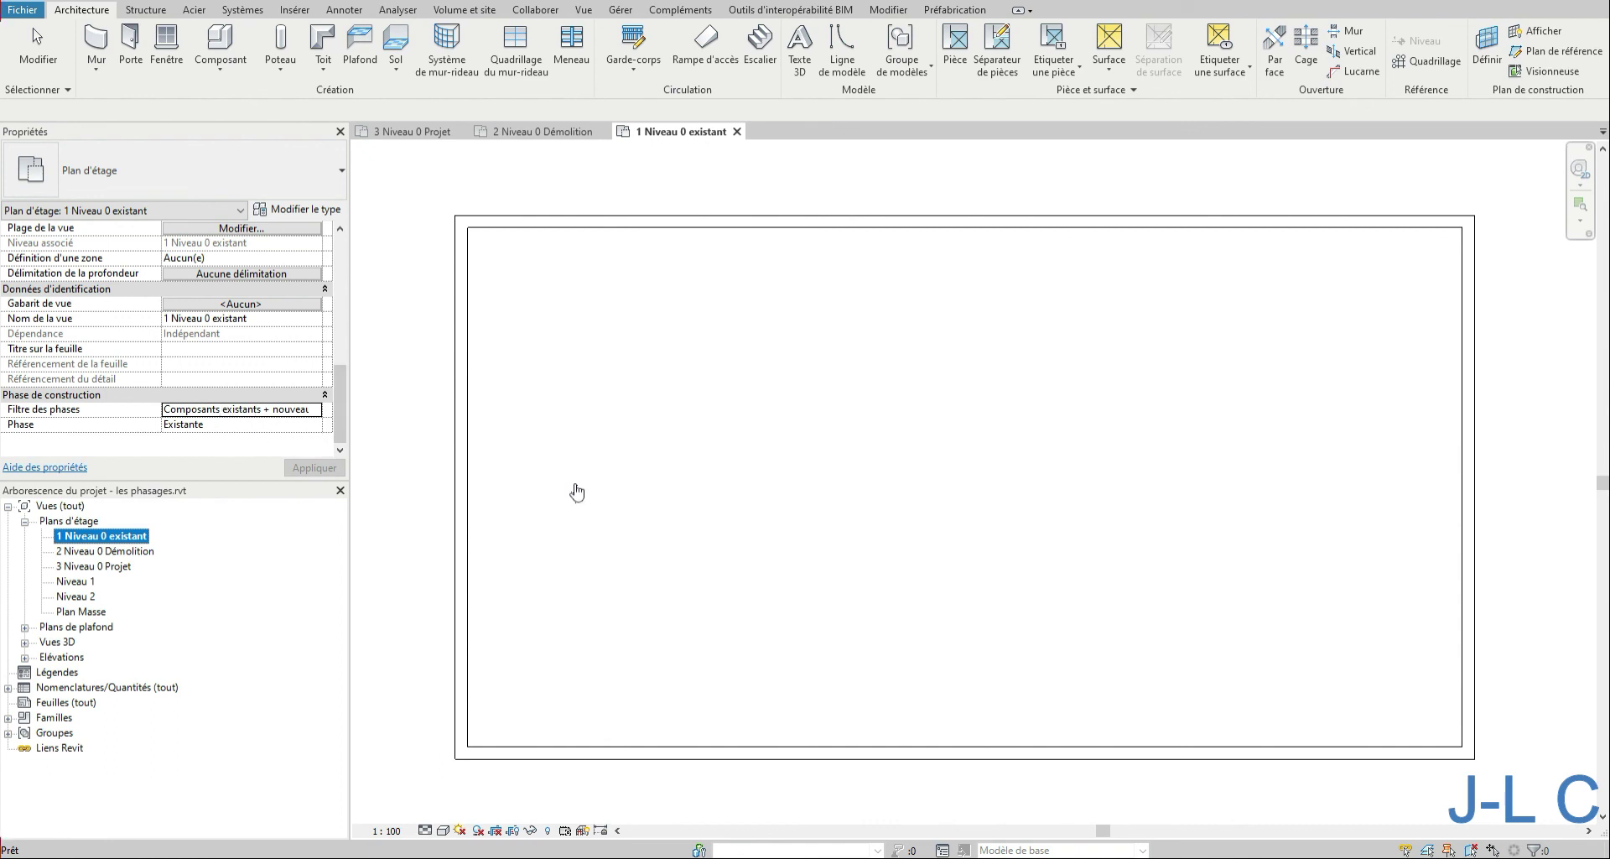
- Look at the view duplication command for the 1 Niveau 0 existant plan without creating a copy
{"action": "scroll", "coordinate": [879, 482], "scroll_direction": "down", "scroll_amount": 1}
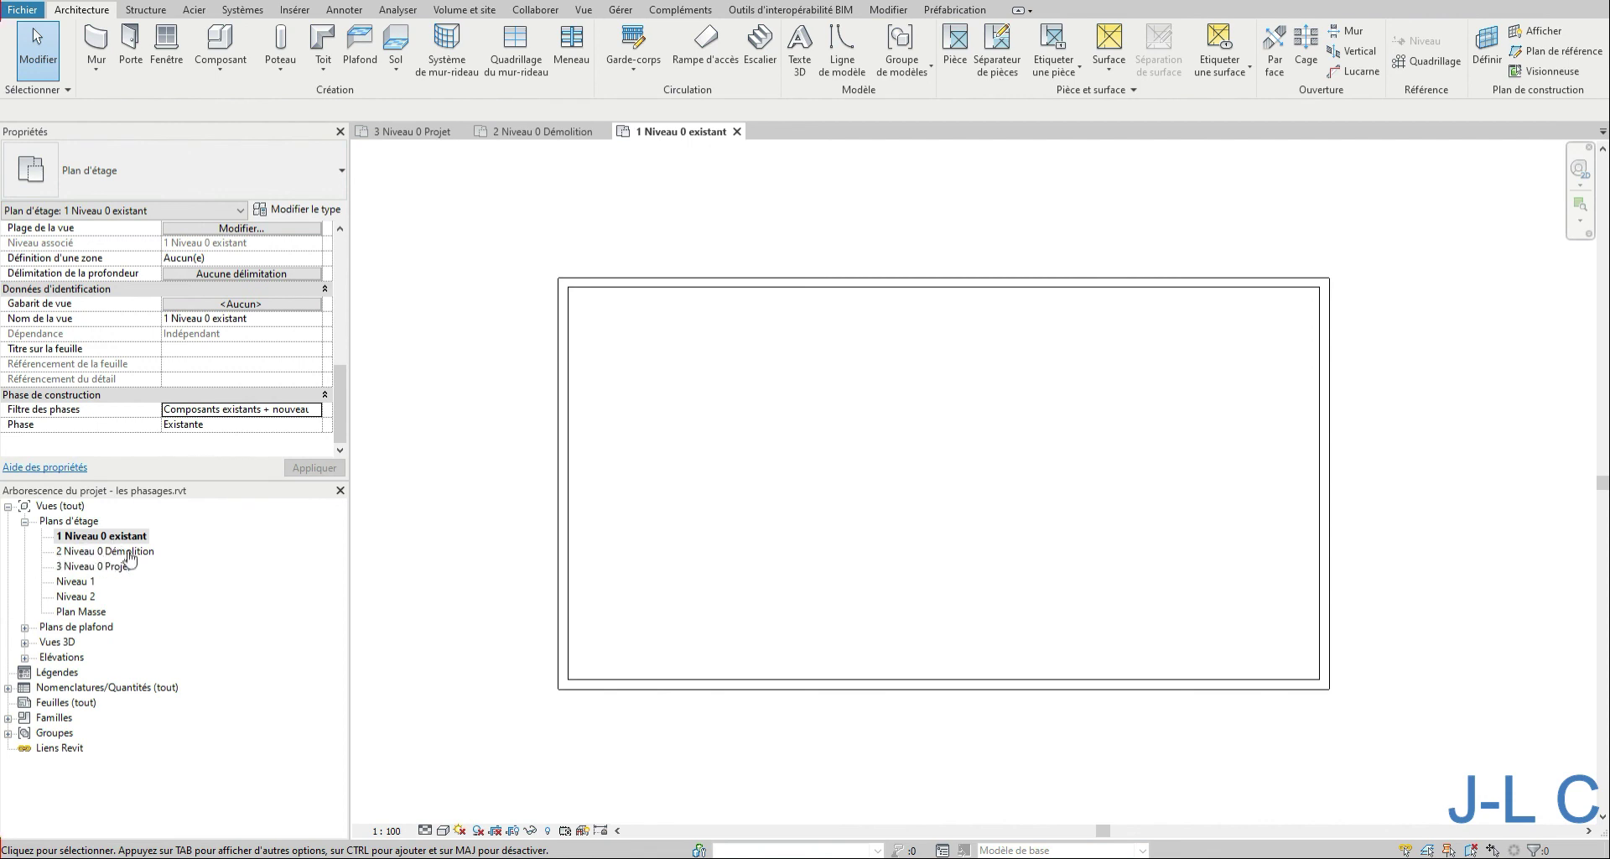
{"action": "right_click", "coordinate": [114, 540]}
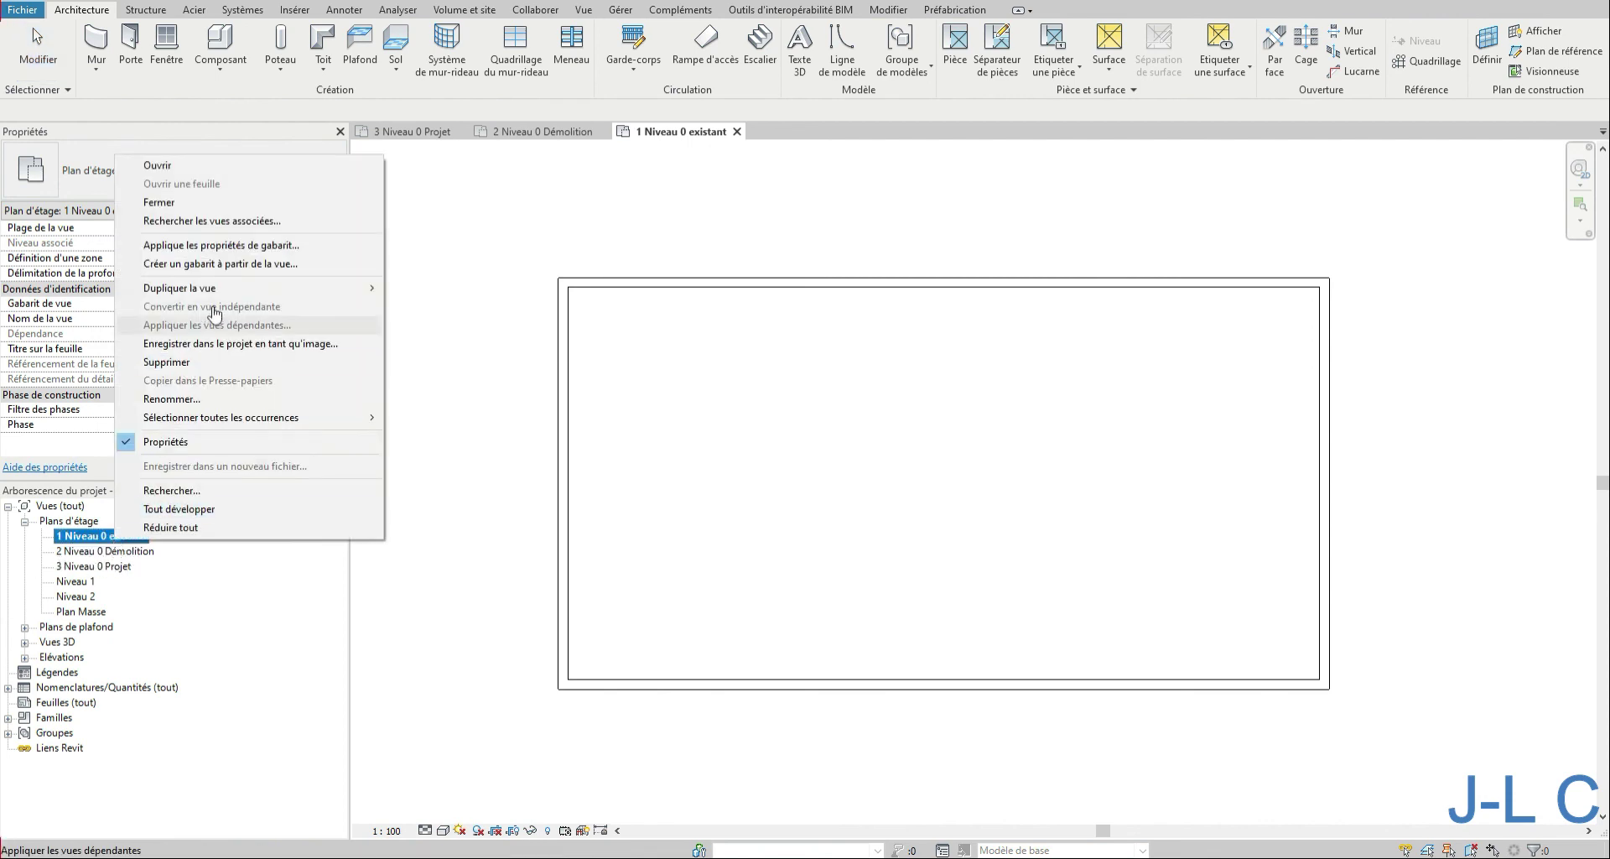
{"action": "mouse_move", "coordinate": [225, 290]}
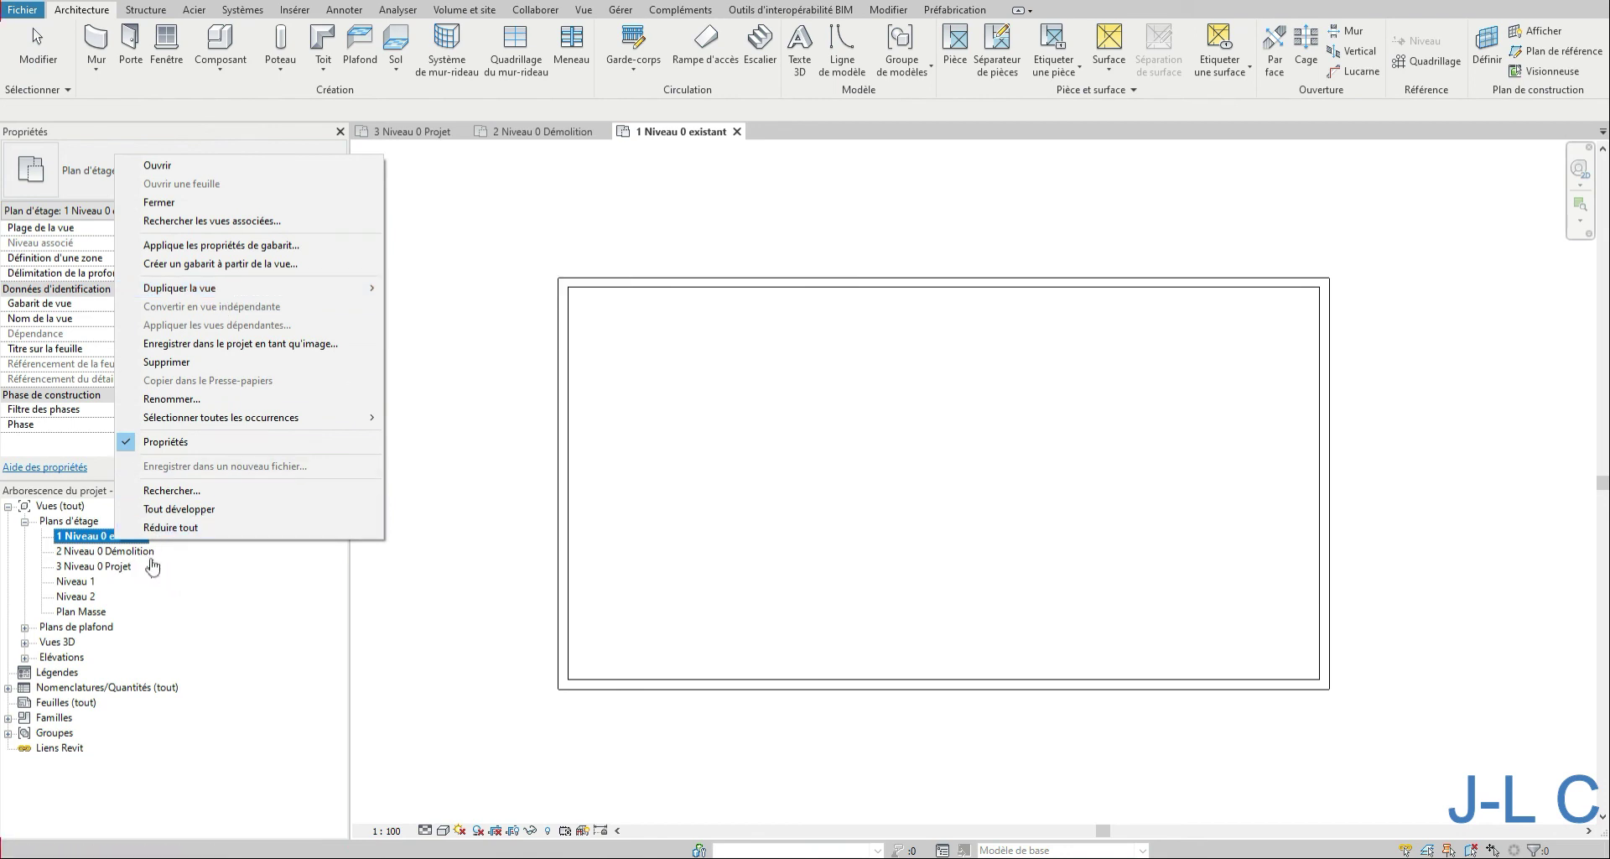
{"action": "left_click", "coordinate": [513, 598]}
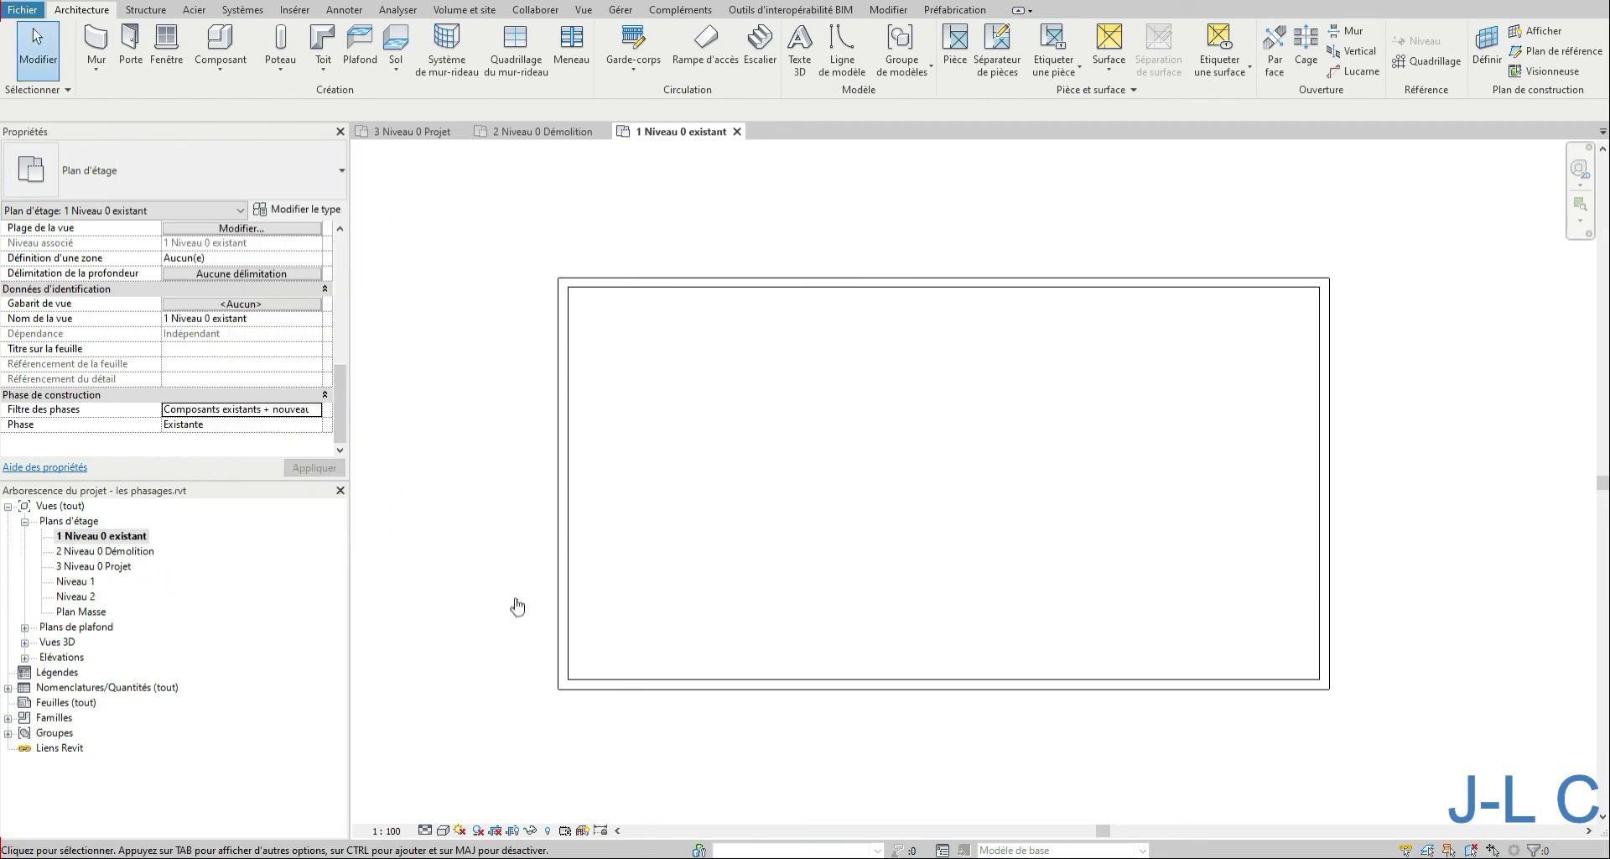
- Review the phases that can be assigned to the 2 Niveau 0 Démolition plan
{"action": "left_click", "coordinate": [131, 553]}
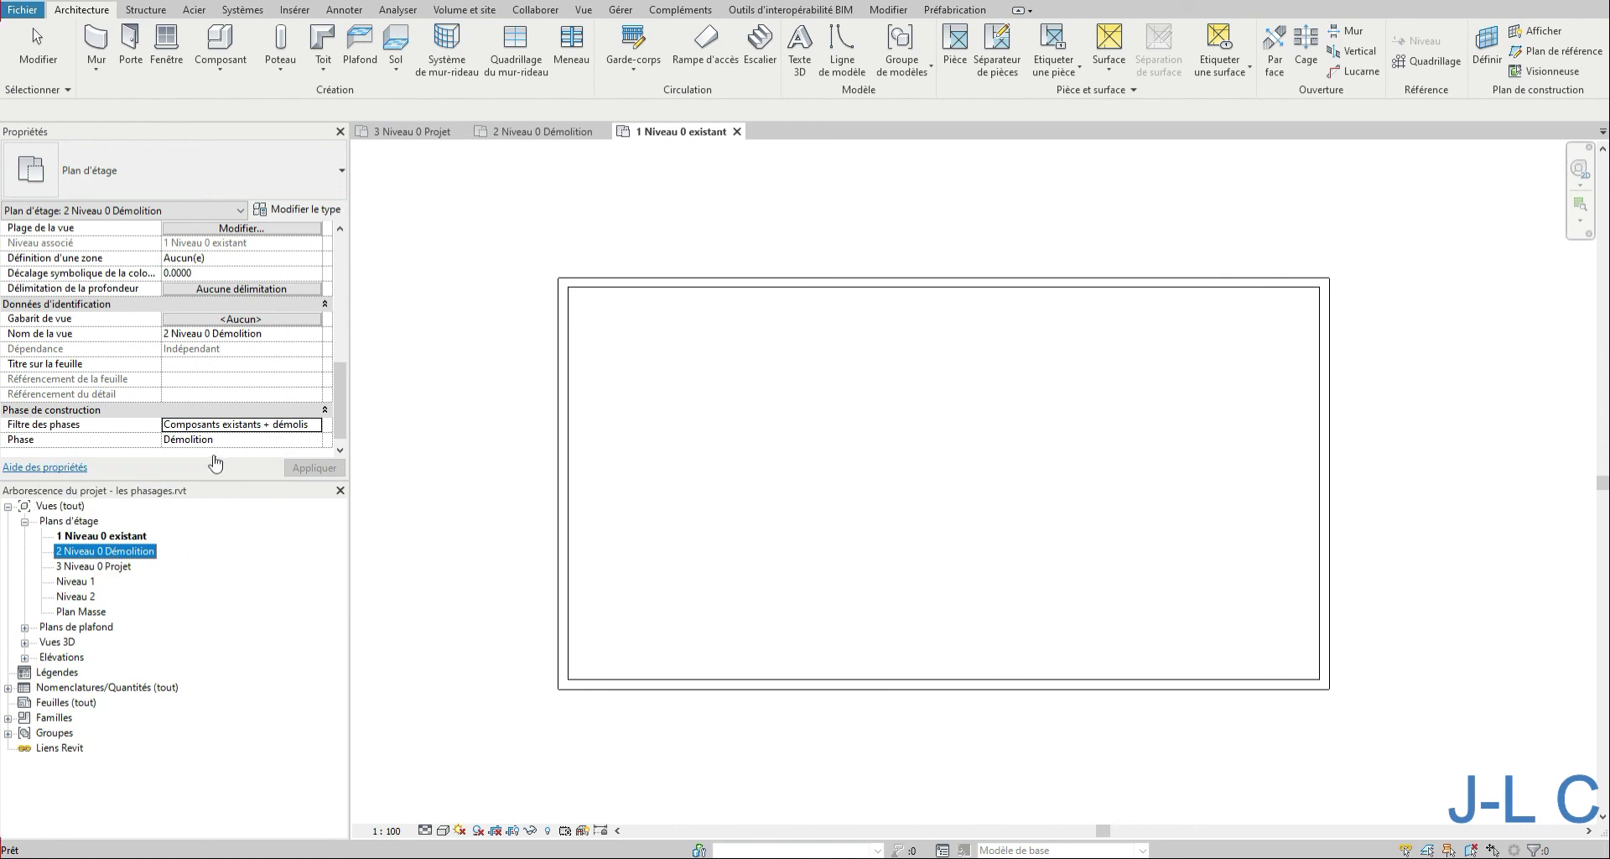
{"action": "left_click", "coordinate": [312, 447]}
{"action": "left_click", "coordinate": [313, 446]}
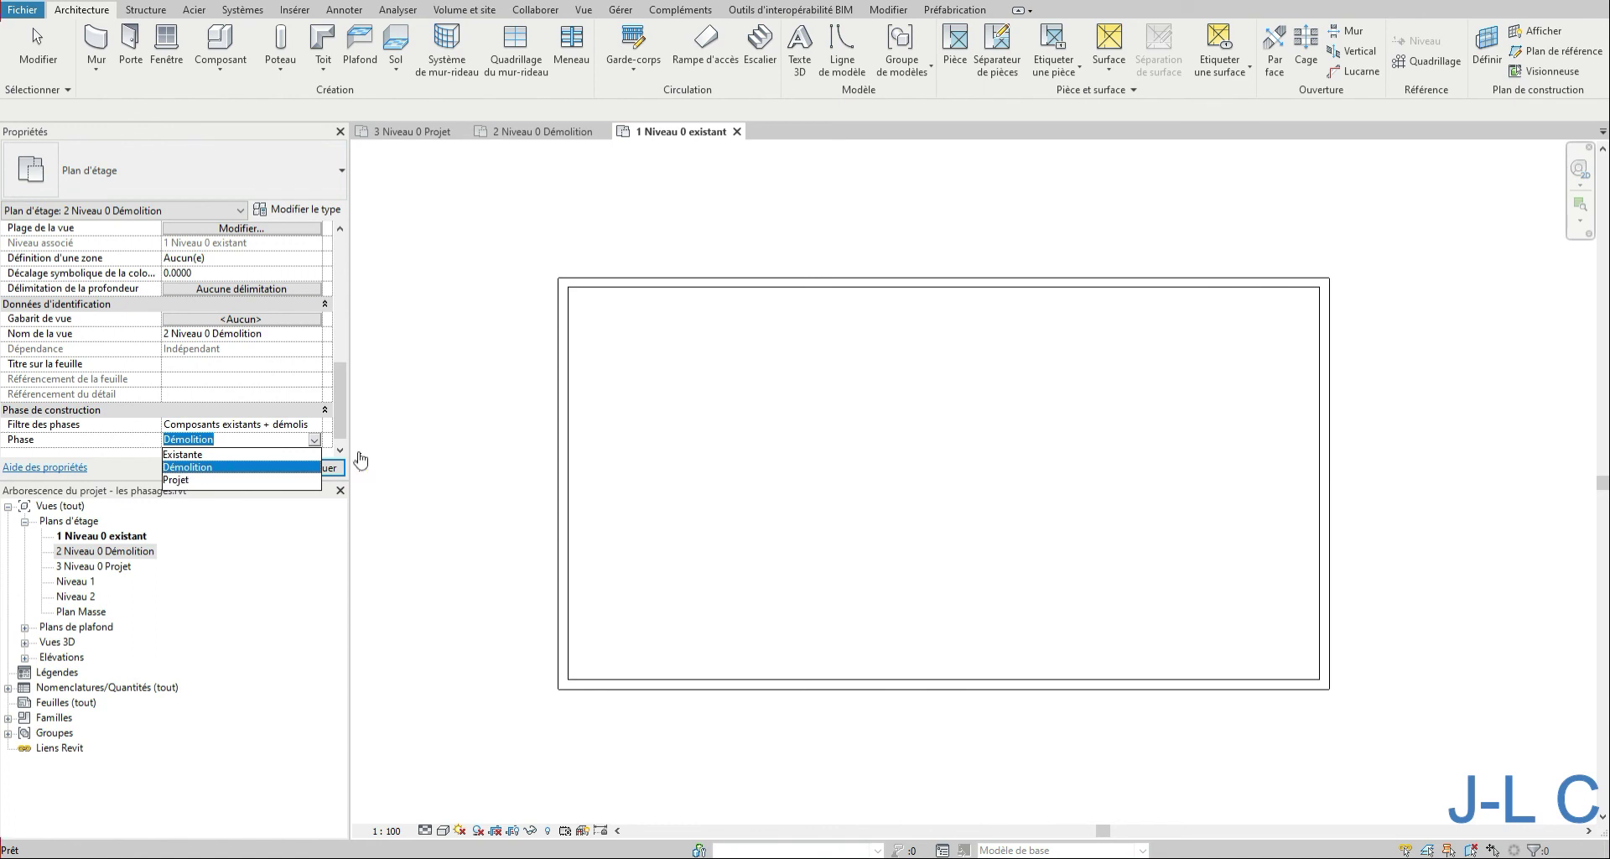
{"action": "left_click", "coordinate": [459, 456]}
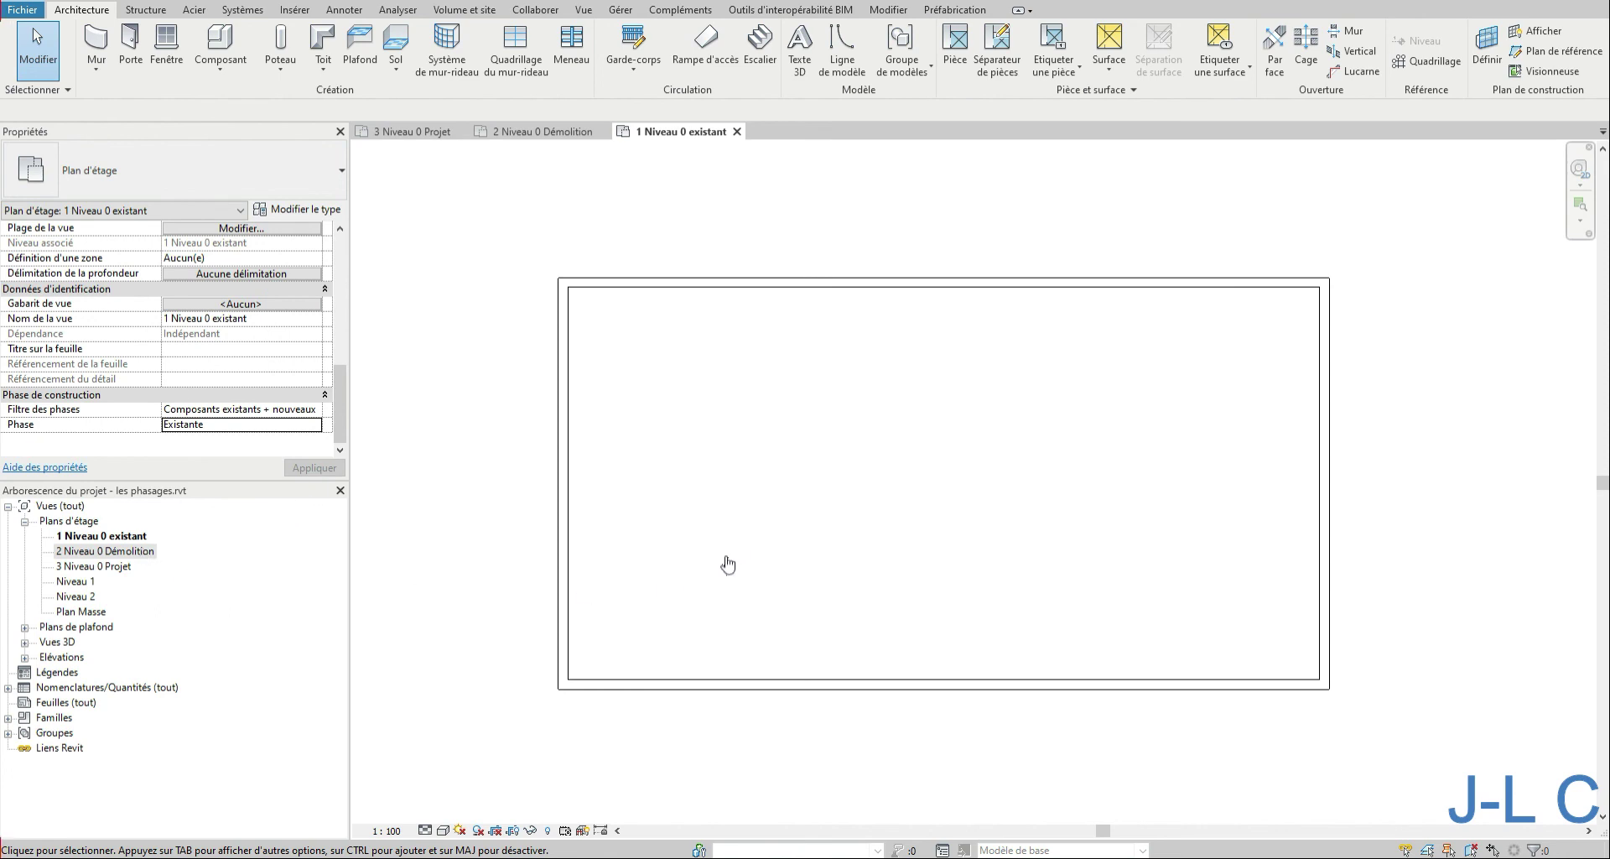
- In the 2 Niveau 0 Démolition plan, place aligned whole-wall dimensions below the two demolished segments of the upper wall
{"action": "double_click", "coordinate": [122, 552]}
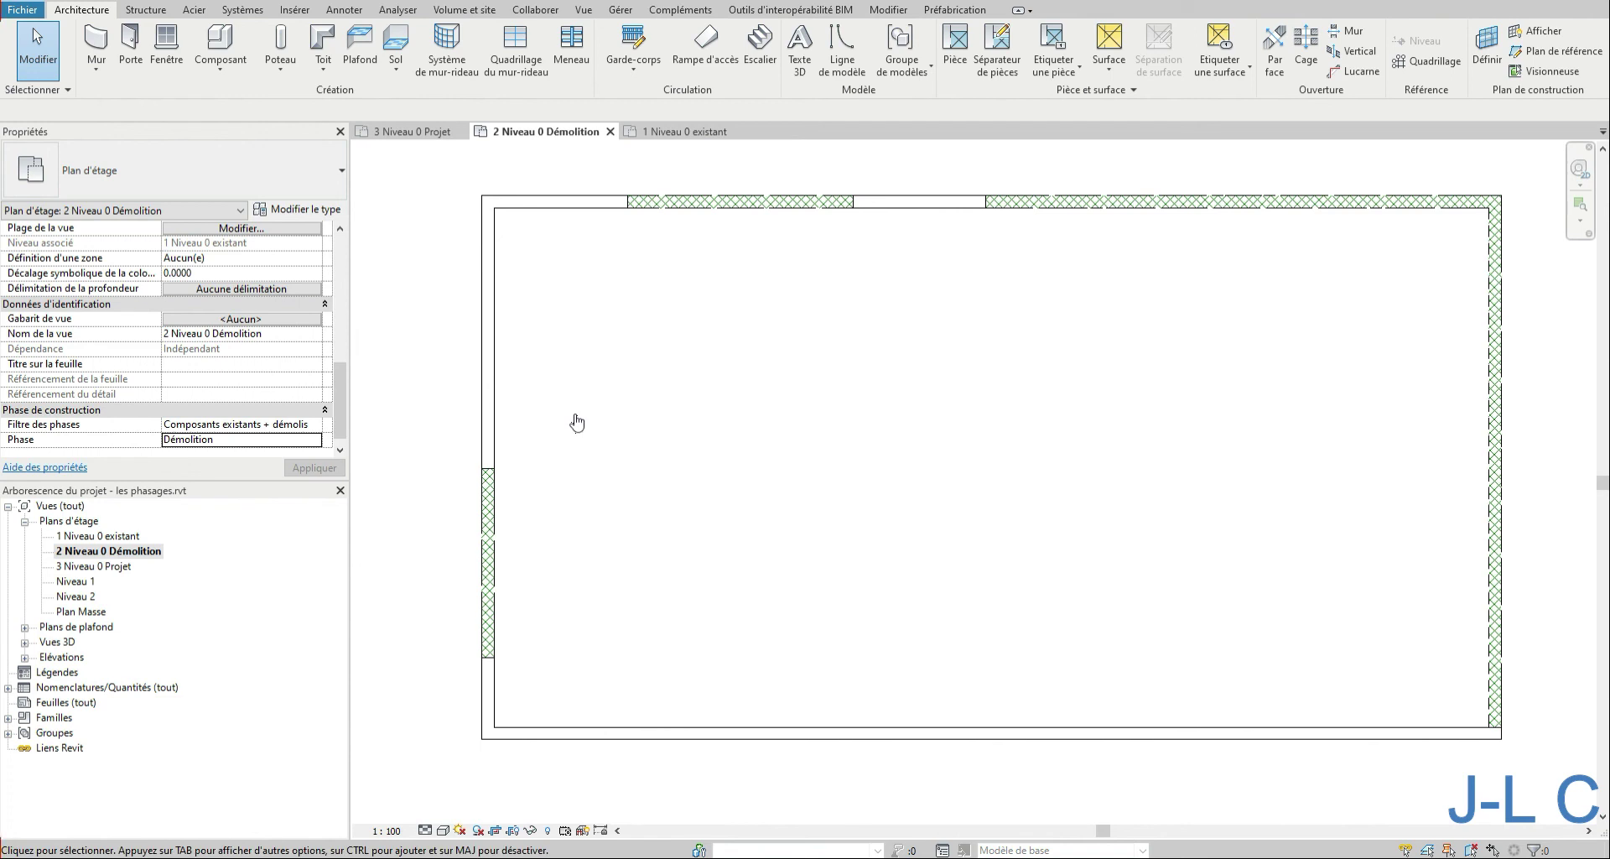
{"action": "left_click", "coordinate": [757, 202]}
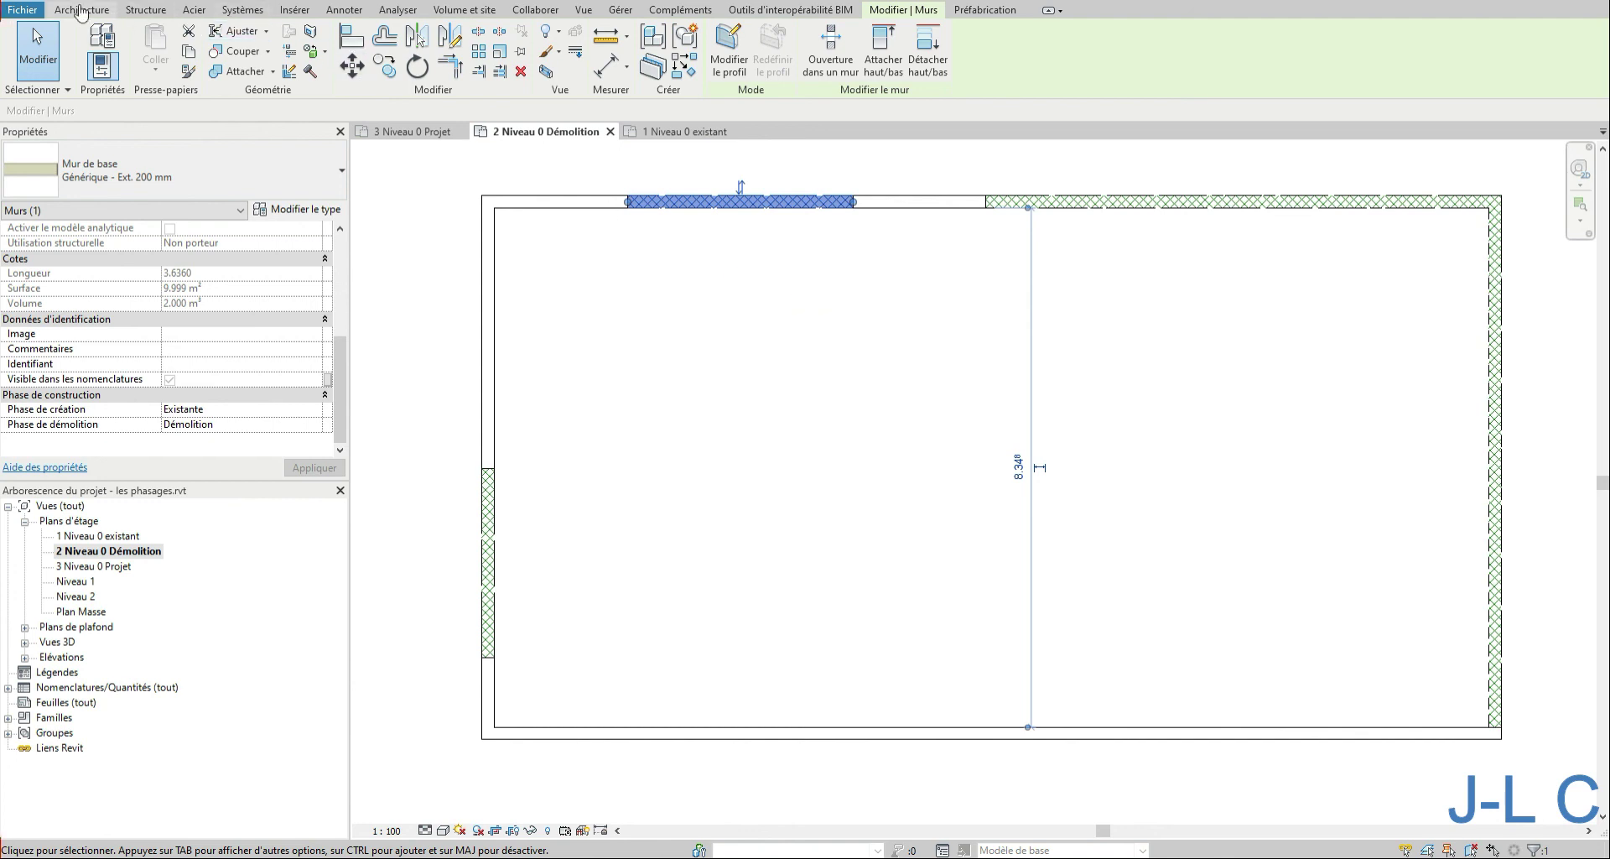
{"action": "left_click", "coordinate": [334, 15]}
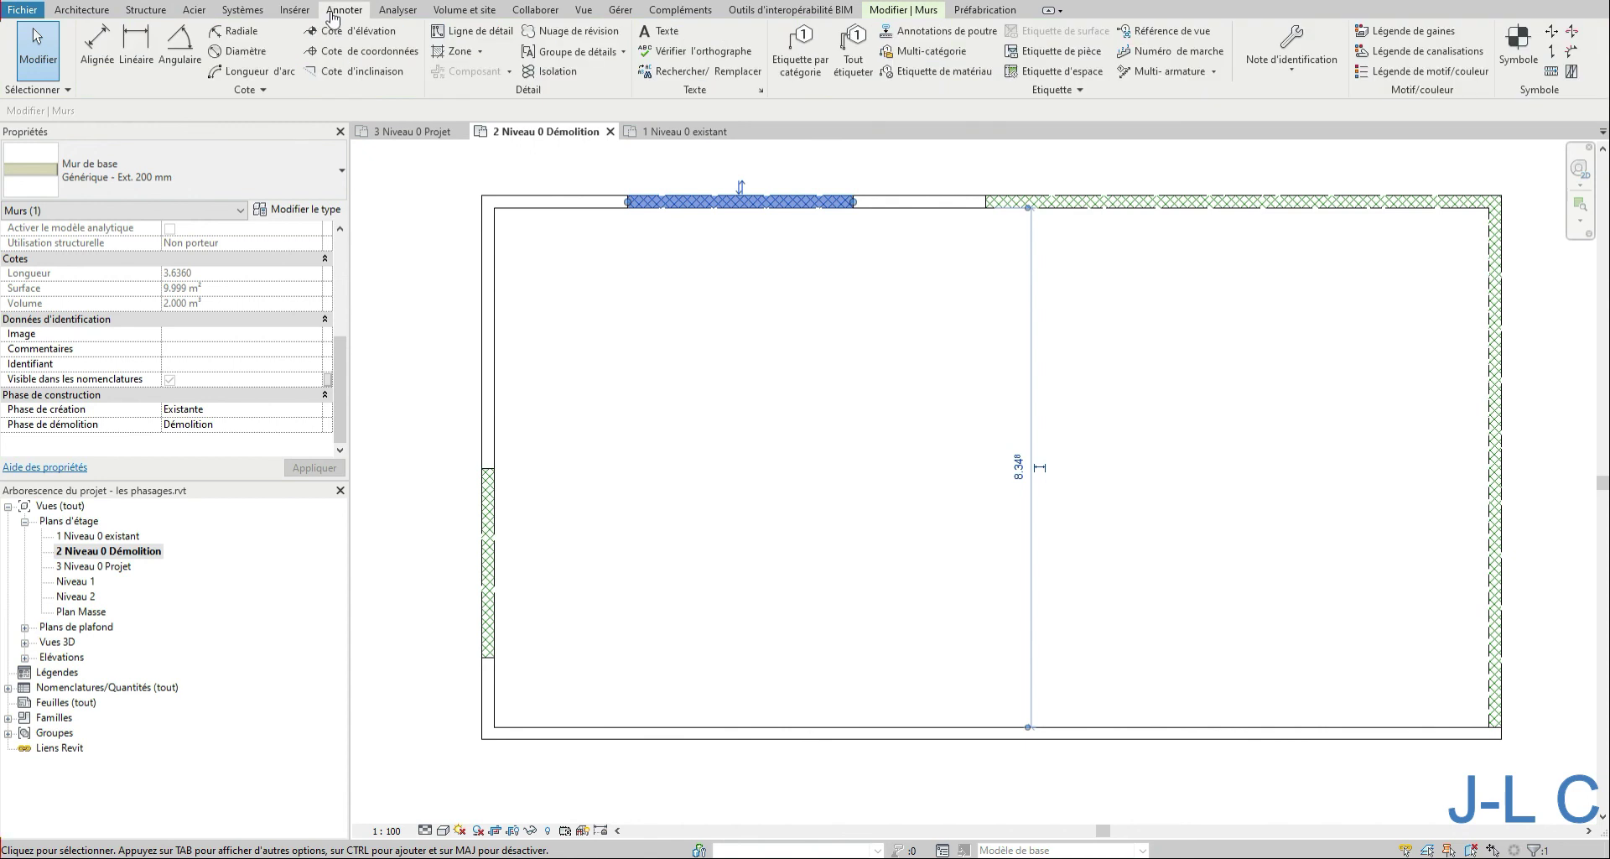
{"action": "left_click", "coordinate": [97, 46]}
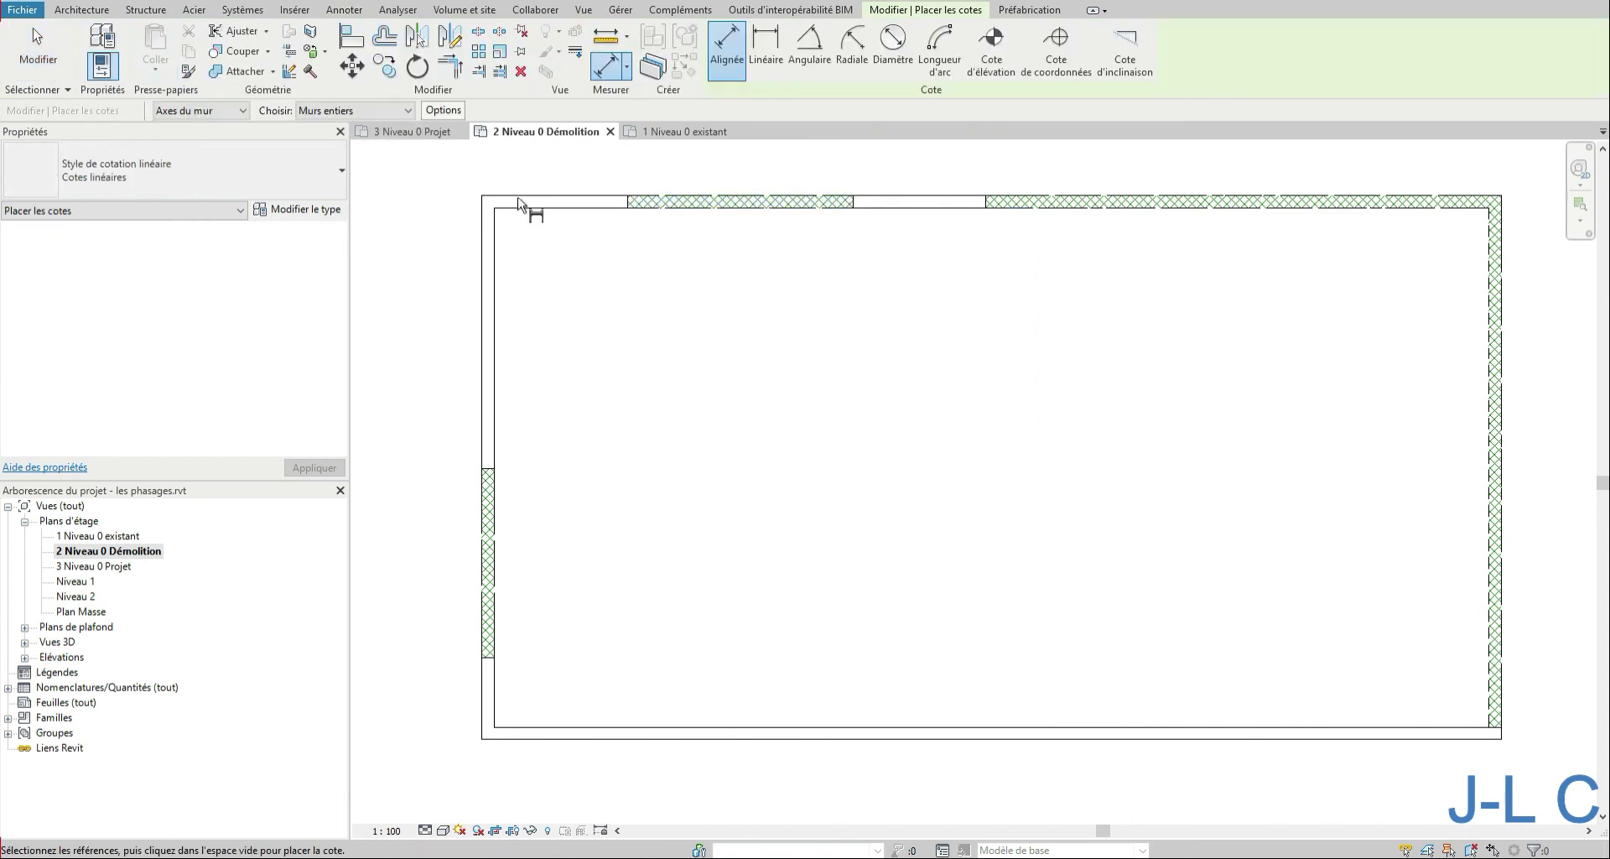
{"action": "left_click", "coordinate": [630, 206]}
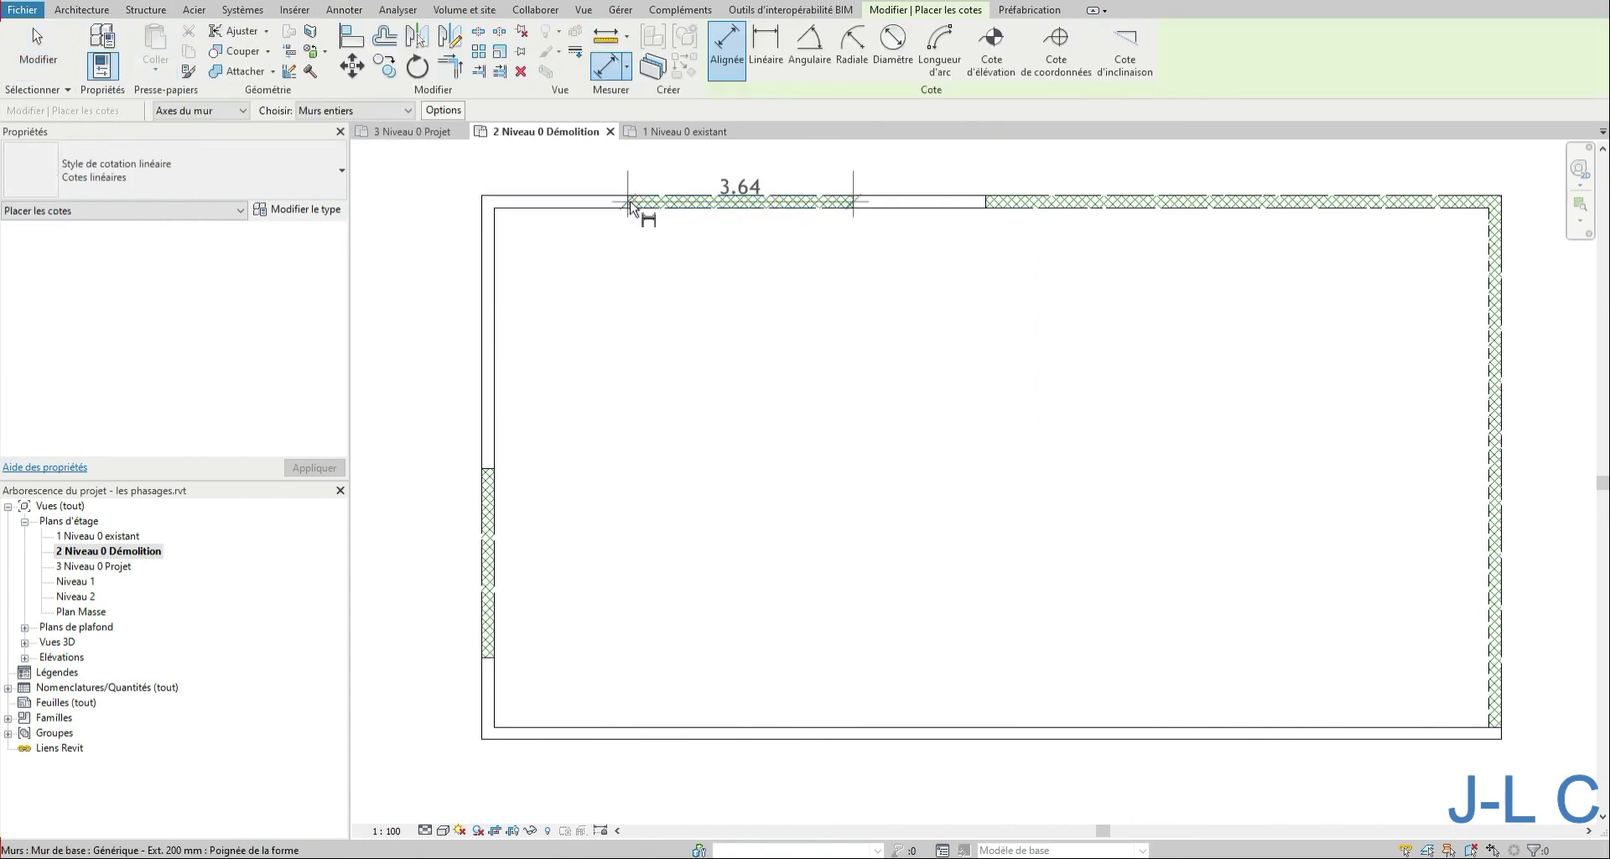
{"action": "left_click", "coordinate": [705, 277]}
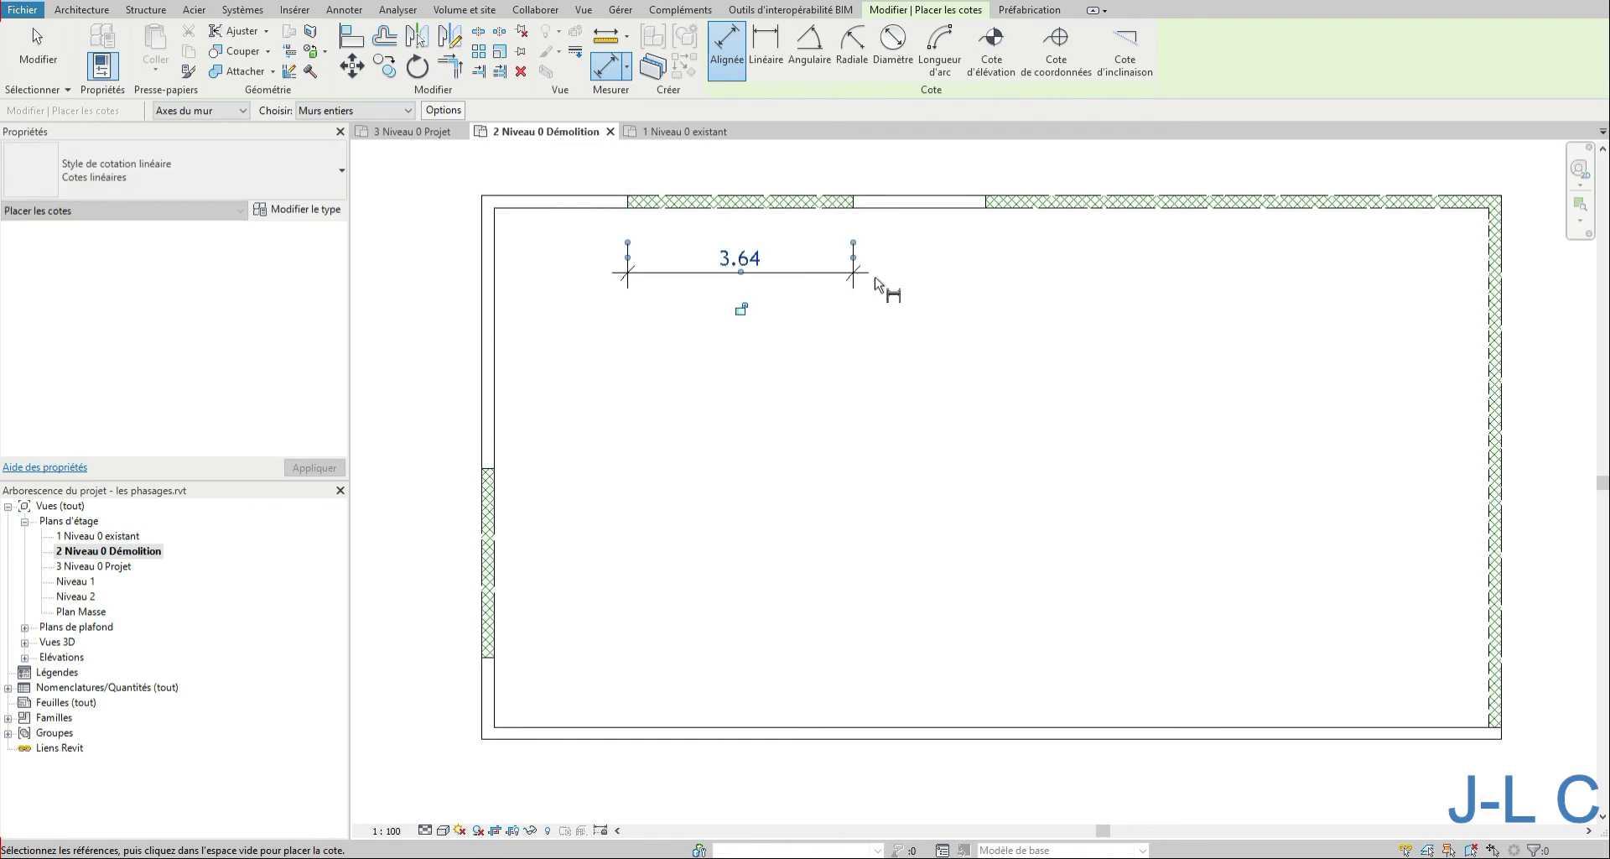
{"action": "left_click", "coordinate": [1096, 210]}
{"action": "left_click", "coordinate": [1108, 271]}
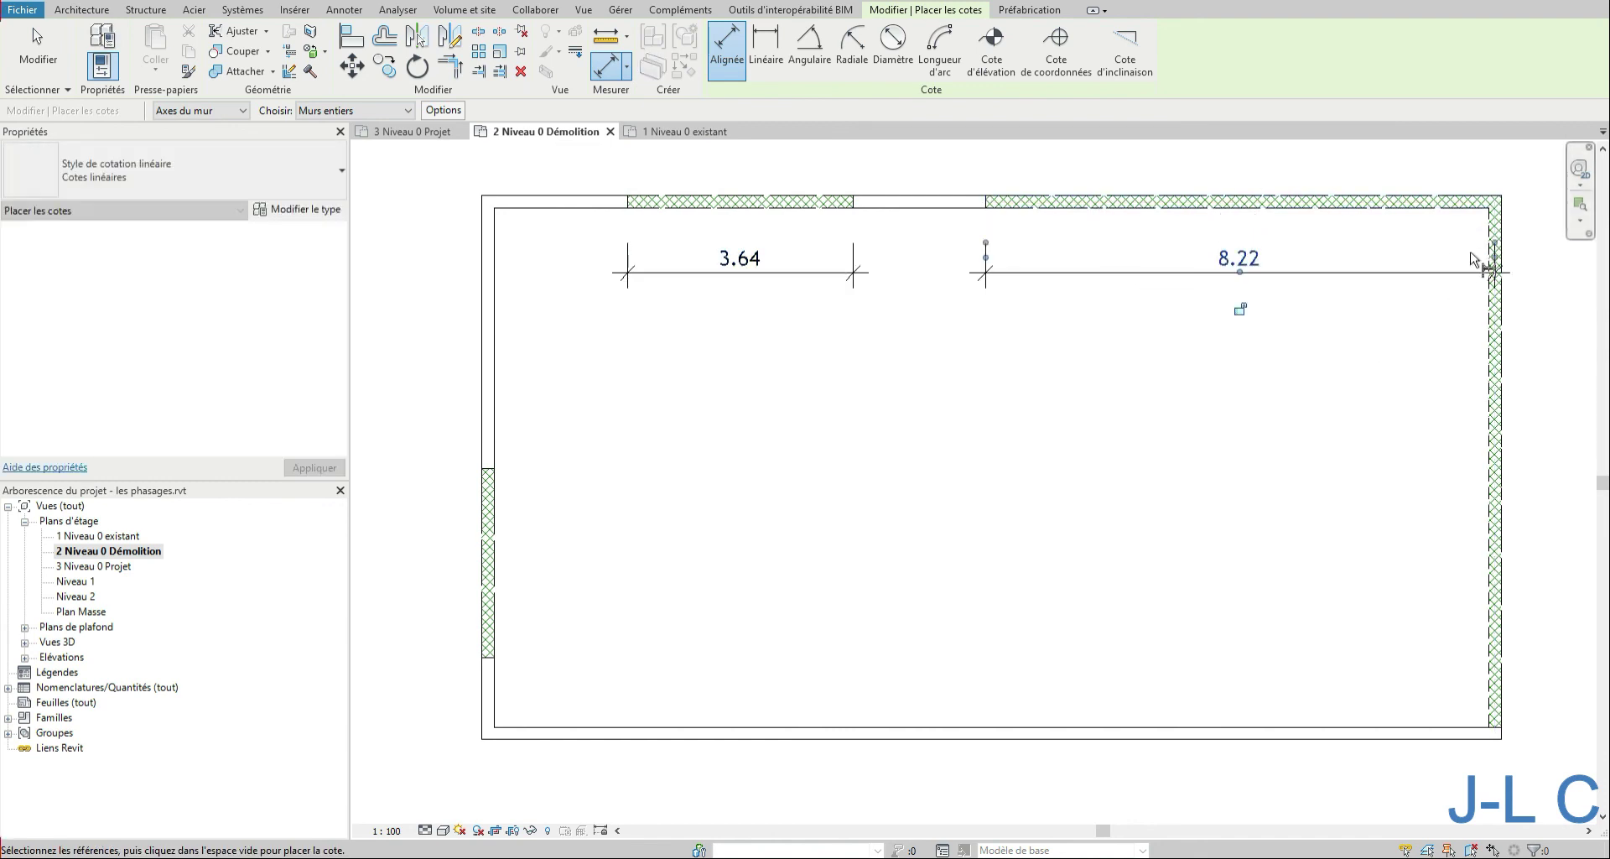
- Add aligned whole-wall dimensions inside the building for the demolished right-hand wall and the demolished segment of the left wall
{"action": "left_click", "coordinate": [1495, 330]}
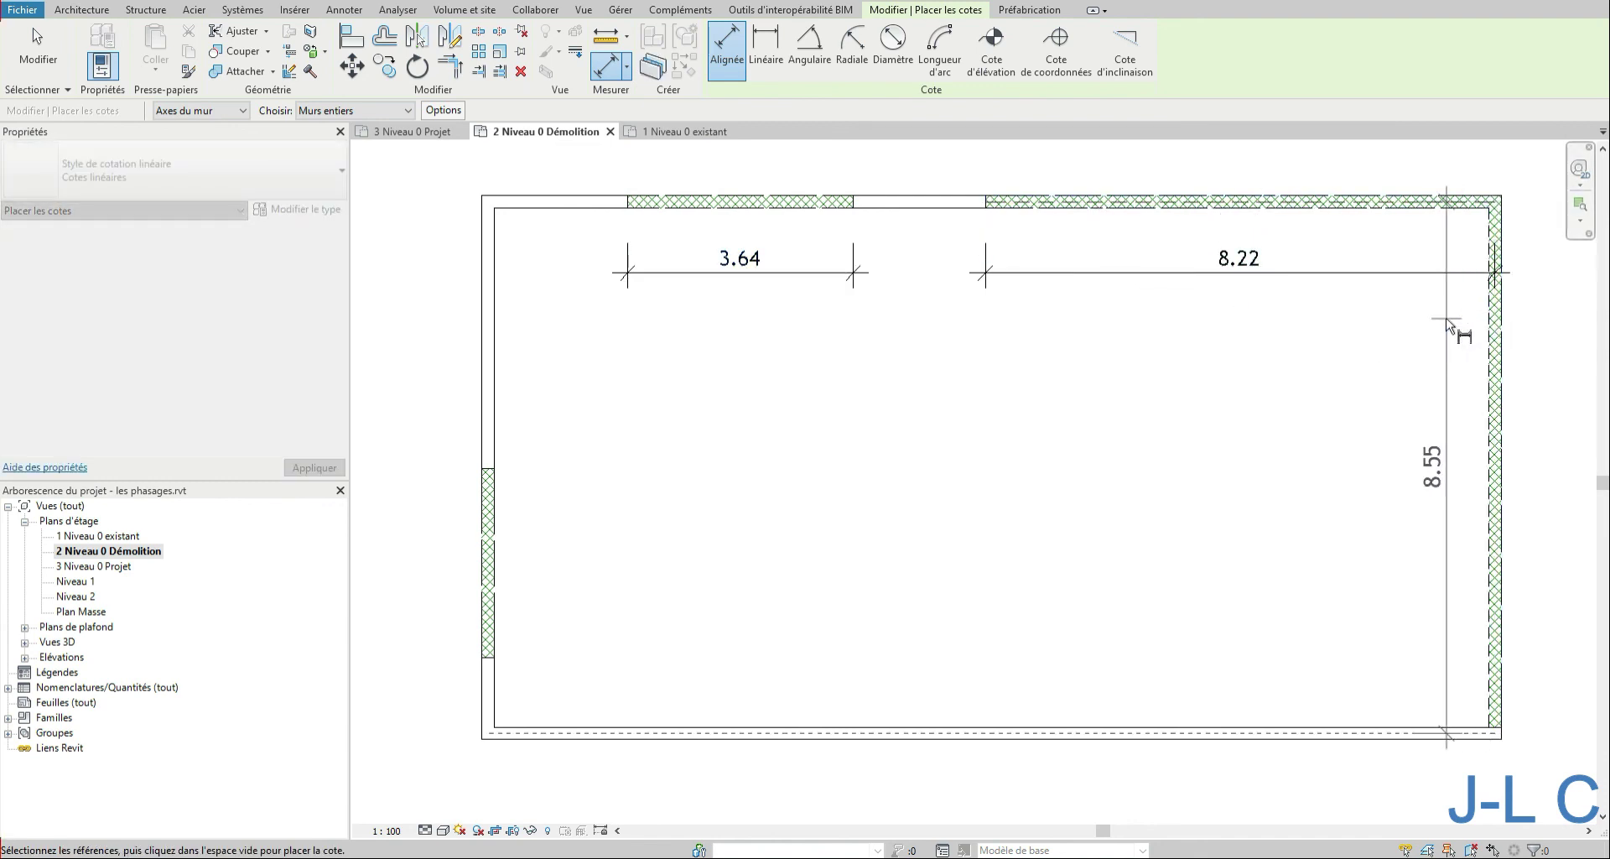
{"action": "left_click", "coordinate": [1449, 326]}
{"action": "left_click", "coordinate": [502, 596]}
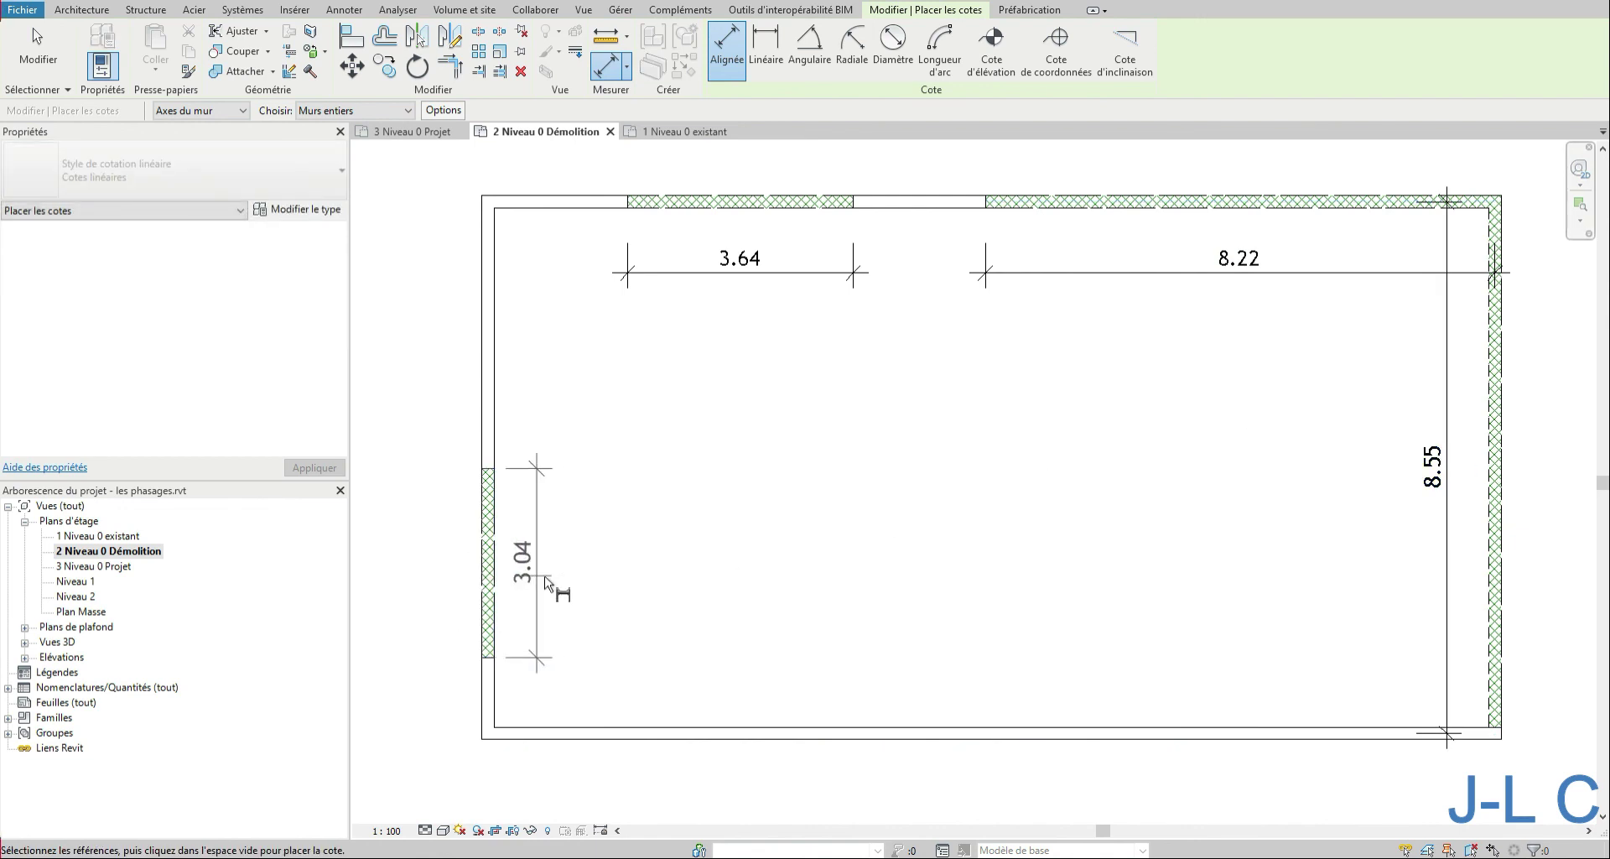
{"action": "left_click", "coordinate": [543, 589]}
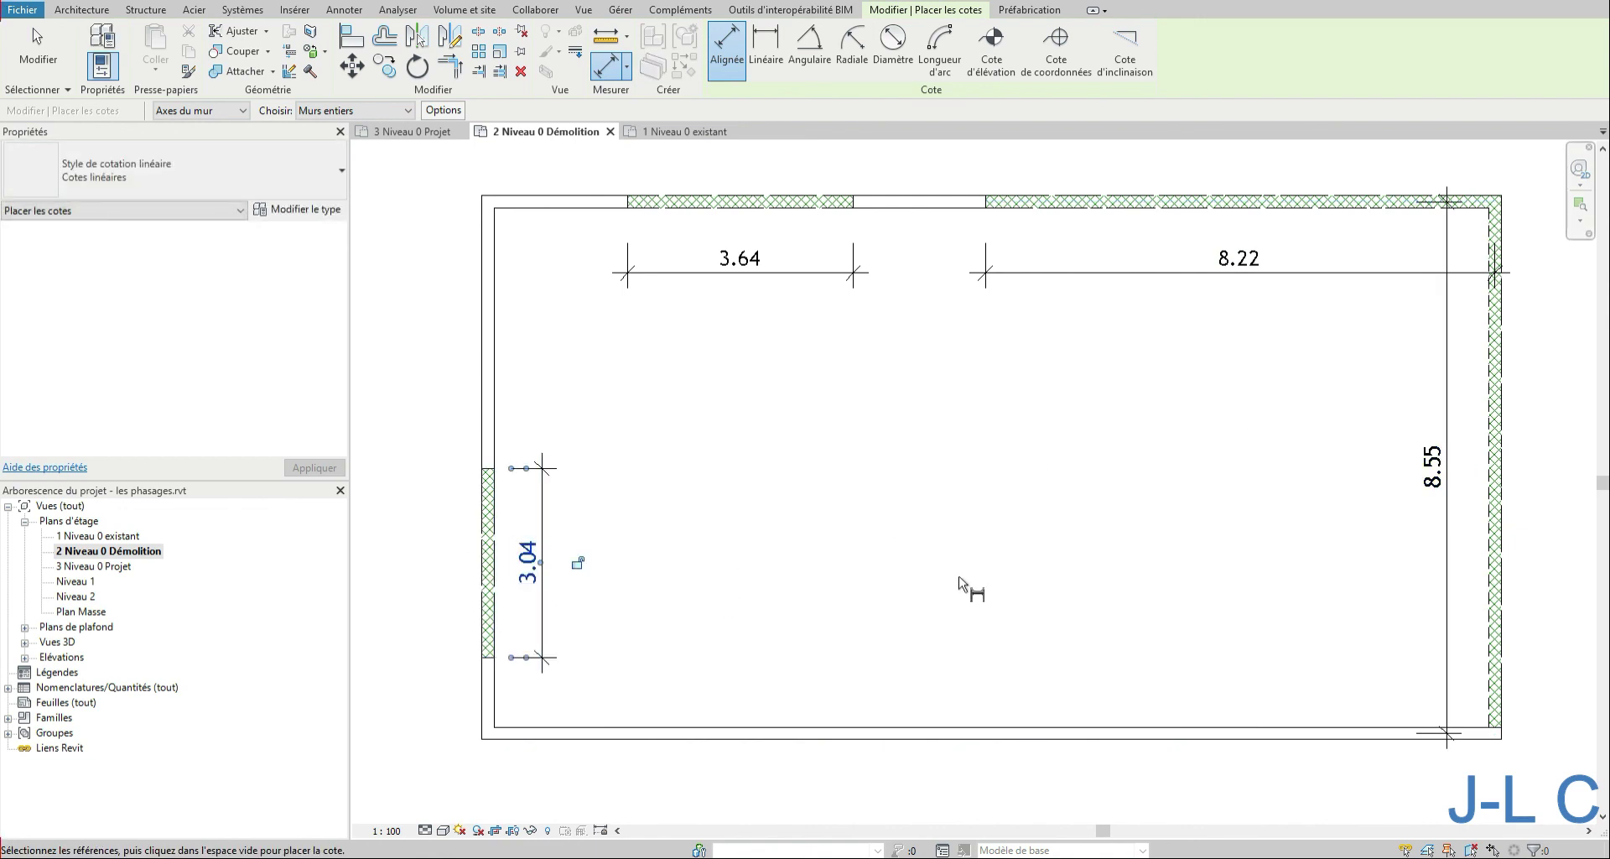